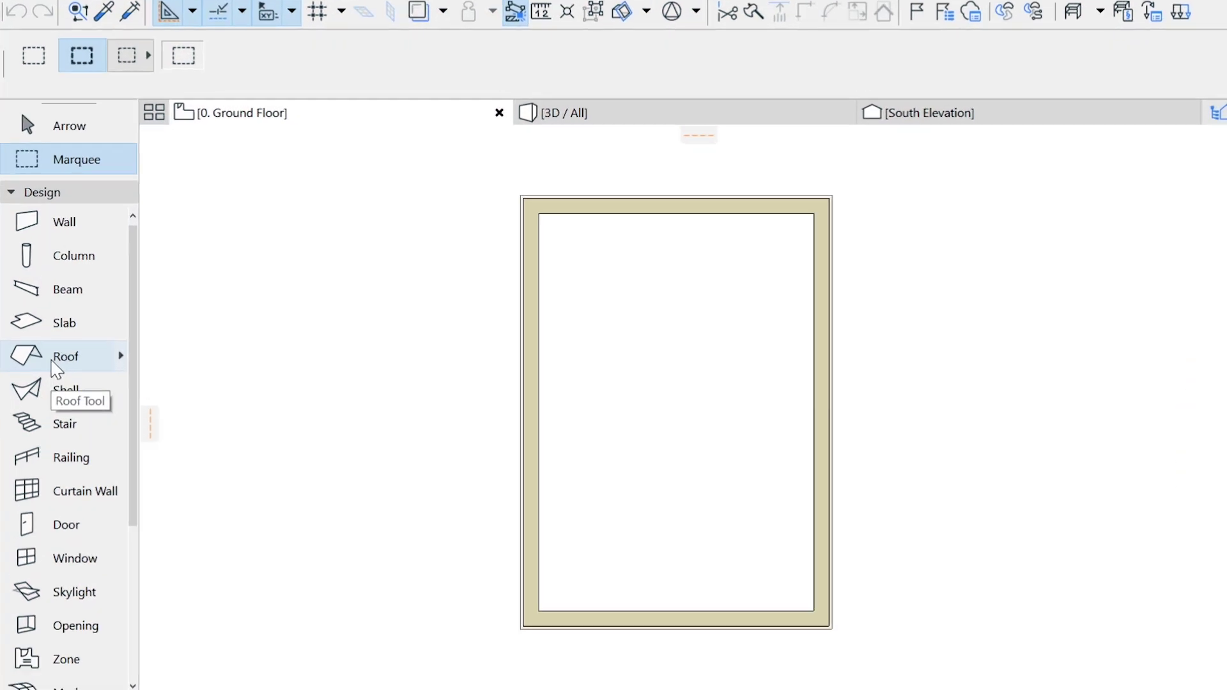
- In the Roof tool defaults, change pitch from 45° to 30° and eaves overhang from 800 to 600
{"action": "left_click", "coordinate": [46, 348]}
{"action": "double_click", "coordinate": [53, 366]}
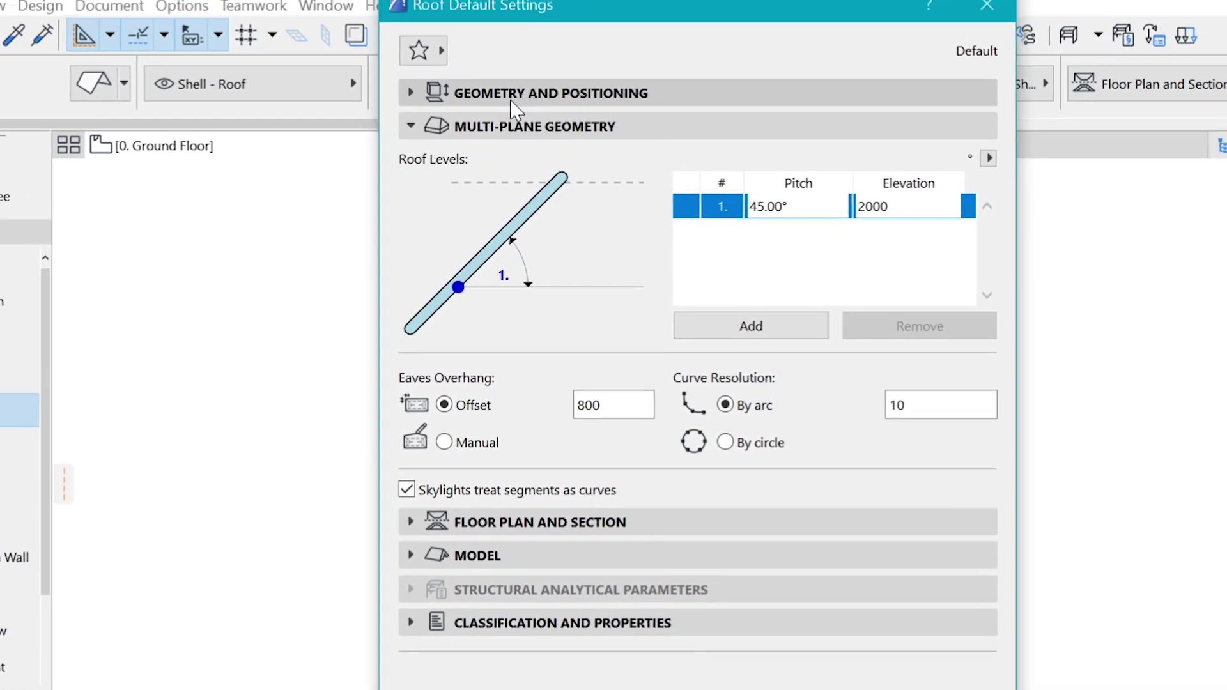
{"action": "left_click", "coordinate": [612, 51]}
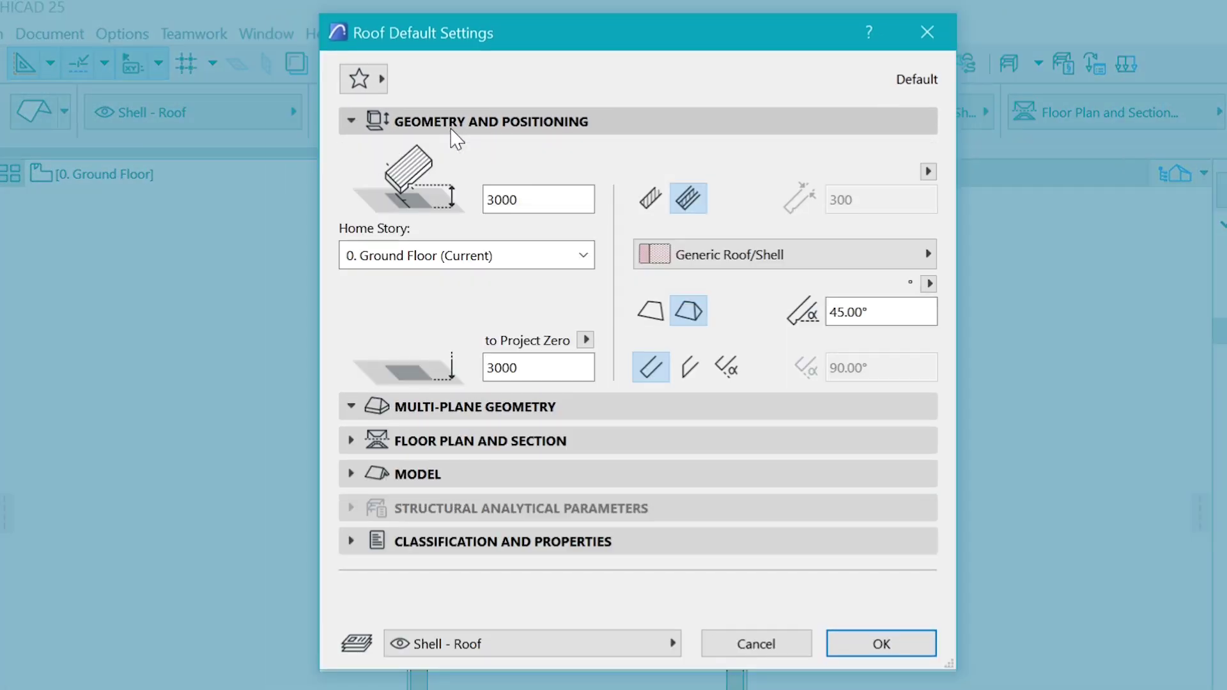
{"action": "left_click_drag", "start_coordinate": [865, 312], "coordinate": [790, 313]}
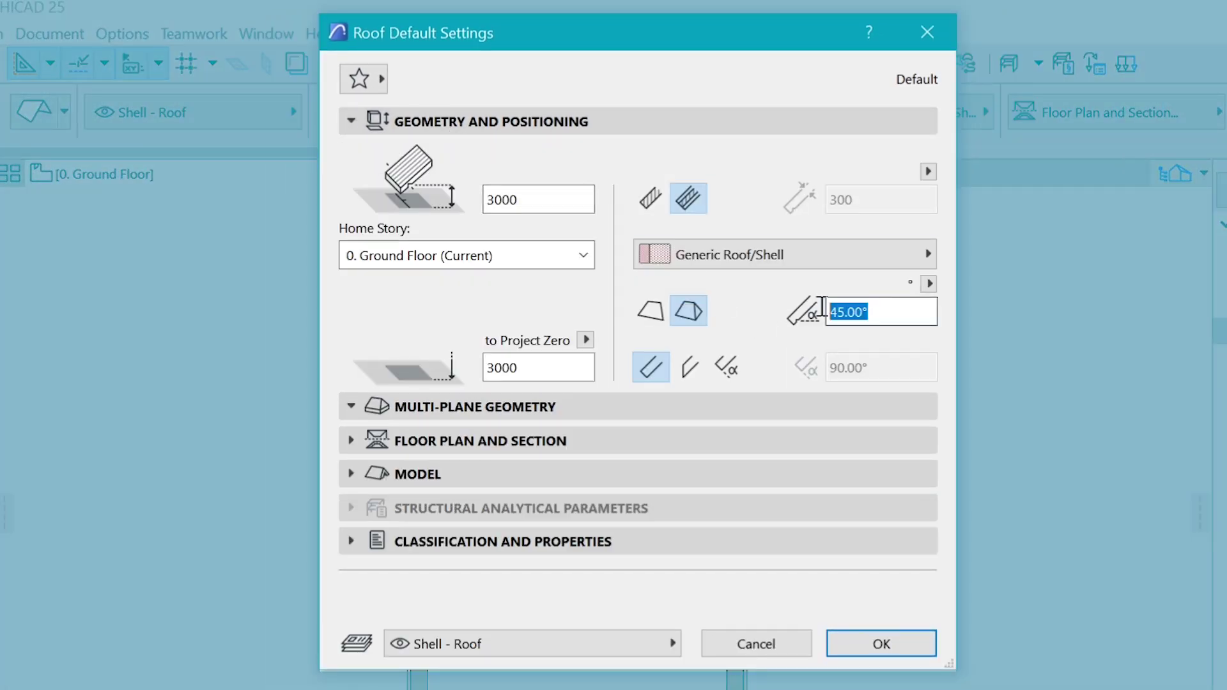
{"action": "type", "text": "3"}
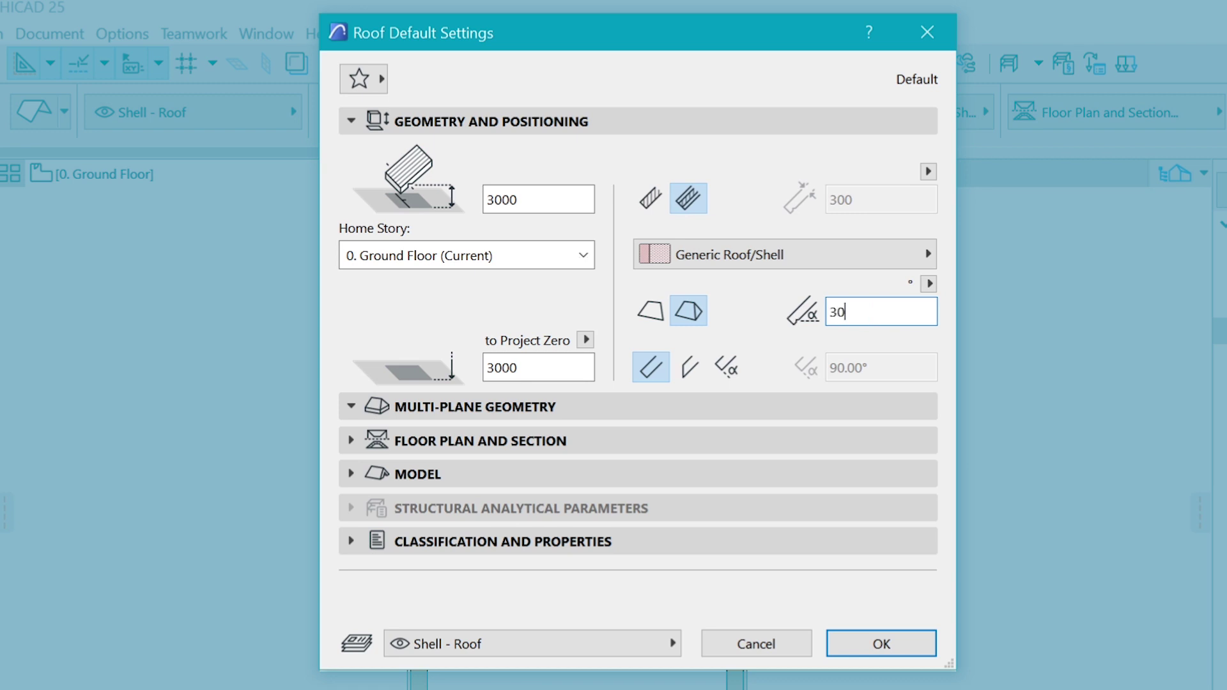
{"action": "type", "text": "0"}
{"action": "key", "text": "Tab"}
{"action": "left_click_drag", "start_coordinate": [550, 202], "coordinate": [251, 210]}
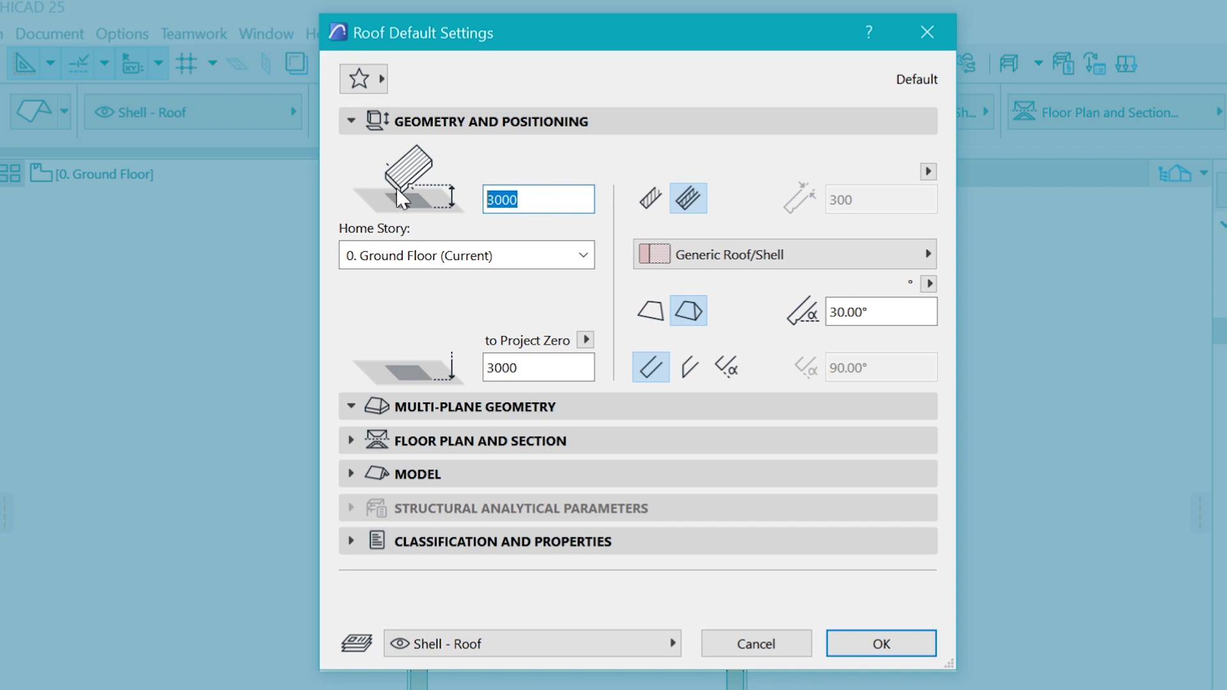
{"action": "left_click", "coordinate": [453, 412]}
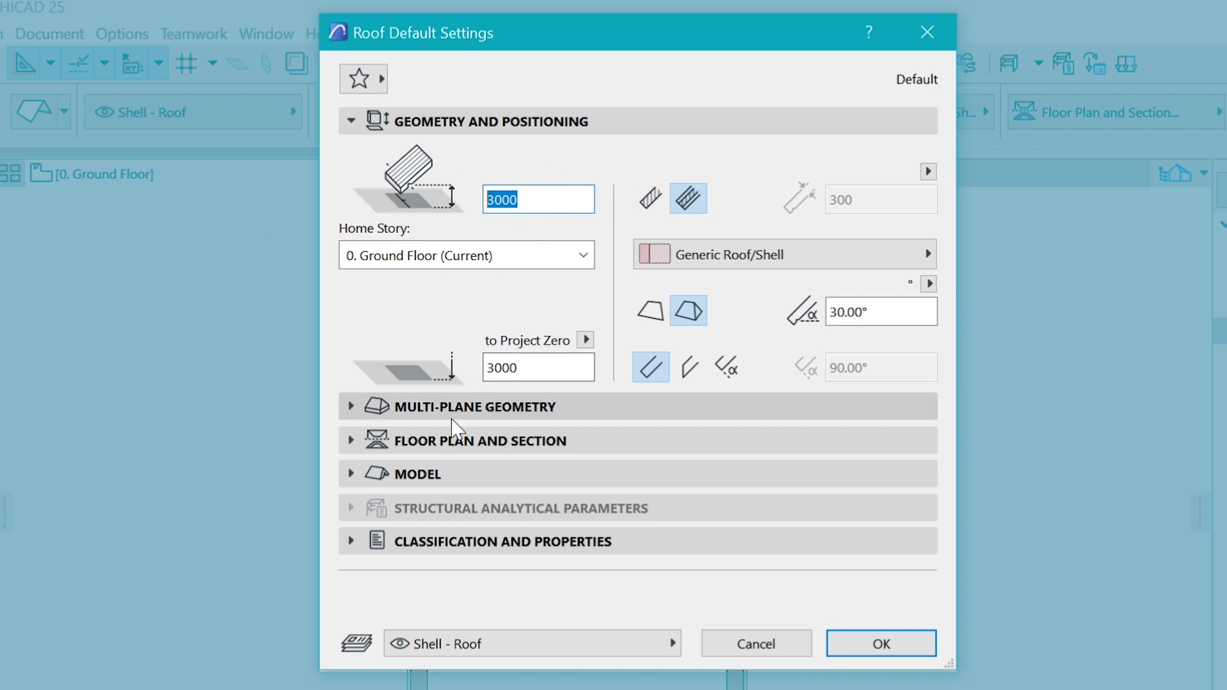
{"action": "left_click", "coordinate": [452, 412]}
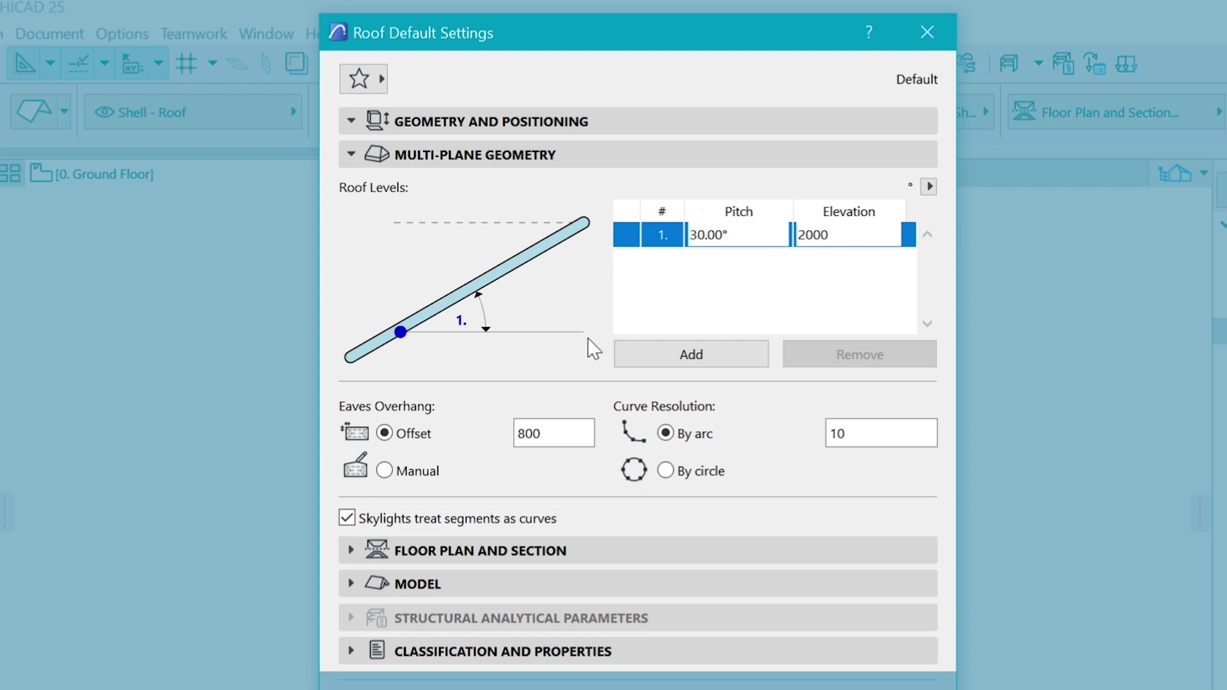
{"action": "double_click", "coordinate": [544, 433]}
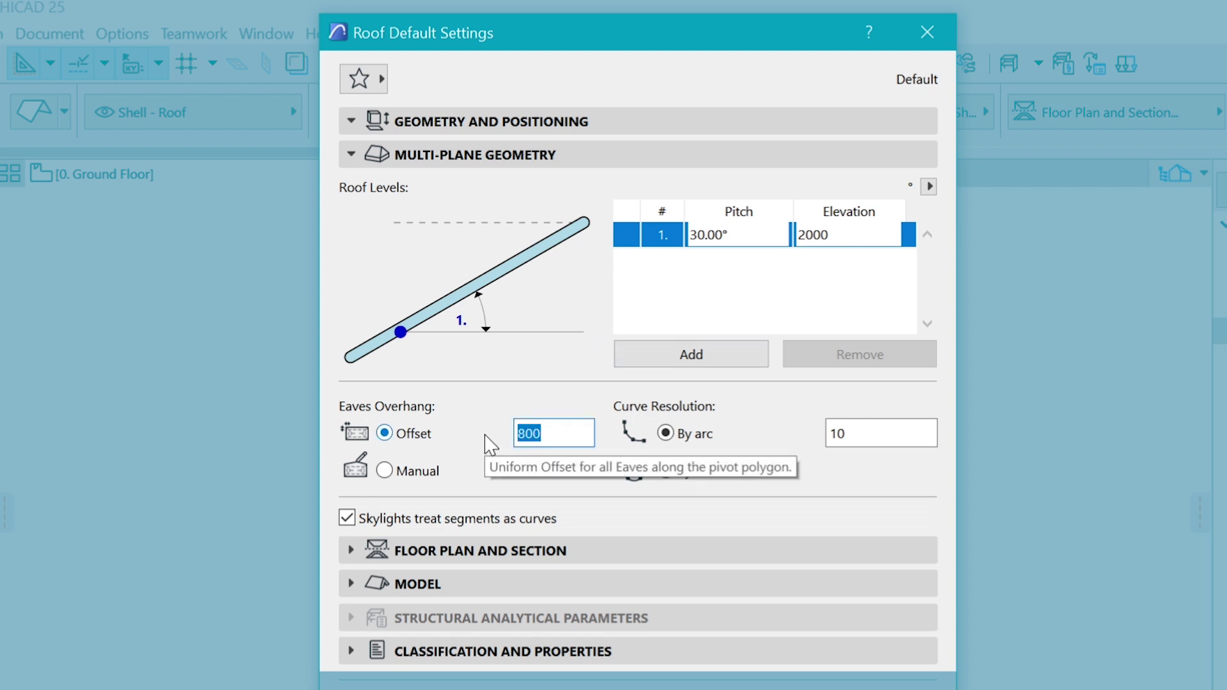
{"action": "type", "text": "600"}
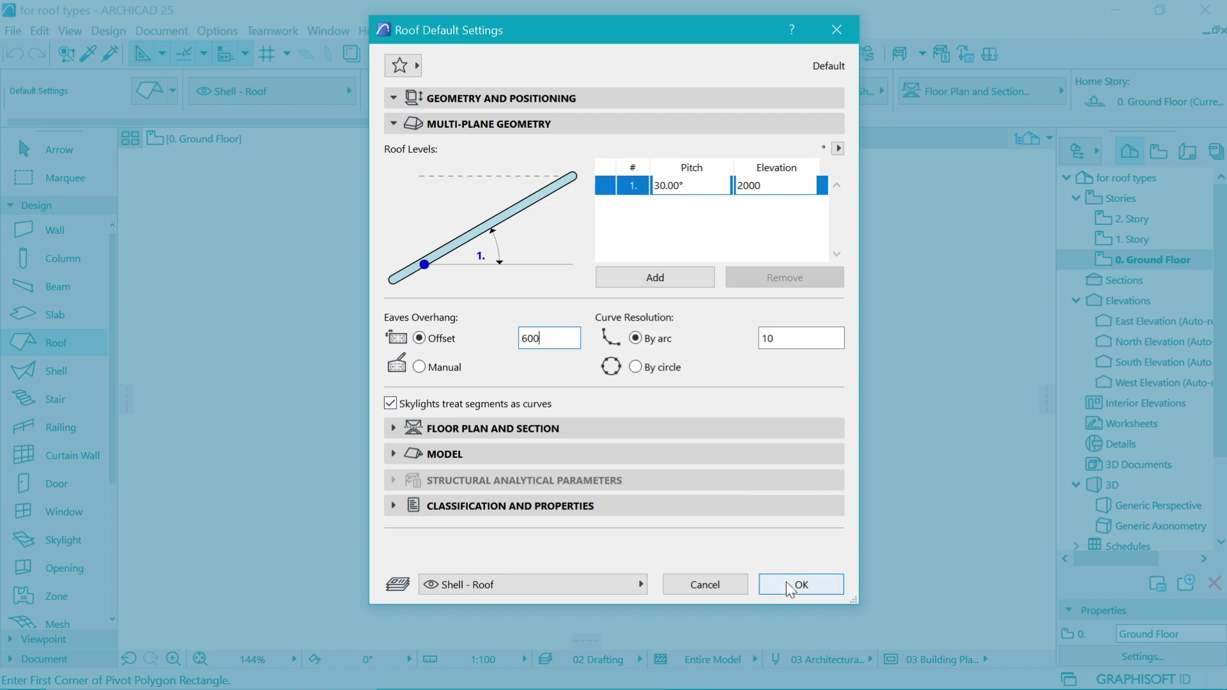
{"action": "left_click", "coordinate": [793, 583]}
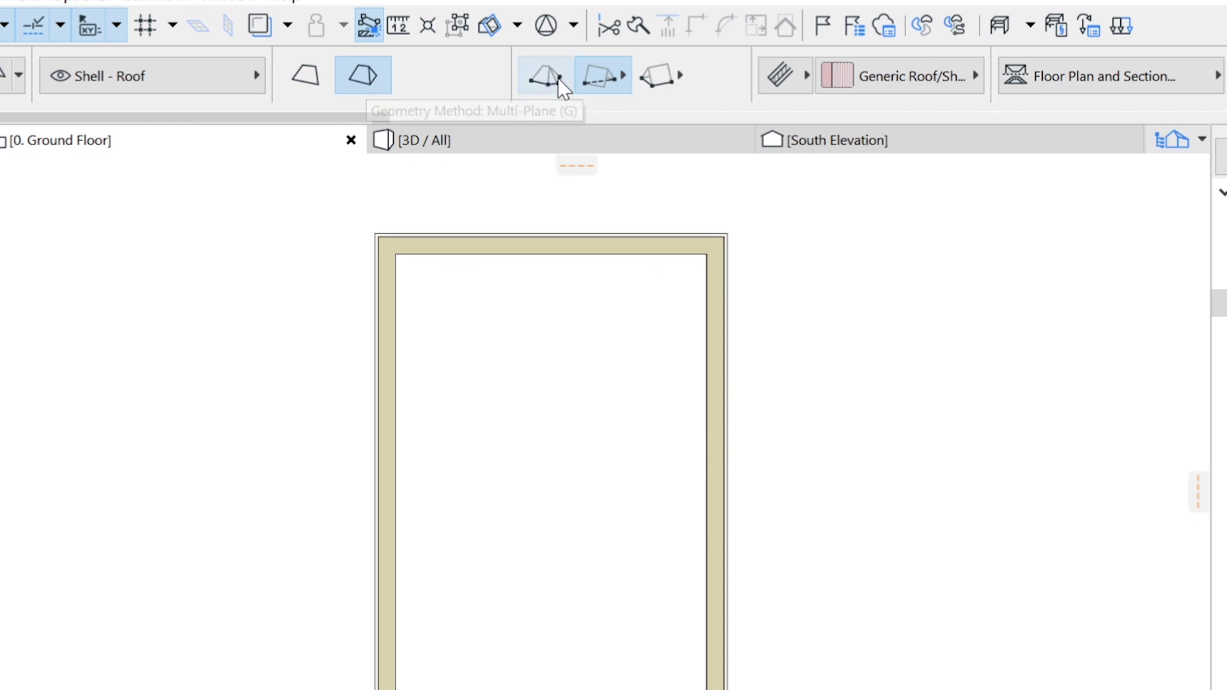
- Draw a rectangular double-pitch roof from the walls' bottom-left corner to their top-right corner
{"action": "left_click", "coordinate": [597, 87]}
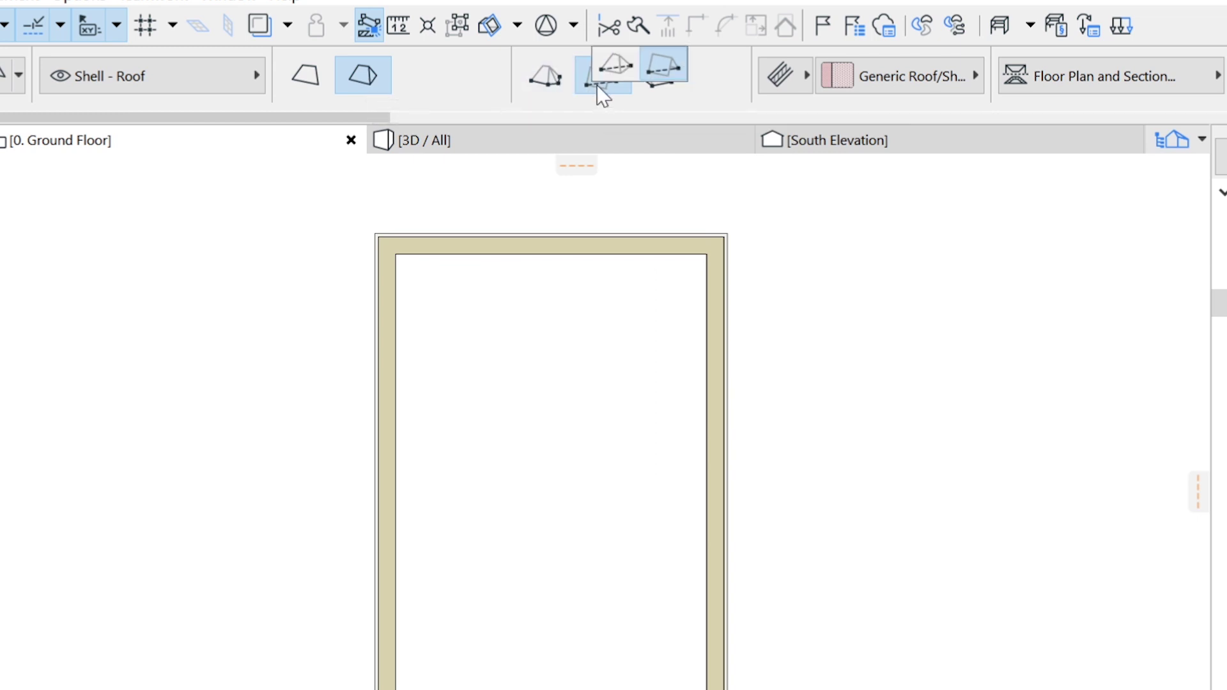
{"action": "left_click", "coordinate": [669, 66]}
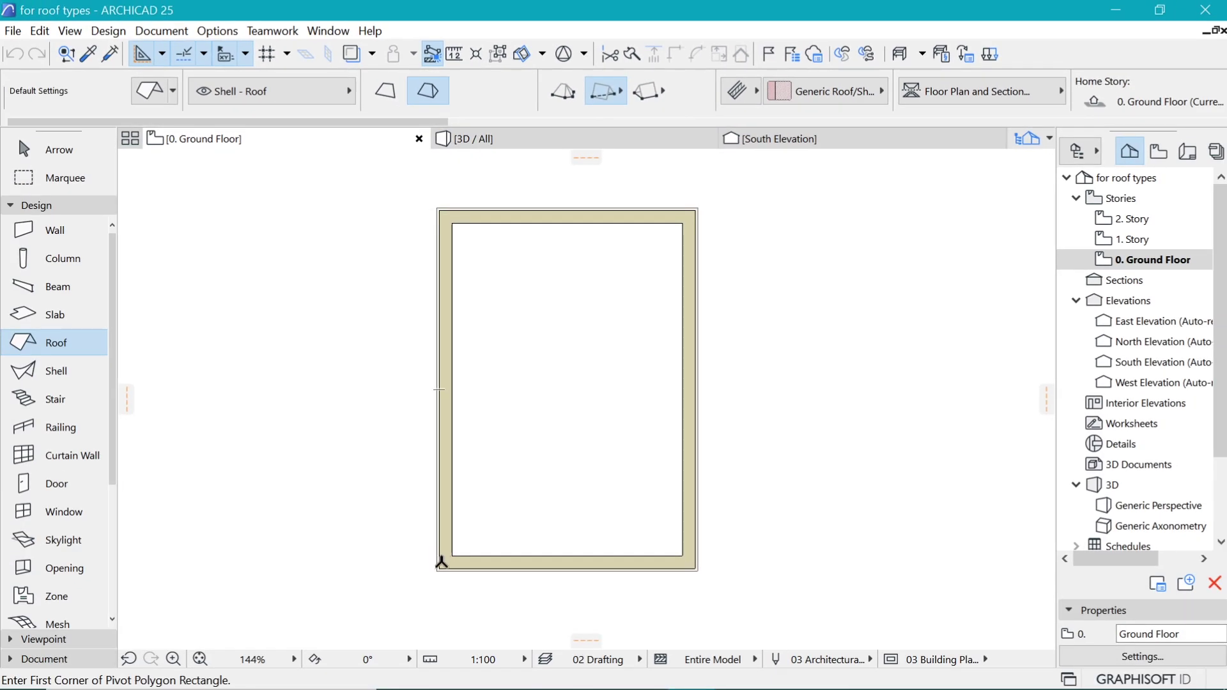
{"action": "left_click", "coordinate": [440, 568]}
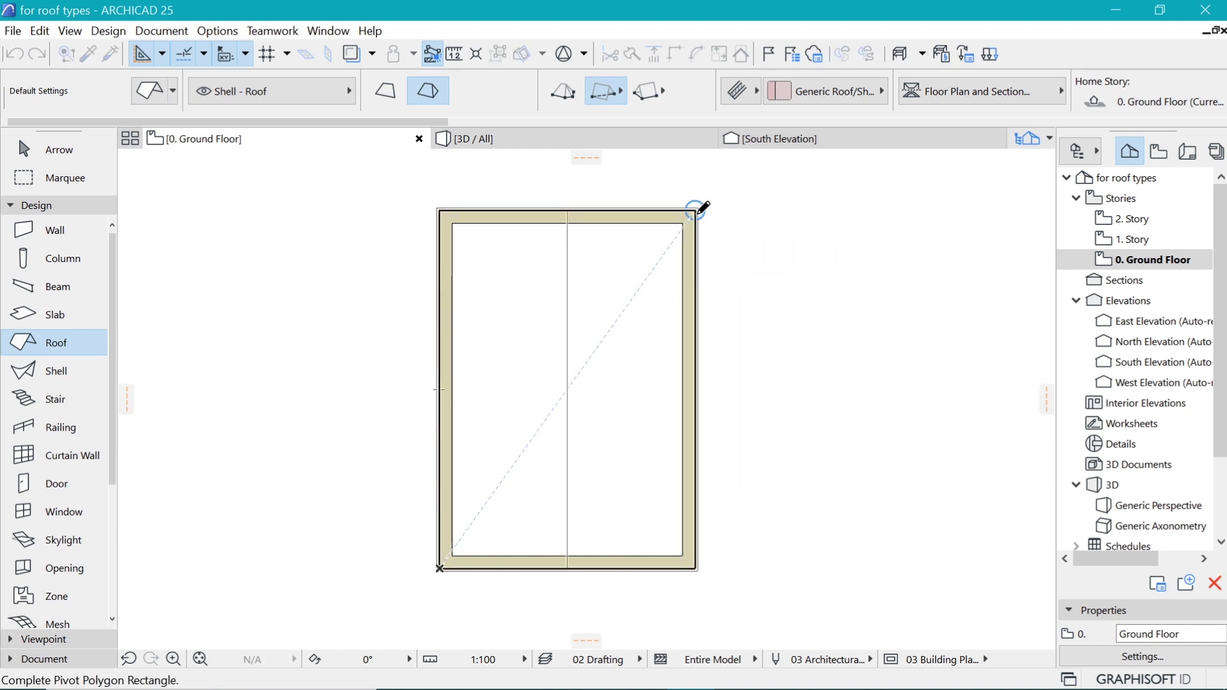
{"action": "left_click", "coordinate": [697, 210]}
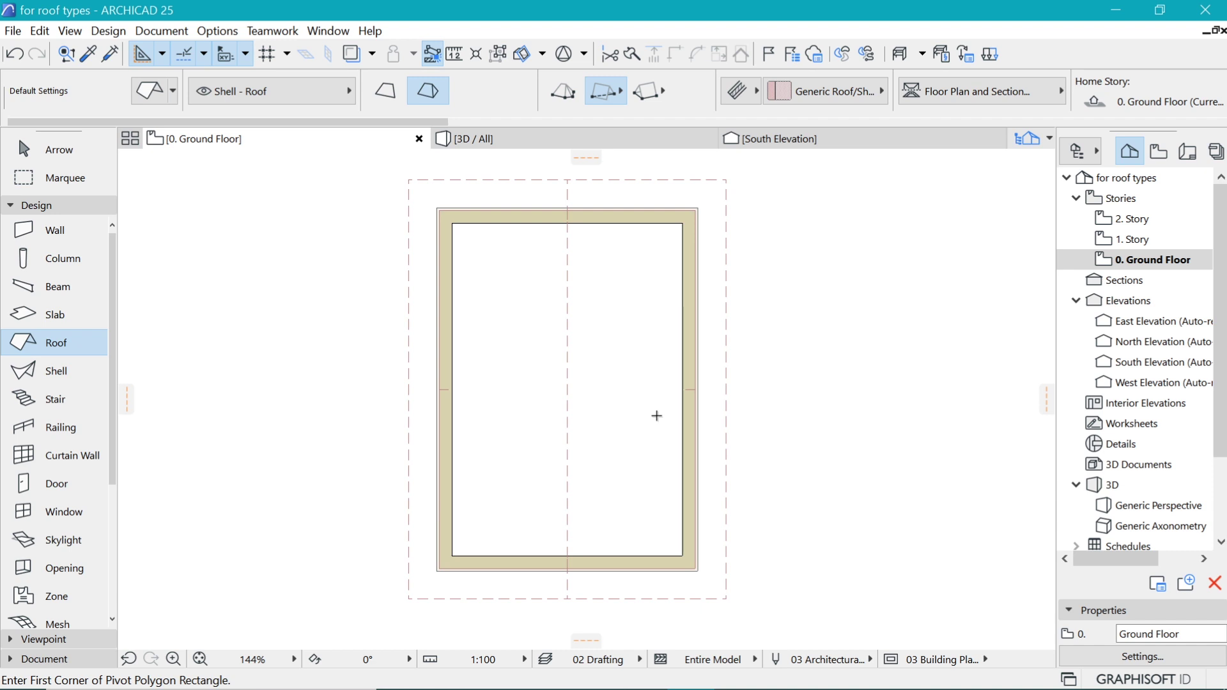
{"action": "scroll", "coordinate": [661, 473], "scroll_direction": "down", "scroll_amount": 1}
- Offset the roof's top edge by 300 and its bottom edge by 100
{"action": "left_click", "coordinate": [629, 230], "text": "shift"}
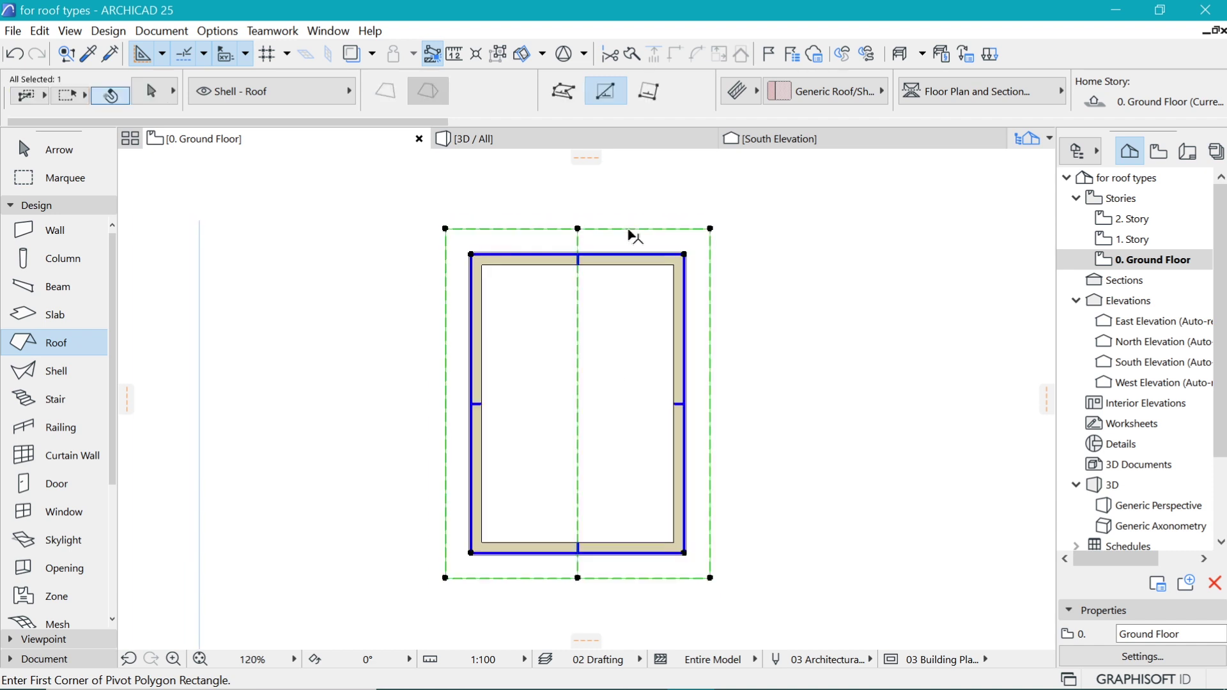
{"action": "left_click", "coordinate": [629, 228]}
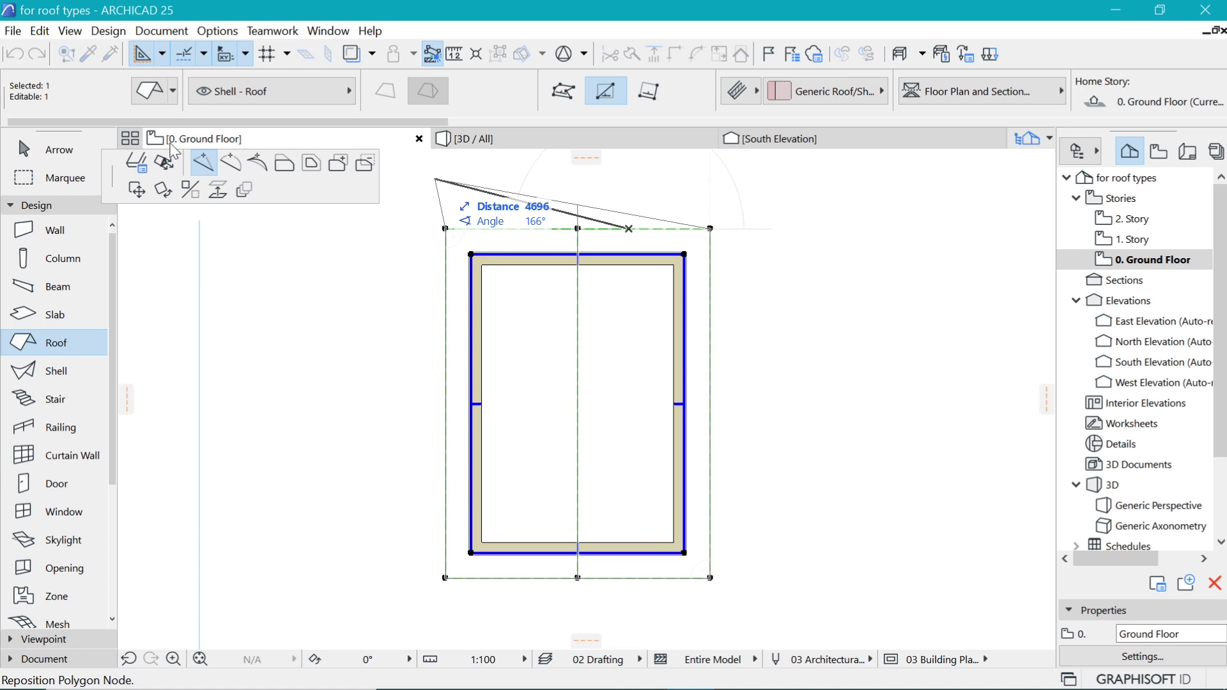
{"action": "left_click", "coordinate": [285, 163]}
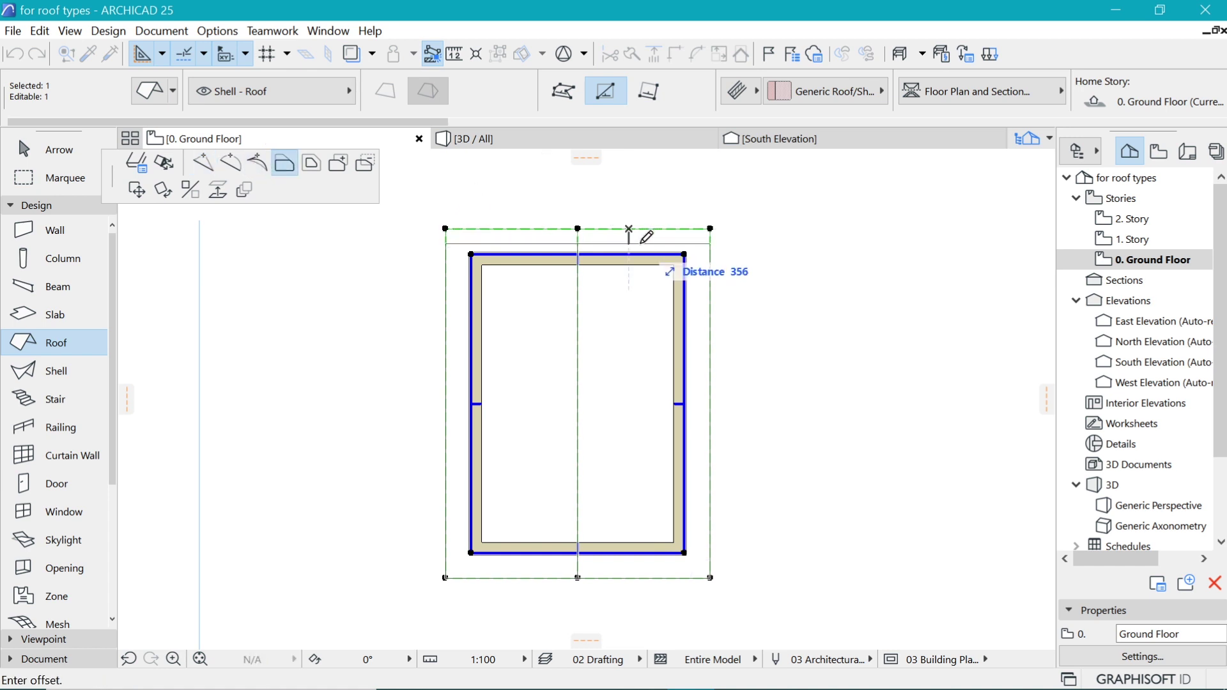
{"action": "type", "text": "300"}
{"action": "key", "text": "Return"}
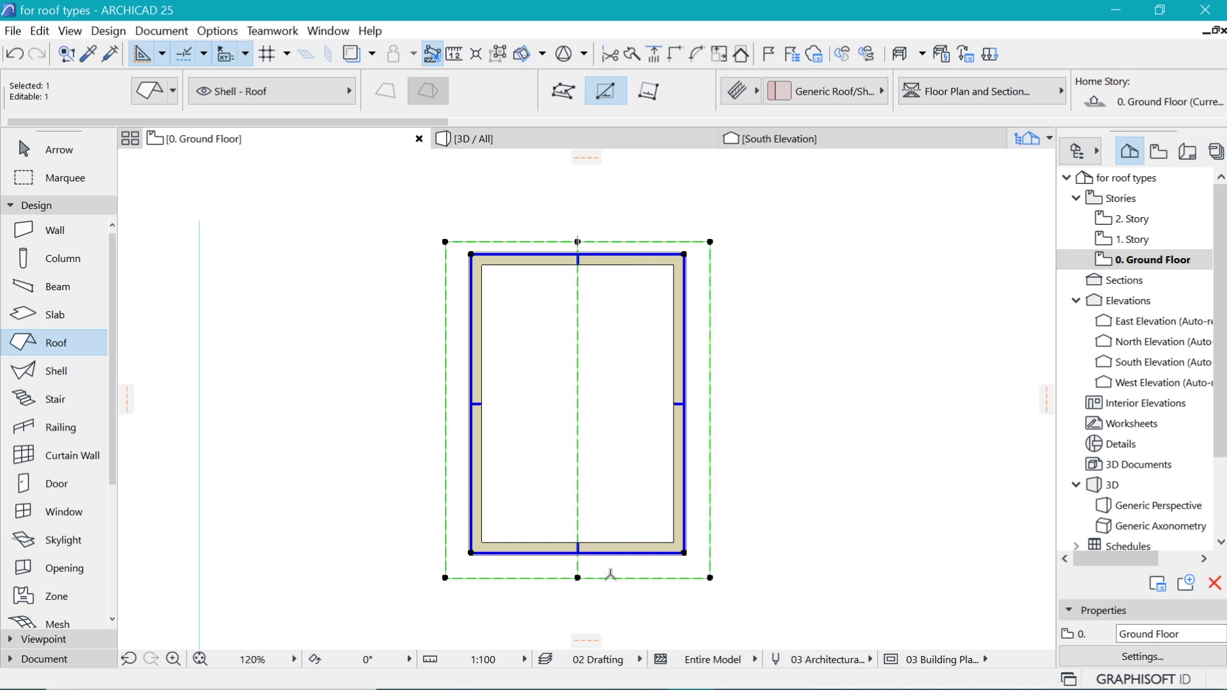
{"action": "left_click", "coordinate": [610, 576]}
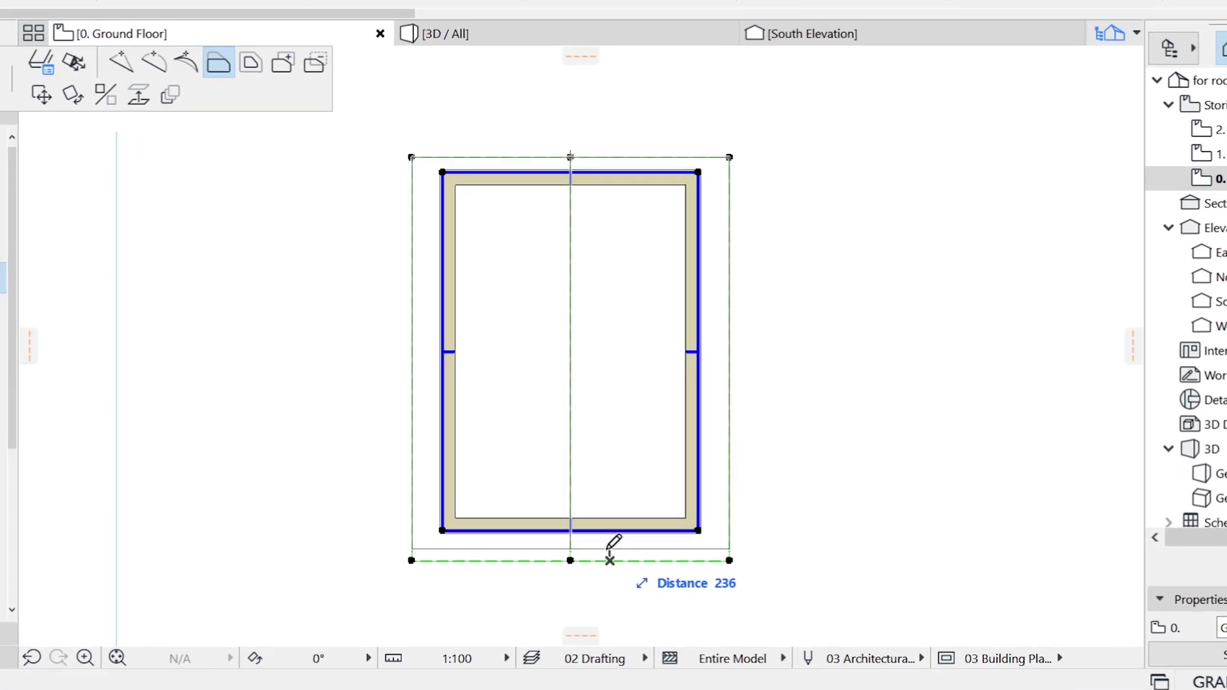
{"action": "type", "text": "100"}
{"action": "key", "text": "Return"}
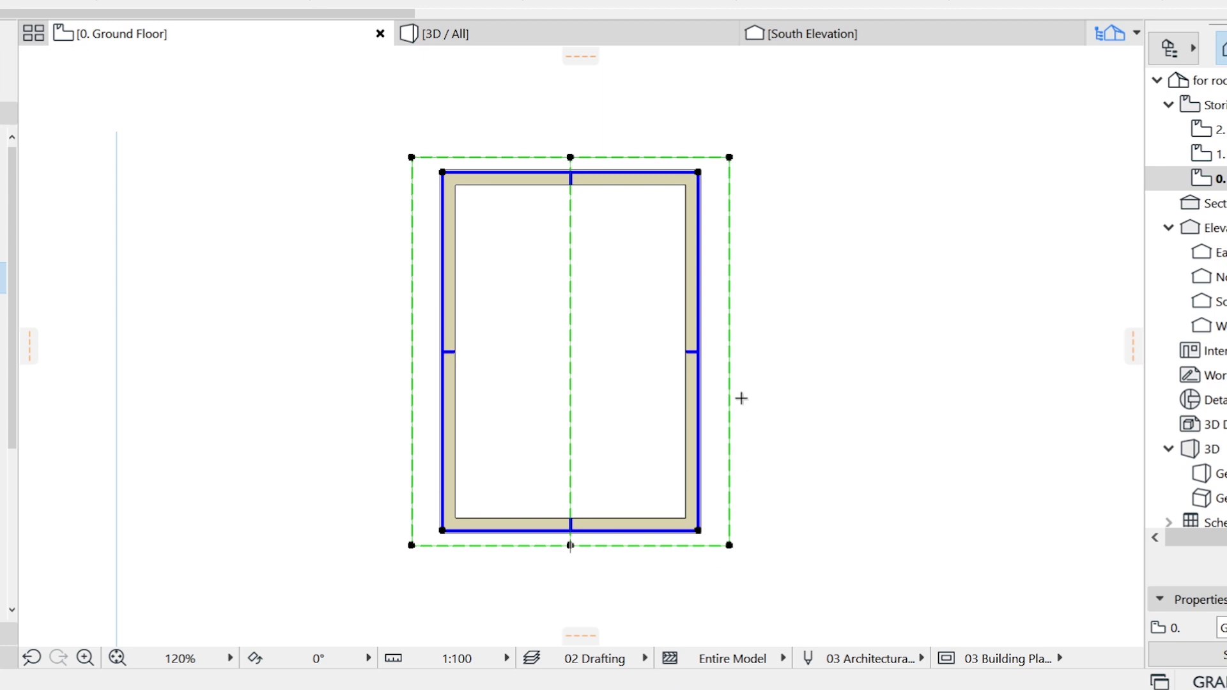
{"action": "key", "text": "Escape"}
{"action": "scroll", "coordinate": [515, 292], "scroll_direction": "down", "scroll_amount": 2}
{"action": "scroll", "coordinate": [583, 266], "scroll_direction": "up", "scroll_amount": 1}
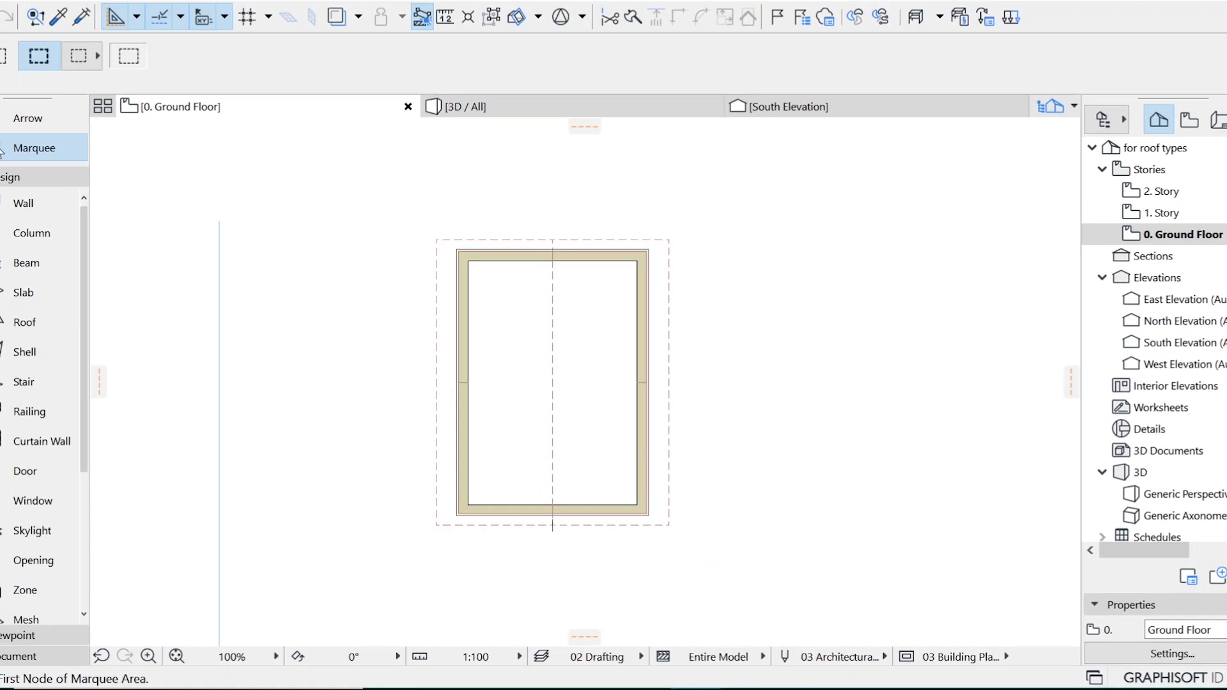
- Marquee the house, show it in 3D, zoom in, and select the four walls
{"action": "left_click", "coordinate": [387, 202]}
{"action": "left_click", "coordinate": [721, 587]}
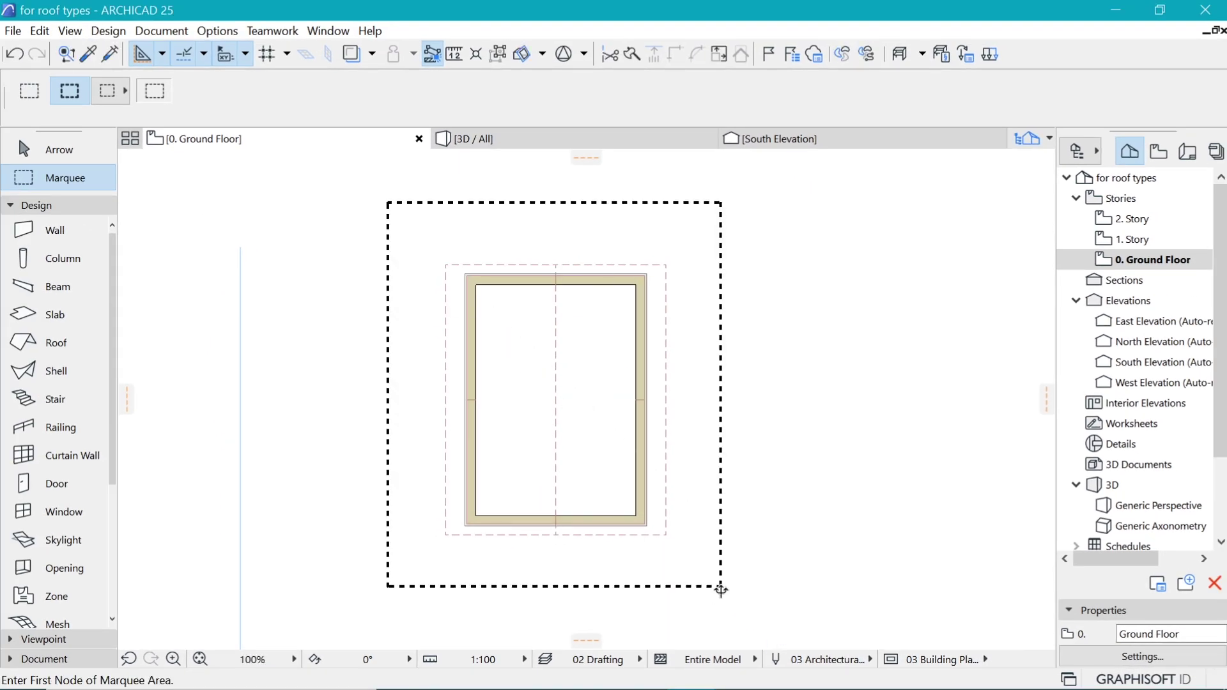
{"action": "right_click", "coordinate": [684, 250]}
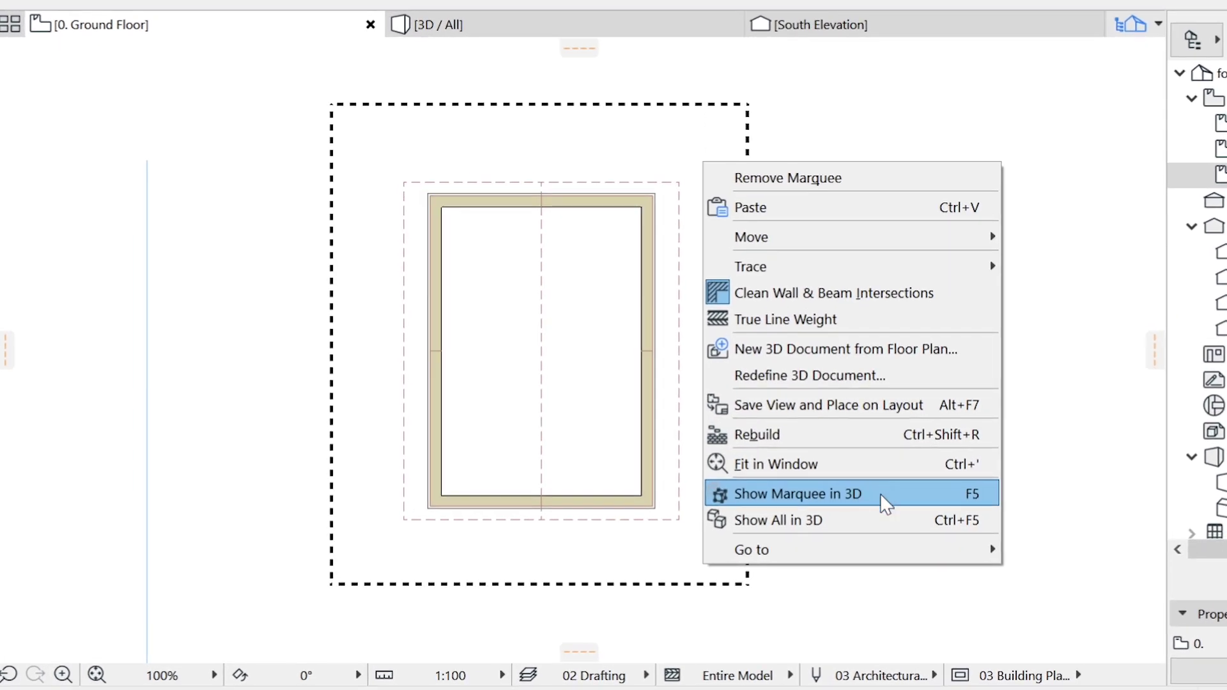
{"action": "left_click", "coordinate": [880, 496]}
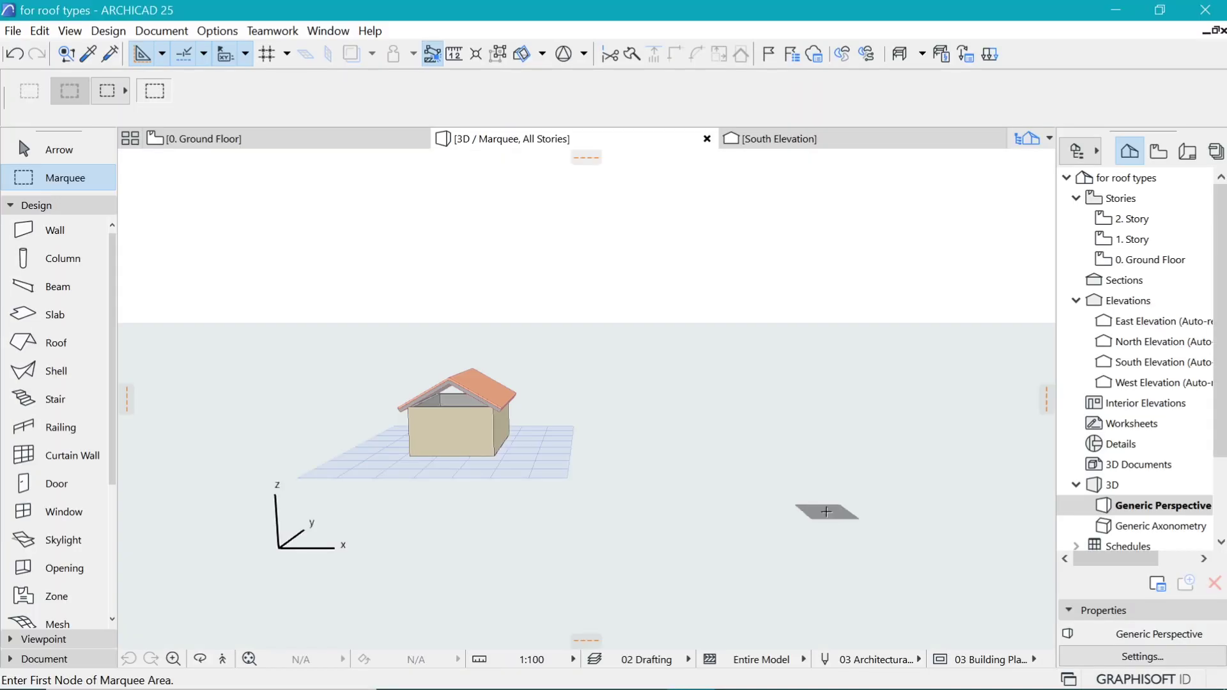
{"action": "scroll", "coordinate": [355, 424], "scroll_direction": "up", "scroll_amount": 8}
{"action": "scroll", "coordinate": [542, 409], "scroll_direction": "up", "scroll_amount": 2}
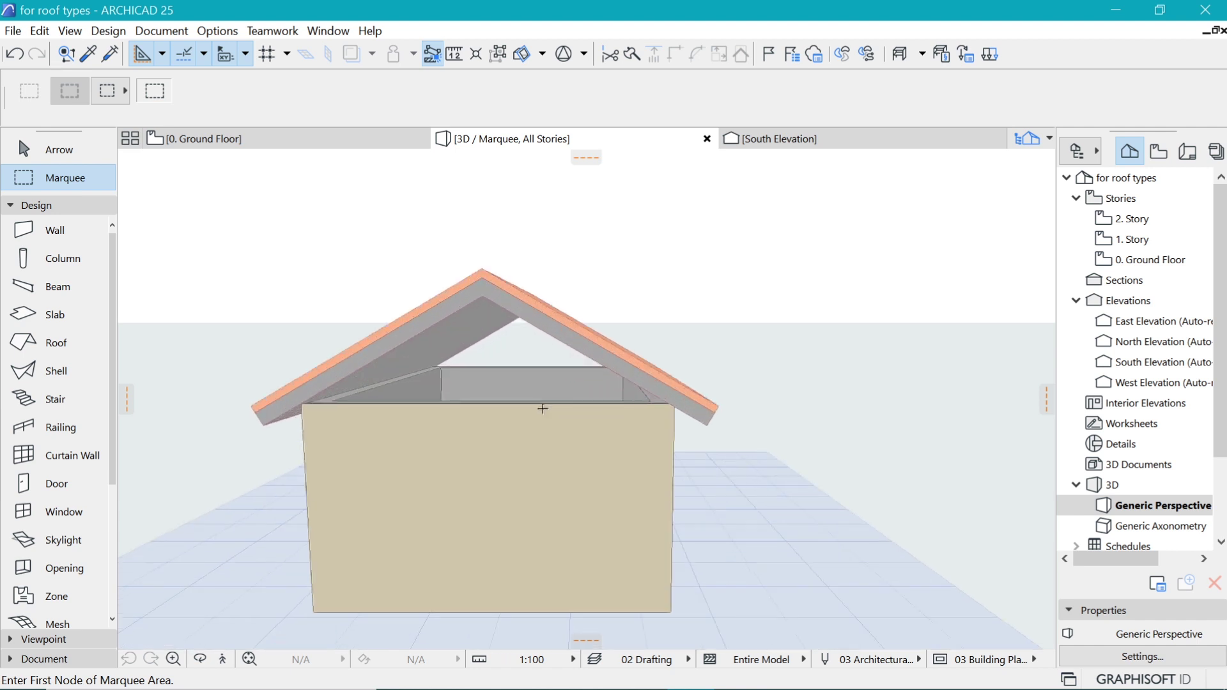
{"action": "key", "text": "Escape"}
{"action": "left_click", "coordinate": [576, 440]}
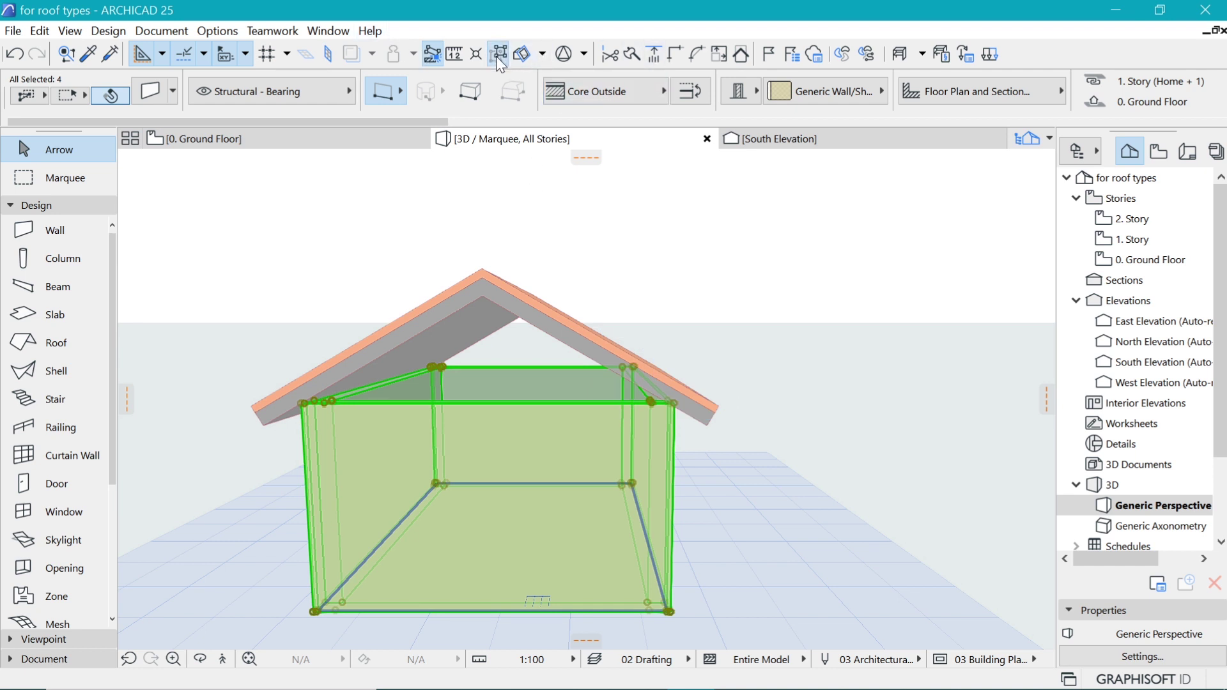
- Stretch the four walls' height up to 4935 so they rise above the roof
{"action": "left_click", "coordinate": [674, 407]}
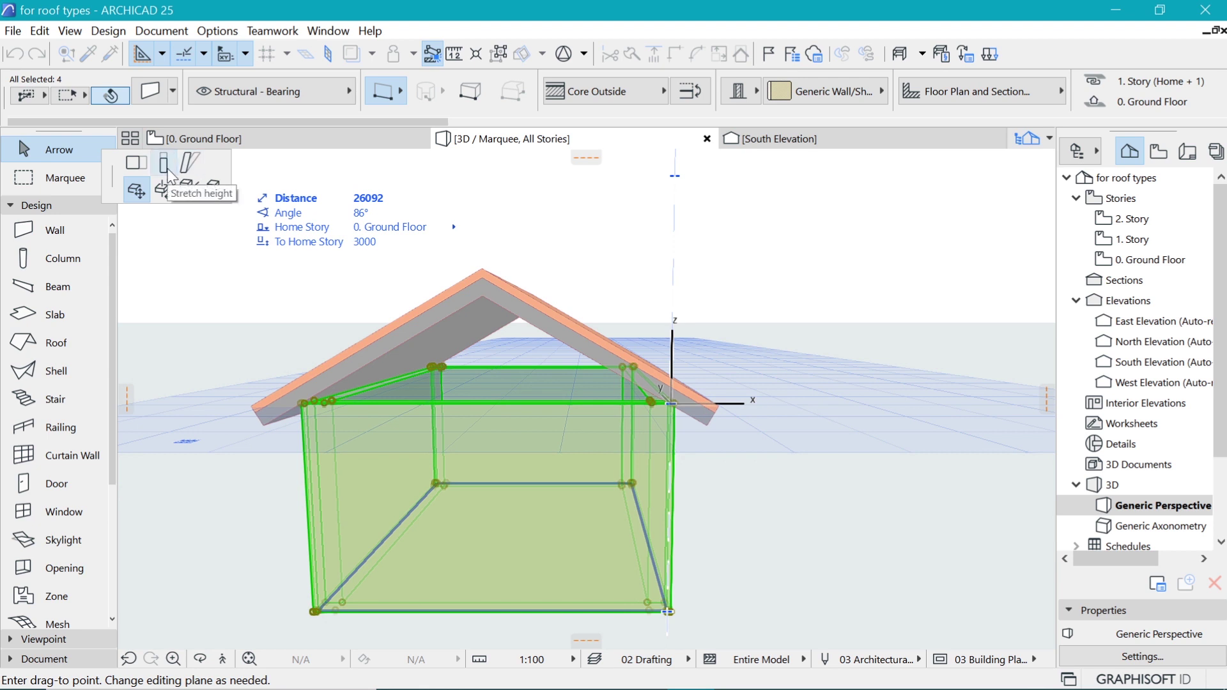
{"action": "left_click", "coordinate": [163, 163]}
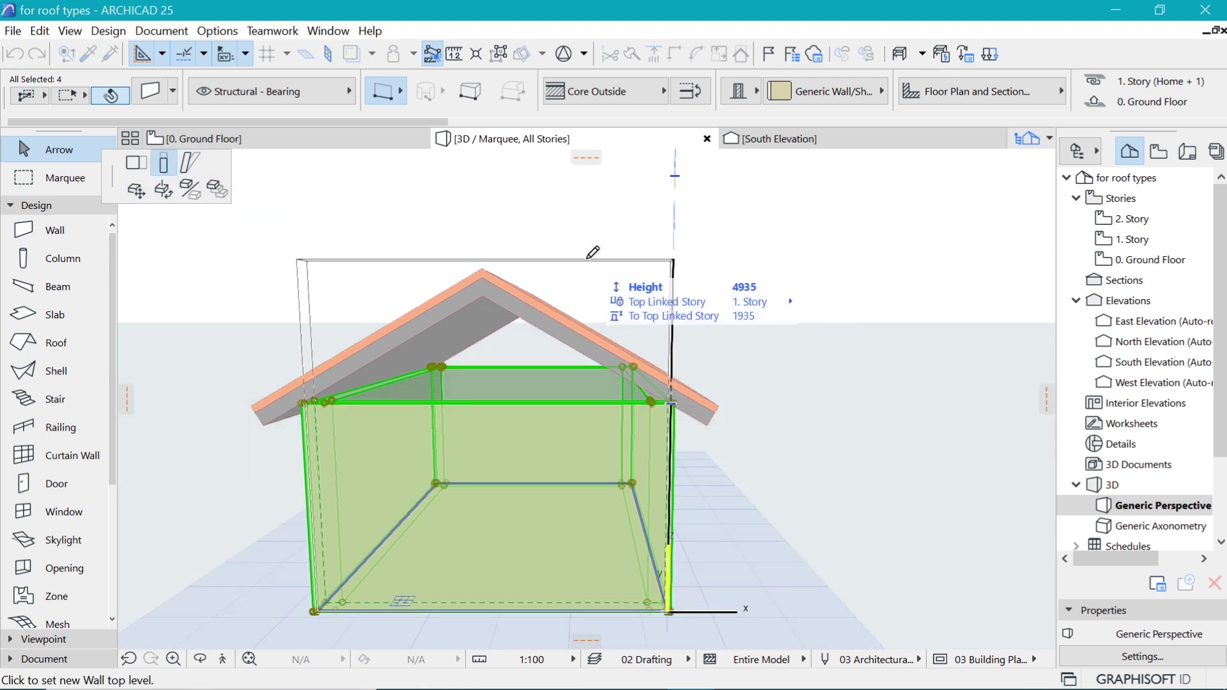
{"action": "left_click", "coordinate": [587, 258]}
{"action": "middle_click_drag", "start_coordinate": [609, 260], "coordinate": [534, 257], "text": "shift"}
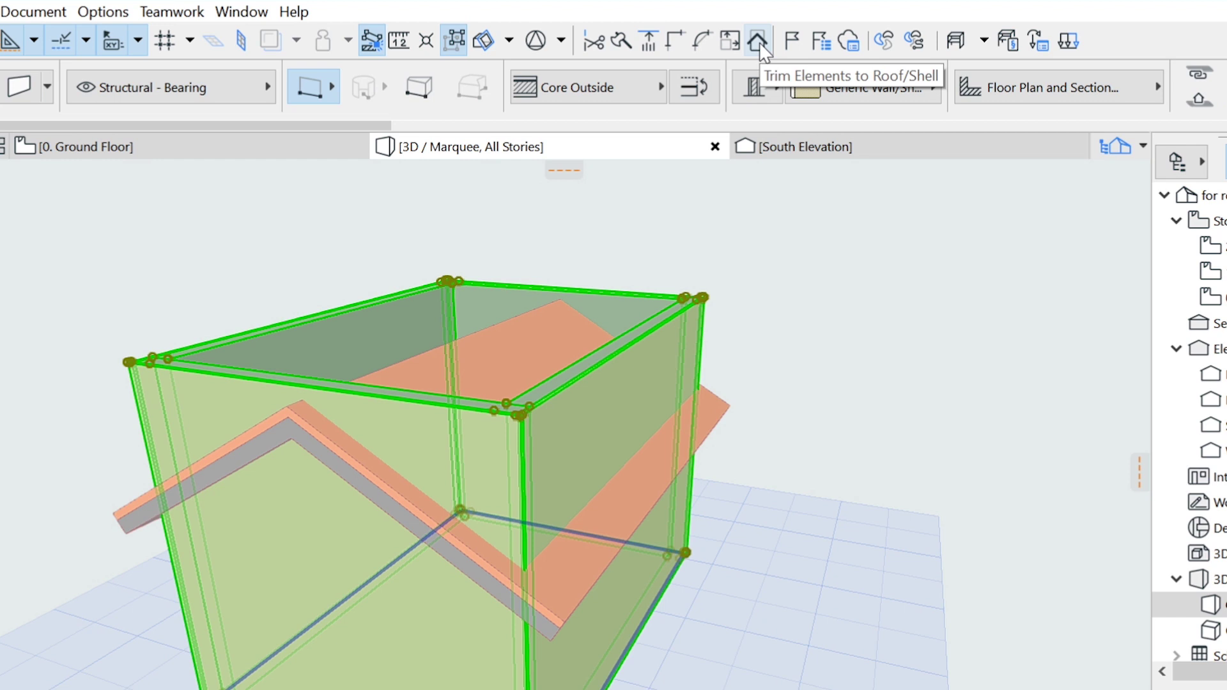
- Trim the selected walls to the double-pitch roof with Trim Elements to Roof/Shell
{"action": "left_click", "coordinate": [758, 40]}
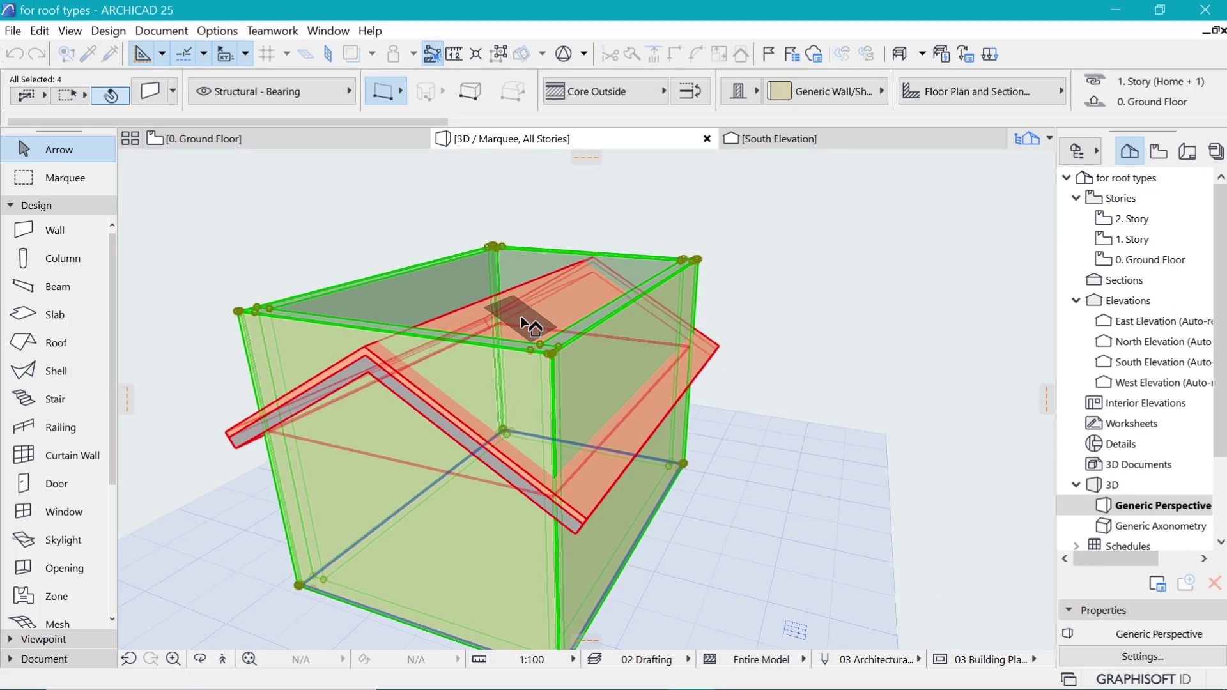
{"action": "left_click", "coordinate": [522, 320]}
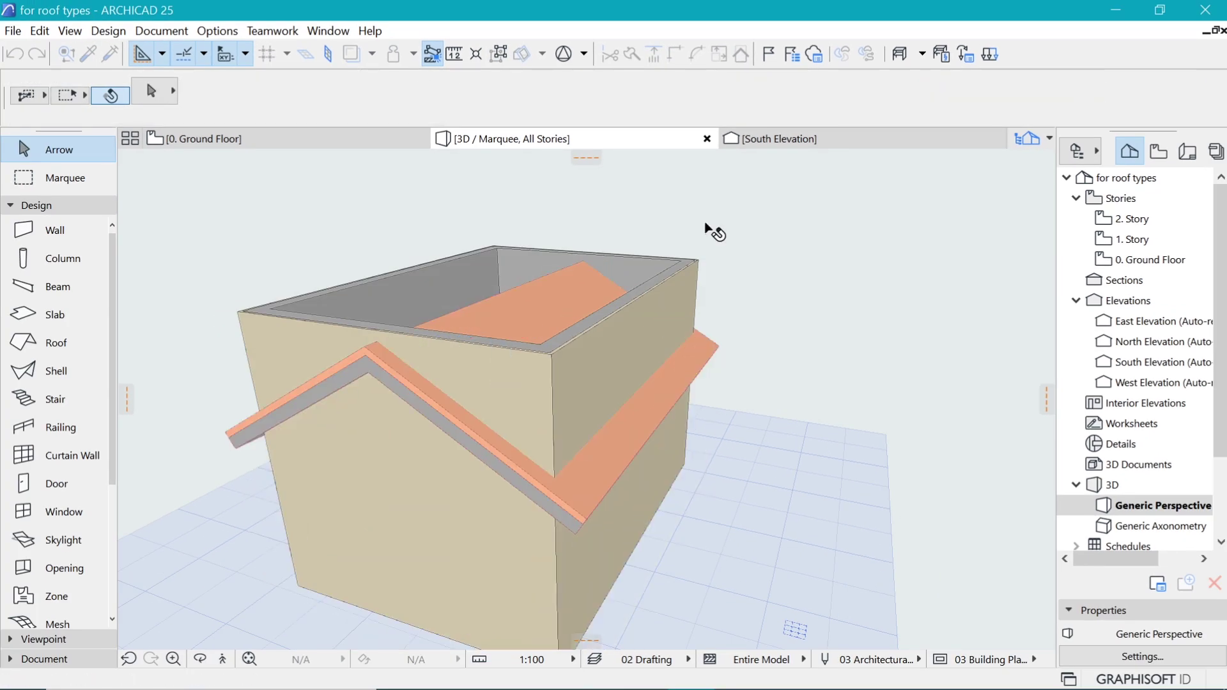
{"action": "left_click", "coordinate": [796, 222]}
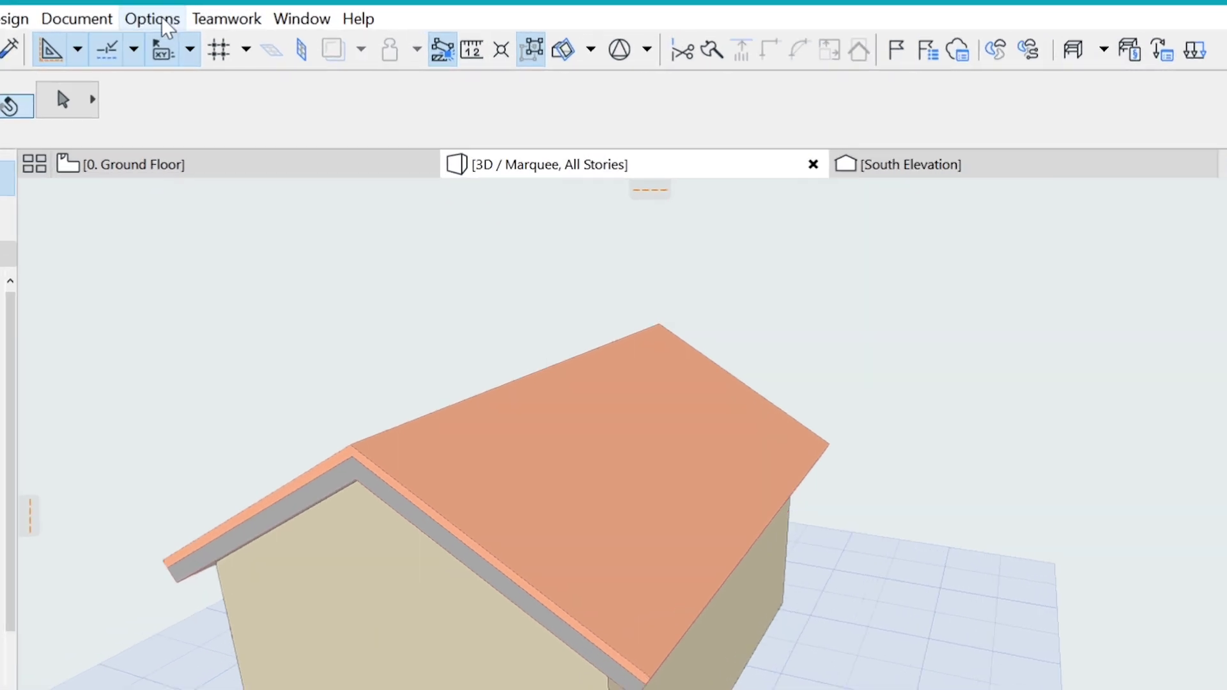
- Browse the Options > Work Environment > Apply Profile list, then close the menus without applying any
{"action": "left_click", "coordinate": [167, 28]}
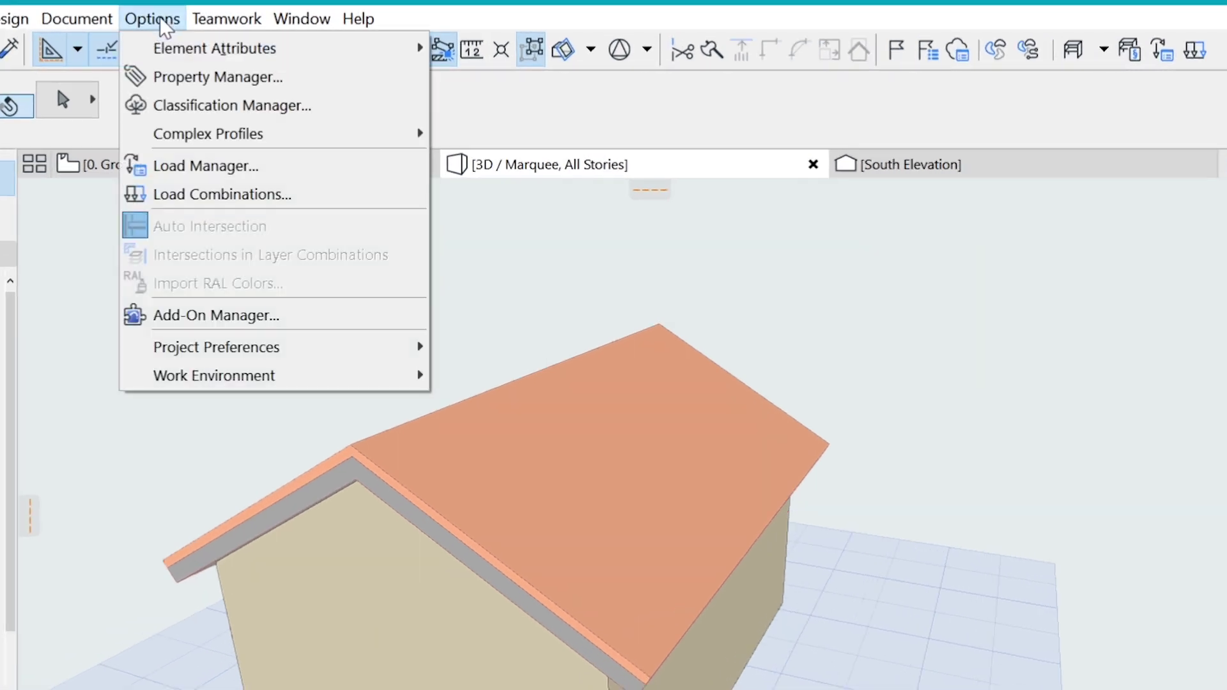
{"action": "mouse_move", "coordinate": [236, 377]}
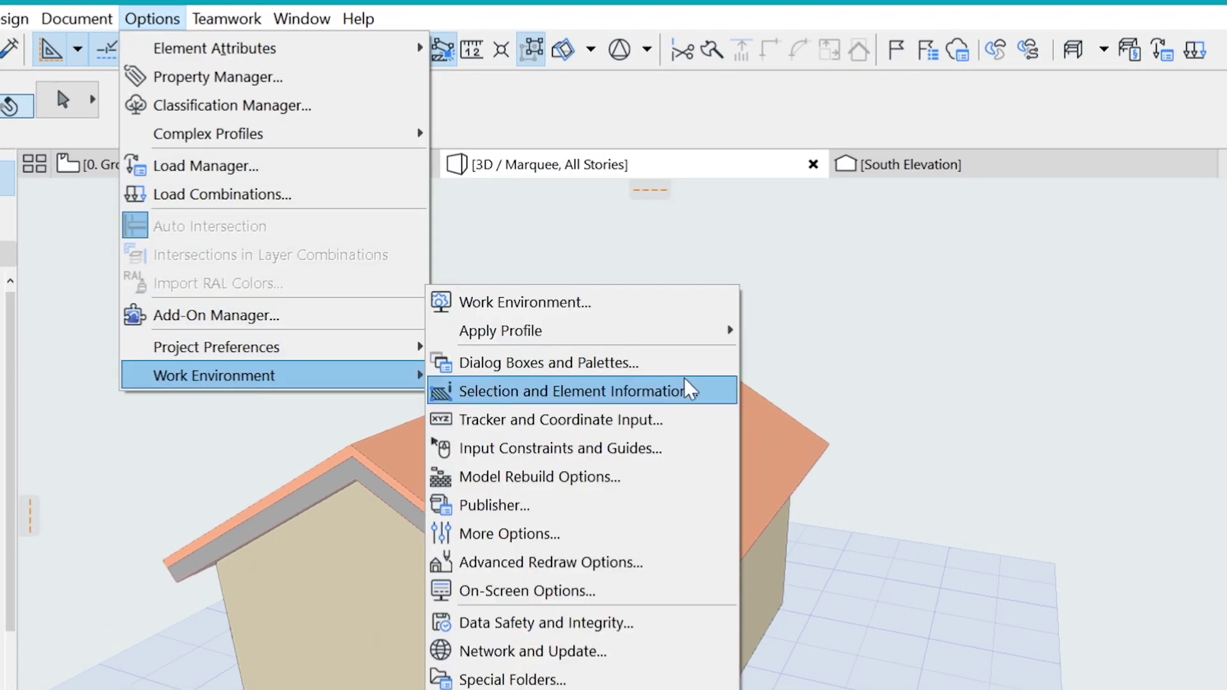
{"action": "mouse_move", "coordinate": [683, 336]}
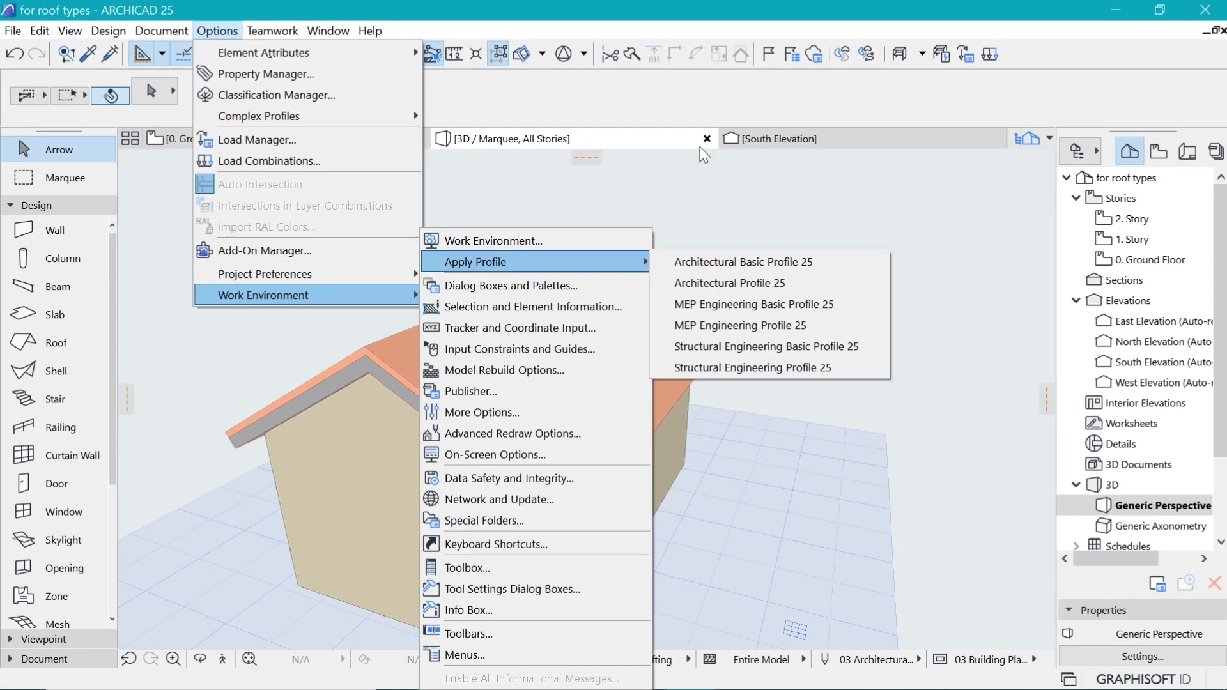
{"action": "left_click", "coordinate": [682, 97]}
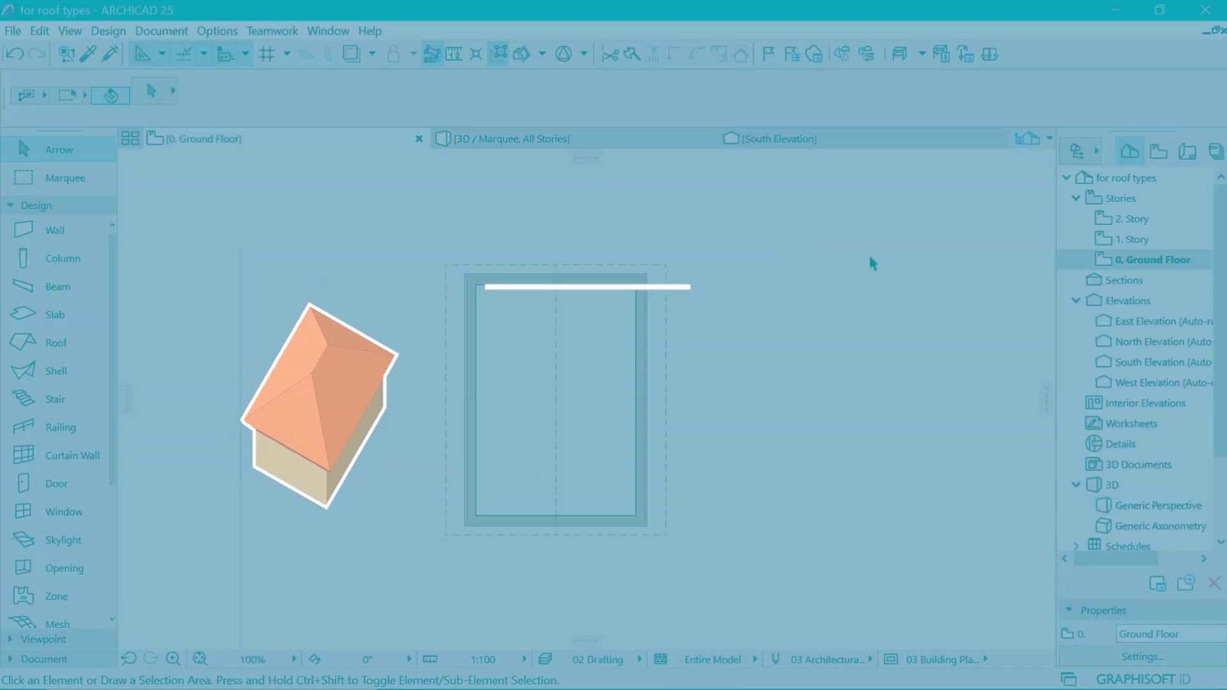
- Draw a rectangle-method hip roof from the walls' bottom-left to top-right corner
{"action": "middle_click_drag", "start_coordinate": [880, 259], "coordinate": [822, 256]}
{"action": "left_click_drag", "start_coordinate": [822, 256], "coordinate": [153, 250]}
{"action": "scroll", "coordinate": [153, 251], "scroll_direction": "up", "scroll_amount": 1}
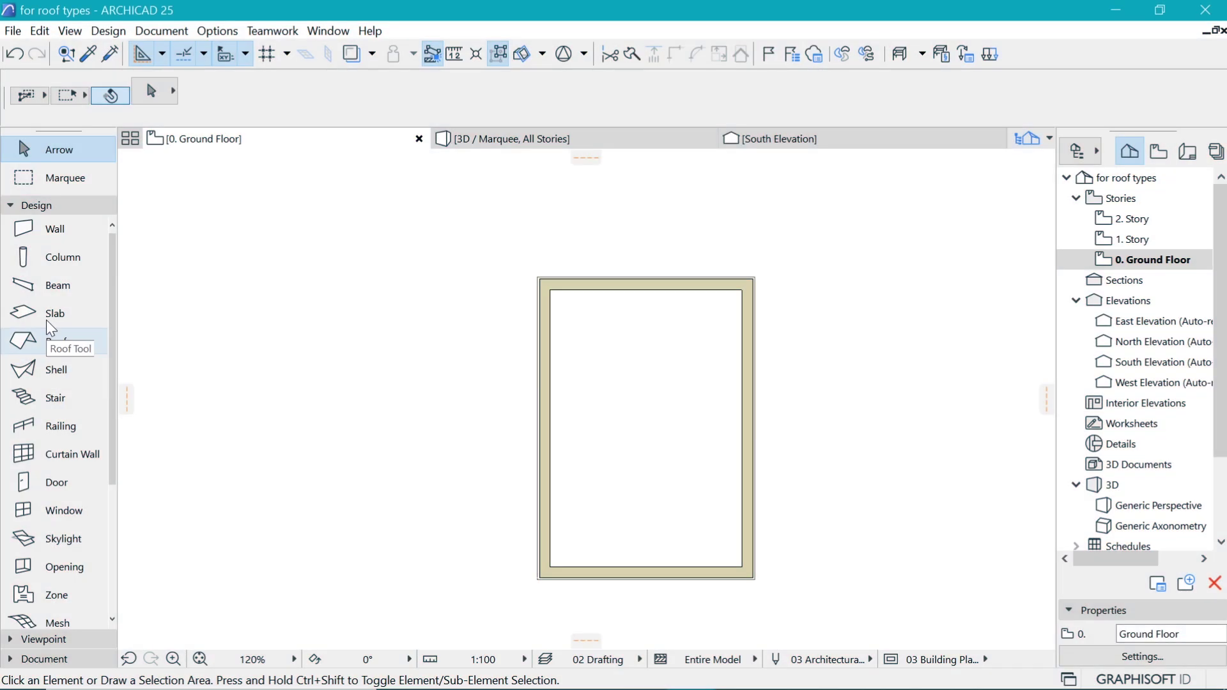
{"action": "left_click", "coordinate": [50, 345]}
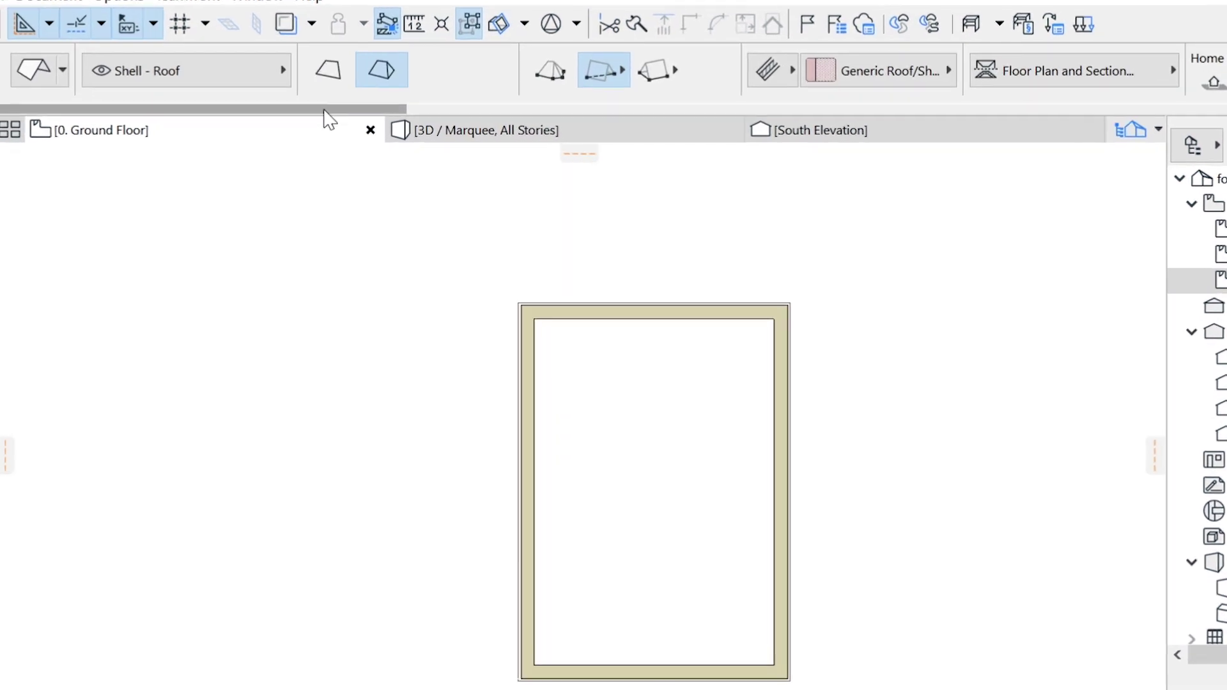
{"action": "left_click", "coordinate": [609, 88]}
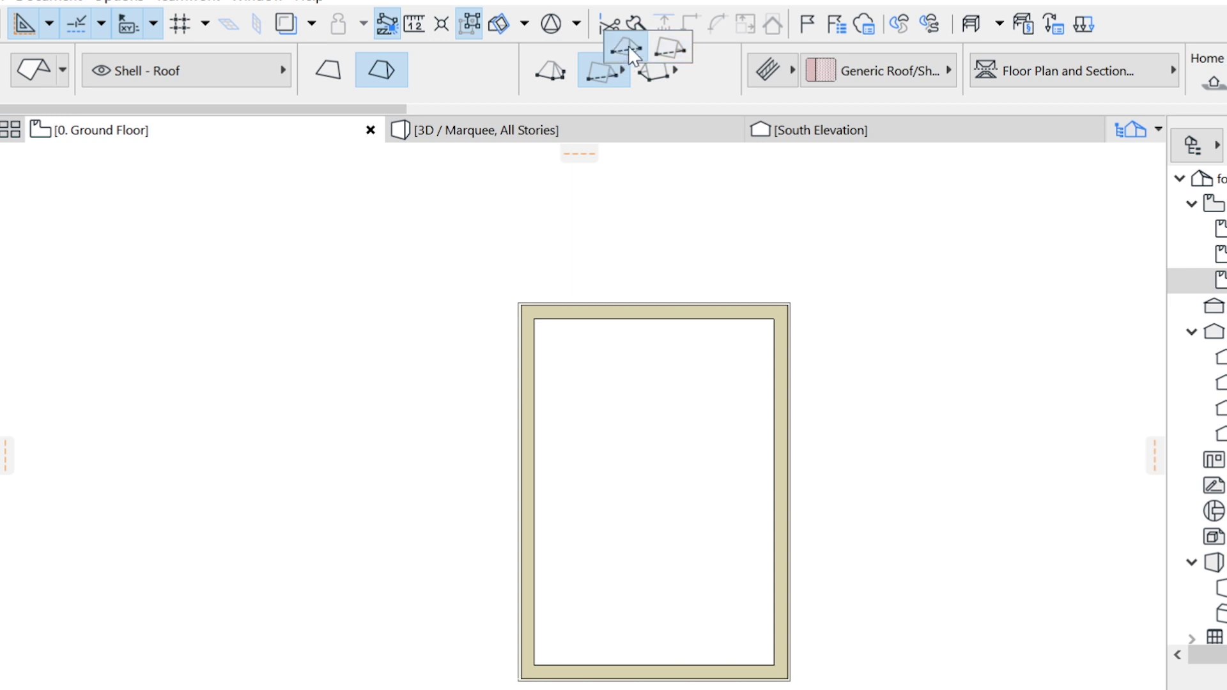
{"action": "left_click", "coordinate": [627, 45]}
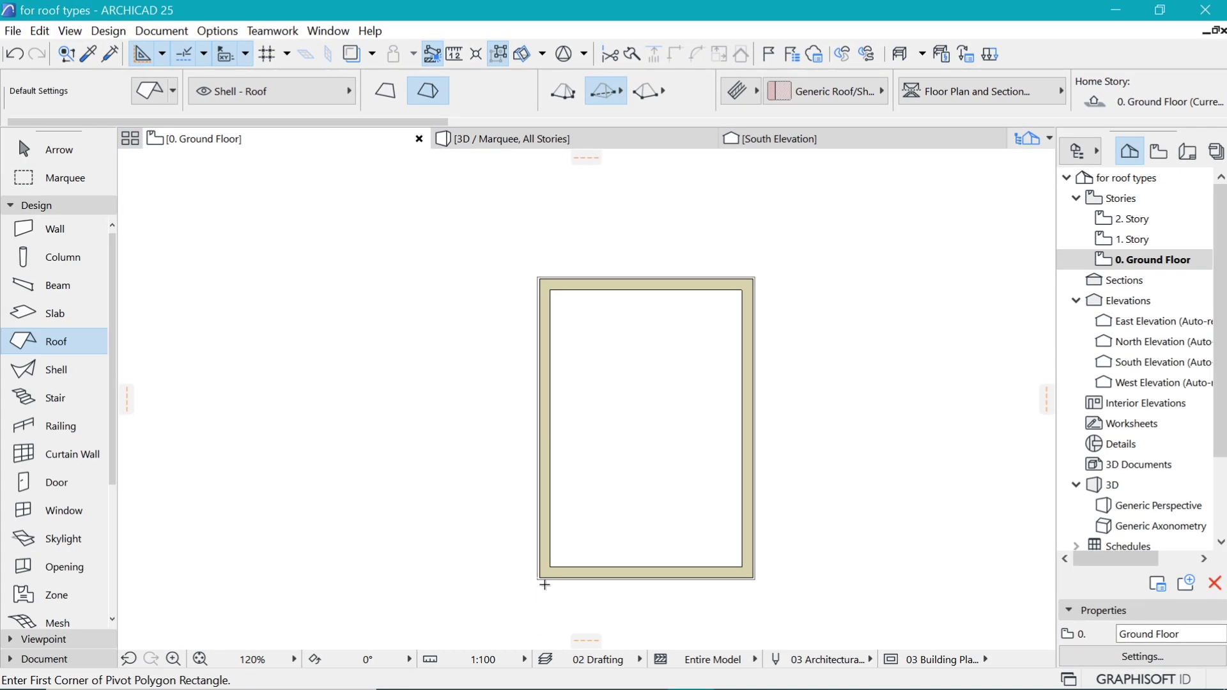
{"action": "left_click", "coordinate": [540, 578]}
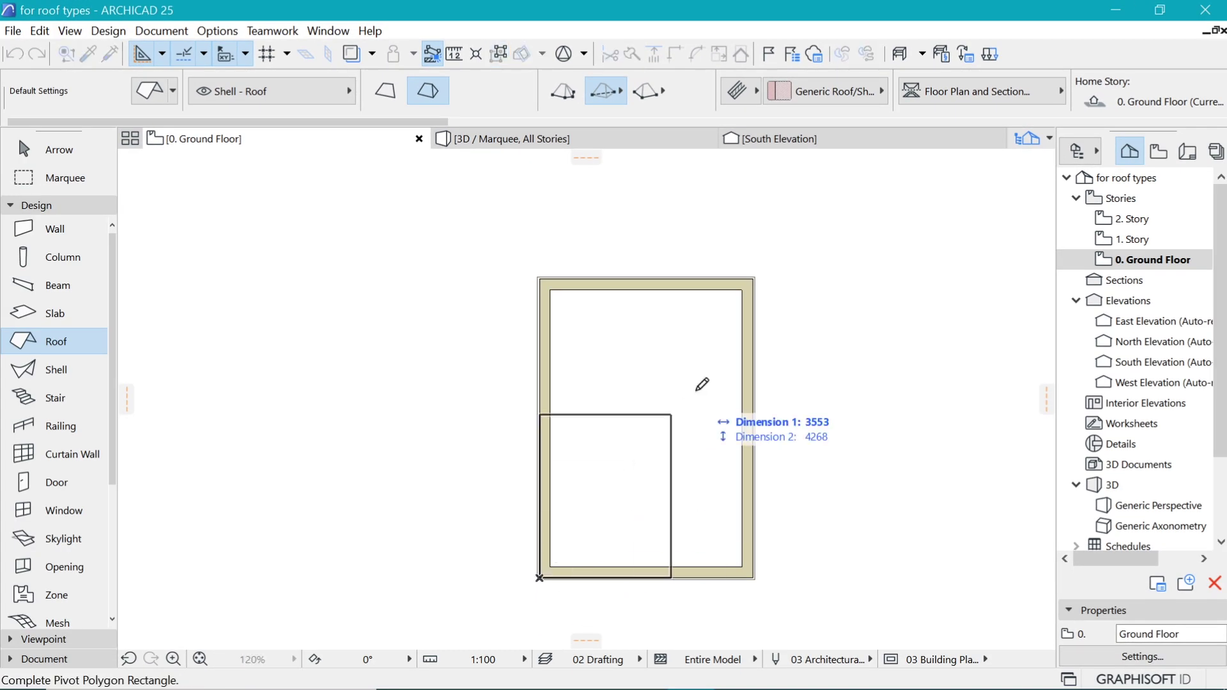
{"action": "left_click", "coordinate": [755, 277]}
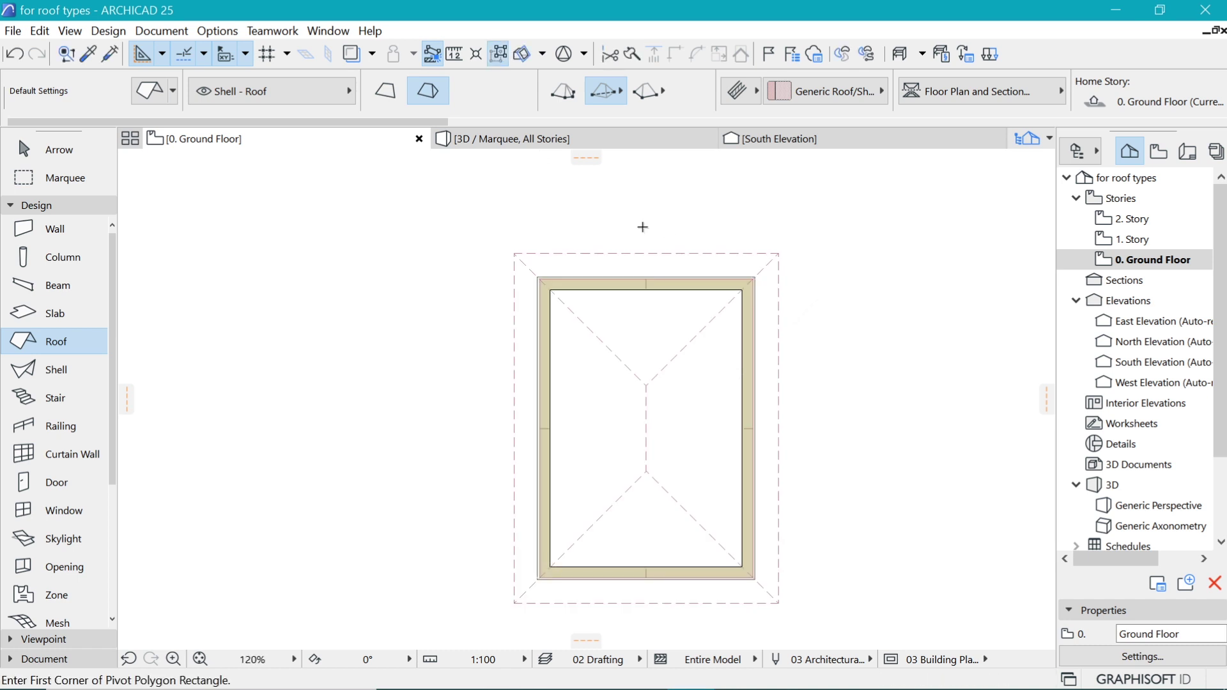
- Draw a marquee around the whole hip-roofed house
{"action": "scroll", "coordinate": [577, 321], "scroll_direction": "down", "scroll_amount": 2}
{"action": "key", "text": "m"}
{"action": "left_click", "coordinate": [479, 202]}
{"action": "left_click", "coordinate": [765, 598]}
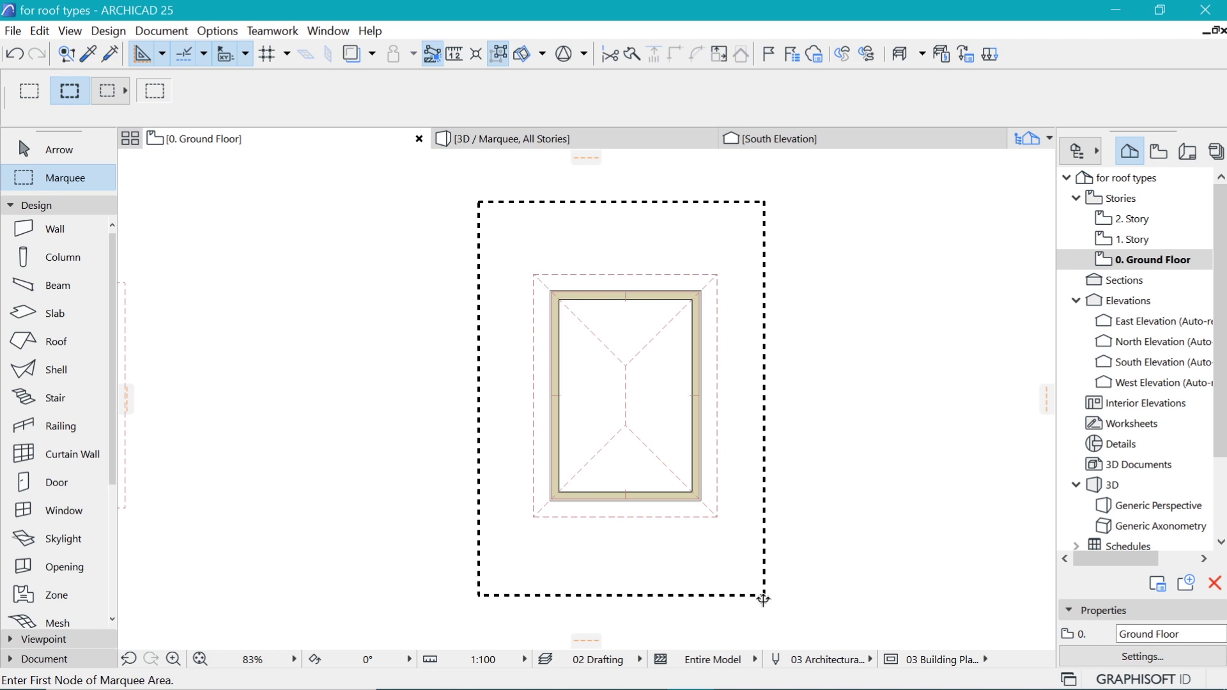
- Open the marquee area in 3D and orbit the house to inspect the hip roof
{"action": "key", "text": "F3"}
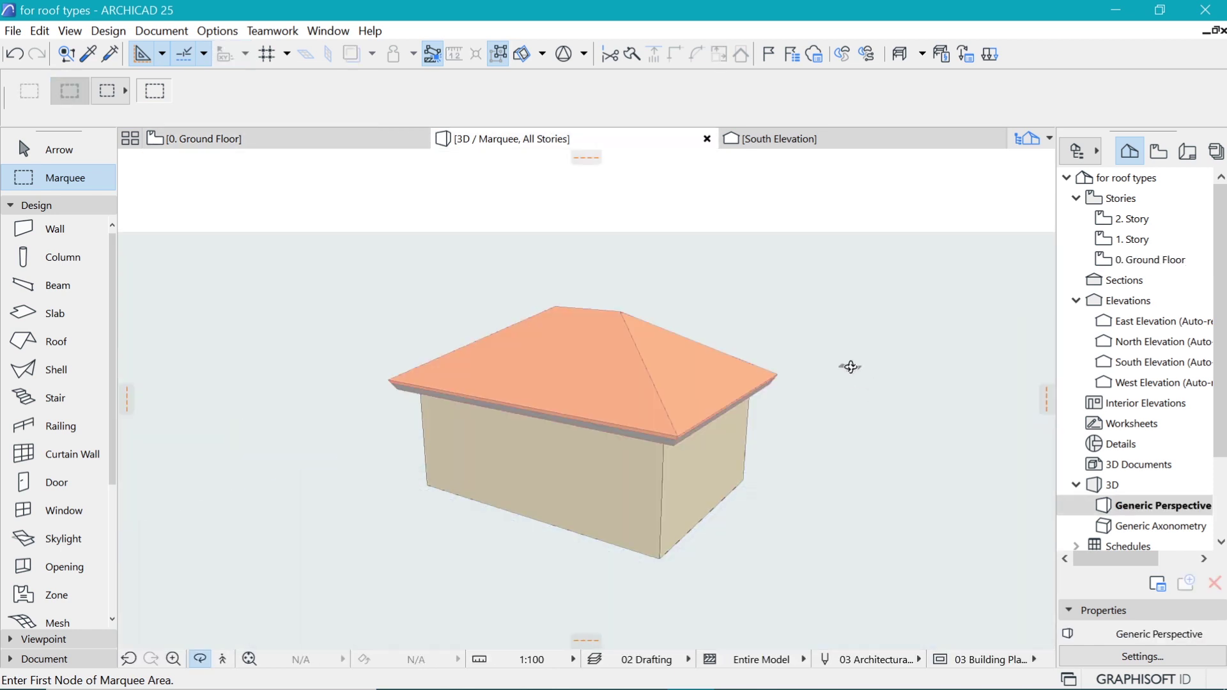
{"action": "middle_click_drag", "start_coordinate": [857, 362], "coordinate": [372, 320], "text": "shift"}
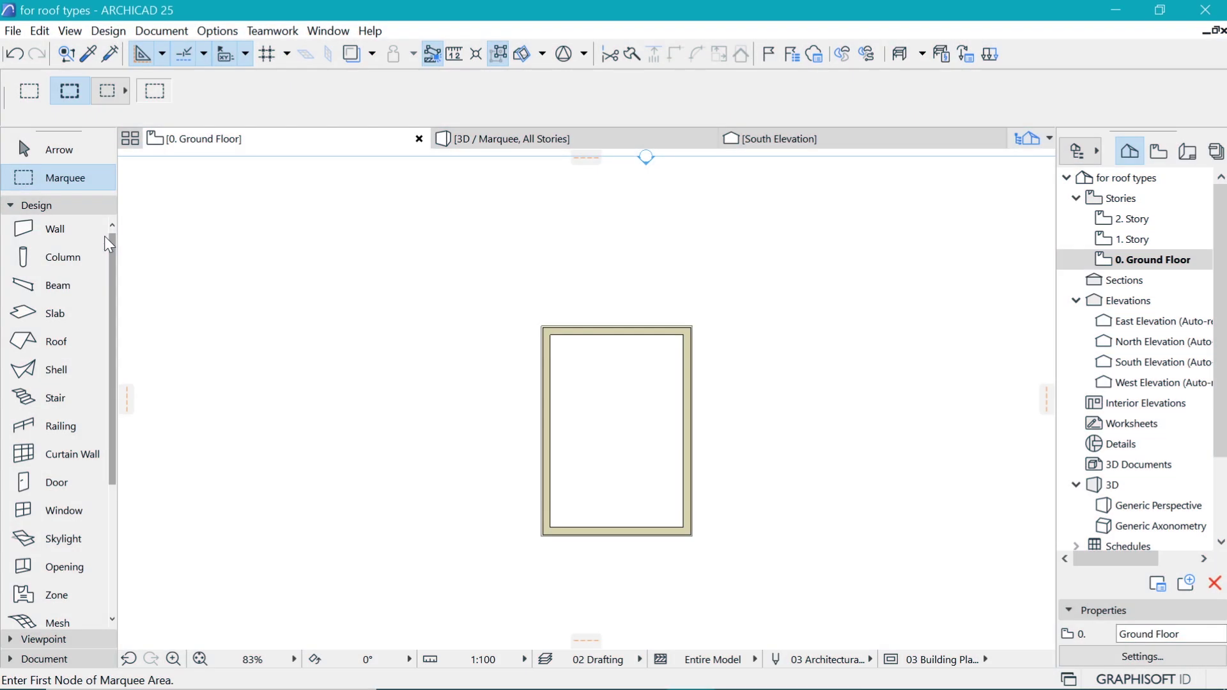
- Add a second level to the default roof and set the lower level's elevation to 1000
{"action": "scroll", "coordinate": [42, 347], "scroll_direction": "down", "scroll_amount": 4}
{"action": "scroll", "coordinate": [35, 307], "scroll_direction": "up", "scroll_amount": 3}
{"action": "double_click", "coordinate": [43, 317]}
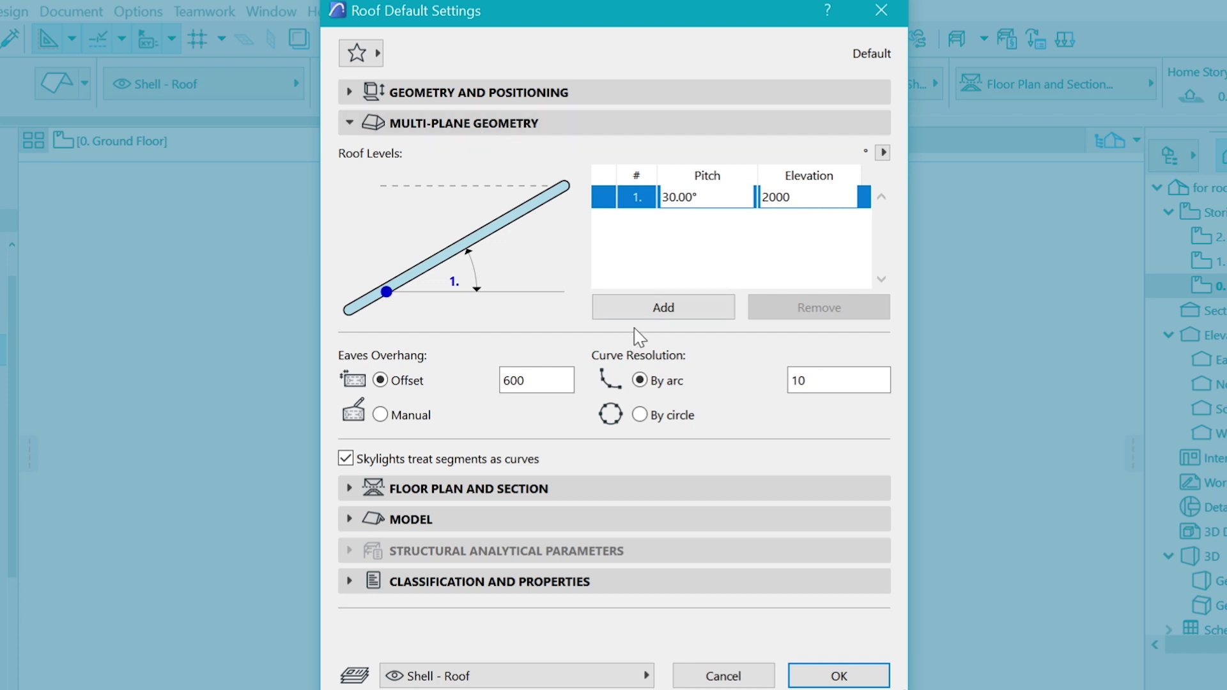
{"action": "left_click", "coordinate": [671, 312]}
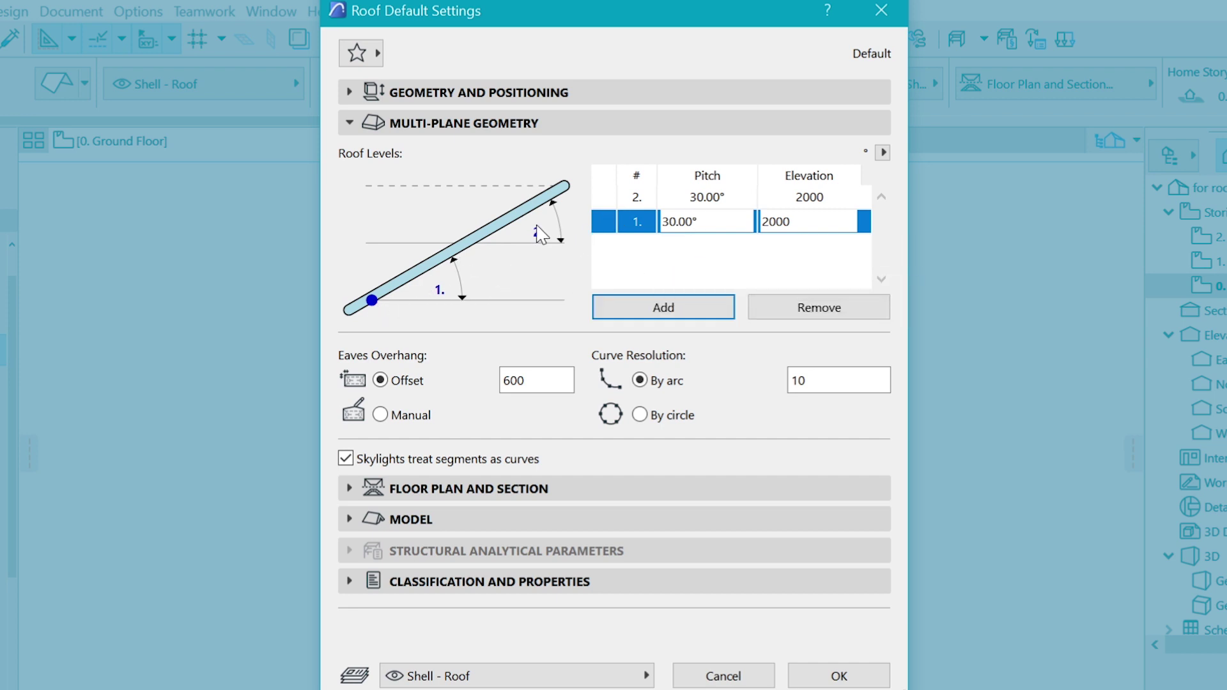
{"action": "left_click", "coordinate": [820, 227]}
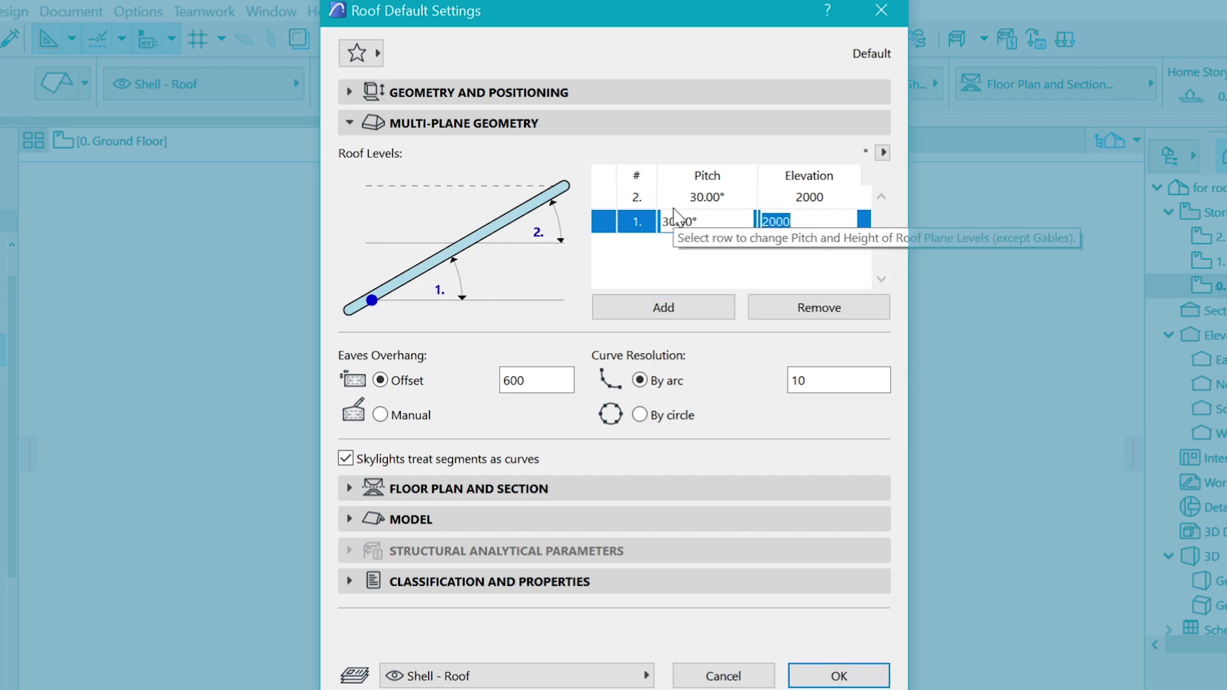
{"action": "type", "text": "1"}
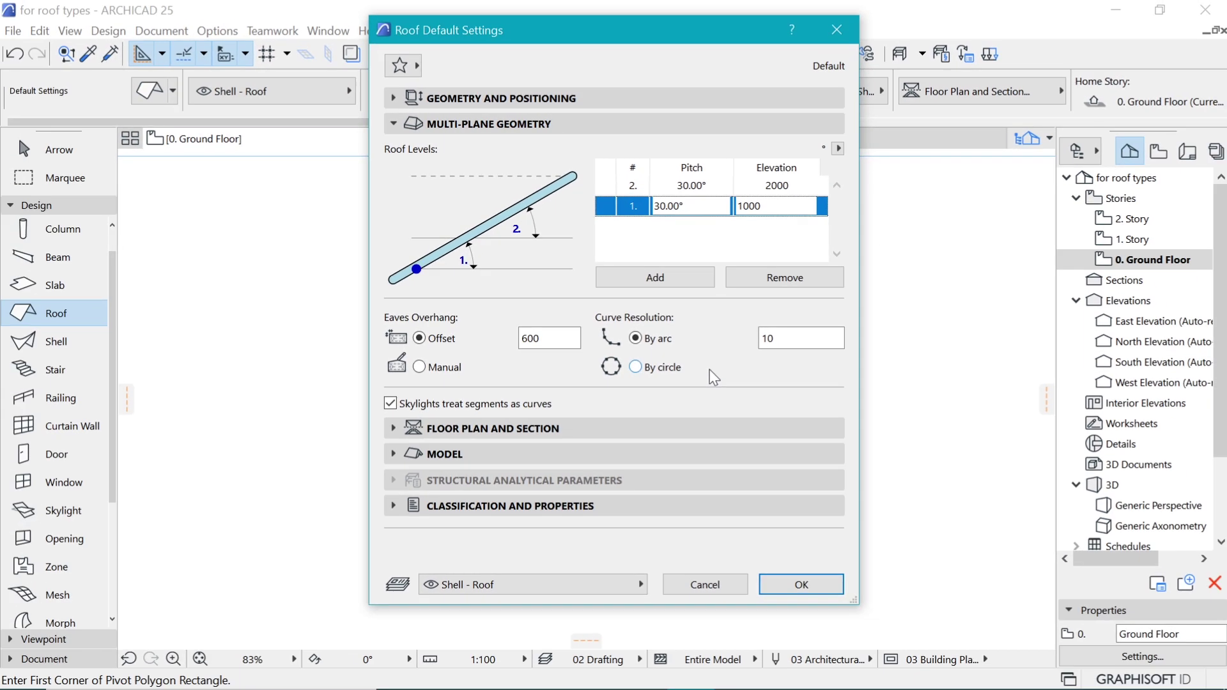
{"action": "left_click", "coordinate": [802, 585]}
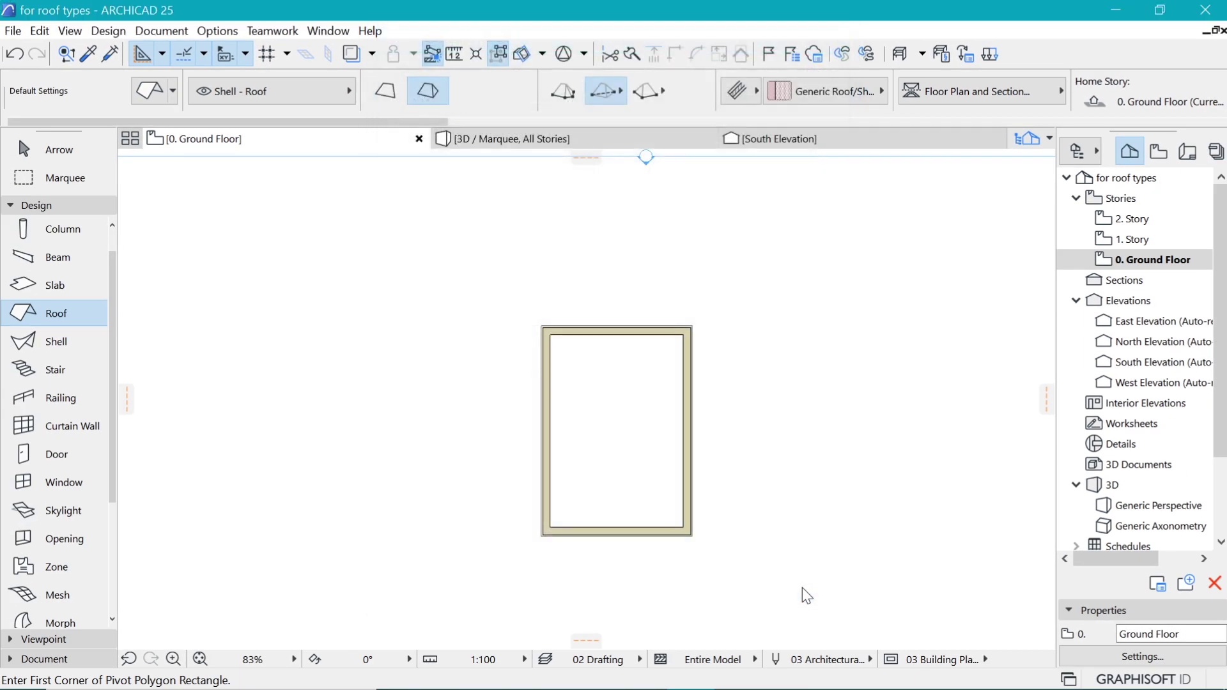
- Draw the two-level roof from the walls' bottom-left to top-right corner, then select it
{"action": "scroll", "coordinate": [705, 446], "scroll_direction": "up", "scroll_amount": 1}
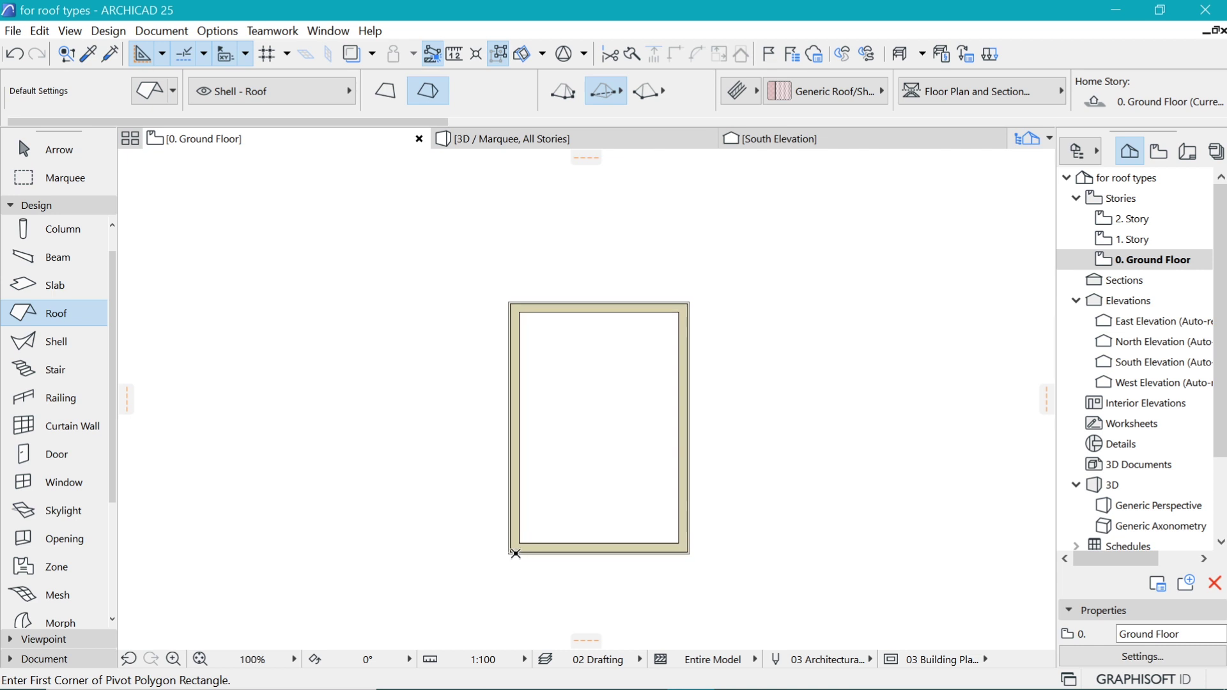
{"action": "left_click", "coordinate": [510, 553]}
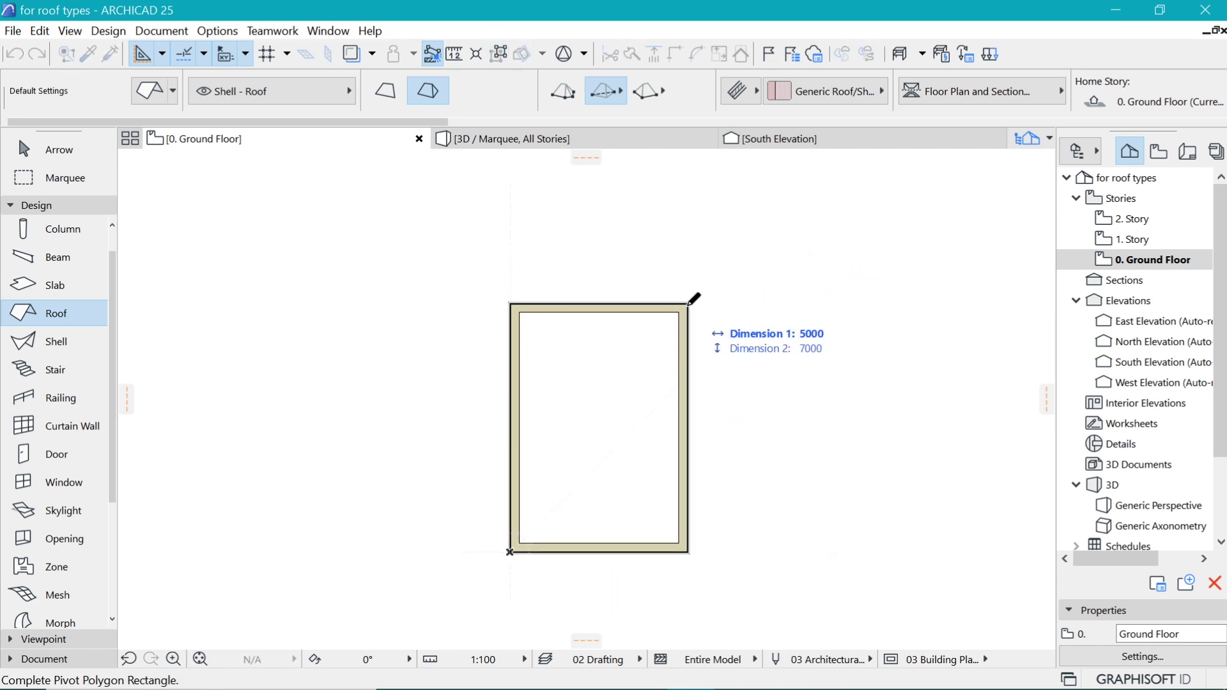
{"action": "left_click", "coordinate": [689, 302]}
{"action": "scroll", "coordinate": [619, 367], "scroll_direction": "up", "scroll_amount": 2}
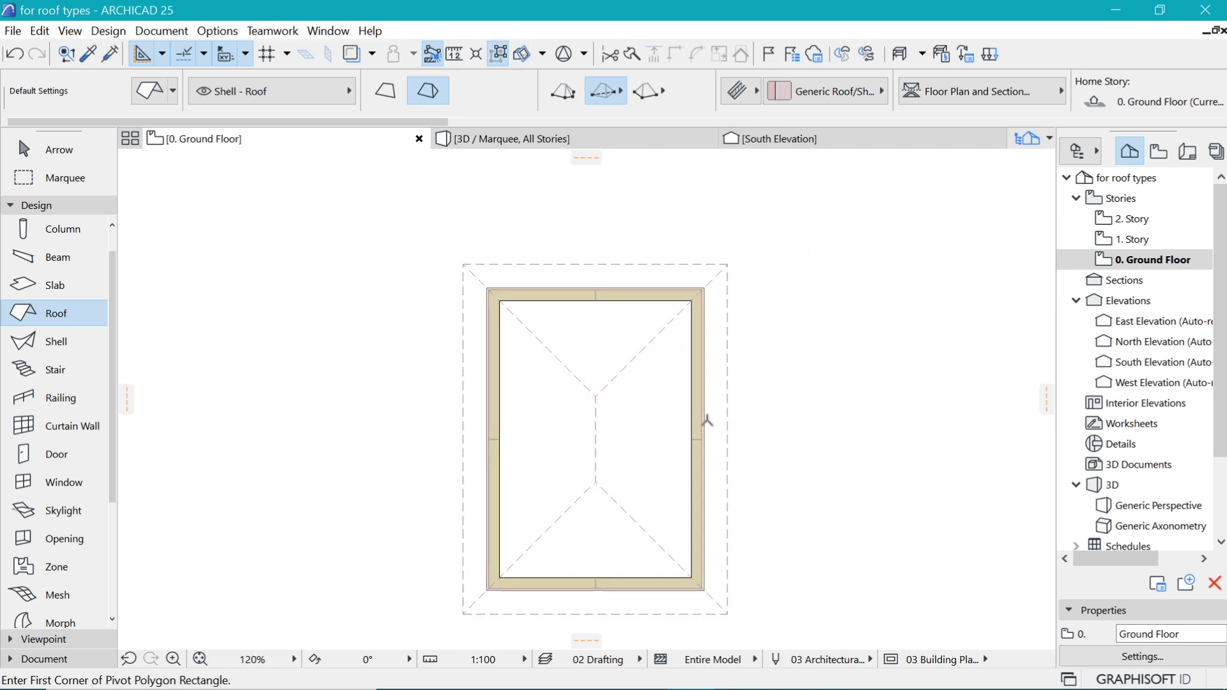
{"action": "left_click", "coordinate": [726, 498], "text": "shift"}
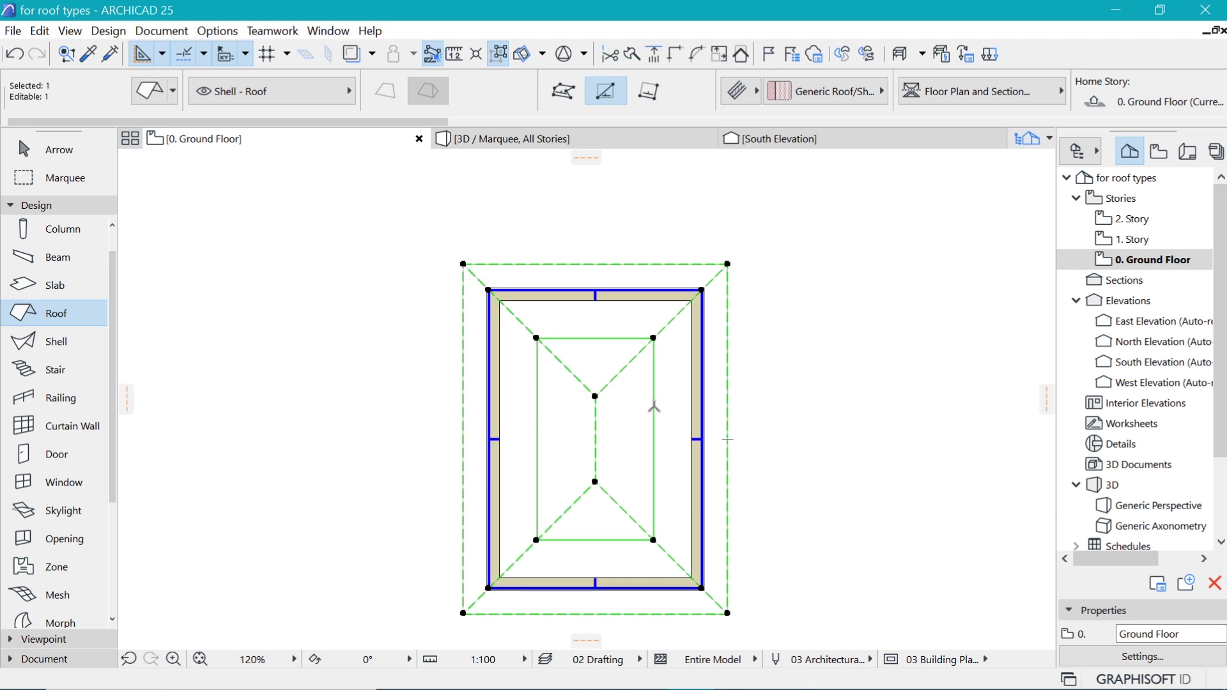
- Stretch the ridge's lower end horizontally out to the roof's lower edge
{"action": "scroll", "coordinate": [610, 466], "scroll_direction": "up", "scroll_amount": 2}
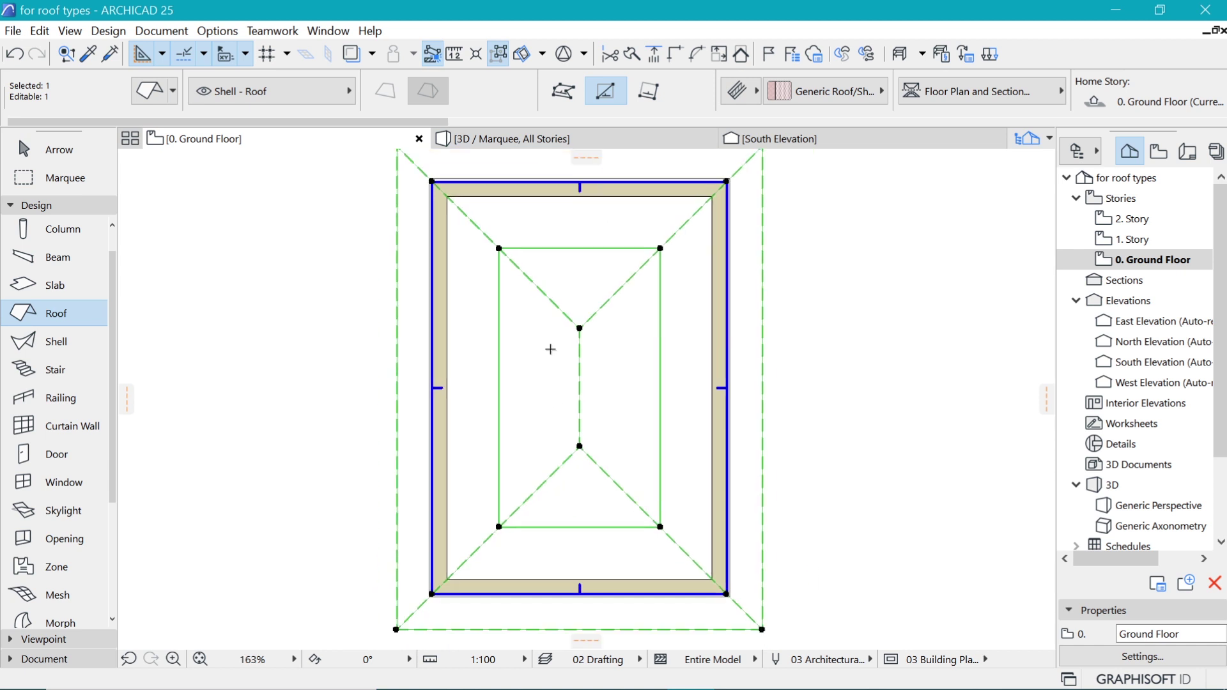
{"action": "left_click", "coordinate": [577, 429]}
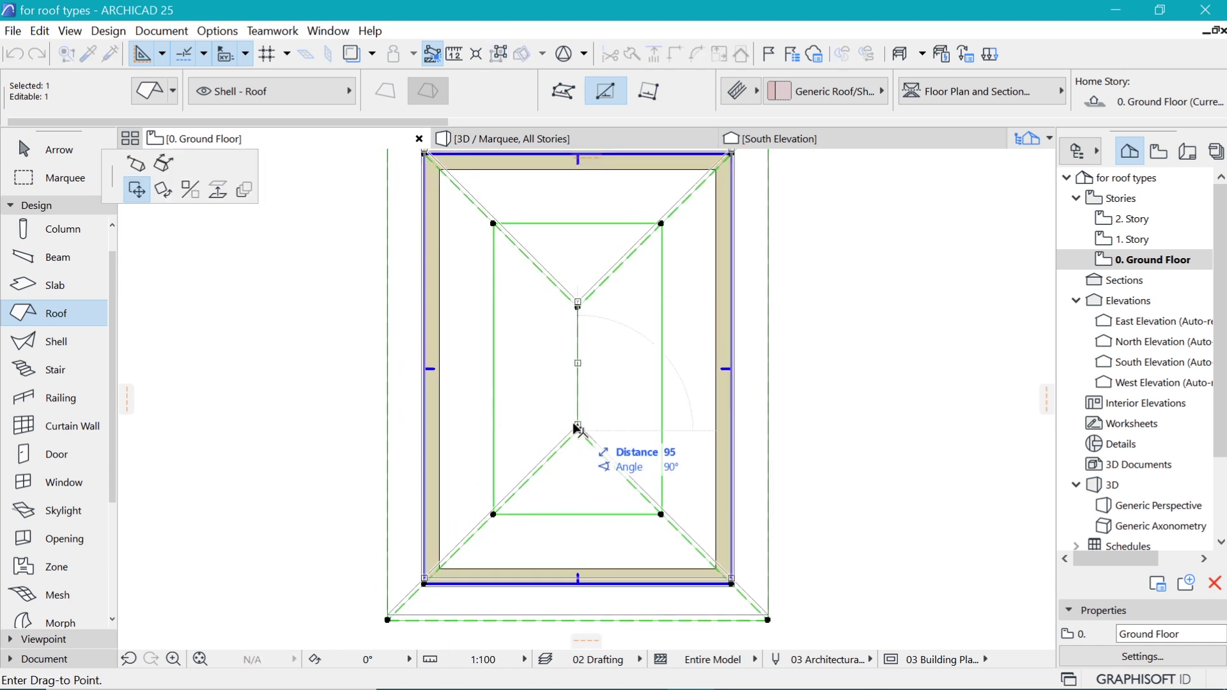
{"action": "left_click", "coordinate": [136, 167]}
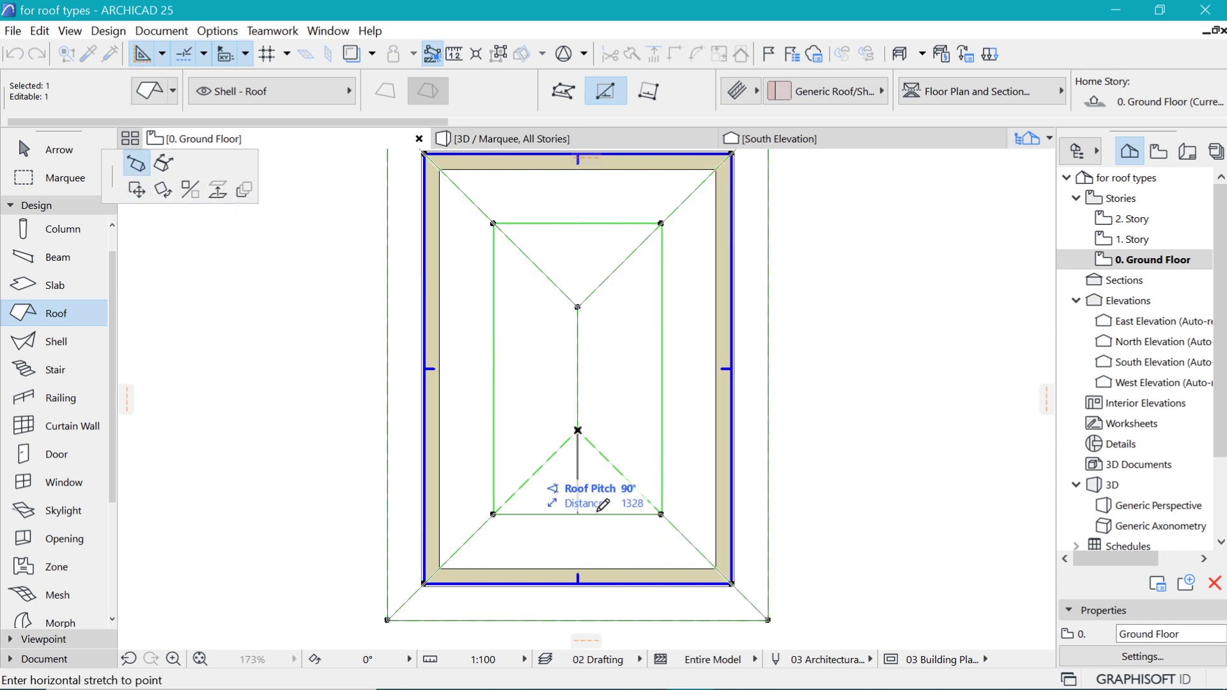
{"action": "left_click", "coordinate": [662, 513]}
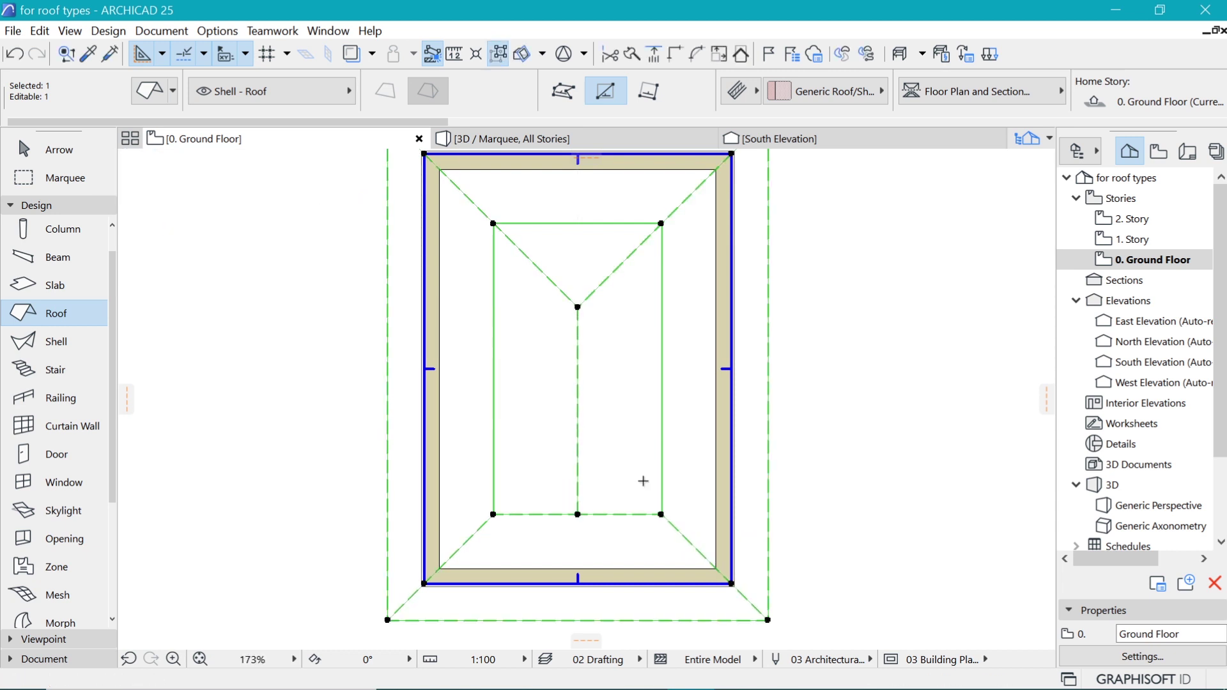
{"action": "scroll", "coordinate": [643, 490], "scroll_direction": "down", "scroll_amount": 1}
- Stretch the ridge's upper end horizontally to the upper edge, then deselect the roof
{"action": "left_click", "coordinate": [595, 410]}
{"action": "left_click", "coordinate": [690, 501]}
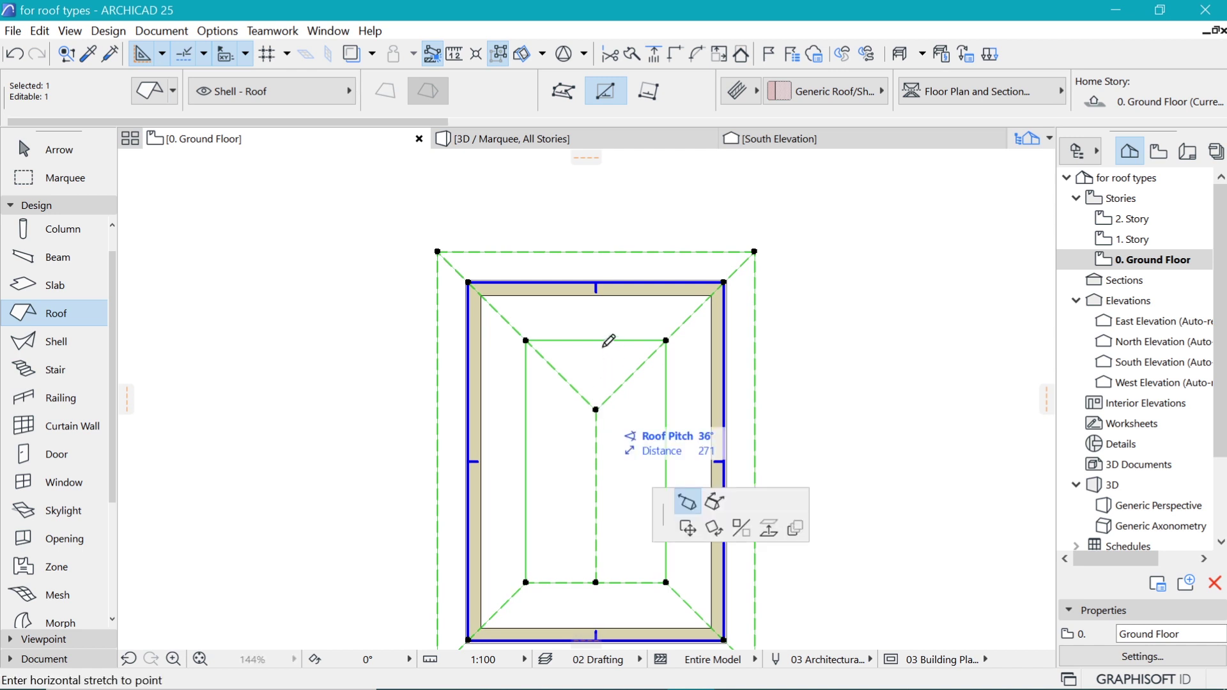
{"action": "left_click", "coordinate": [606, 334]}
{"action": "scroll", "coordinate": [607, 336], "scroll_direction": "down", "scroll_amount": 2}
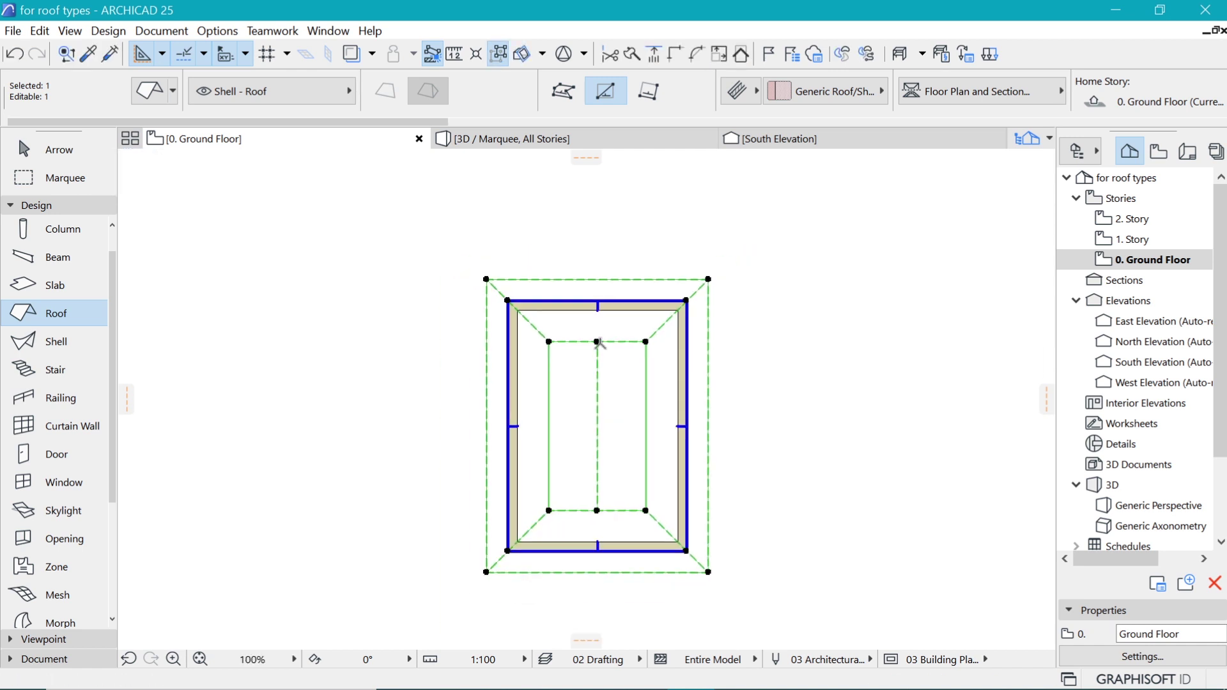
{"action": "key", "text": "Escape"}
{"action": "scroll", "coordinate": [658, 313], "scroll_direction": "down", "scroll_amount": 1}
{"action": "scroll", "coordinate": [631, 297], "scroll_direction": "up", "scroll_amount": 1}
{"action": "left_click", "coordinate": [67, 179]}
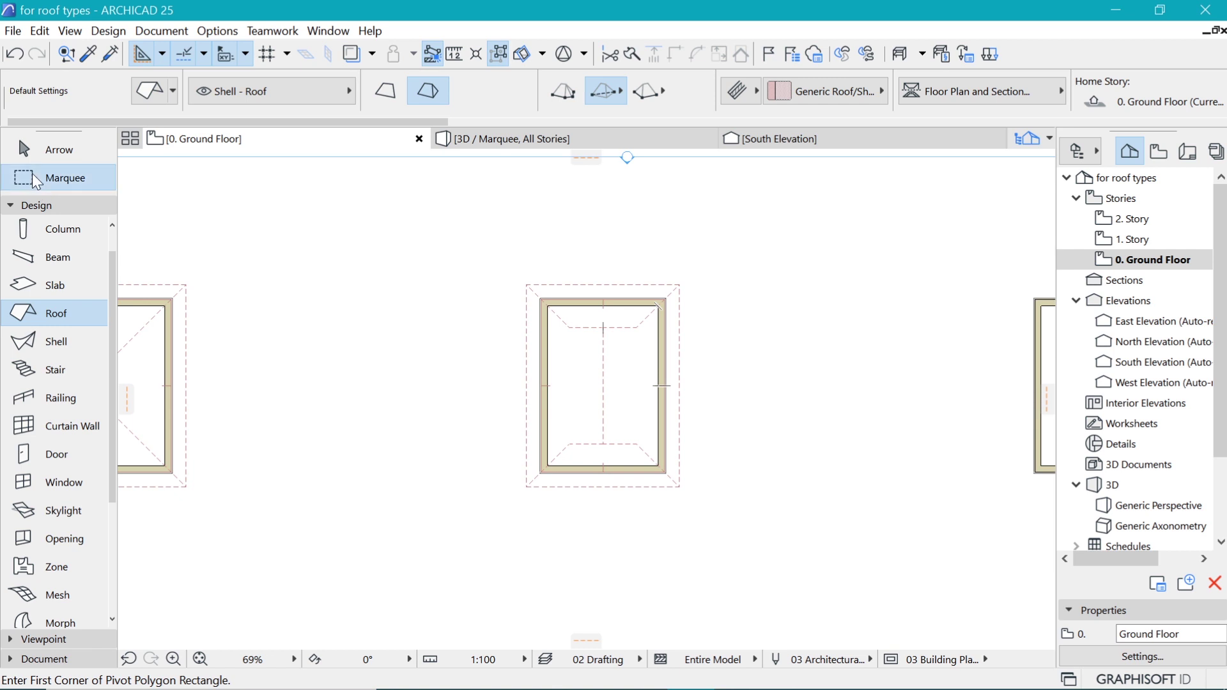
- Marquee the Dutch-roofed house, check its right side in 3D, then return to the Ground Floor plan
{"action": "left_click", "coordinate": [483, 233]}
{"action": "left_click", "coordinate": [729, 543]}
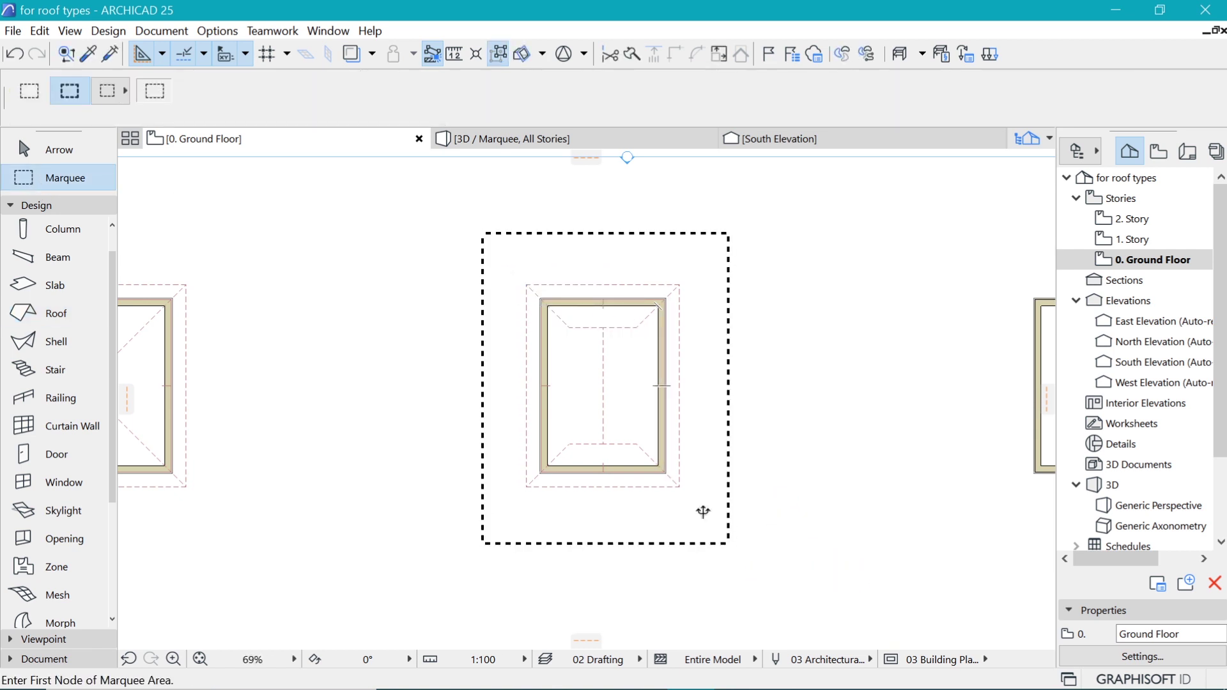
{"action": "key", "text": "F5"}
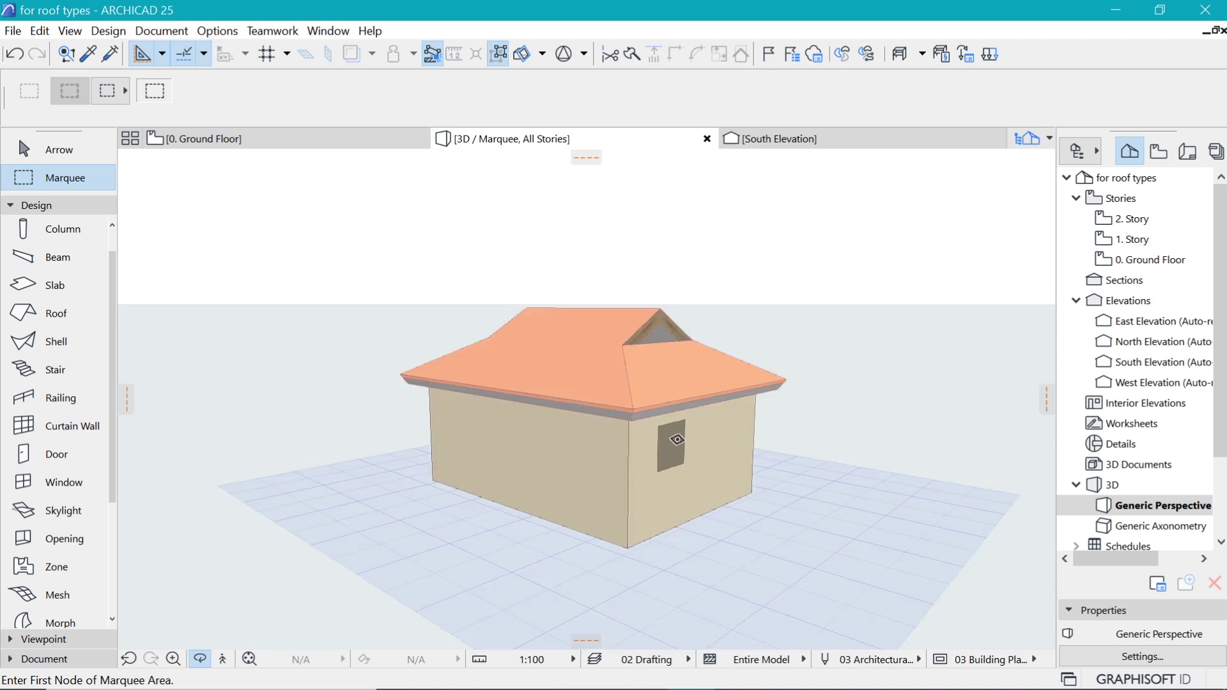
{"action": "middle_click_drag", "start_coordinate": [676, 440], "coordinate": [779, 406], "text": "shift"}
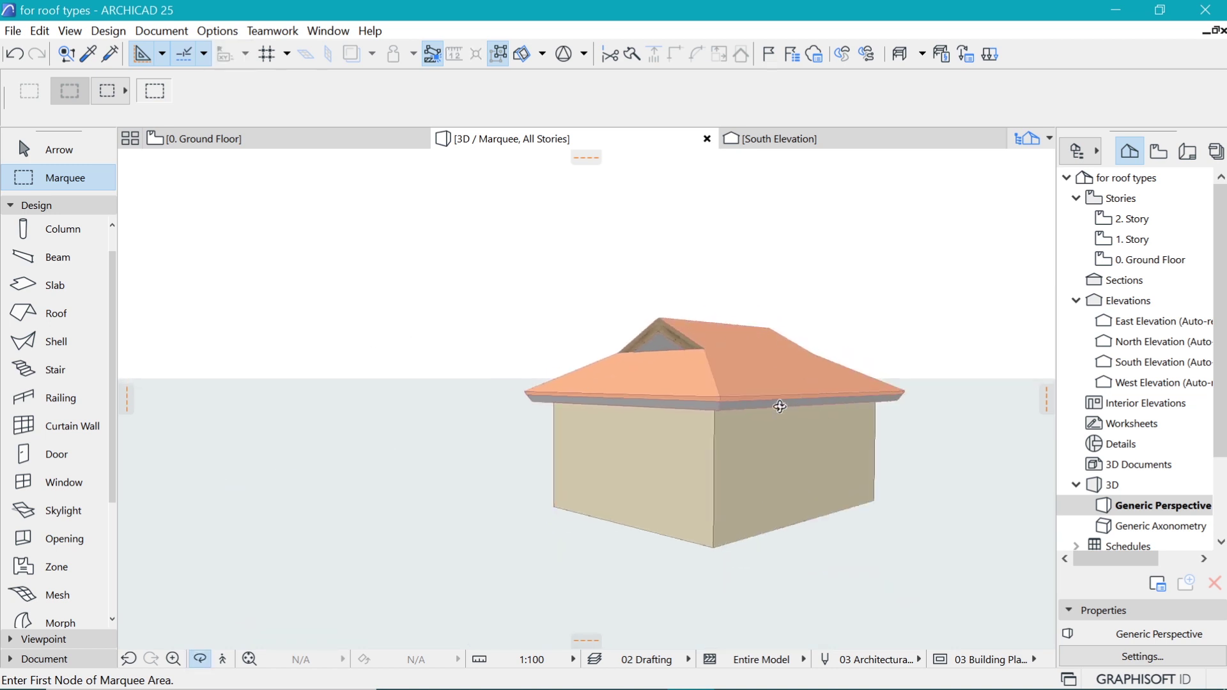
{"action": "key", "text": "F2"}
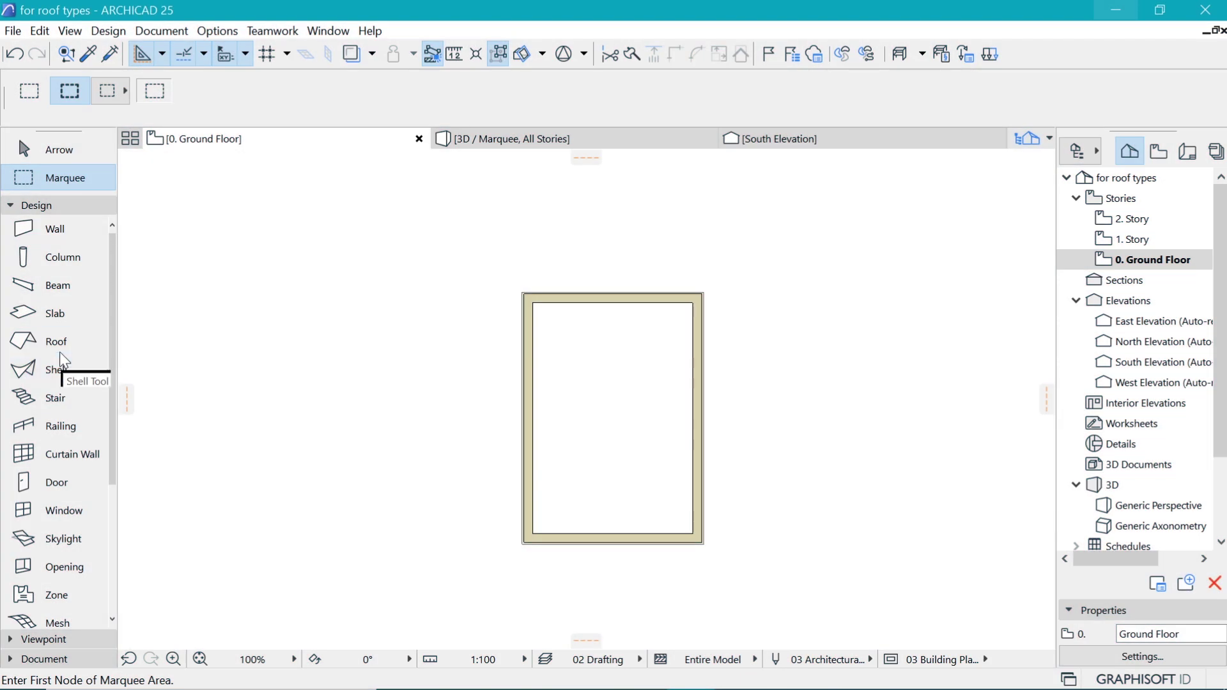
- Set the default multi-plane roof's lower level pitch to 45° in Roof settings
{"action": "left_click", "coordinate": [60, 343]}
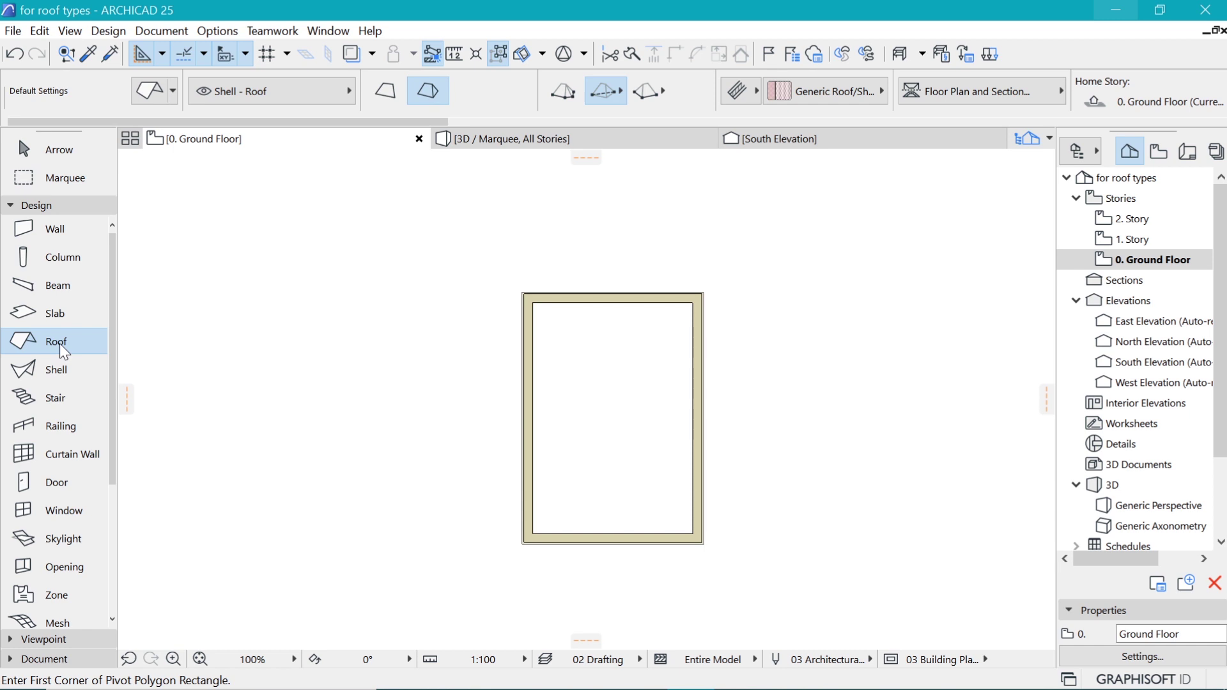
{"action": "double_click", "coordinate": [60, 343]}
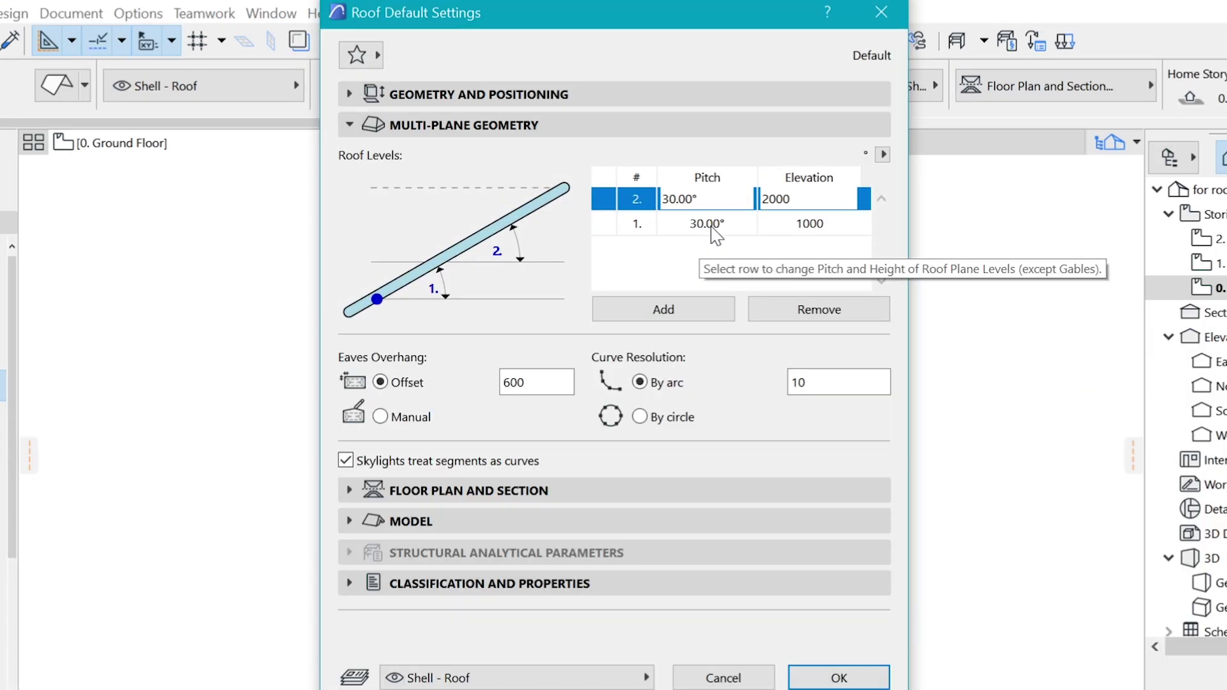
{"action": "left_click", "coordinate": [712, 225]}
{"action": "left_click_drag", "start_coordinate": [720, 223], "coordinate": [639, 220]}
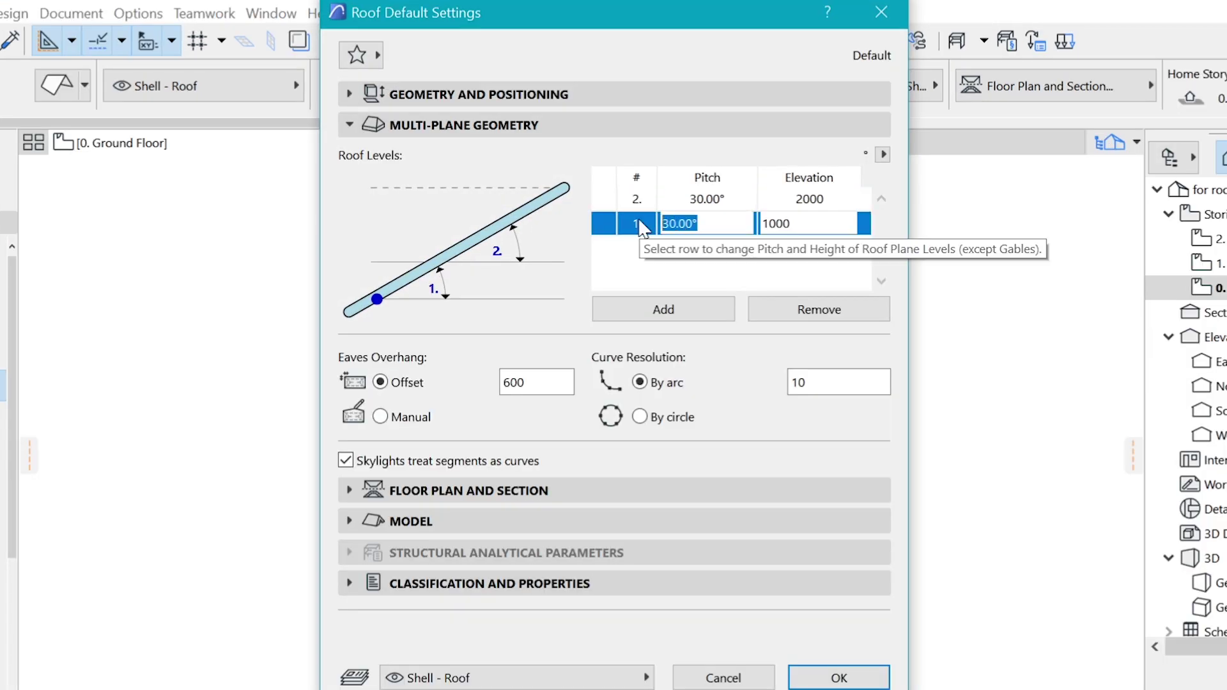
{"action": "type", "text": "45"}
{"action": "left_click", "coordinate": [452, 295]}
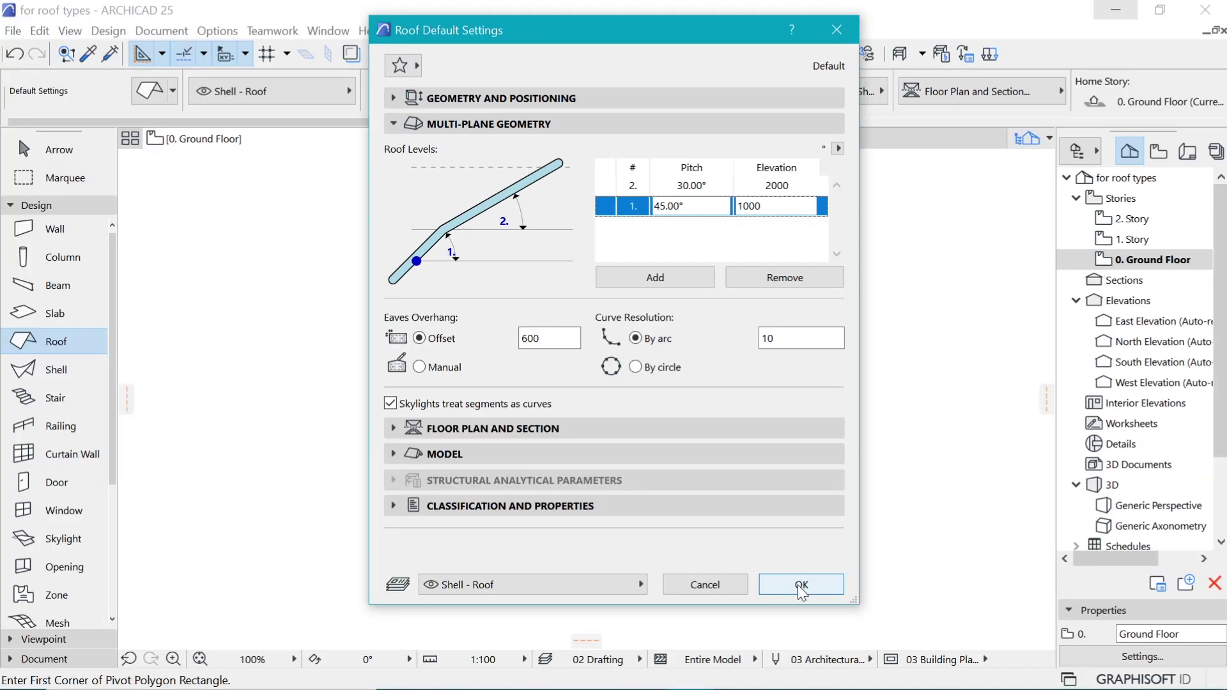
{"action": "left_click", "coordinate": [801, 585]}
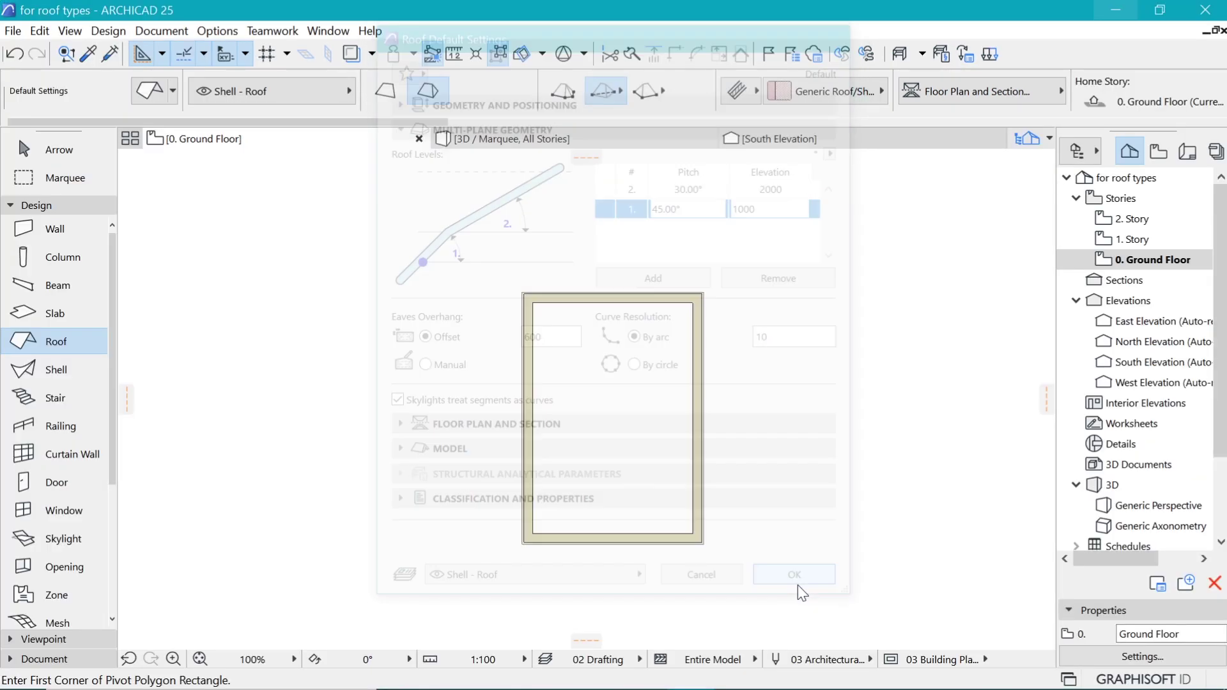
- Draw the roof as a rectangle from the walls' bottom-left to top-right corner
{"action": "left_click", "coordinate": [550, 541]}
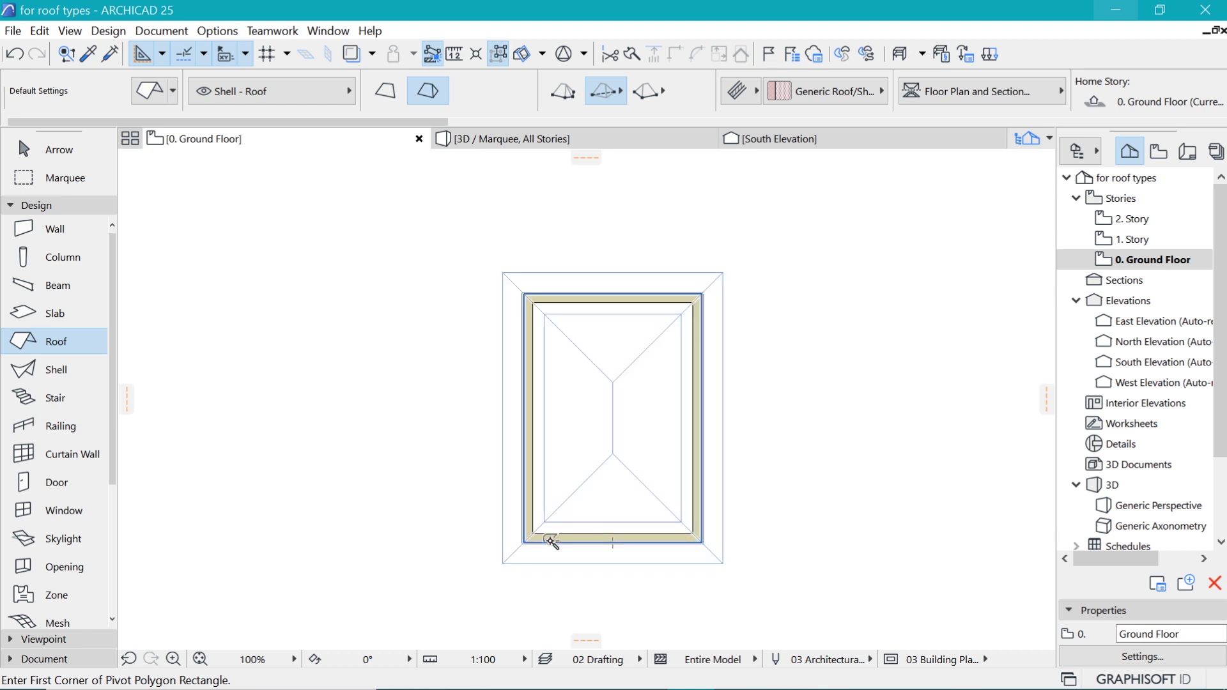
{"action": "key", "text": "ctrl+z"}
{"action": "left_click", "coordinate": [524, 541]}
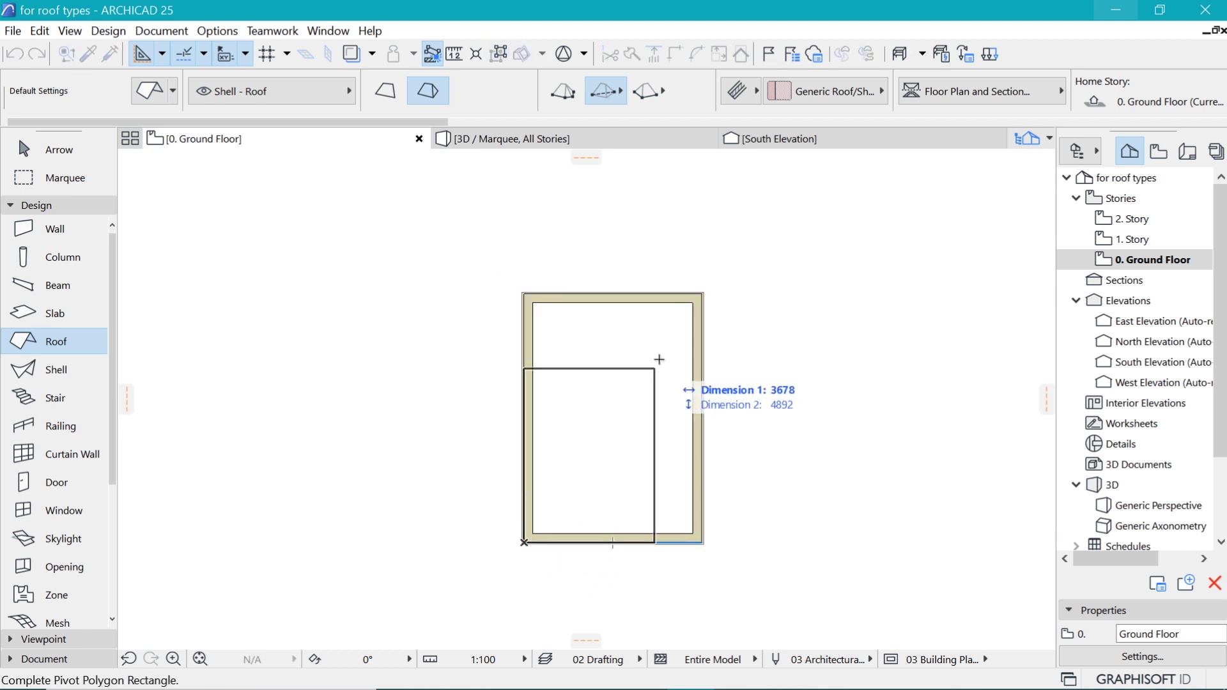
{"action": "left_click", "coordinate": [703, 294]}
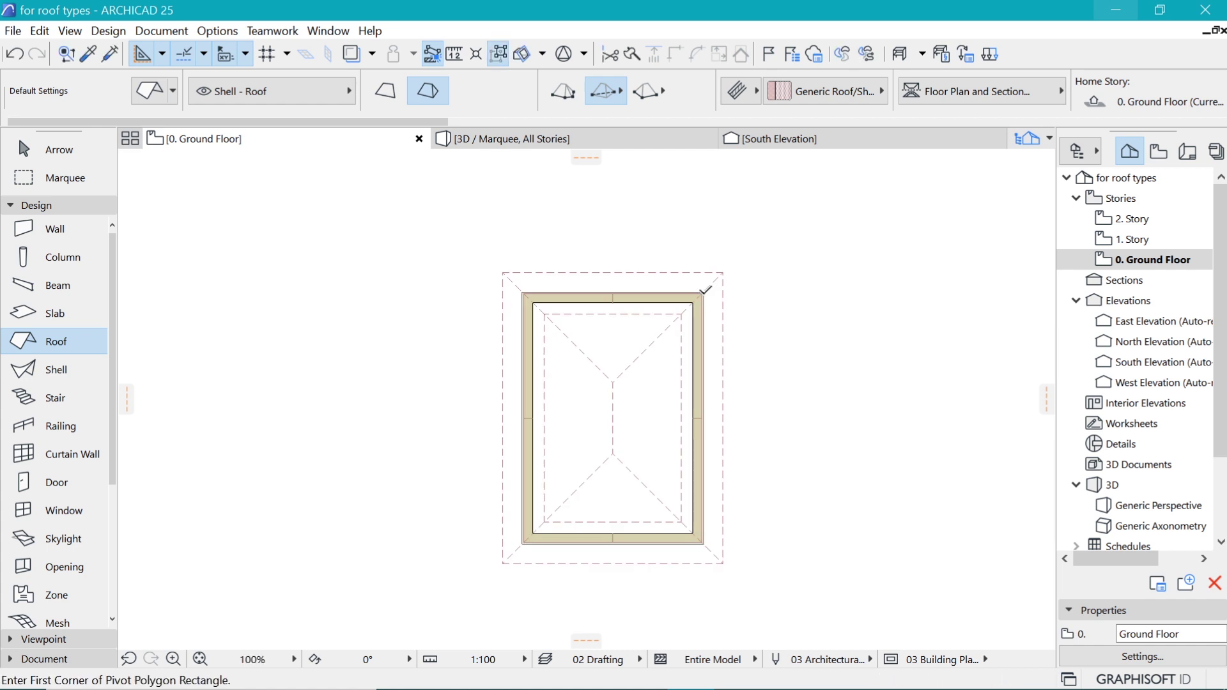
- Marquee the hip-roofed house and inspect it in 3D, fitted to the window and orbited
{"action": "key", "text": "m"}
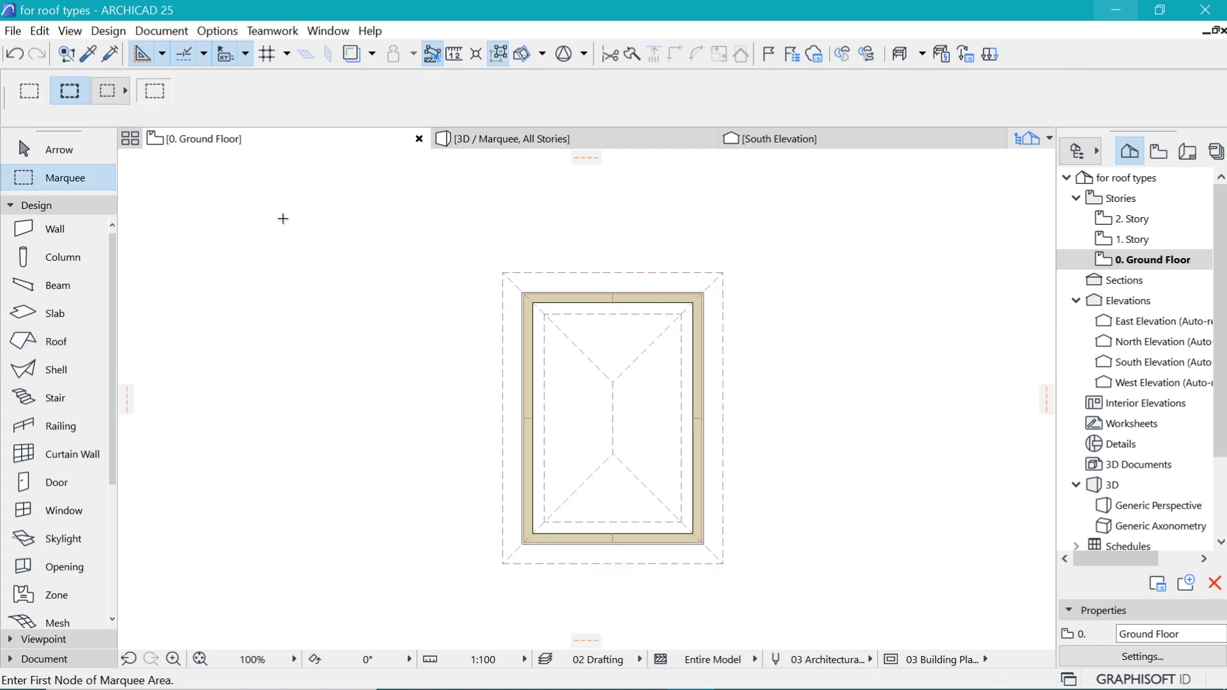
{"action": "left_click", "coordinate": [435, 186]}
{"action": "left_click", "coordinate": [786, 620]}
{"action": "key", "text": "F3"}
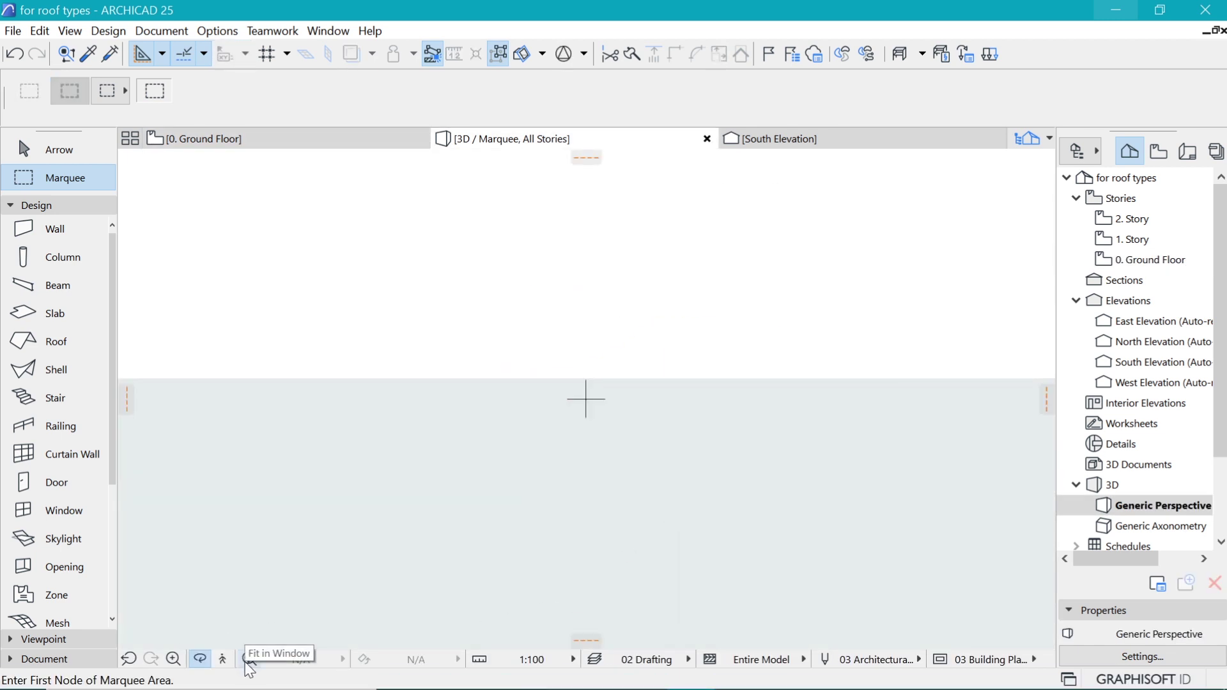
{"action": "left_click", "coordinate": [249, 662]}
{"action": "middle_click_drag", "start_coordinate": [638, 442], "coordinate": [581, 397], "text": "shift"}
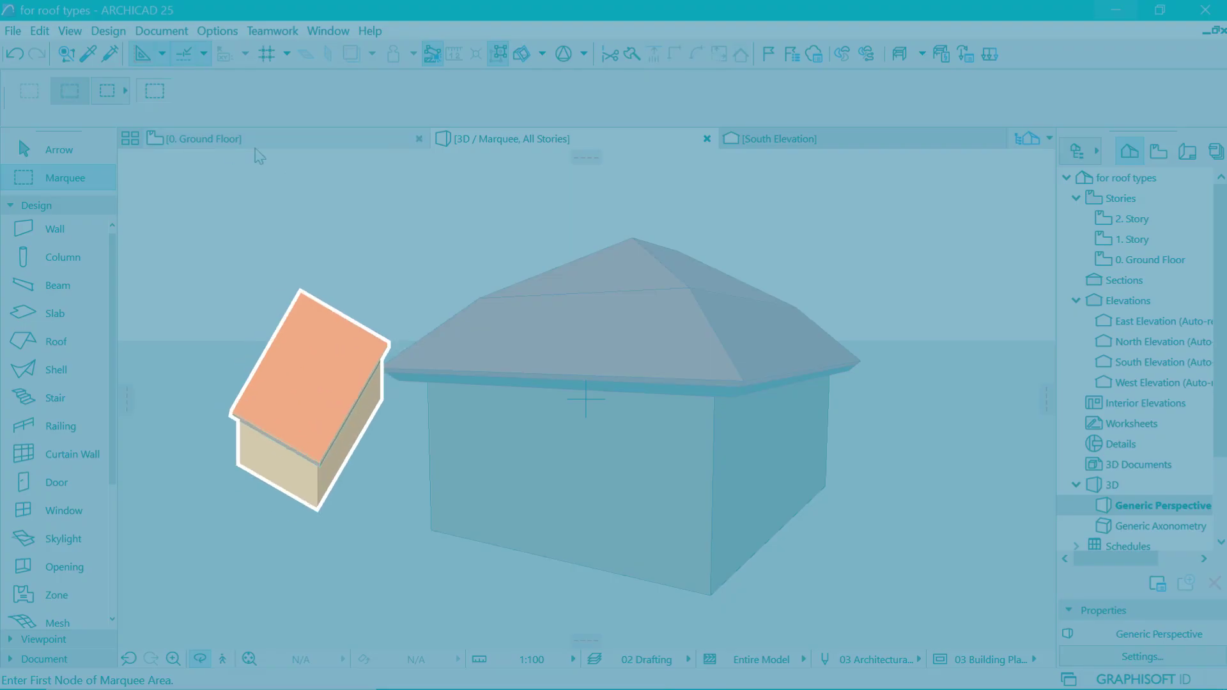
- Return to the 0. Ground Floor plan and pan to the next bare wall rectangle
{"action": "left_click", "coordinate": [257, 142]}
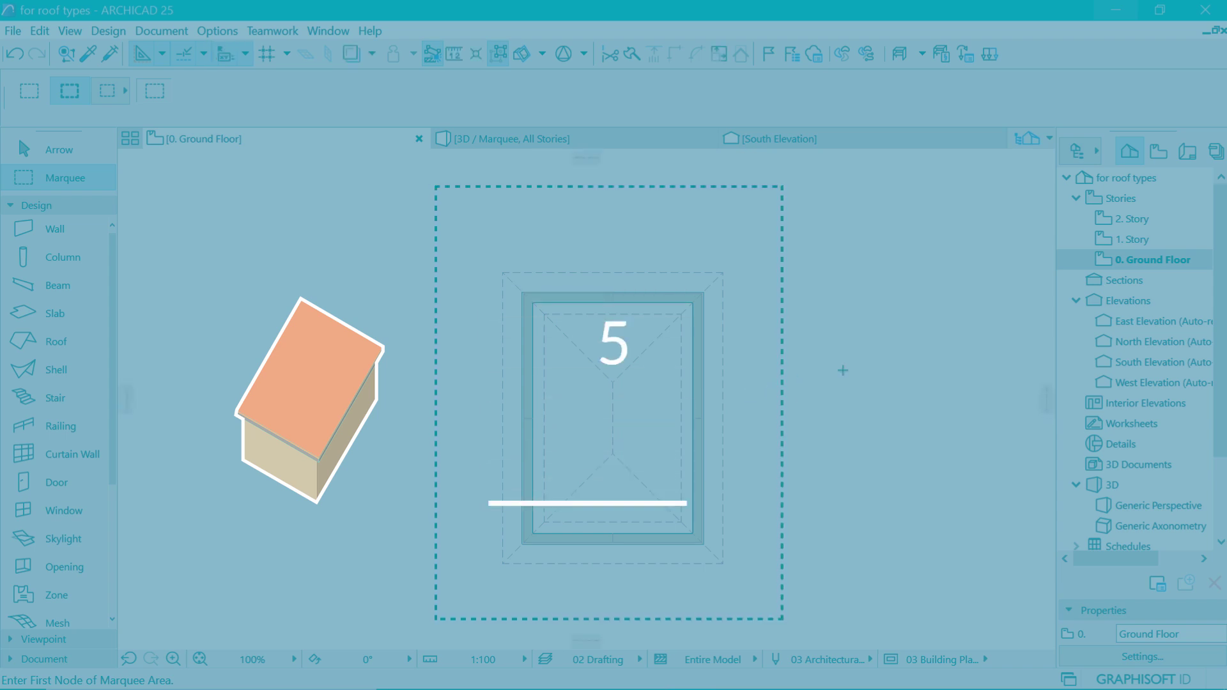
{"action": "middle_click_drag", "start_coordinate": [887, 366], "coordinate": [157, 371]}
{"action": "scroll", "coordinate": [703, 512], "scroll_direction": "up", "scroll_amount": 2}
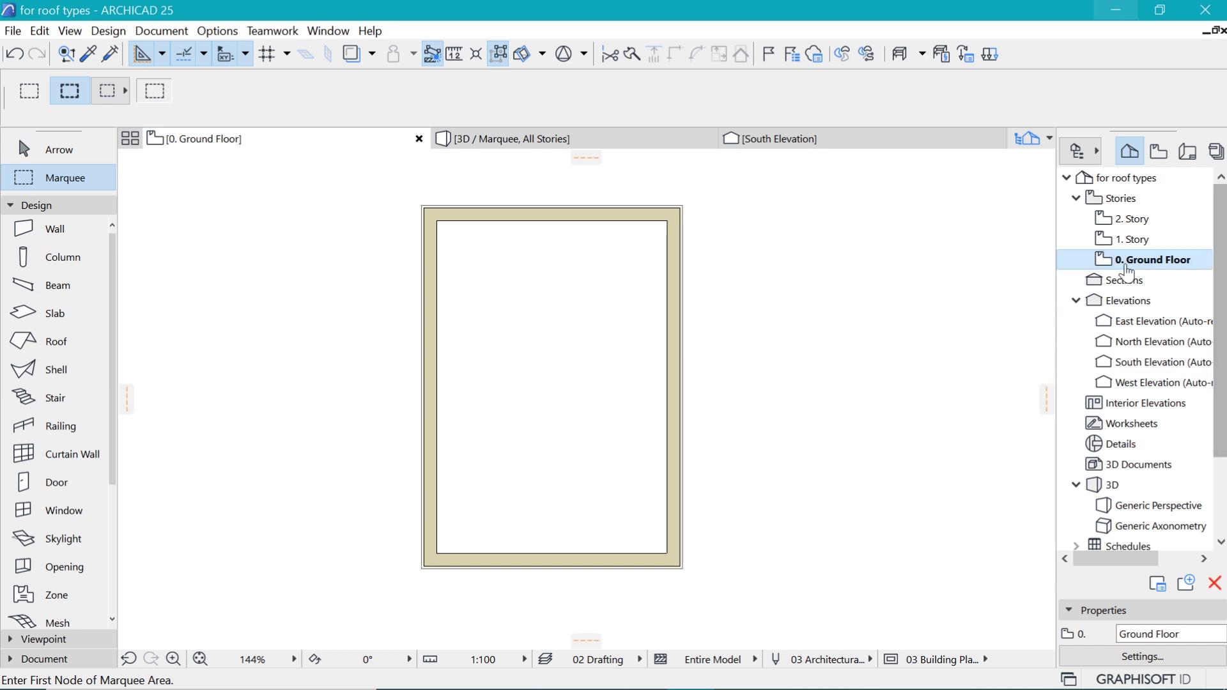
- Open the 1. Story plan with Trace on so the ground-floor walls show beneath
{"action": "double_click", "coordinate": [1132, 242]}
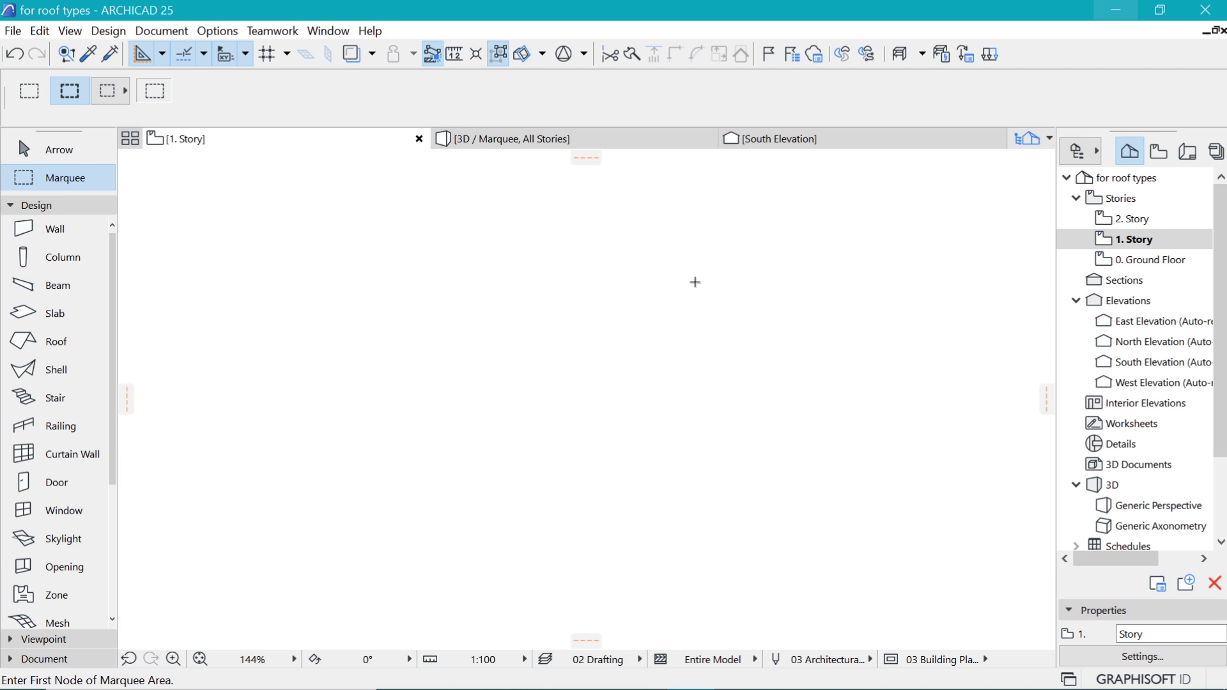
{"action": "left_click", "coordinate": [350, 56]}
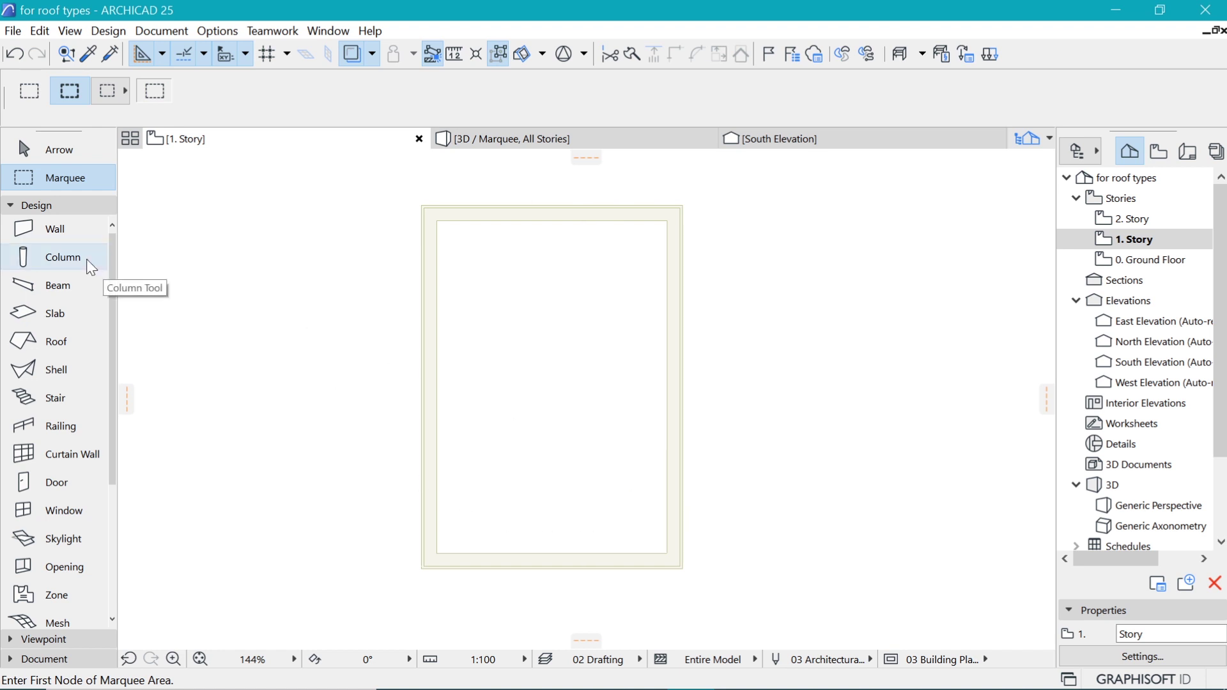
{"action": "left_click", "coordinate": [36, 320]}
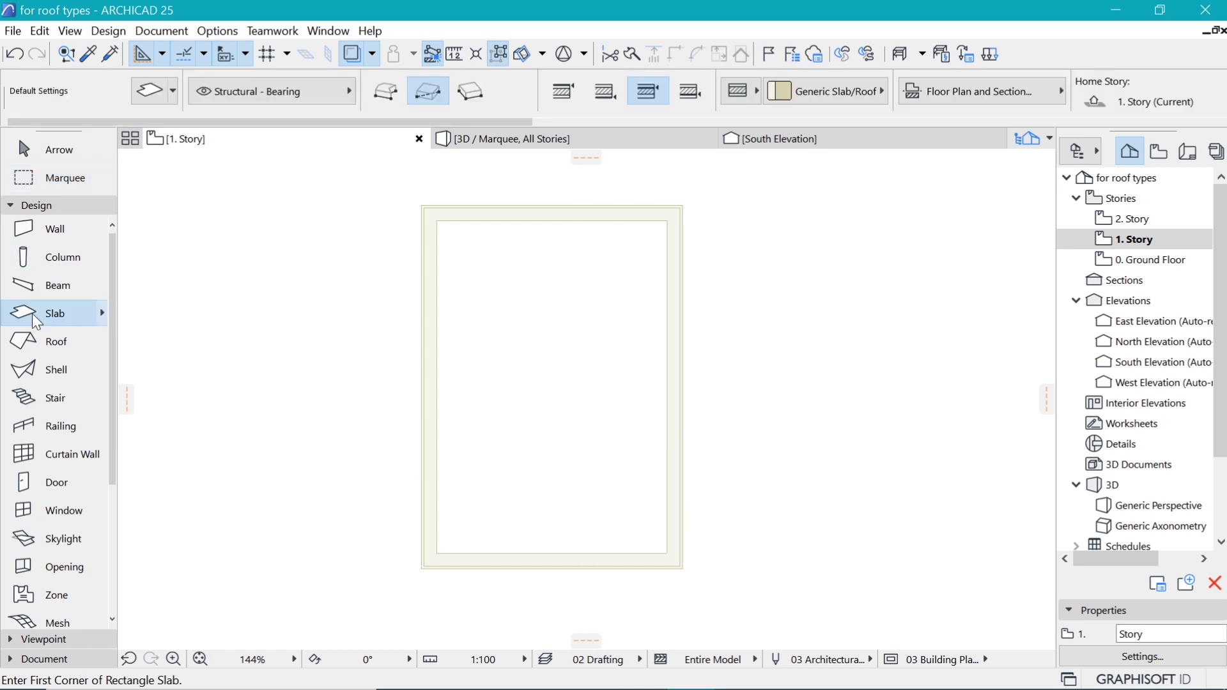
- Make Generic Roof/Shell the building material in Slab Default Settings
{"action": "double_click", "coordinate": [32, 314]}
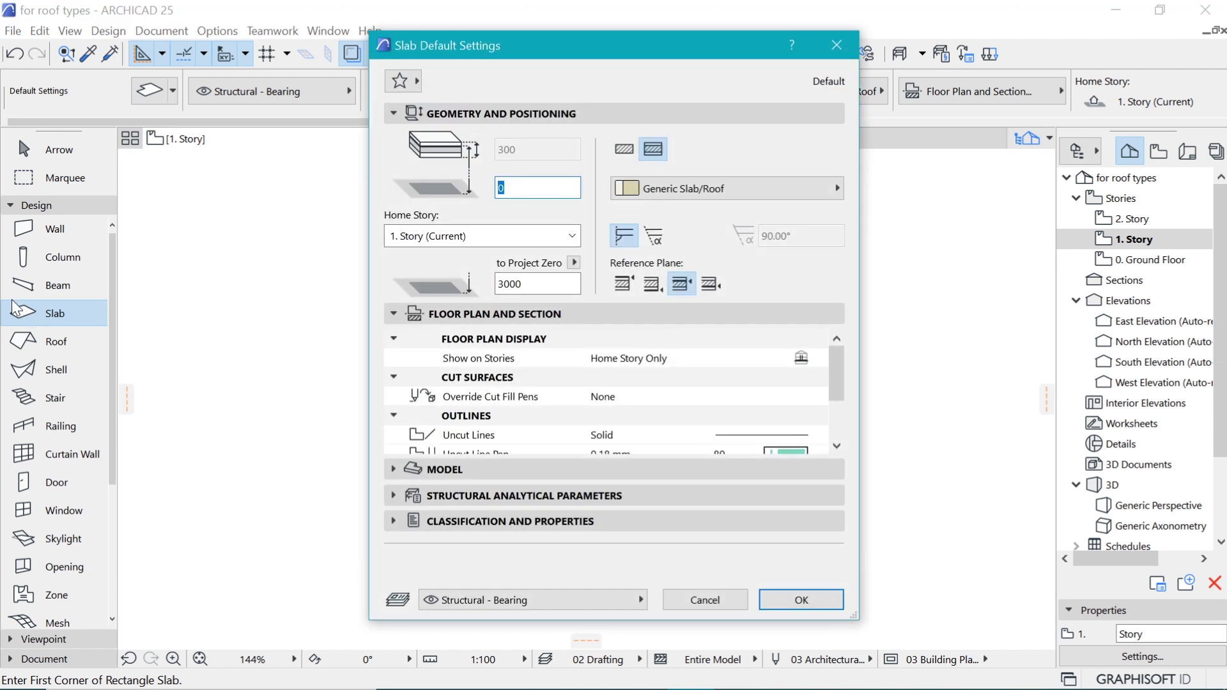
{"action": "left_click", "coordinate": [732, 190]}
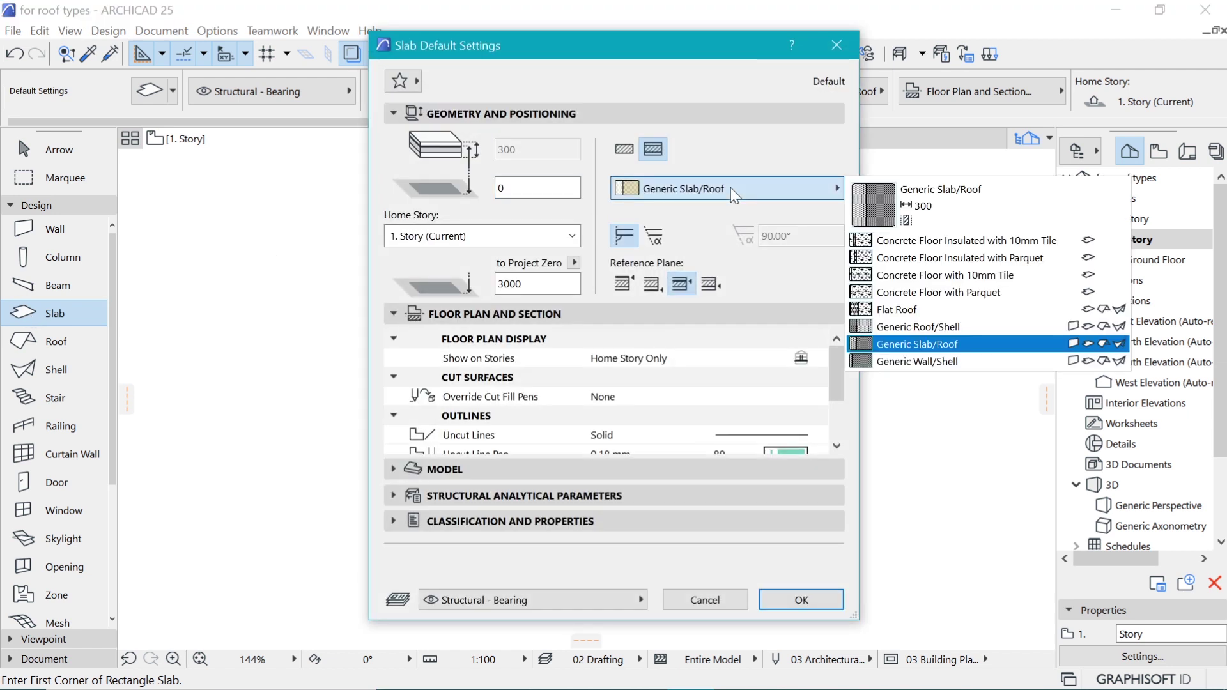
{"action": "left_click", "coordinate": [914, 327]}
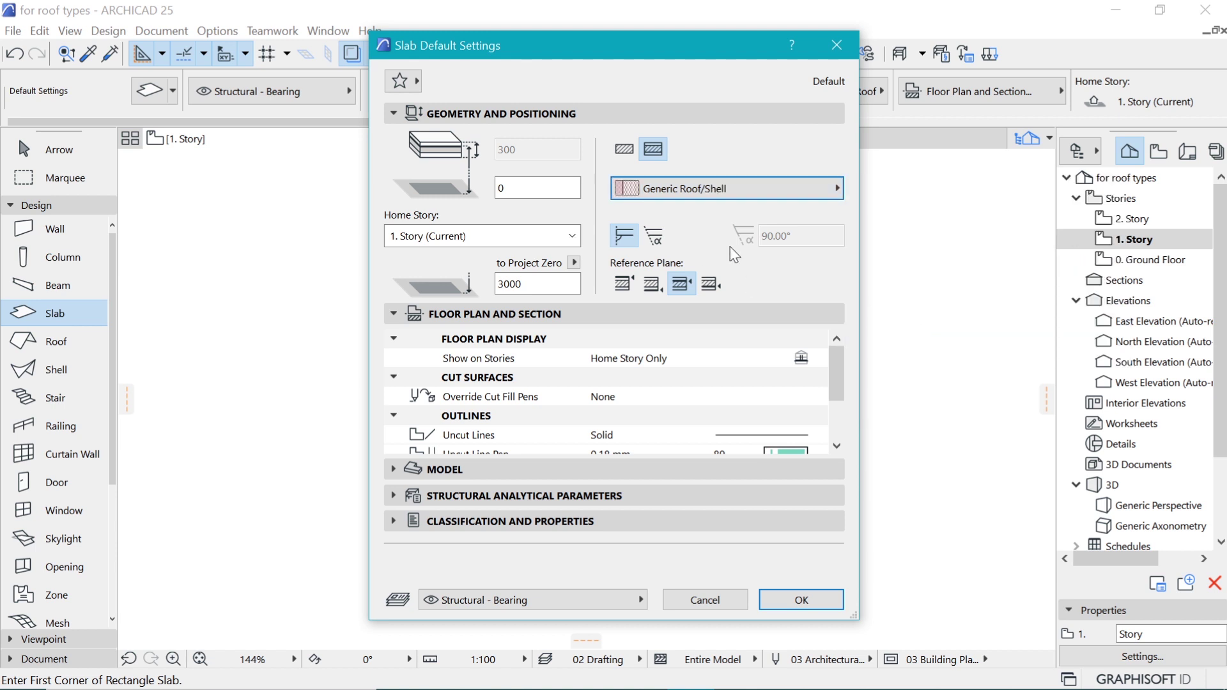
- Draw a rectangular slab over the traced outline and offset all its edges outward into an overhang
{"action": "left_click", "coordinate": [794, 599]}
{"action": "left_click", "coordinate": [426, 561]}
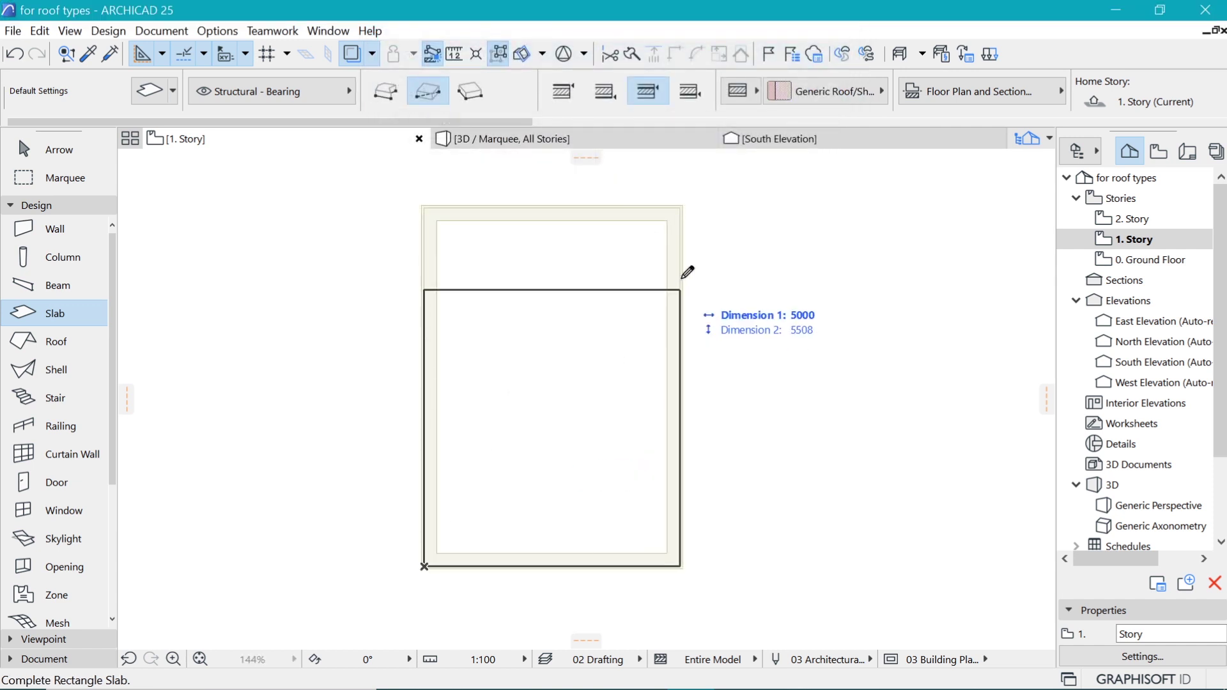
{"action": "left_click", "coordinate": [683, 206]}
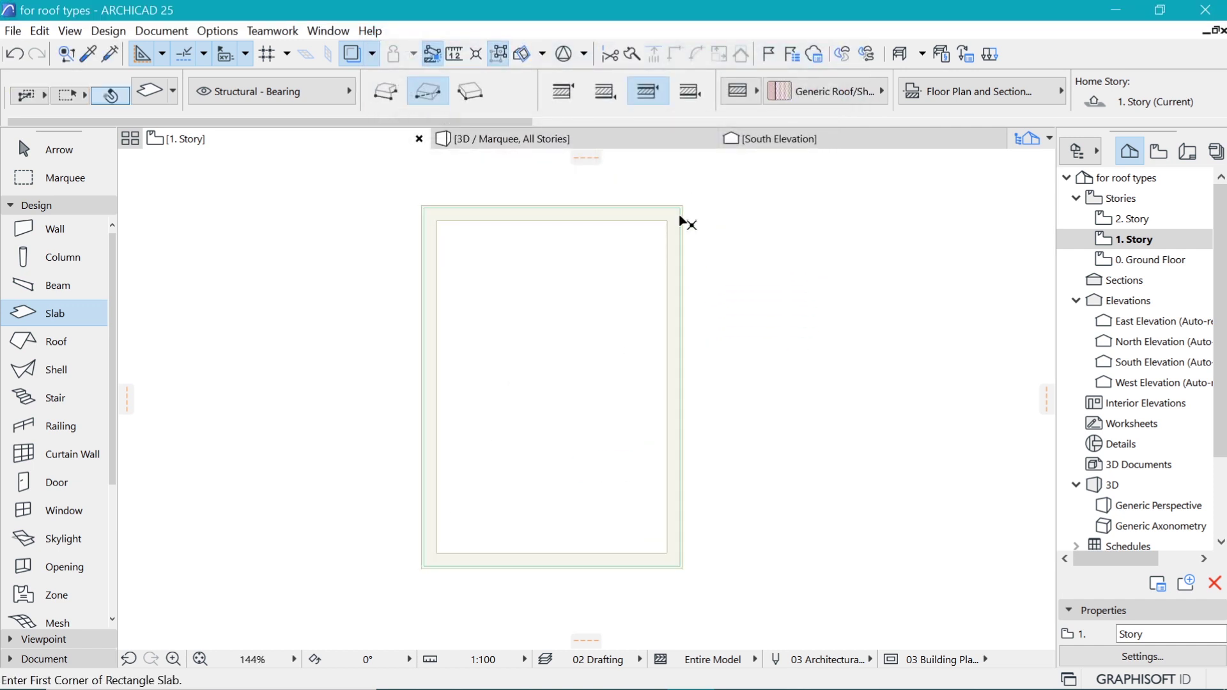
{"action": "left_click", "coordinate": [680, 219]}
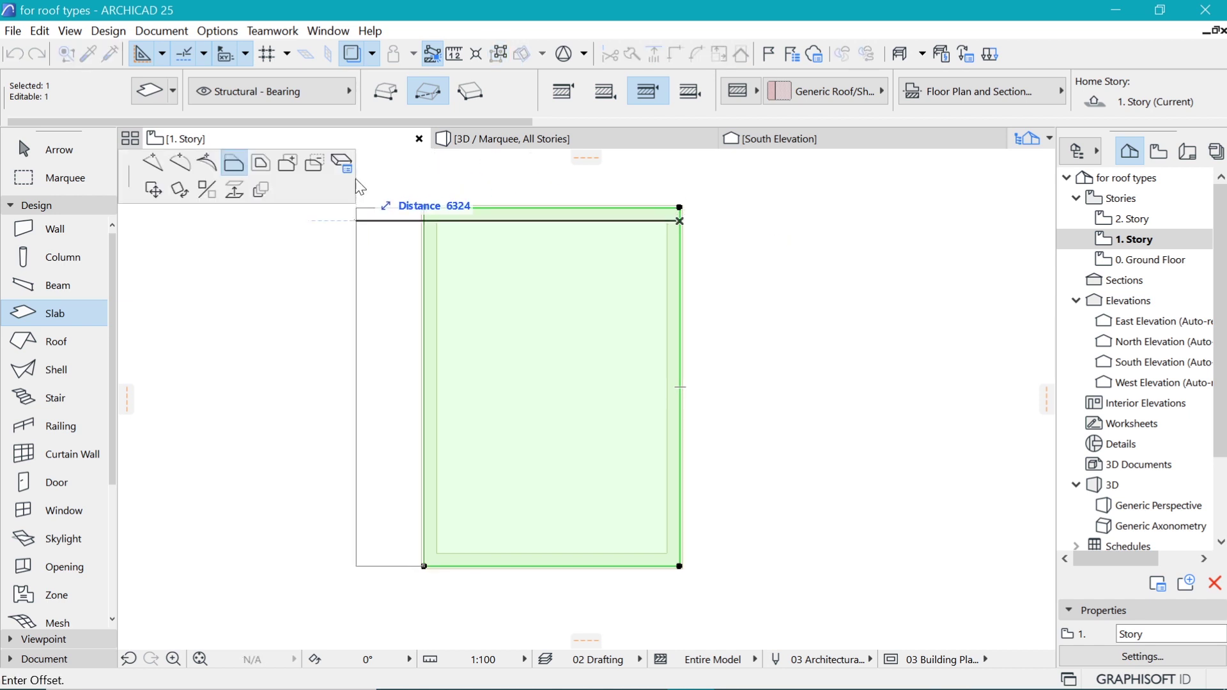
{"action": "left_click", "coordinate": [262, 168]}
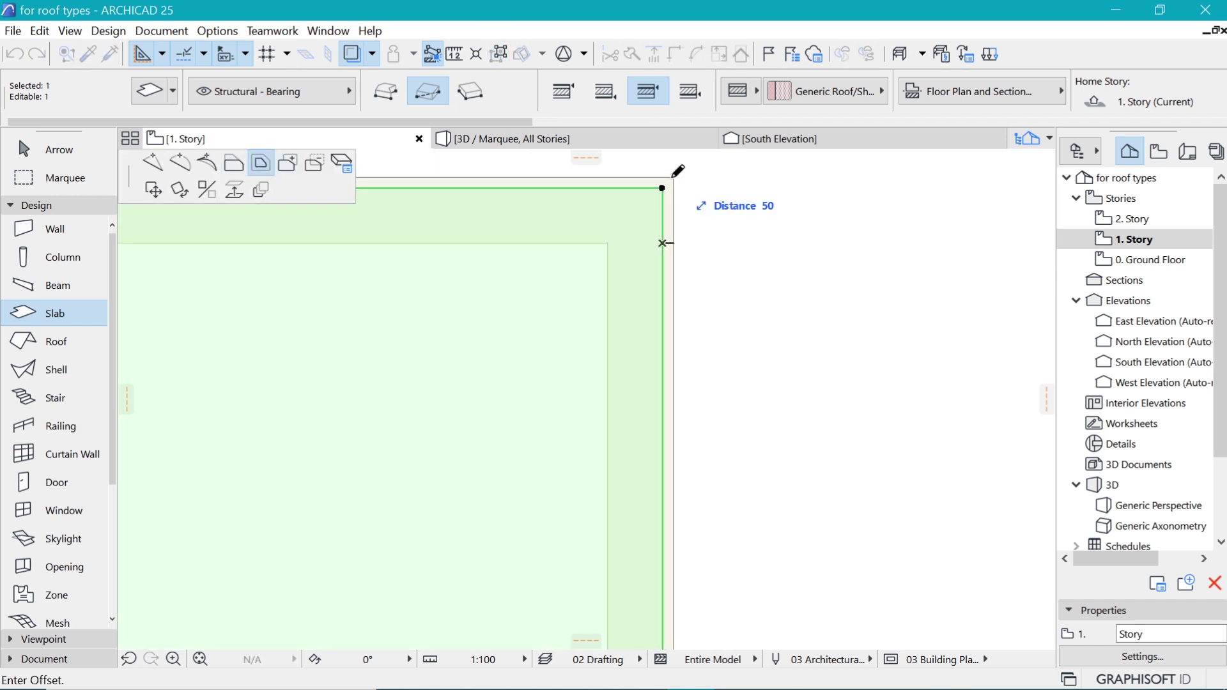
{"action": "left_click", "coordinate": [675, 177]}
{"action": "scroll", "coordinate": [665, 277], "scroll_direction": "down", "scroll_amount": 3}
{"action": "scroll", "coordinate": [664, 278], "scroll_direction": "down", "scroll_amount": 2}
{"action": "scroll", "coordinate": [757, 250], "scroll_direction": "up", "scroll_amount": 3}
- Enclose the flat roof slab in a marquee area
{"action": "key", "text": "Escape"}
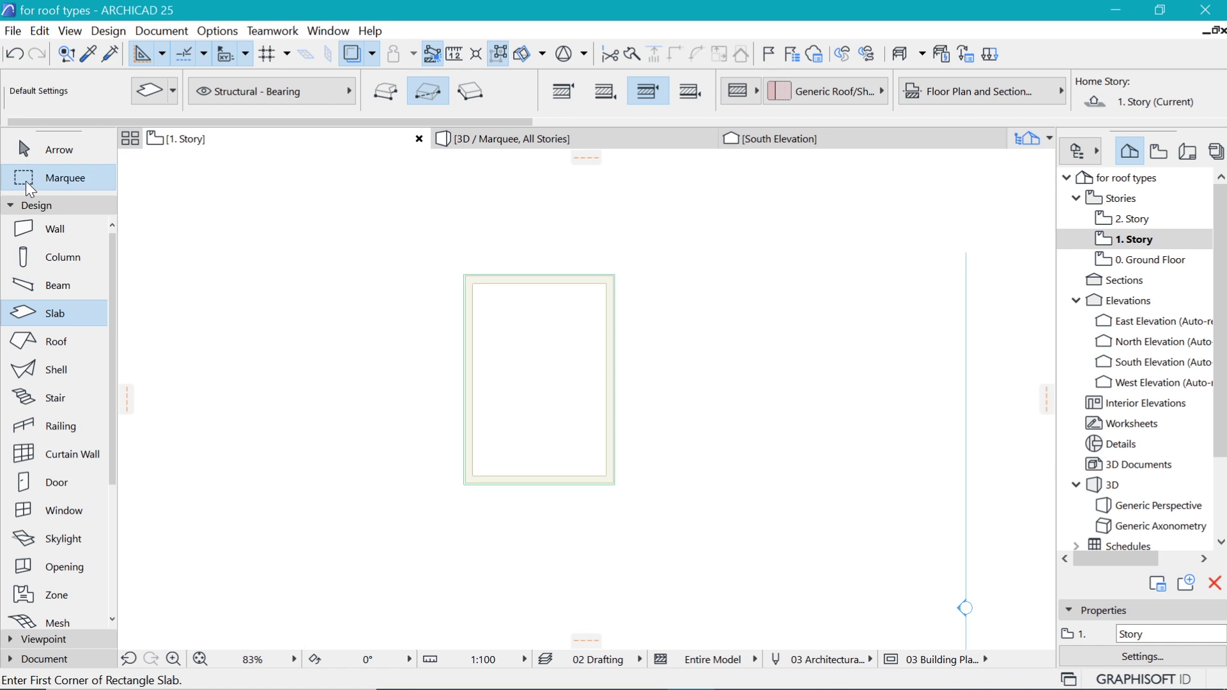
{"action": "left_click", "coordinate": [30, 184]}
{"action": "left_click", "coordinate": [437, 240]}
{"action": "left_click", "coordinate": [437, 240]}
{"action": "left_click", "coordinate": [629, 513]}
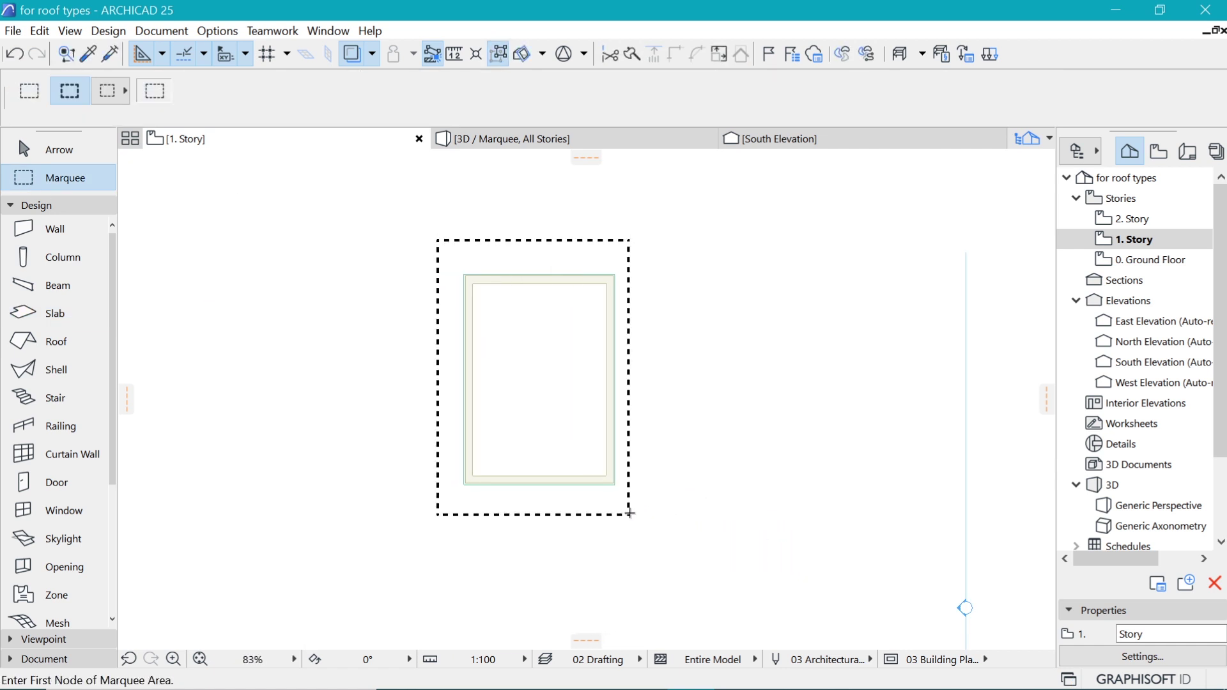
- Show the marquee area in 3D and orbit to look down onto the flat roof
{"action": "key", "text": "F5"}
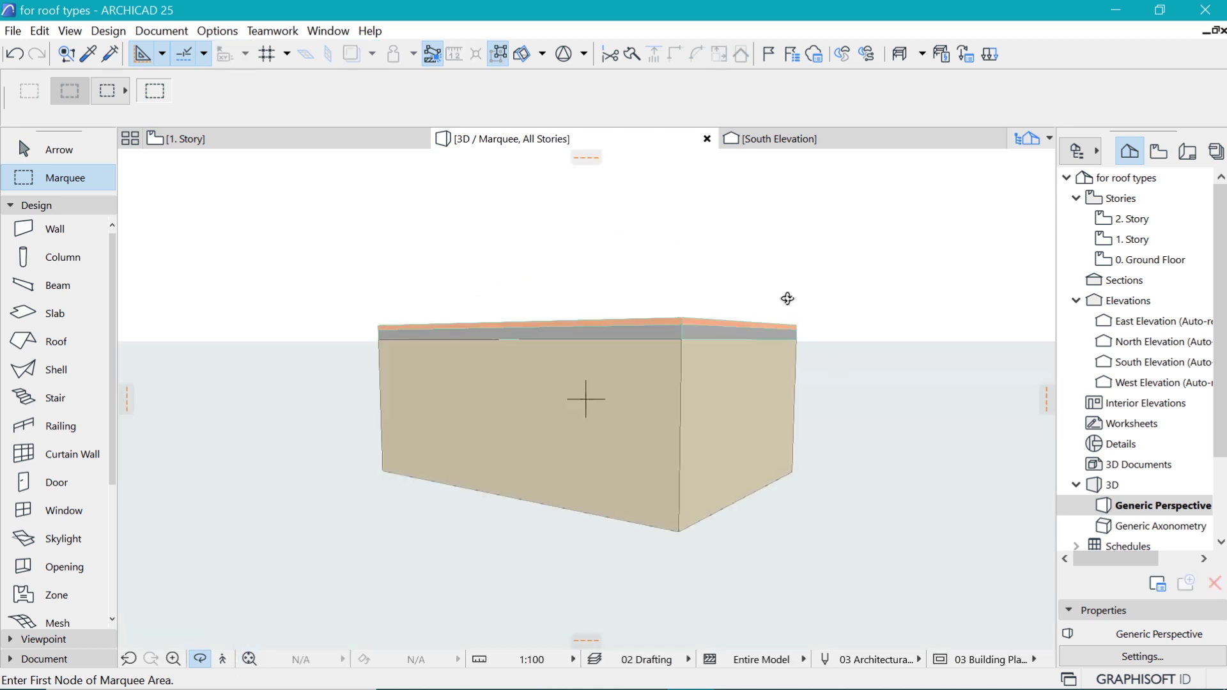
{"action": "middle_click_drag", "start_coordinate": [795, 281], "coordinate": [709, 297], "text": "shift"}
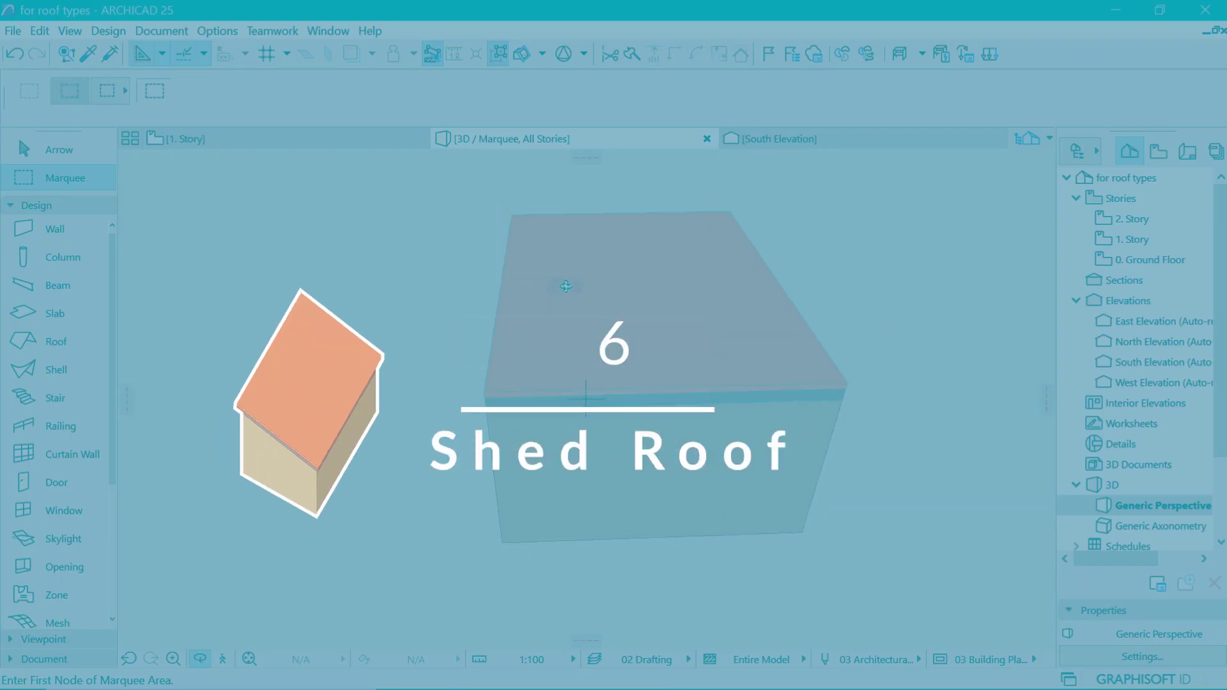
- Return to the Ground Floor plan and activate the Roof tool with Single-Plane geometry
{"action": "left_click", "coordinate": [267, 135]}
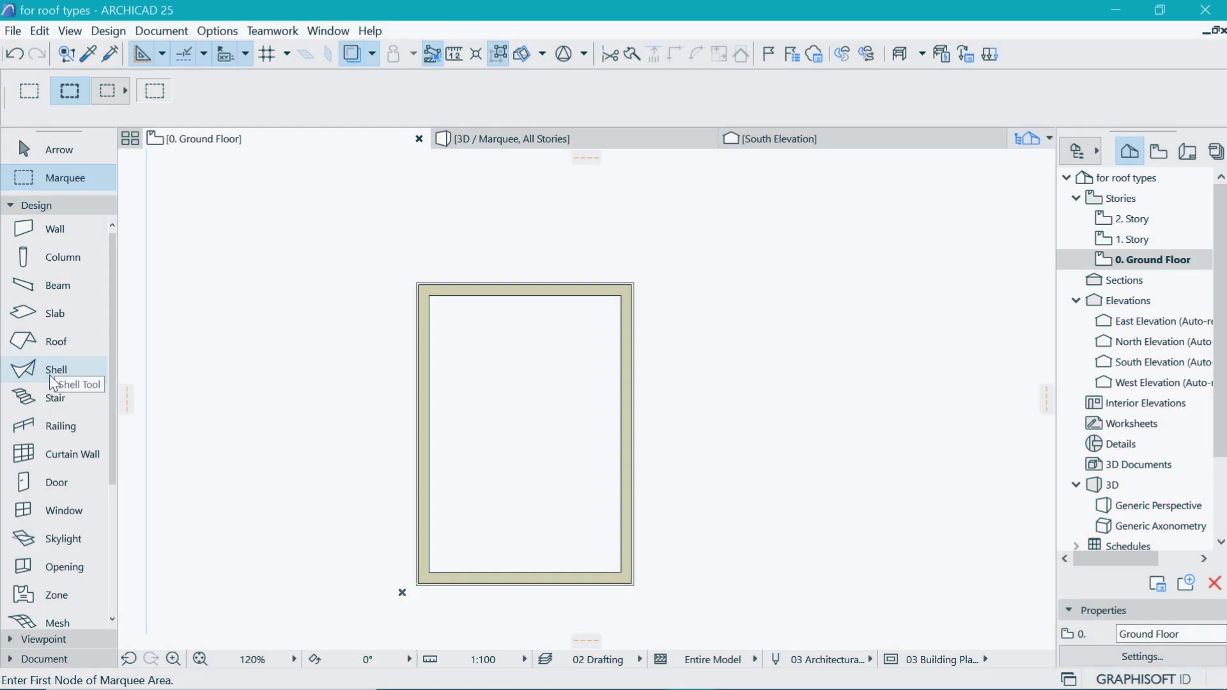
{"action": "left_click", "coordinate": [49, 375]}
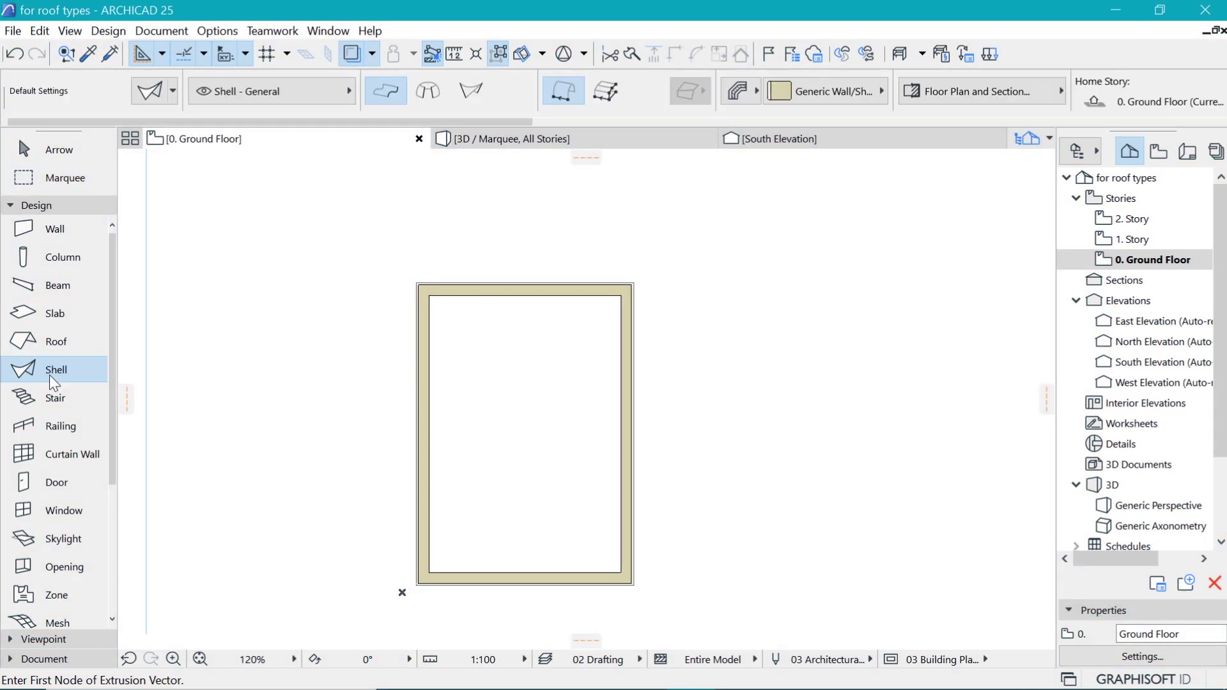
{"action": "left_click", "coordinate": [51, 340]}
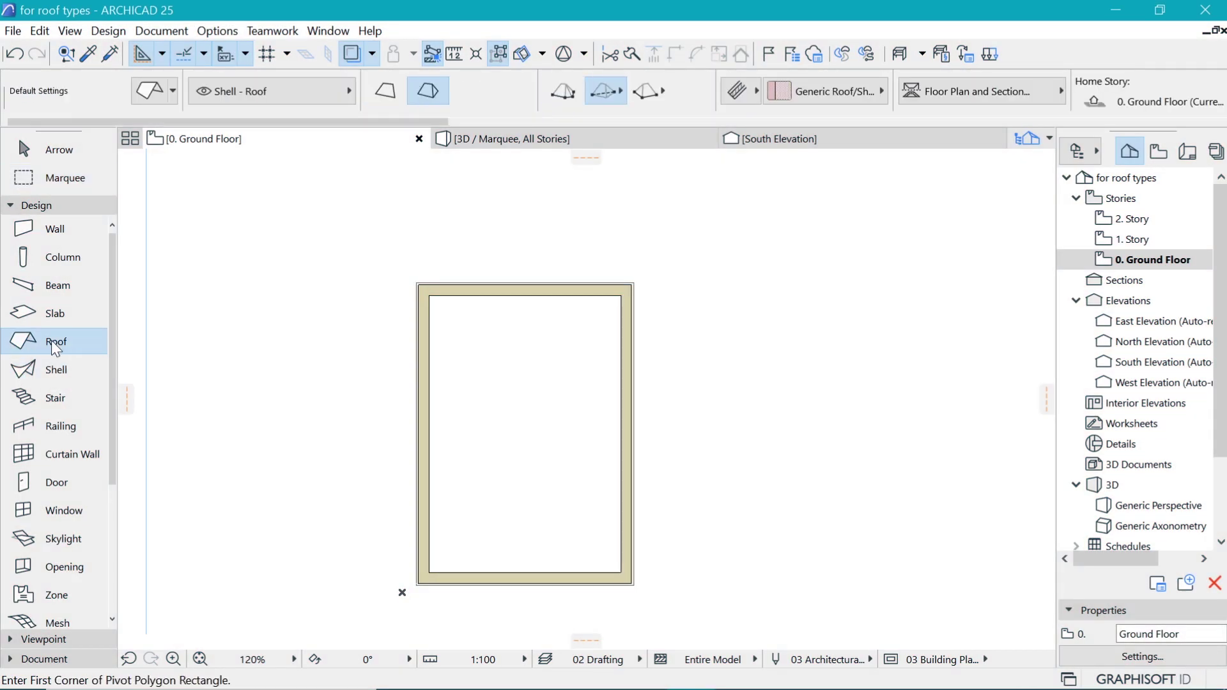
{"action": "left_click", "coordinate": [382, 94]}
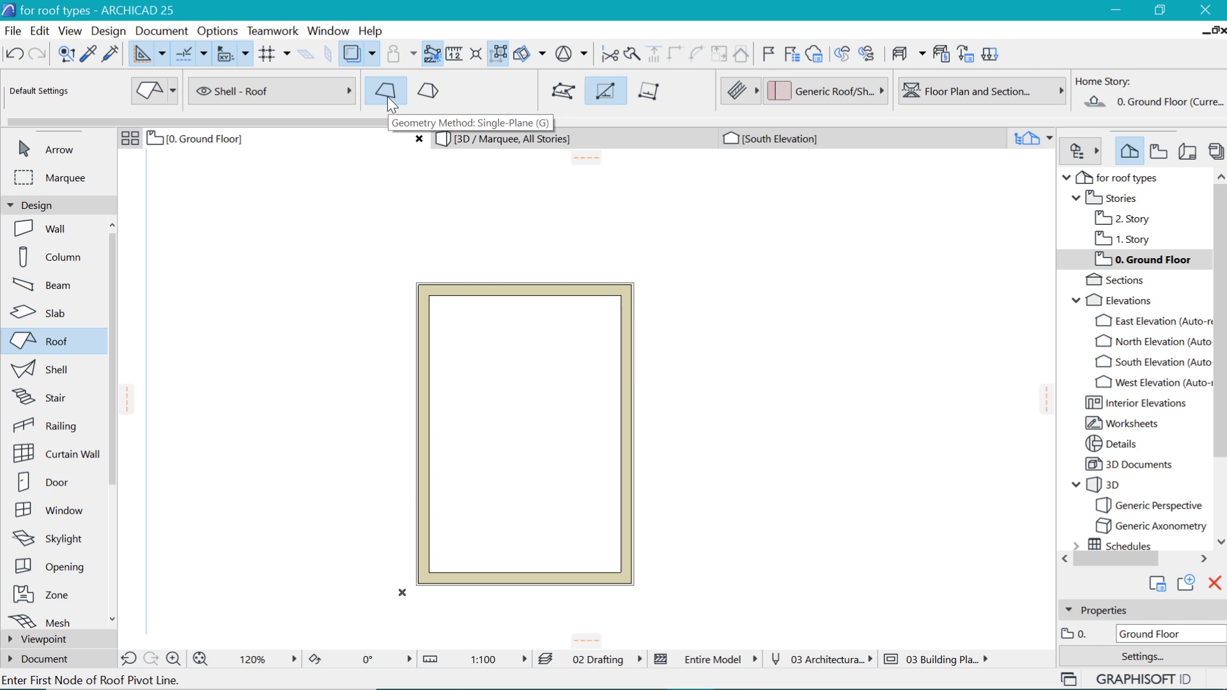
- Enter 10 as the single-plane roof pitch under Geometry and Positioning
{"action": "double_click", "coordinate": [388, 97]}
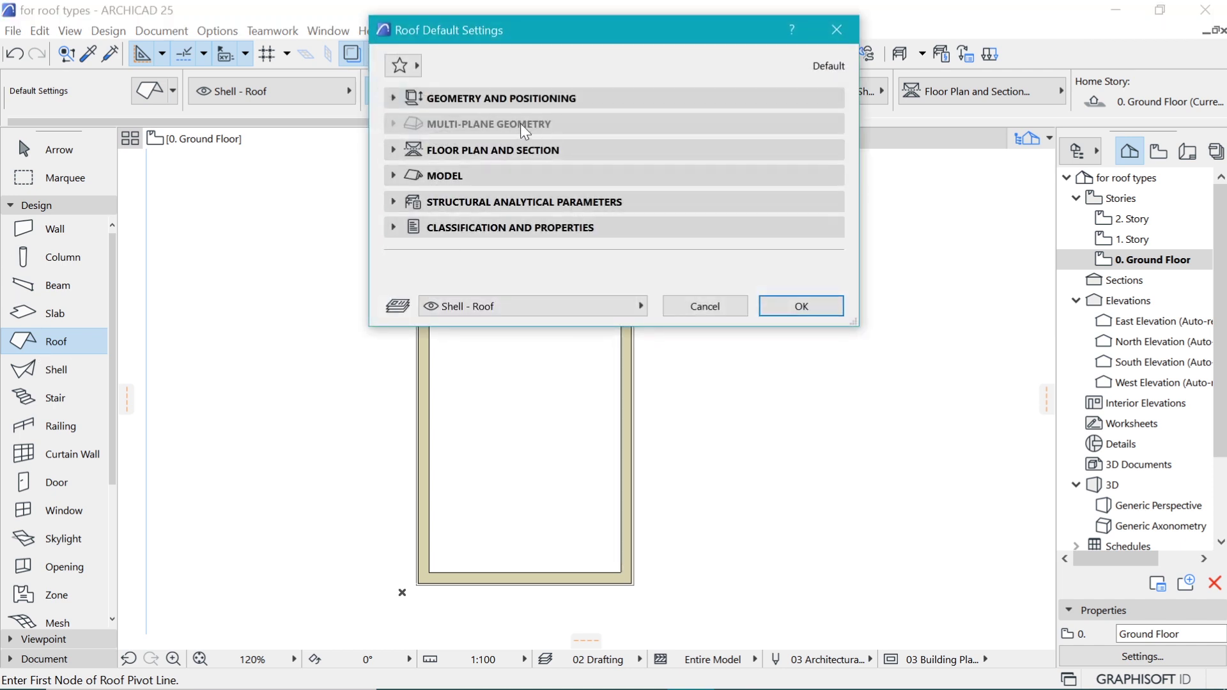
{"action": "left_click", "coordinate": [425, 98]}
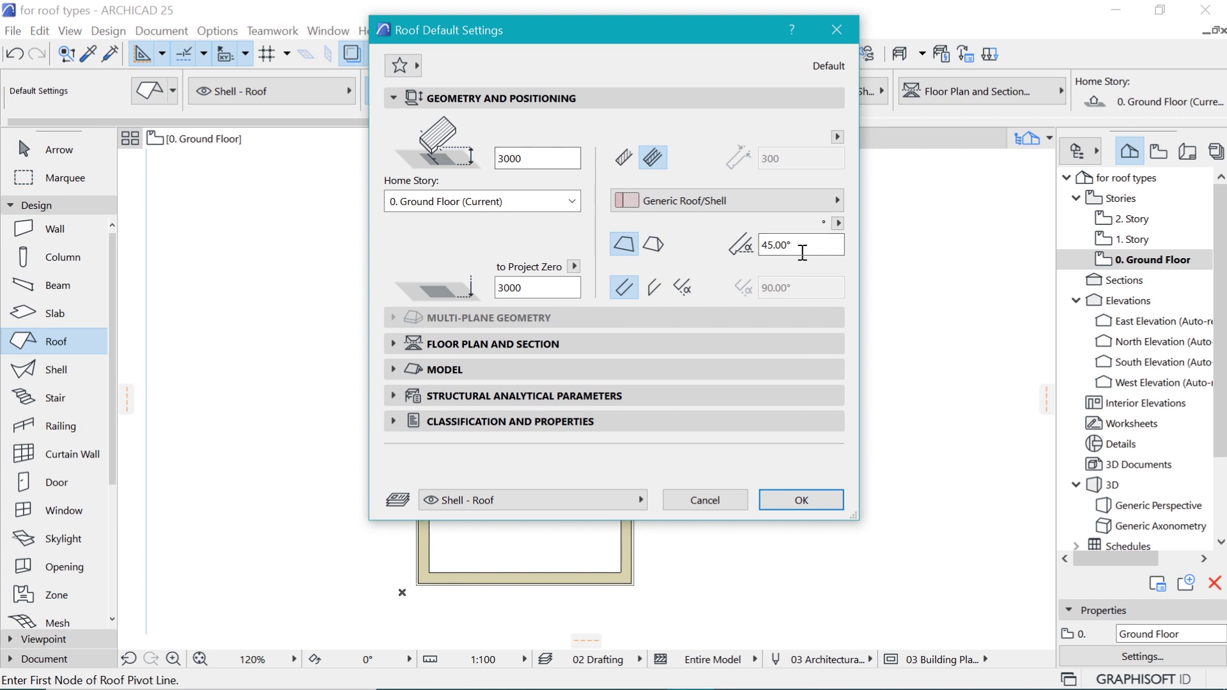
{"action": "type", "text": "10"}
{"action": "left_click", "coordinate": [791, 503]}
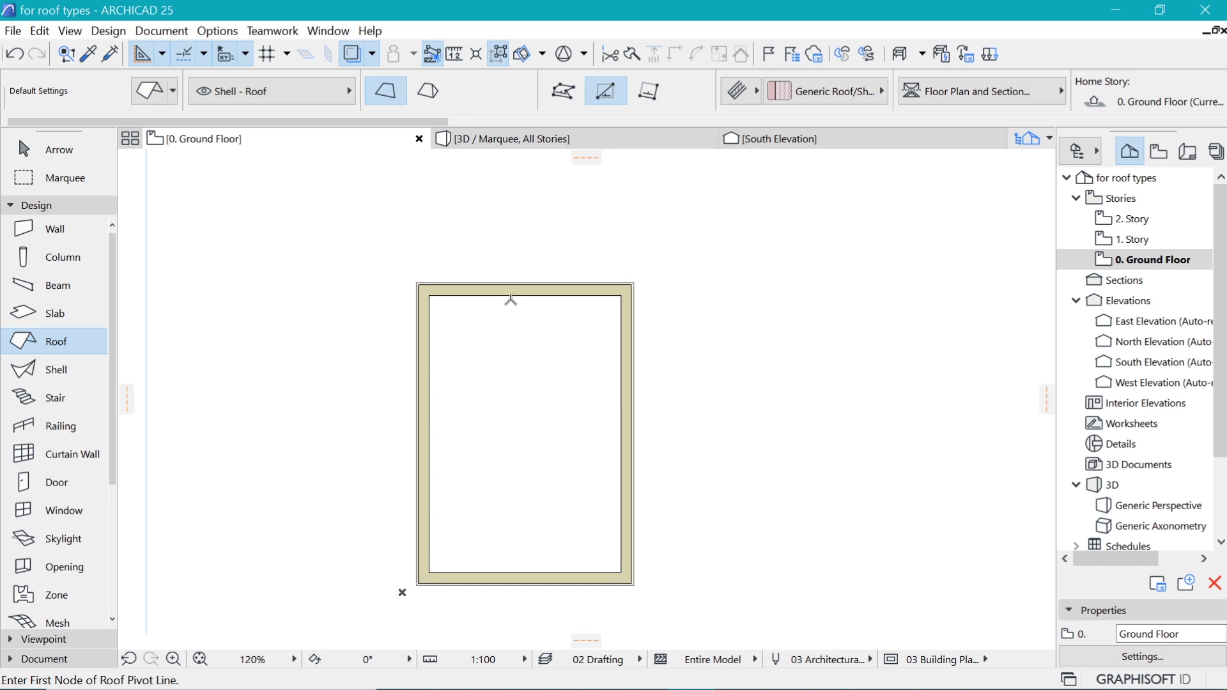
- Draw the 10° roof pivoting on the left wall, sloping up rightward over the whole wall rectangle
{"action": "left_click", "coordinate": [419, 577]}
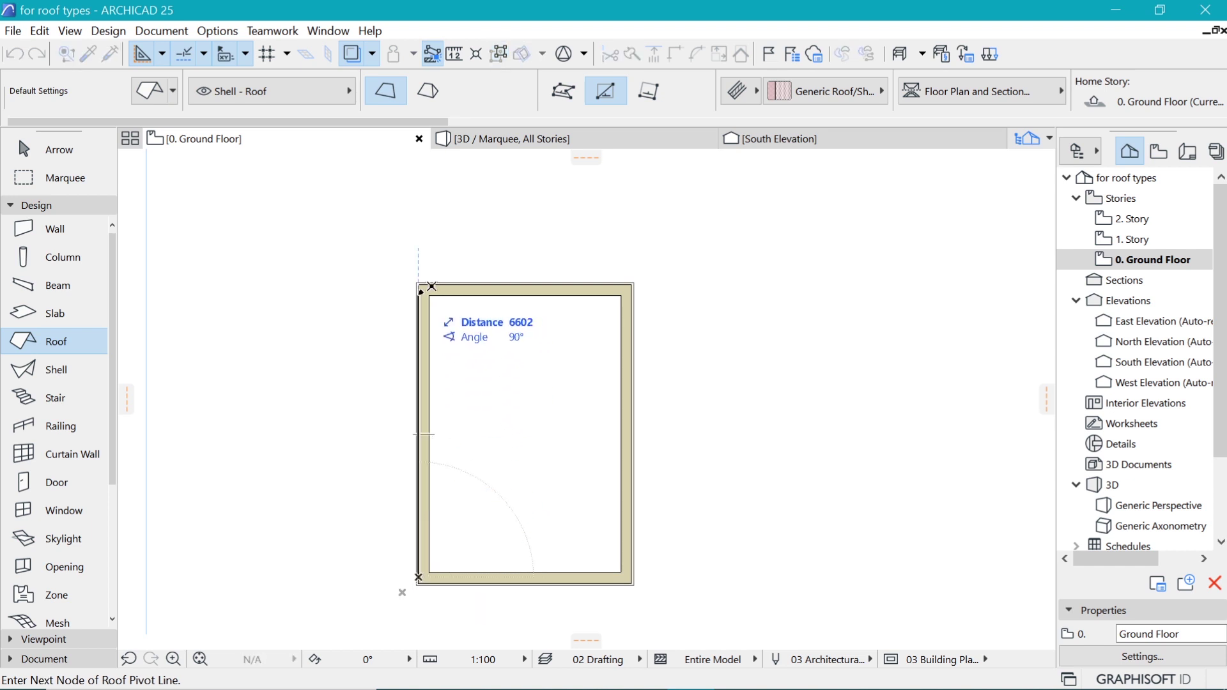
{"action": "left_click", "coordinate": [420, 292]}
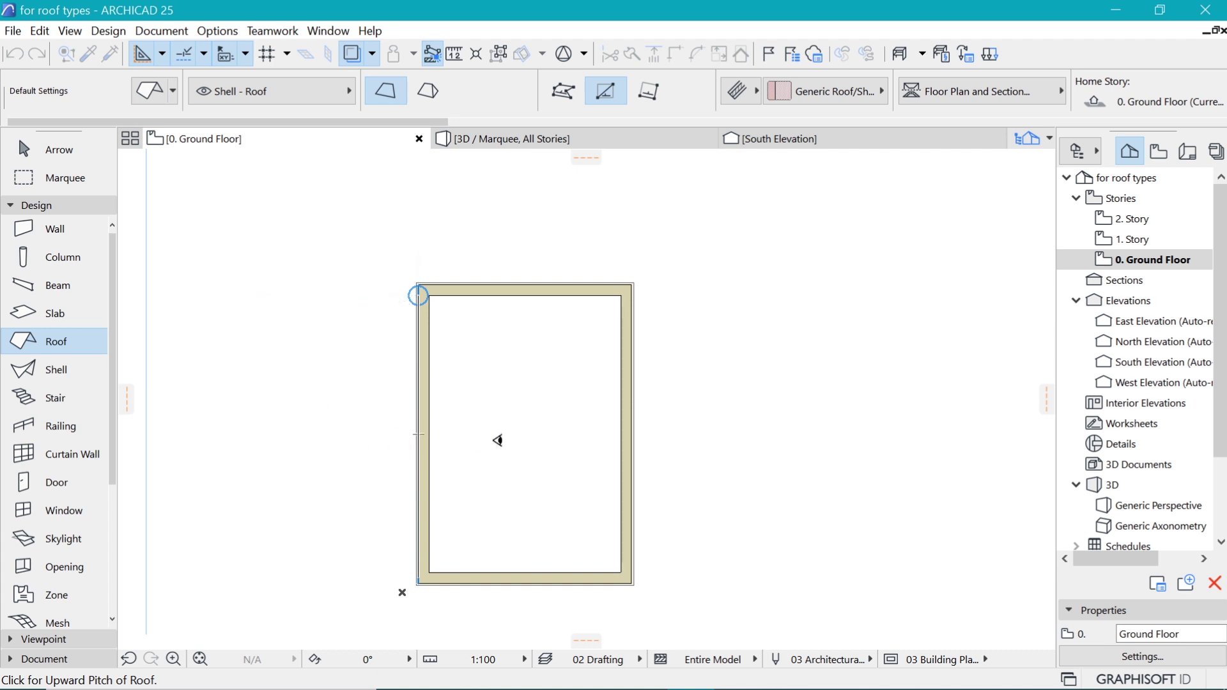
{"action": "left_click", "coordinate": [505, 438]}
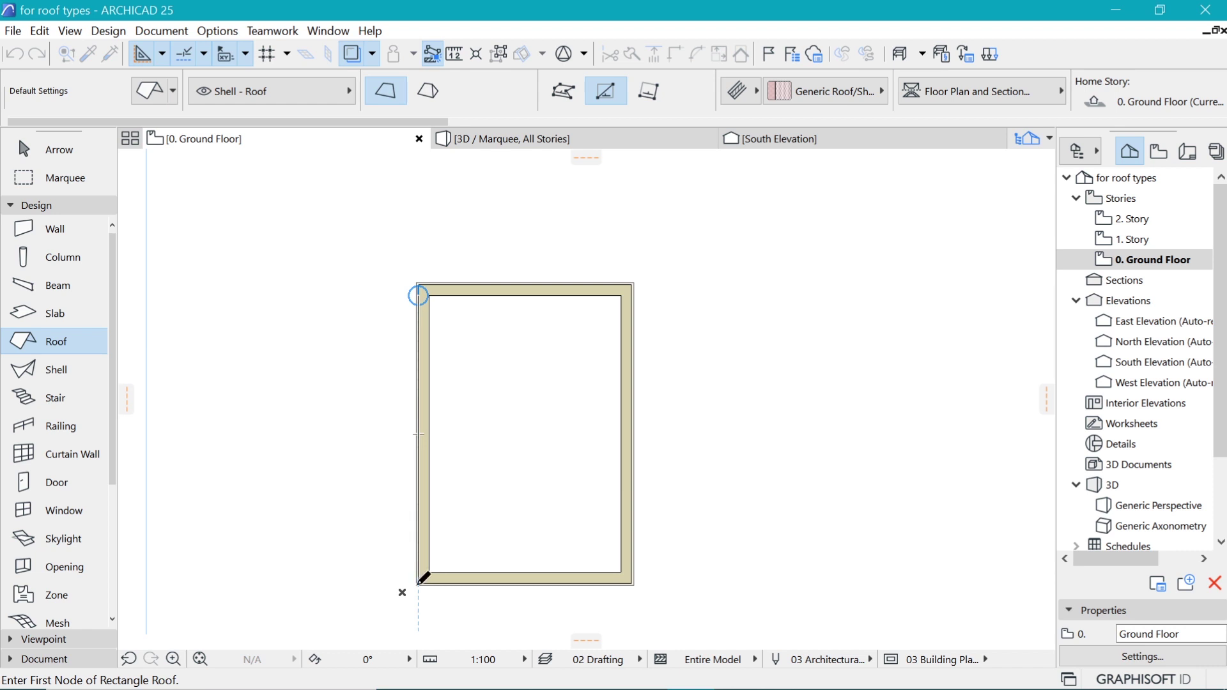
{"action": "scroll", "coordinate": [422, 579], "scroll_direction": "up", "scroll_amount": 4}
{"action": "left_click", "coordinate": [362, 599]}
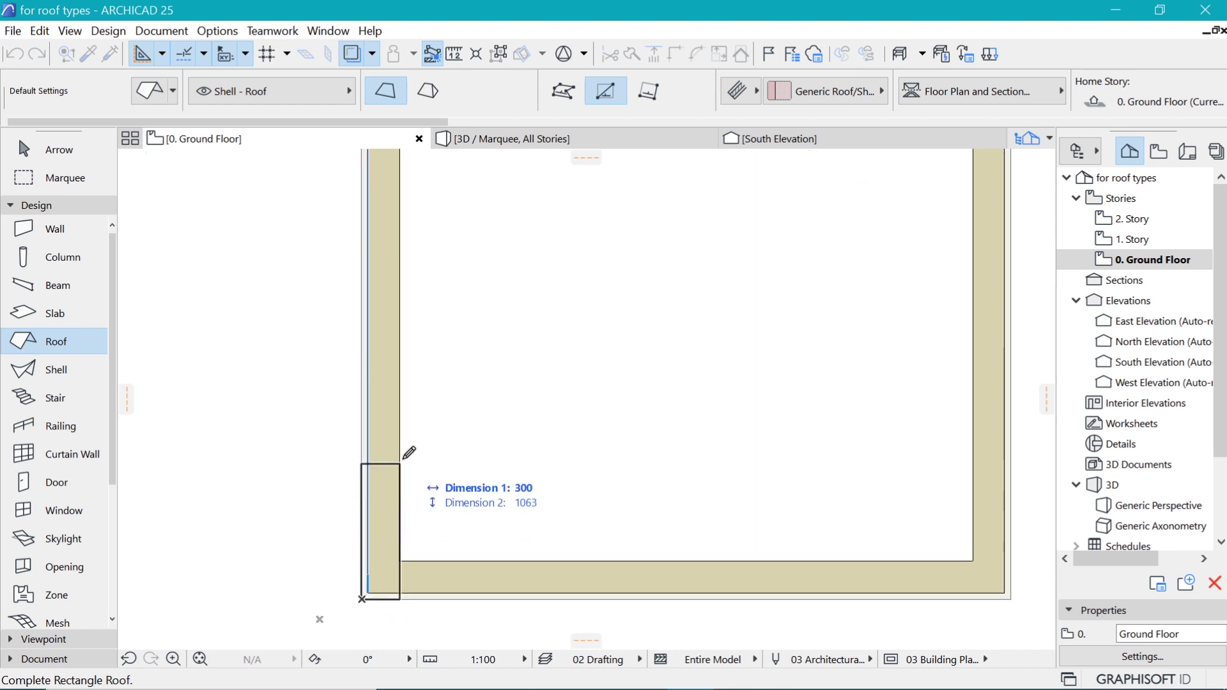
{"action": "scroll", "coordinate": [384, 479], "scroll_direction": "down", "scroll_amount": 4}
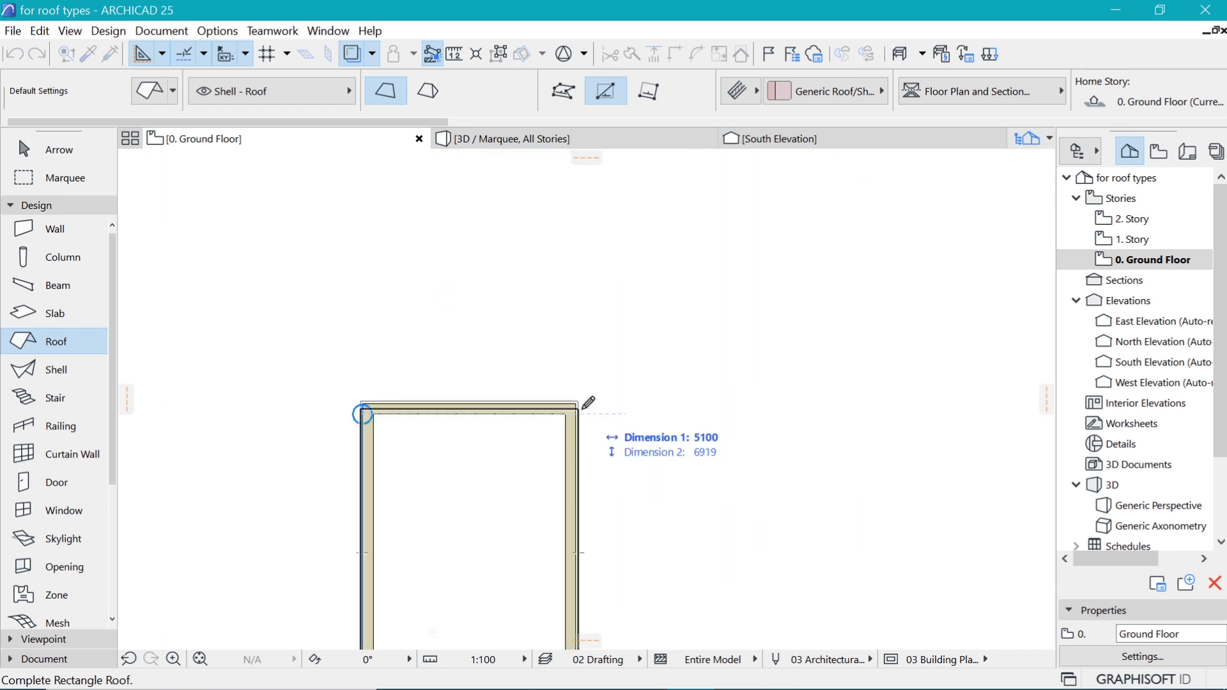
{"action": "left_click", "coordinate": [579, 404]}
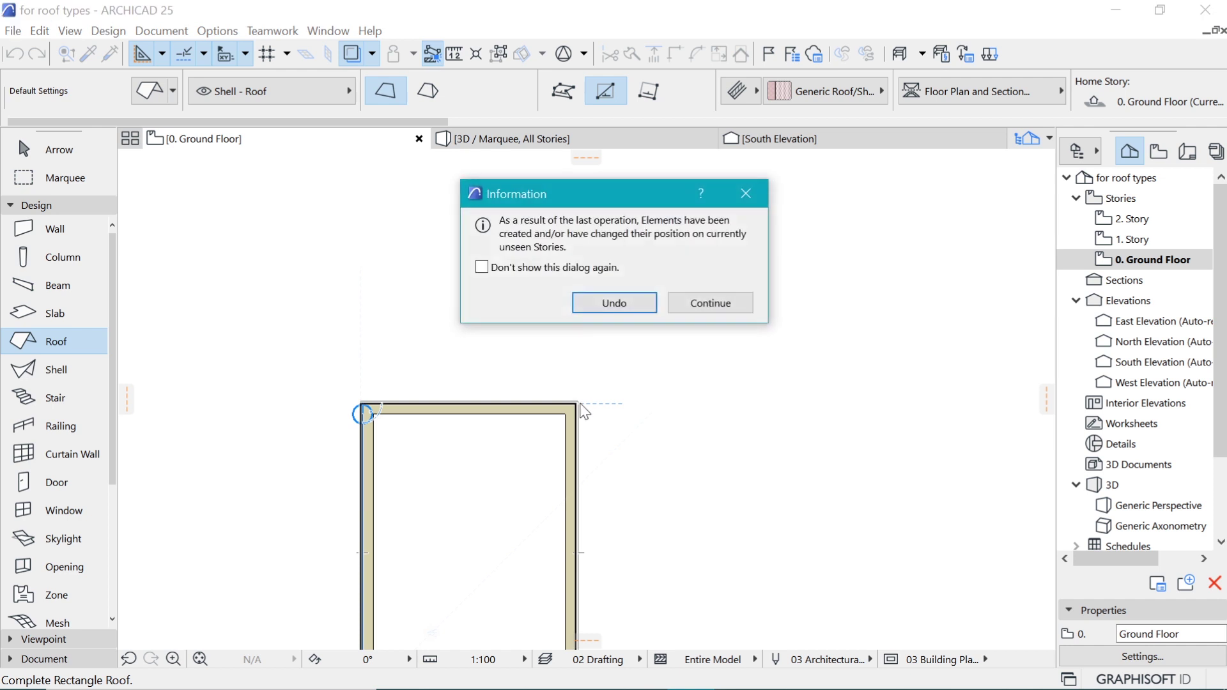
{"action": "left_click", "coordinate": [714, 302]}
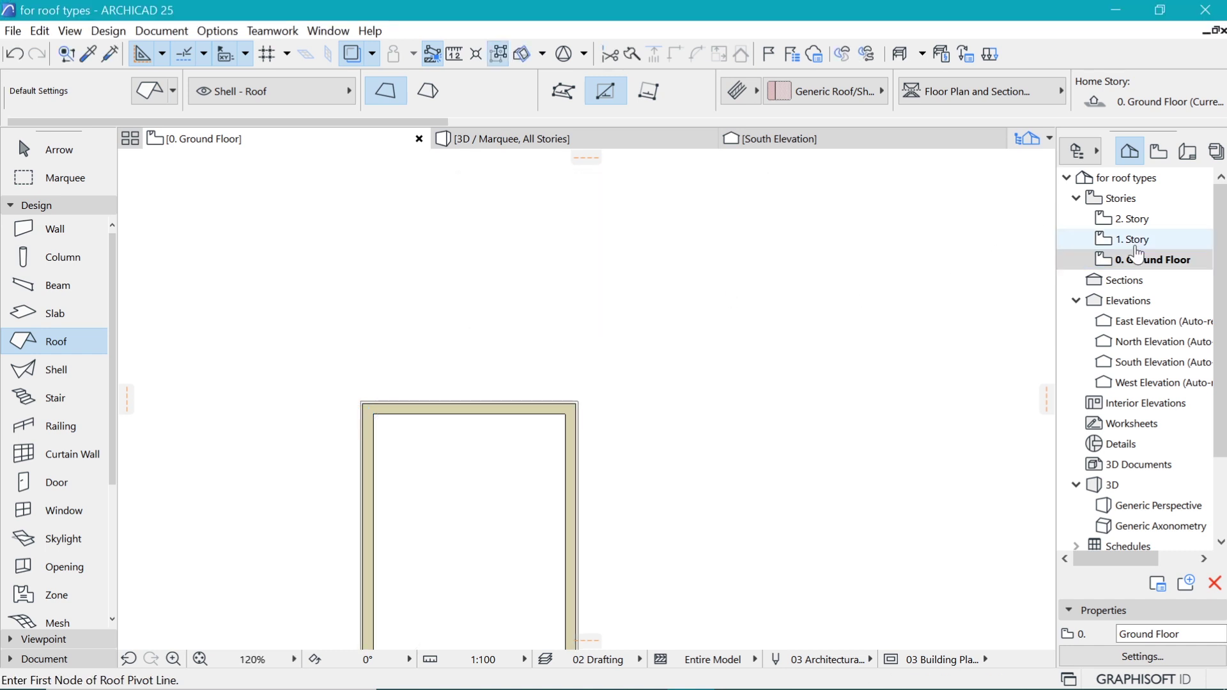
- Switch to the 1. Story floor plan and select the shed roof
{"action": "left_click", "coordinate": [1131, 239]}
{"action": "scroll", "coordinate": [589, 332], "scroll_direction": "up", "scroll_amount": 4}
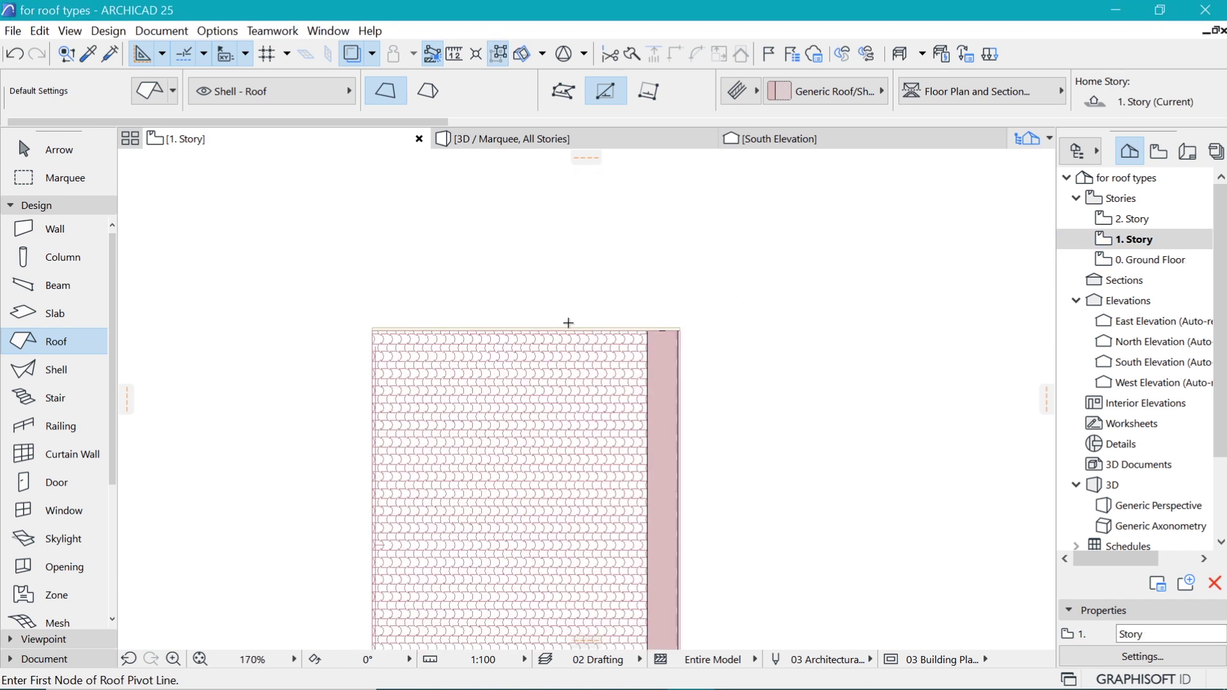
{"action": "left_click", "coordinate": [566, 331]}
{"action": "scroll", "coordinate": [389, 291], "scroll_direction": "up", "scroll_amount": 3}
- Offset the shed roof's edges outward by 300 to create an overhang
{"action": "left_click", "coordinate": [384, 374]}
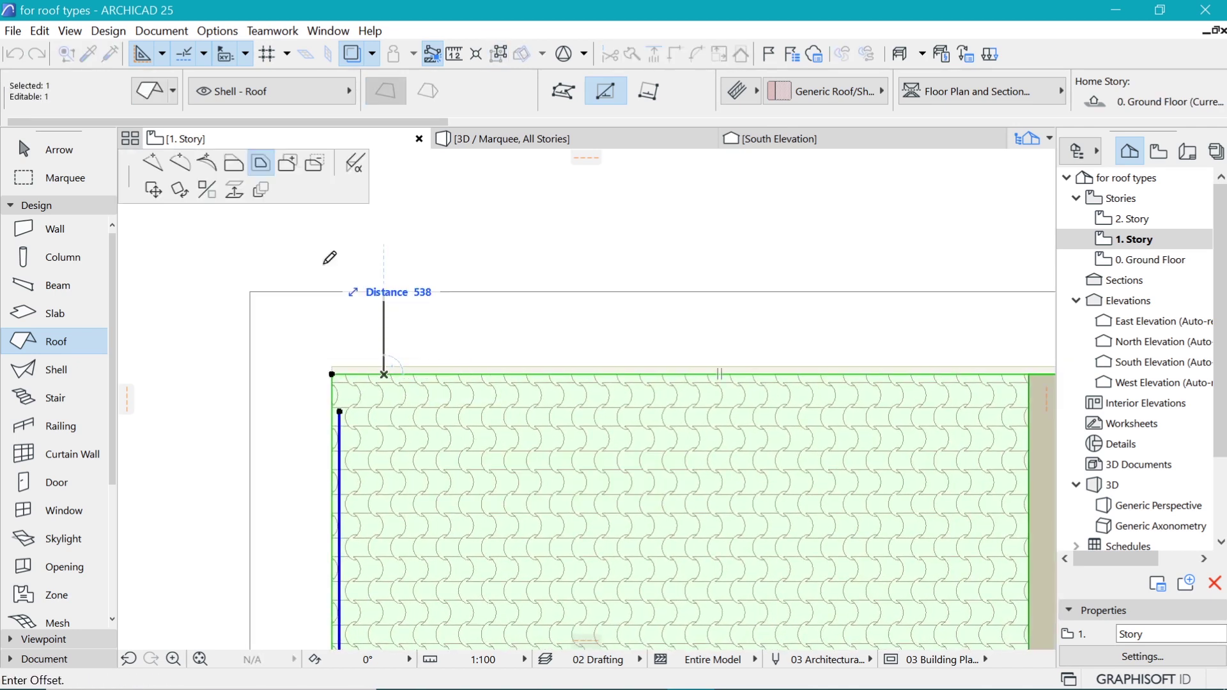
{"action": "left_click", "coordinate": [234, 164]}
{"action": "left_click", "coordinate": [362, 366]}
{"action": "scroll", "coordinate": [384, 337], "scroll_direction": "down", "scroll_amount": 2}
{"action": "scroll", "coordinate": [889, 428], "scroll_direction": "up", "scroll_amount": 2}
{"action": "left_click", "coordinate": [589, 350]}
{"action": "scroll", "coordinate": [604, 204], "scroll_direction": "down", "scroll_amount": 4}
{"action": "left_click", "coordinate": [260, 163]}
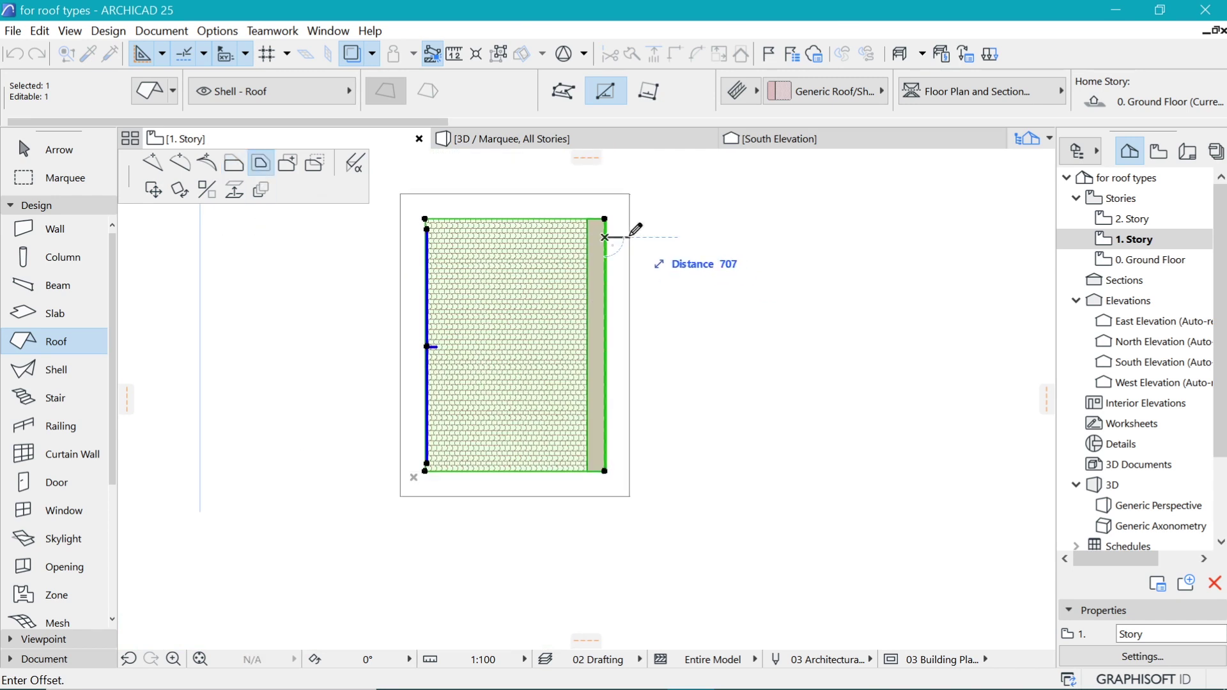
{"action": "type", "text": "300"}
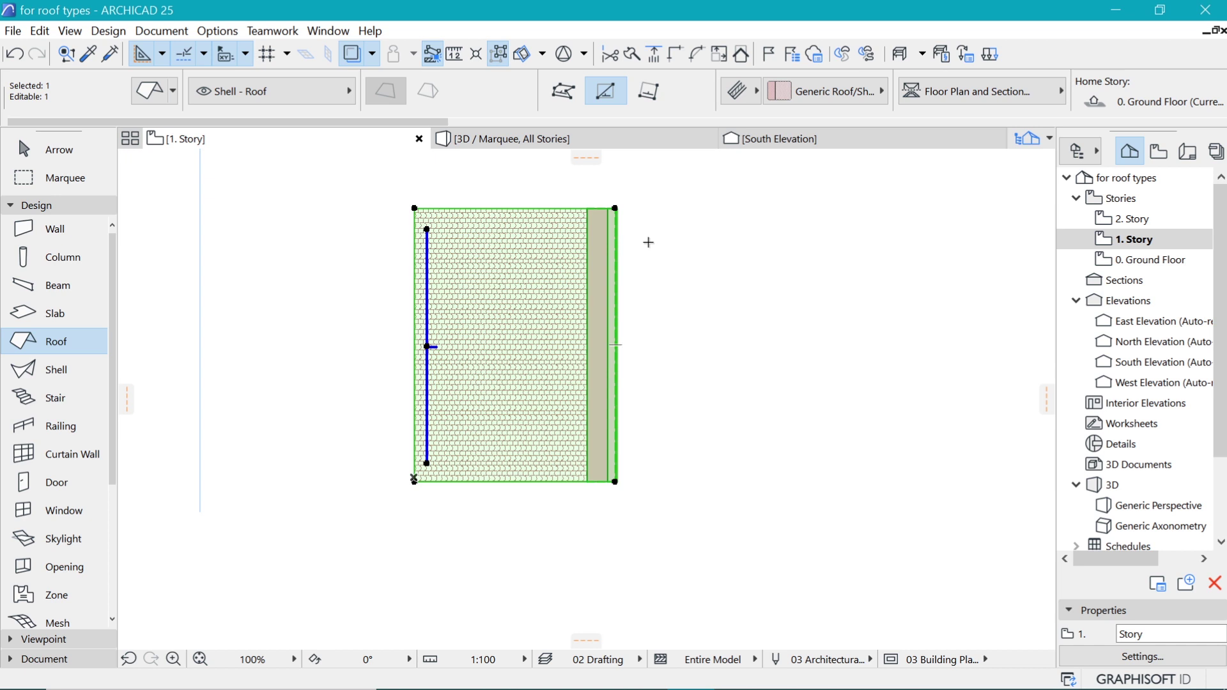
{"action": "key", "text": "Escape"}
- Marquee the whole building and show it in 3D with F3
{"action": "scroll", "coordinate": [530, 237], "scroll_direction": "down", "scroll_amount": 3}
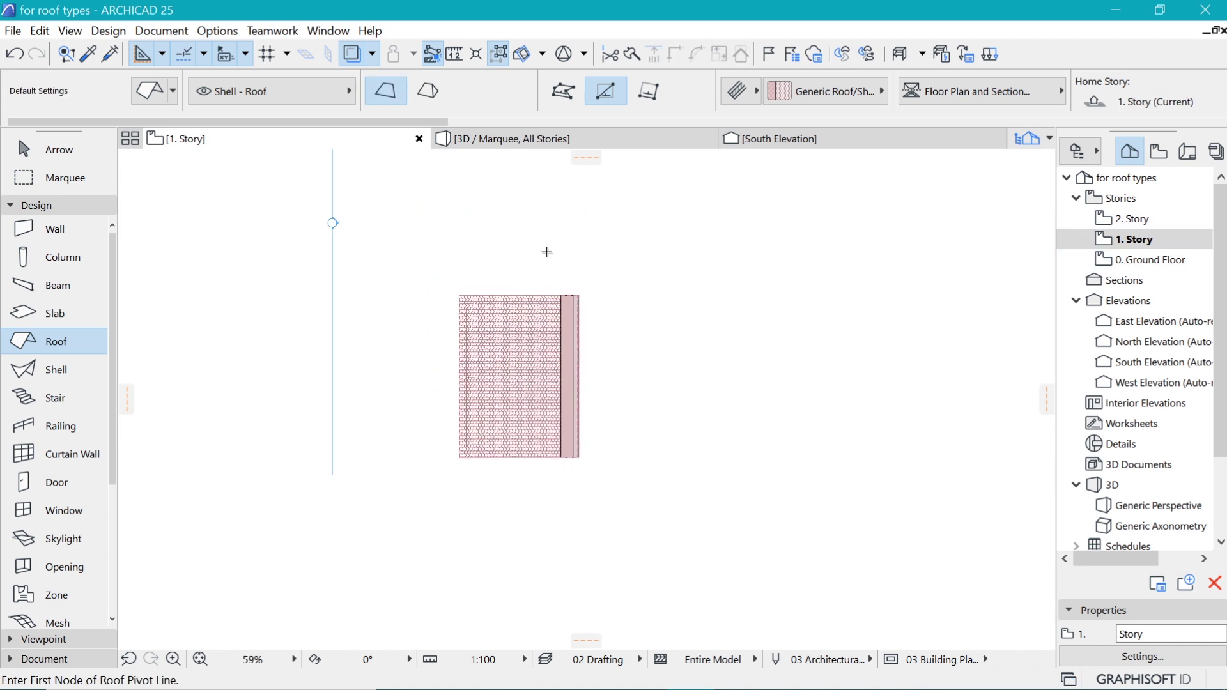
{"action": "scroll", "coordinate": [546, 252], "scroll_direction": "up", "scroll_amount": 1}
{"action": "left_click", "coordinate": [64, 178]}
{"action": "left_click", "coordinate": [392, 251]}
{"action": "left_click", "coordinate": [626, 550]}
{"action": "key", "text": "F3"}
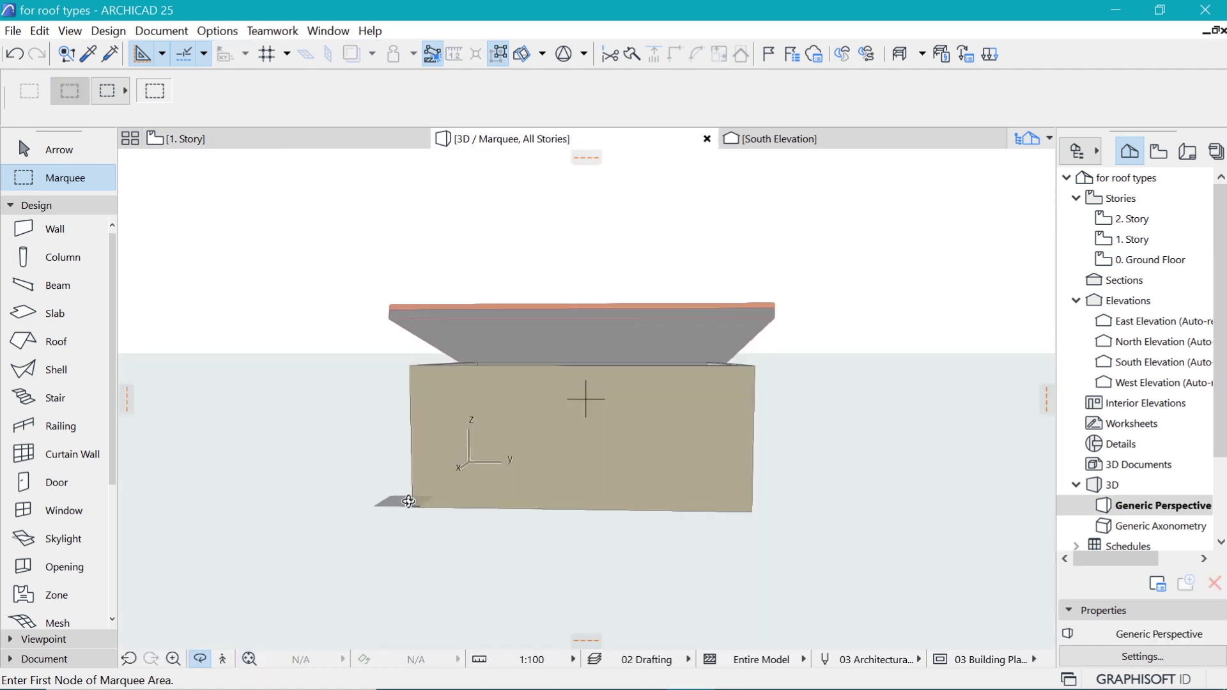
- In 3D, select all four walls and raise their tops above the shed roof
{"action": "left_click_drag", "start_coordinate": [409, 501], "coordinate": [582, 446]}
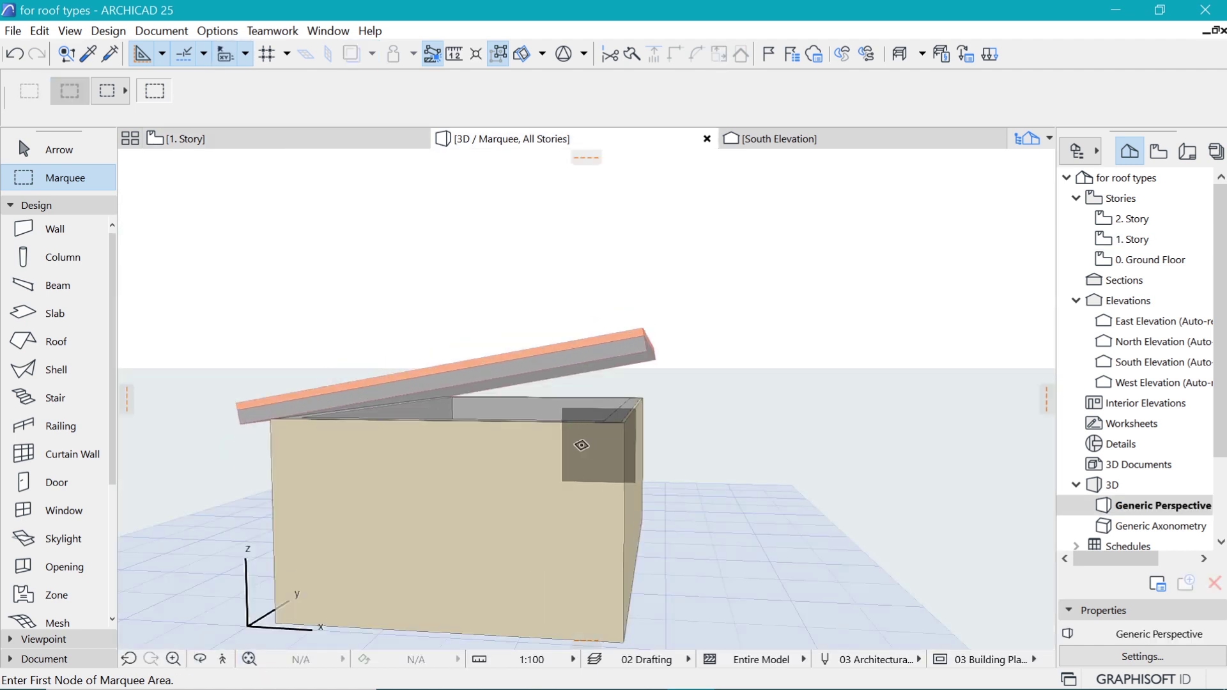
{"action": "left_click", "coordinate": [566, 443]}
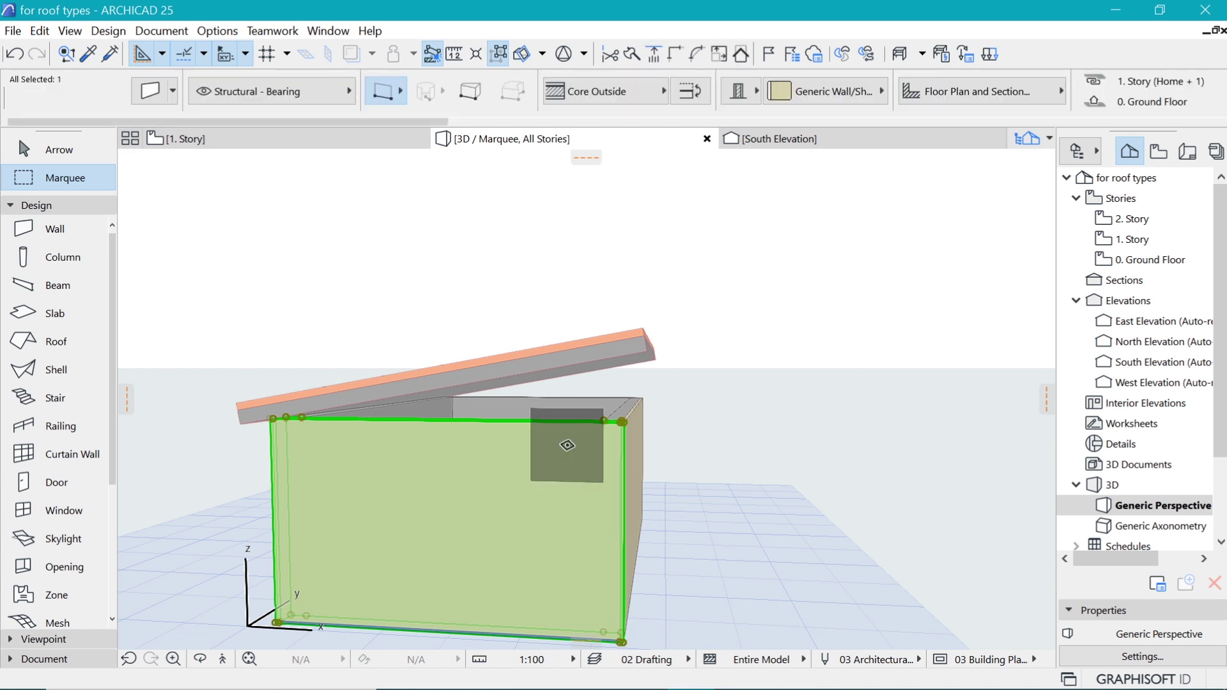
{"action": "left_click", "coordinate": [500, 52]}
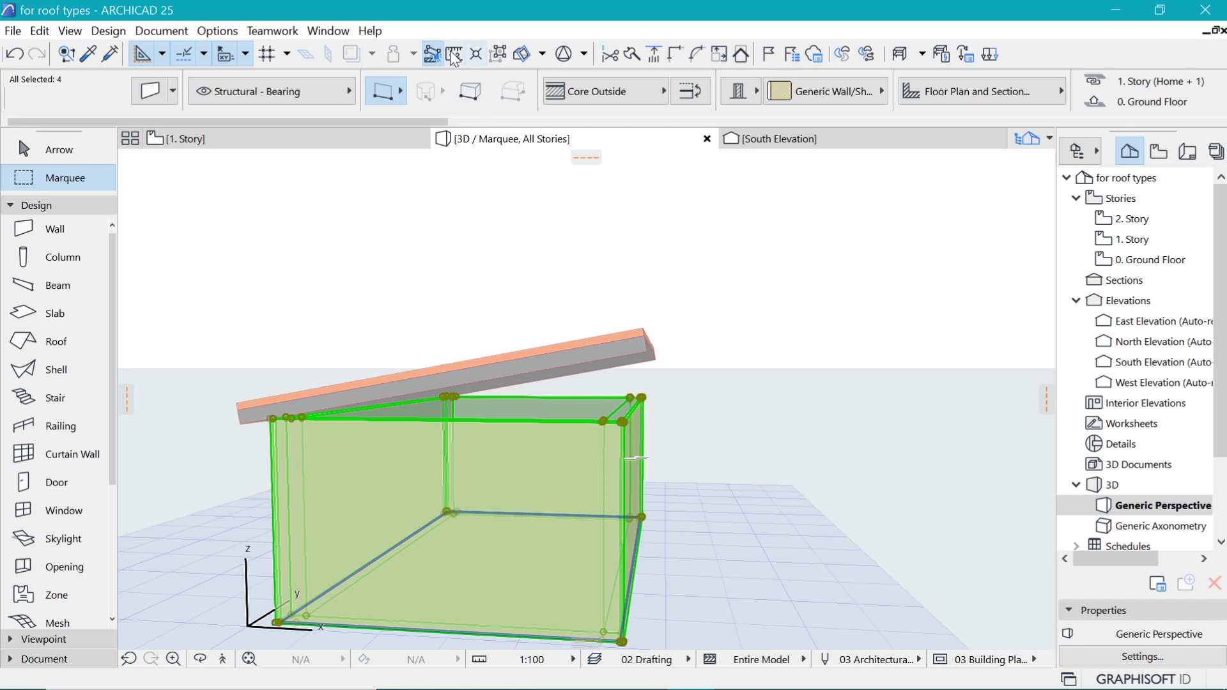
{"action": "left_click", "coordinate": [497, 54]}
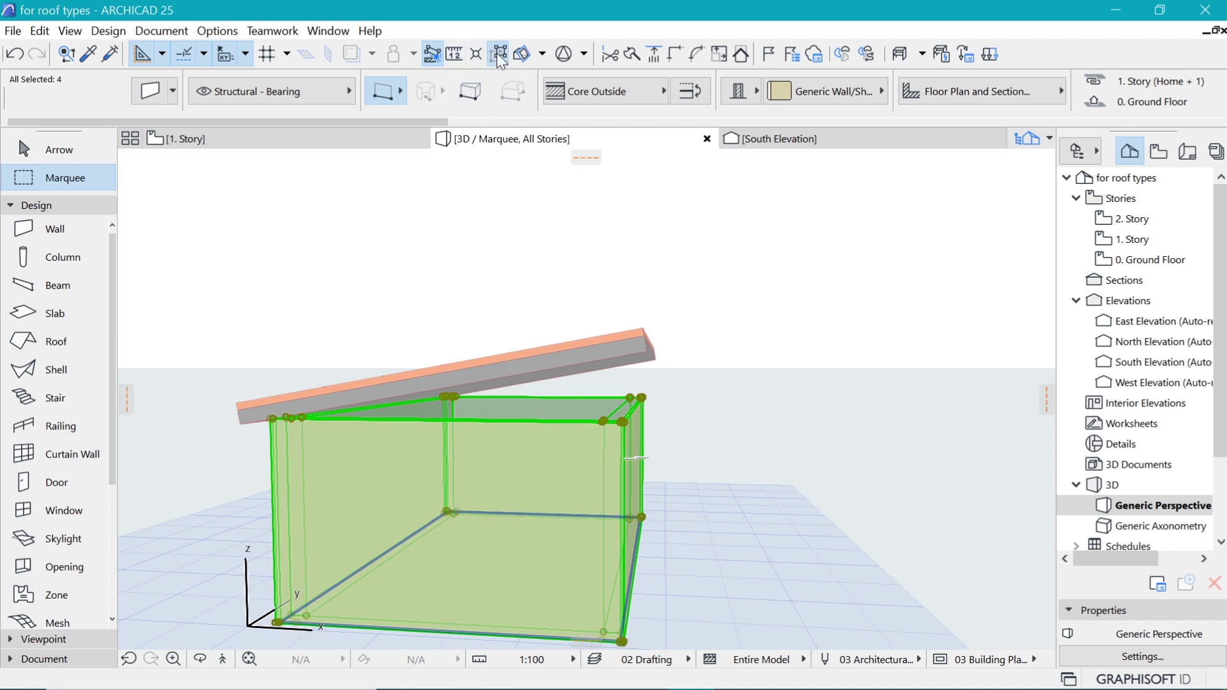
{"action": "left_click", "coordinate": [622, 422]}
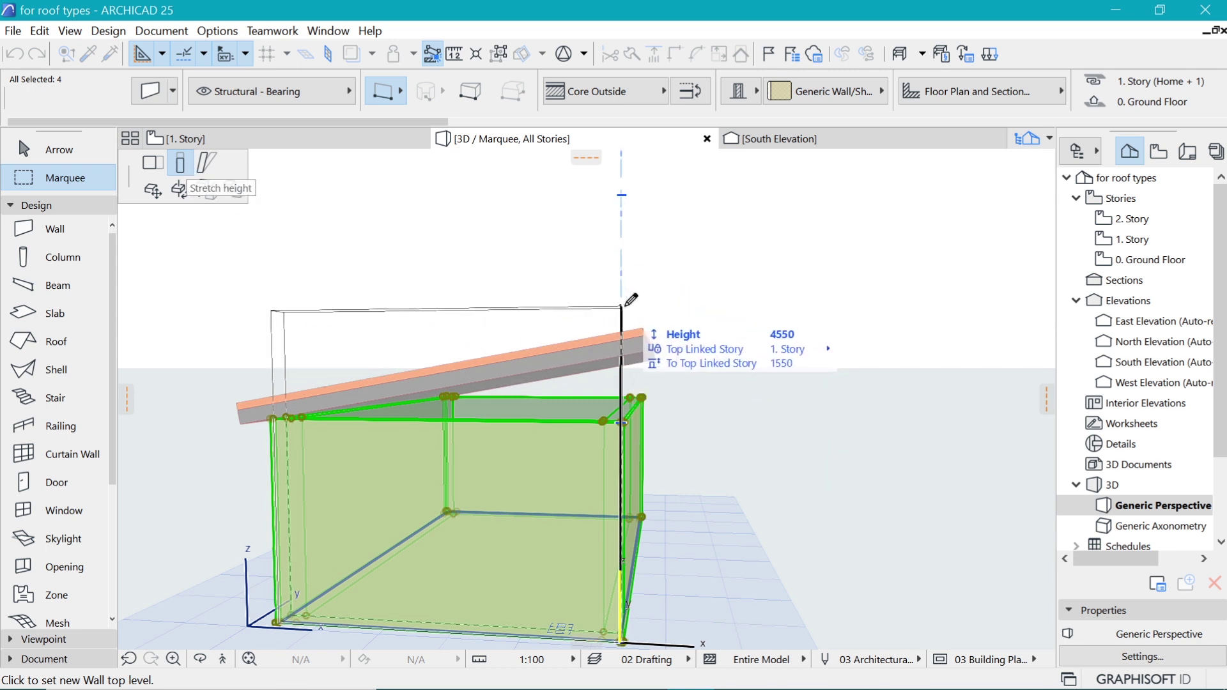
{"action": "left_click", "coordinate": [627, 309]}
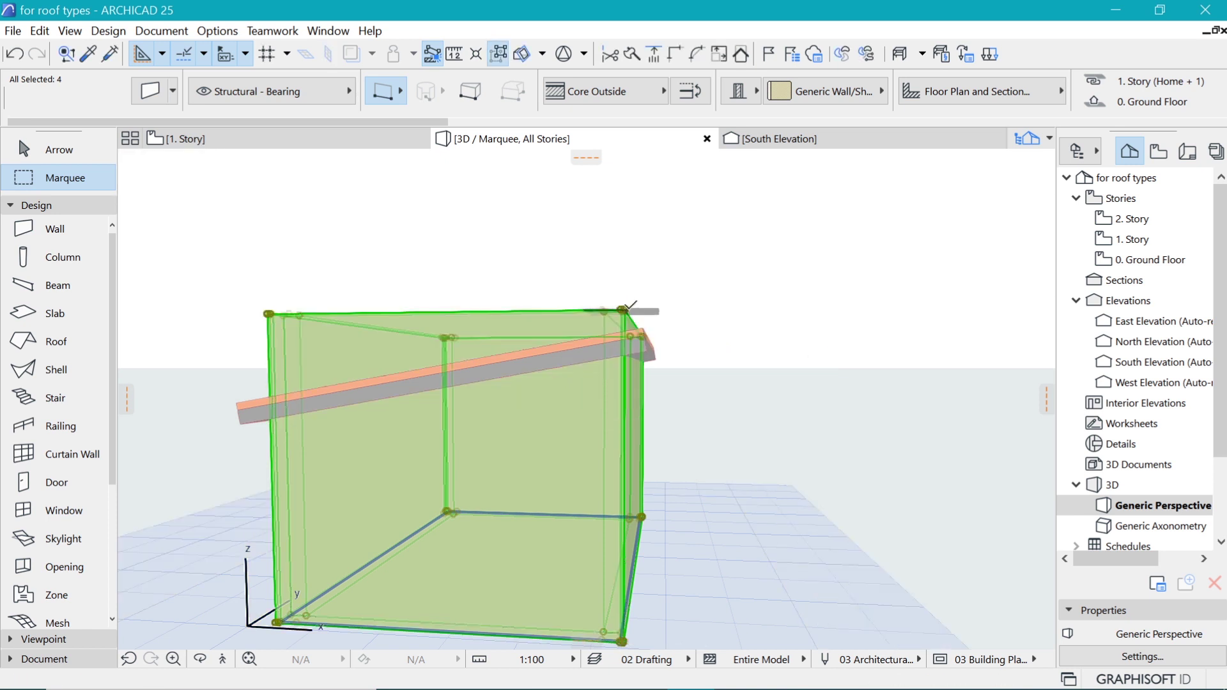
- Trim the walls to the shed roof, keeping the parts below it, then return to the plan
{"action": "key", "text": "o"}
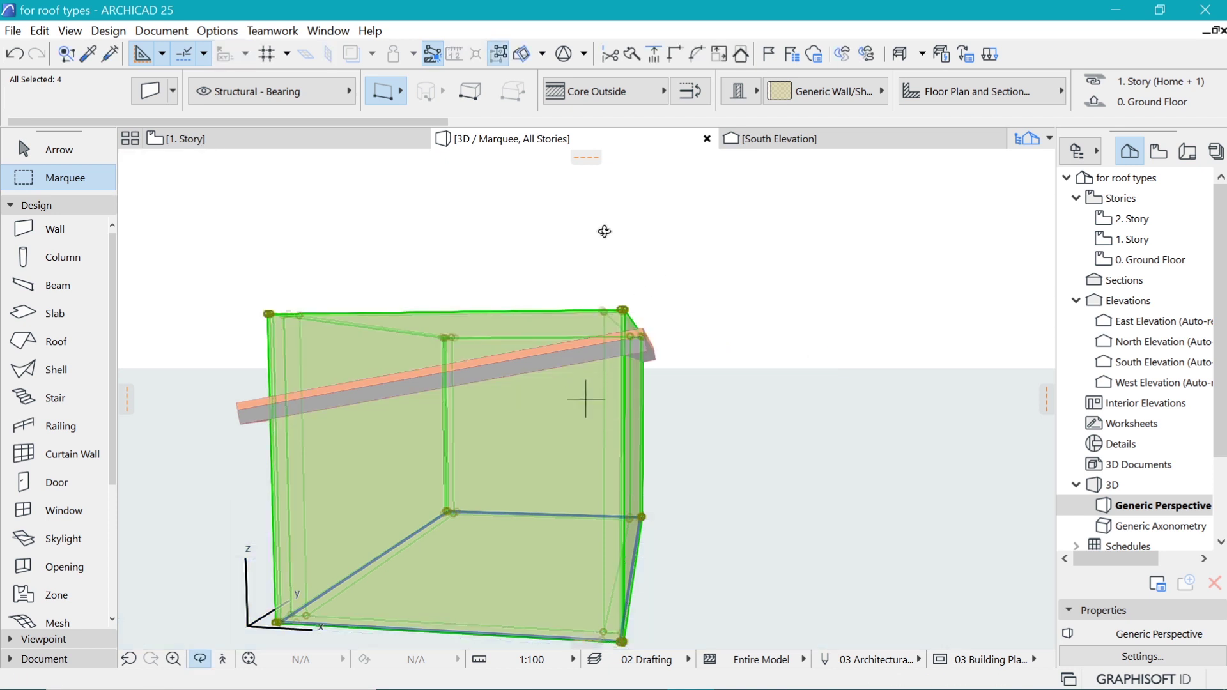
{"action": "mouse_move", "coordinate": [604, 229]}
{"action": "left_mouse_down"}
{"action": "mouse_move", "coordinate": [600, 260]}
{"action": "mouse_move", "coordinate": [565, 282]}
{"action": "mouse_move", "coordinate": [501, 226]}
{"action": "left_mouse_up"}
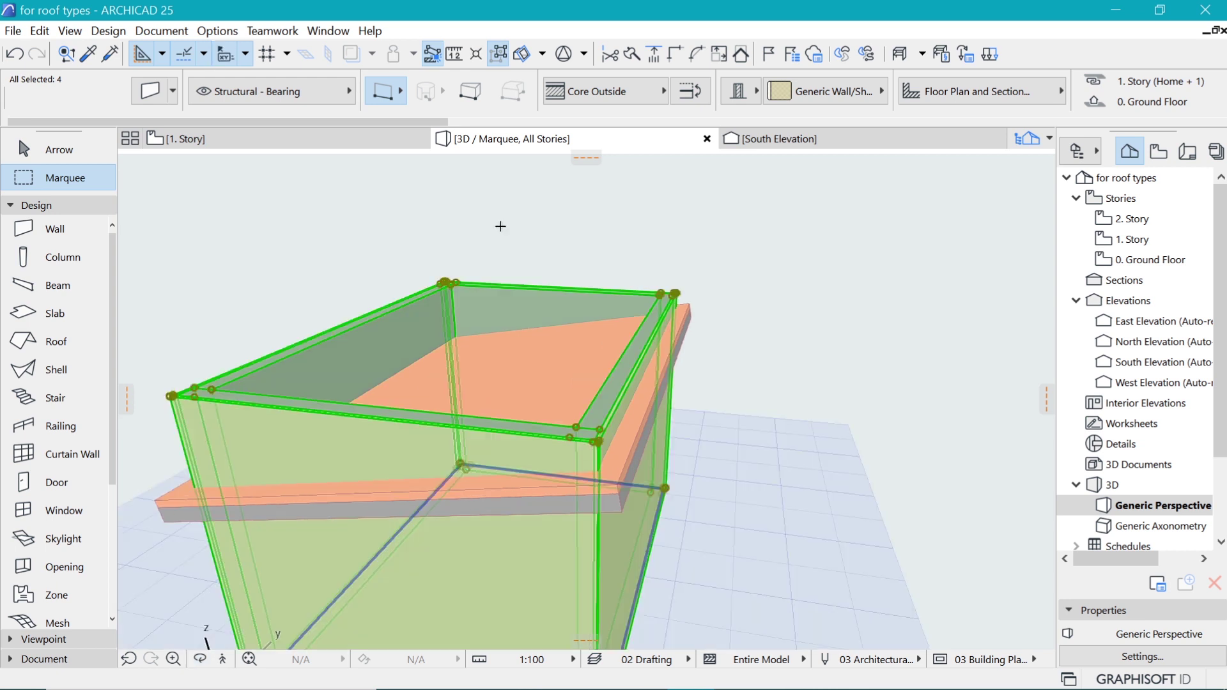
{"action": "left_click", "coordinate": [741, 57]}
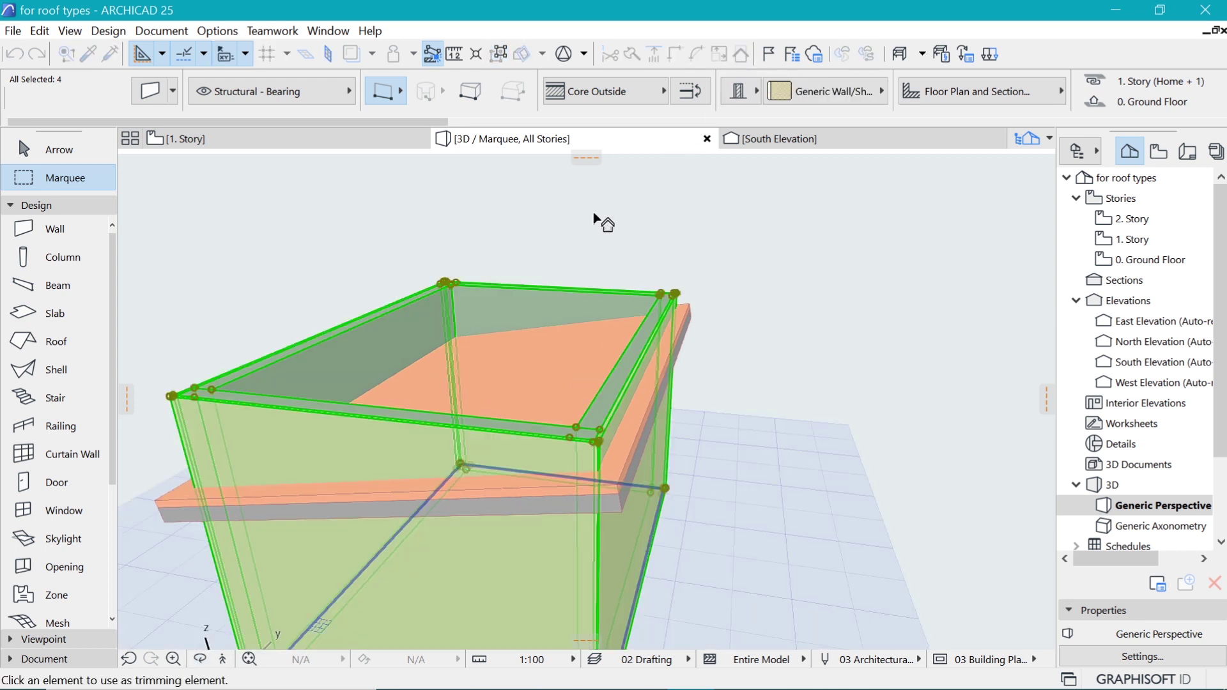
{"action": "left_click", "coordinate": [474, 385]}
{"action": "left_click", "coordinate": [474, 385]}
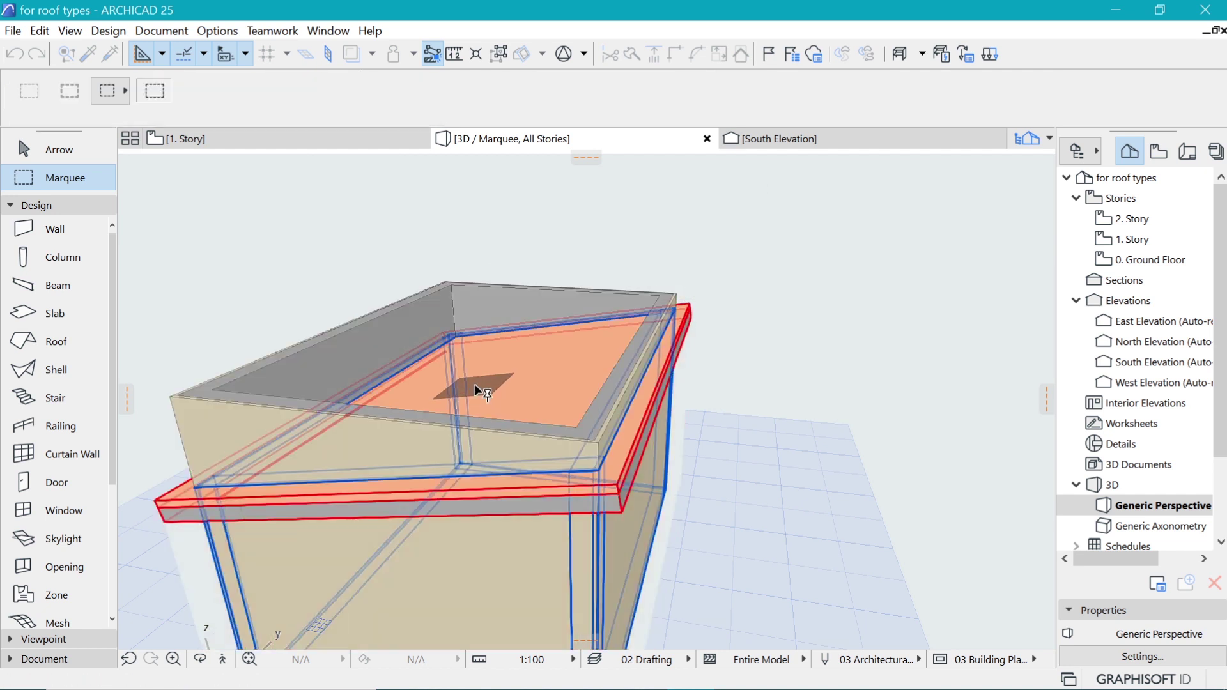
{"action": "key", "text": "Escape"}
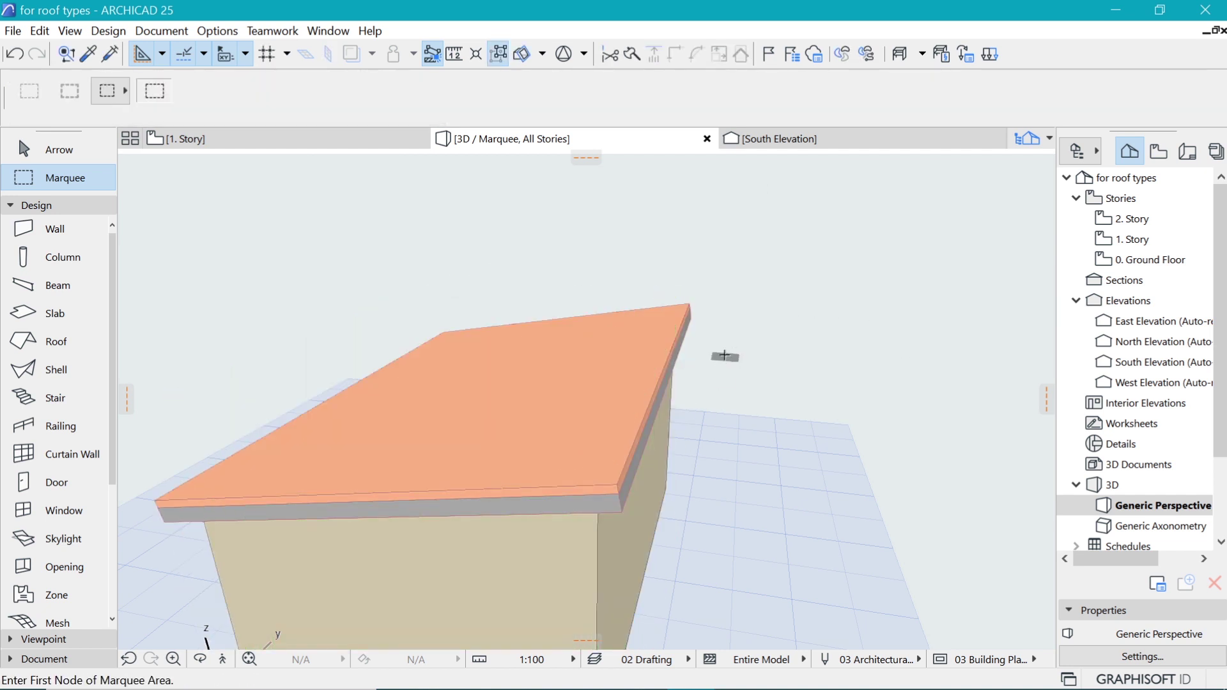
{"action": "scroll", "coordinate": [488, 330], "scroll_direction": "down", "scroll_amount": 1}
{"action": "mouse_move", "coordinate": [584, 398]}
{"action": "middle_mouse_down", "text": "shift"}
{"action": "mouse_move", "coordinate": [629, 358]}
{"action": "mouse_move", "coordinate": [558, 325]}
{"action": "mouse_move", "coordinate": [562, 386]}
{"action": "mouse_move", "coordinate": [578, 391]}
{"action": "middle_mouse_up", "text": "shift"}
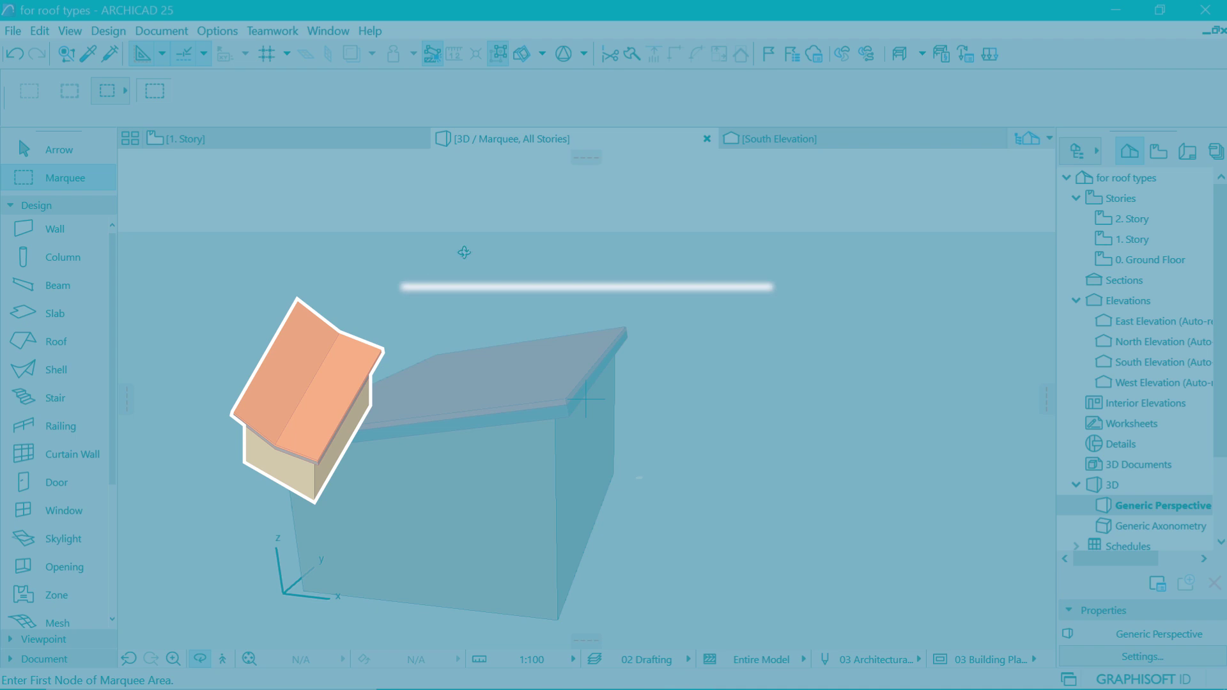
{"action": "left_click", "coordinate": [300, 136]}
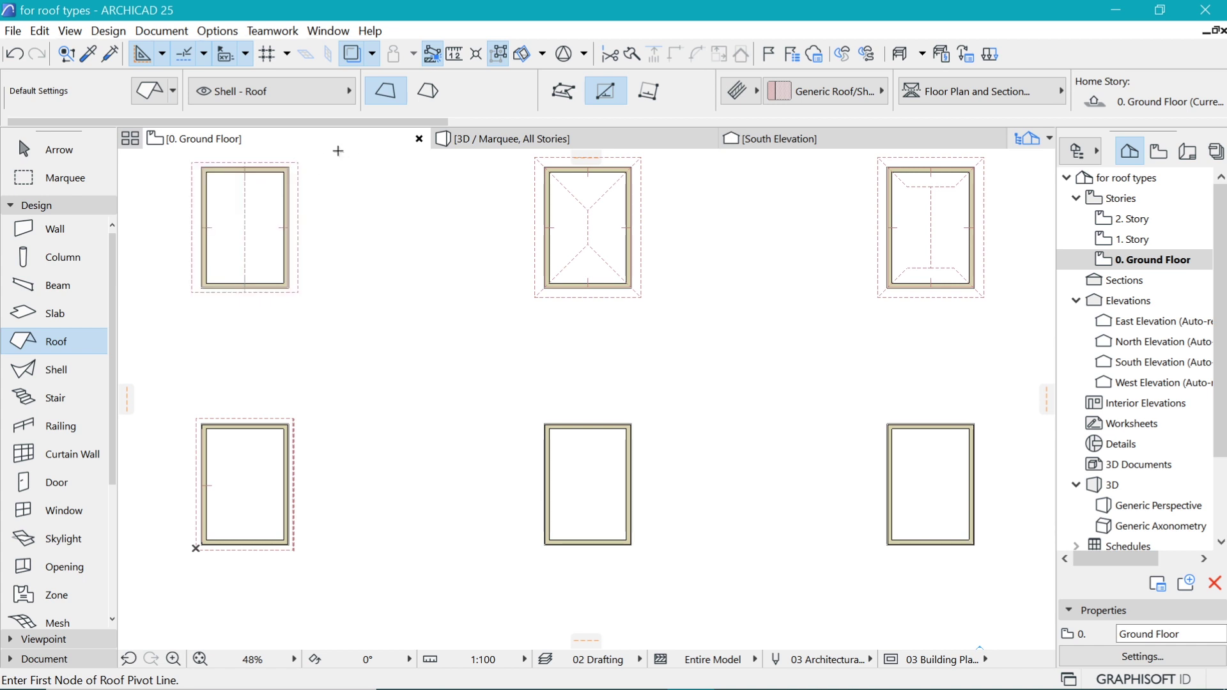
- Set the Roof tool to multi-plane with the second construction method, then open Roof Default Settings
{"action": "left_click", "coordinate": [433, 100]}
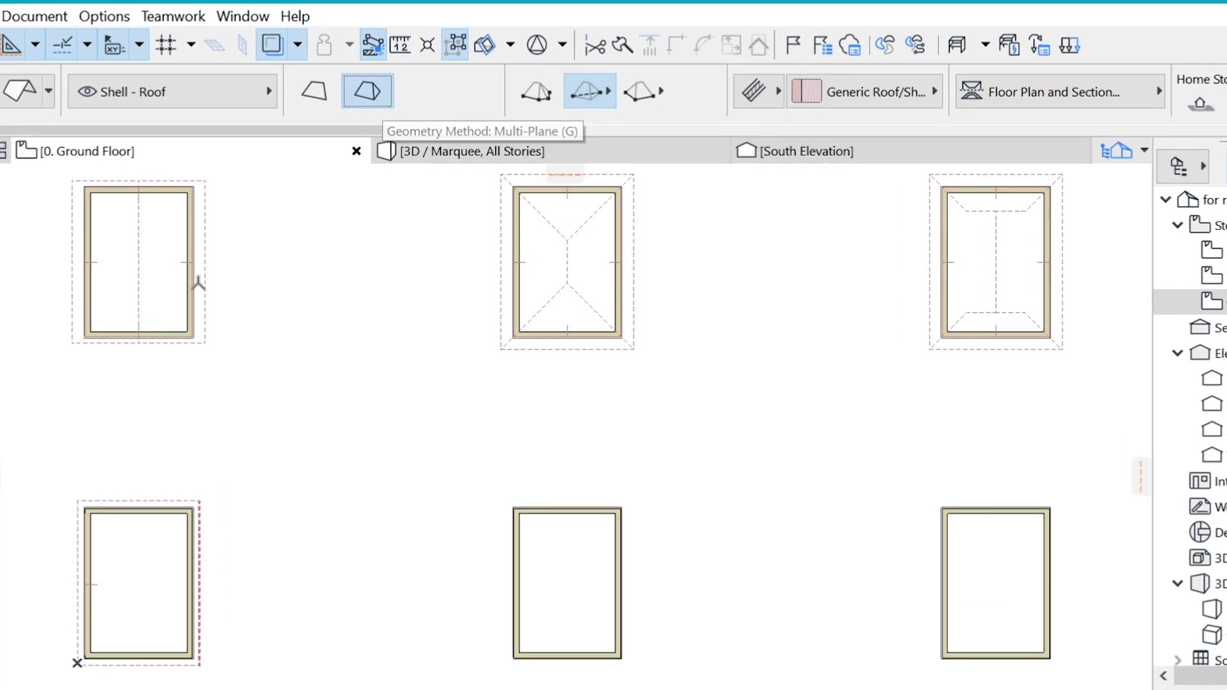
{"action": "left_click", "coordinate": [592, 97]}
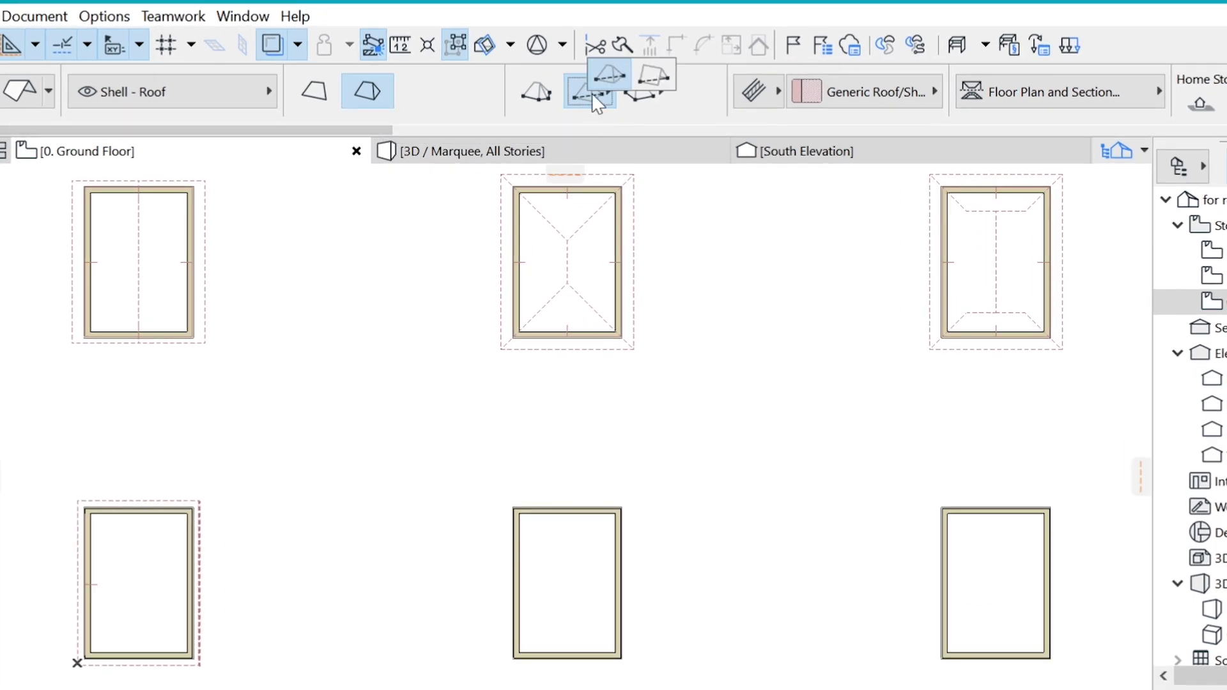
{"action": "left_click", "coordinate": [650, 74]}
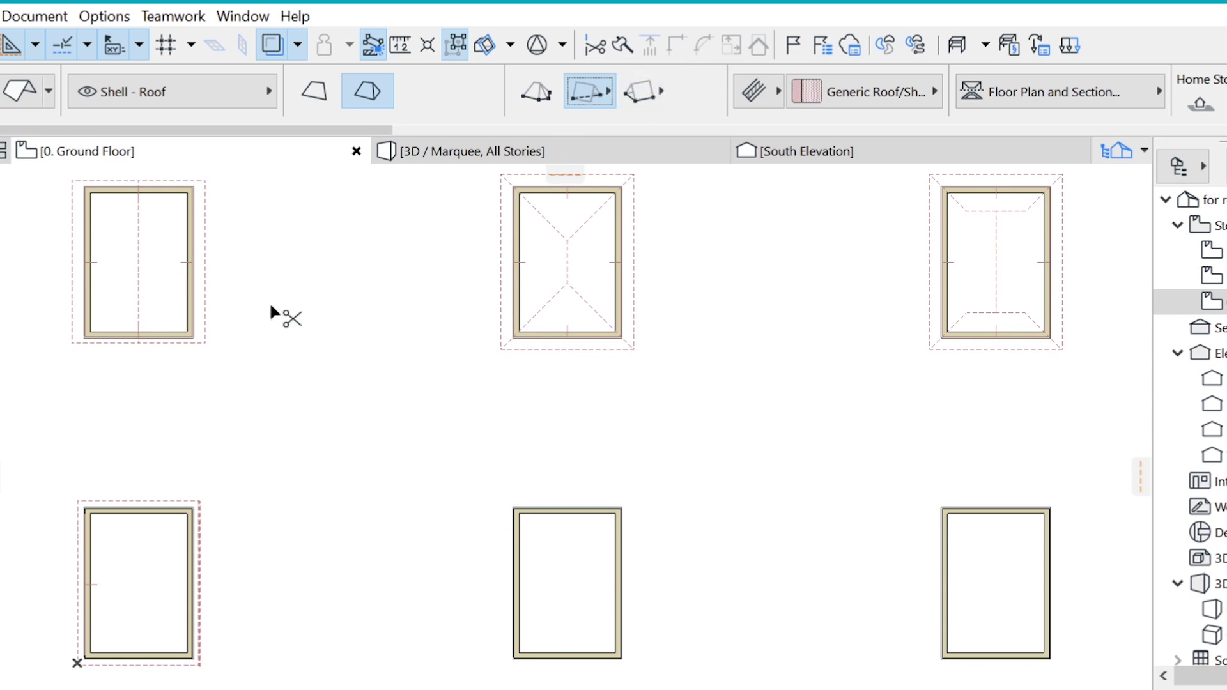
{"action": "key", "text": "ctrl+t"}
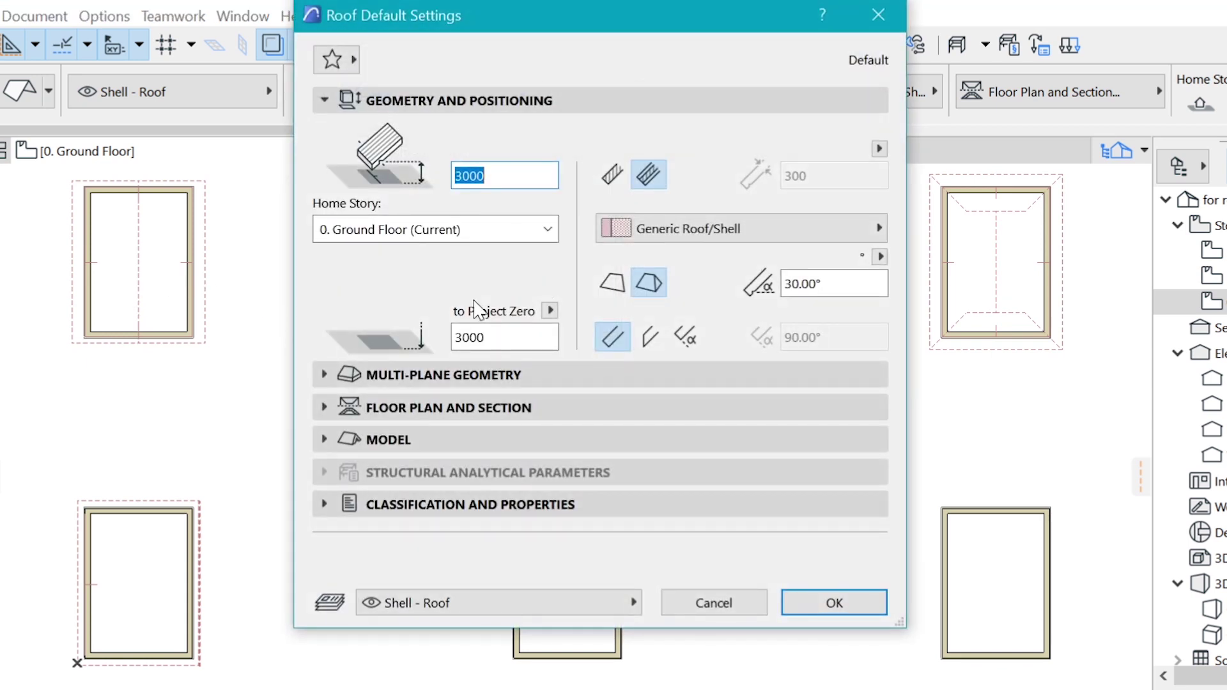
- Replace the 30.00° default roof pitch with 10 and confirm the dialog
{"action": "left_click", "coordinate": [794, 288]}
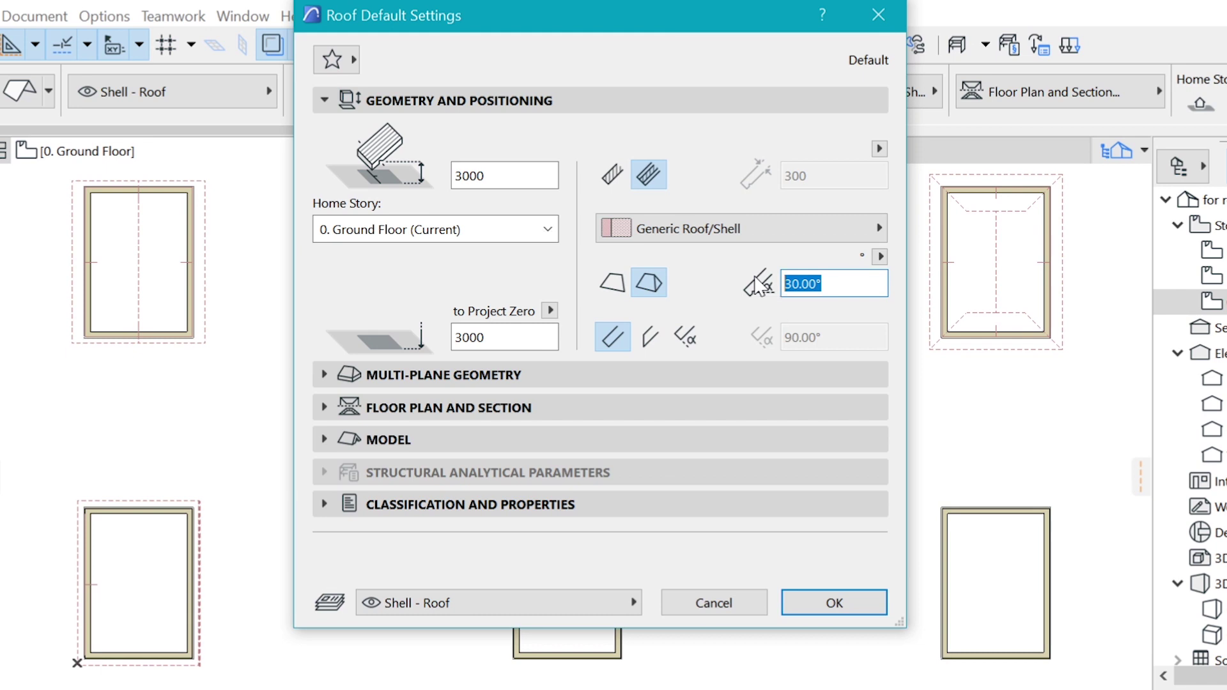
{"action": "key", "text": "BackSpace"}
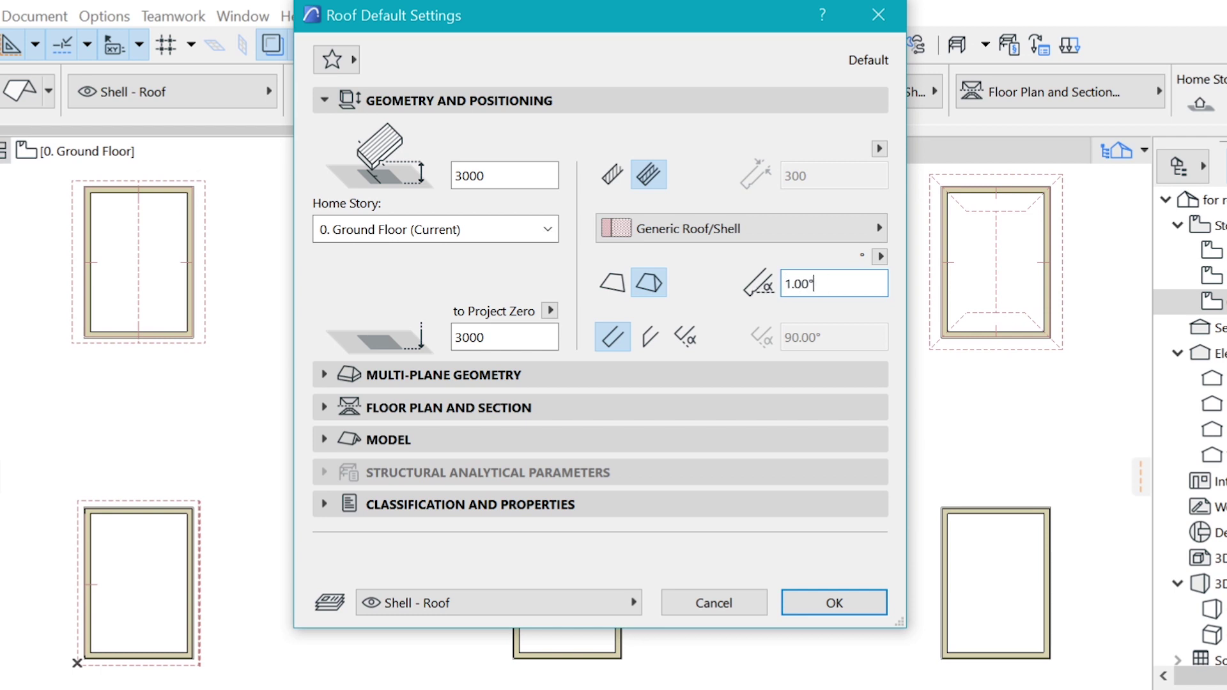
{"action": "left_click_drag", "start_coordinate": [879, 277], "coordinate": [739, 288]}
{"action": "type", "text": "10"}
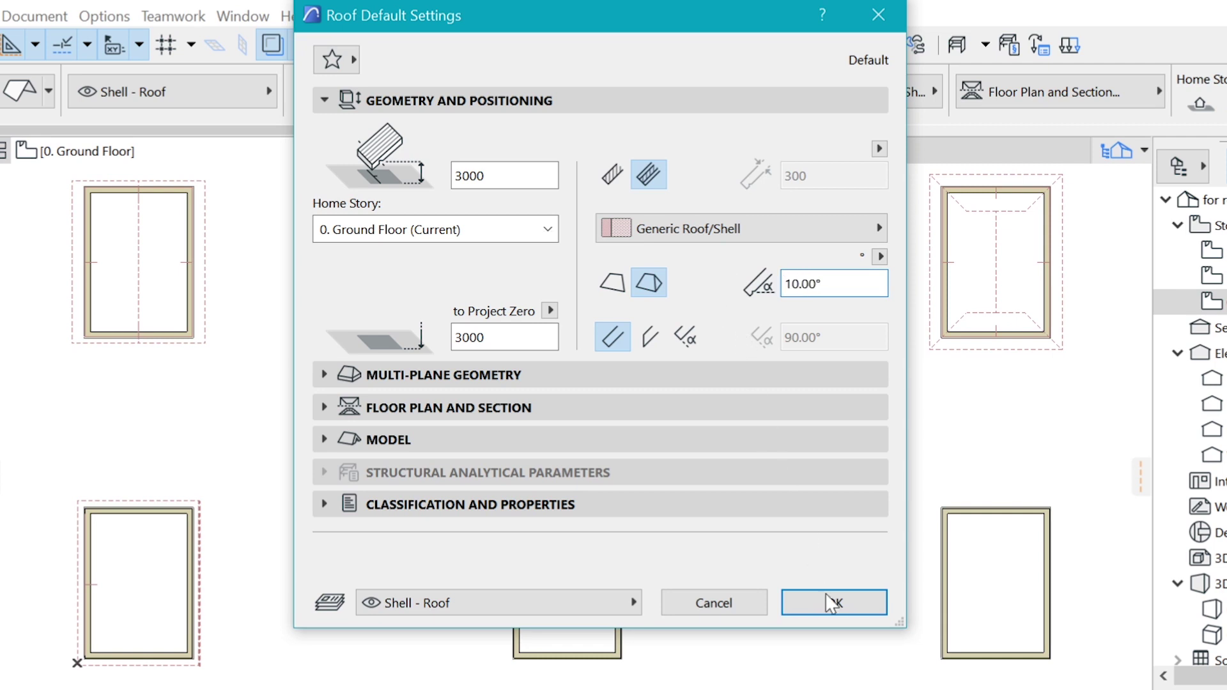
{"action": "left_click", "coordinate": [832, 603]}
- Draw a 10° multi-plane roof from the bottom-left to the top-right wall corner
{"action": "scroll", "coordinate": [618, 505], "scroll_direction": "up", "scroll_amount": 2}
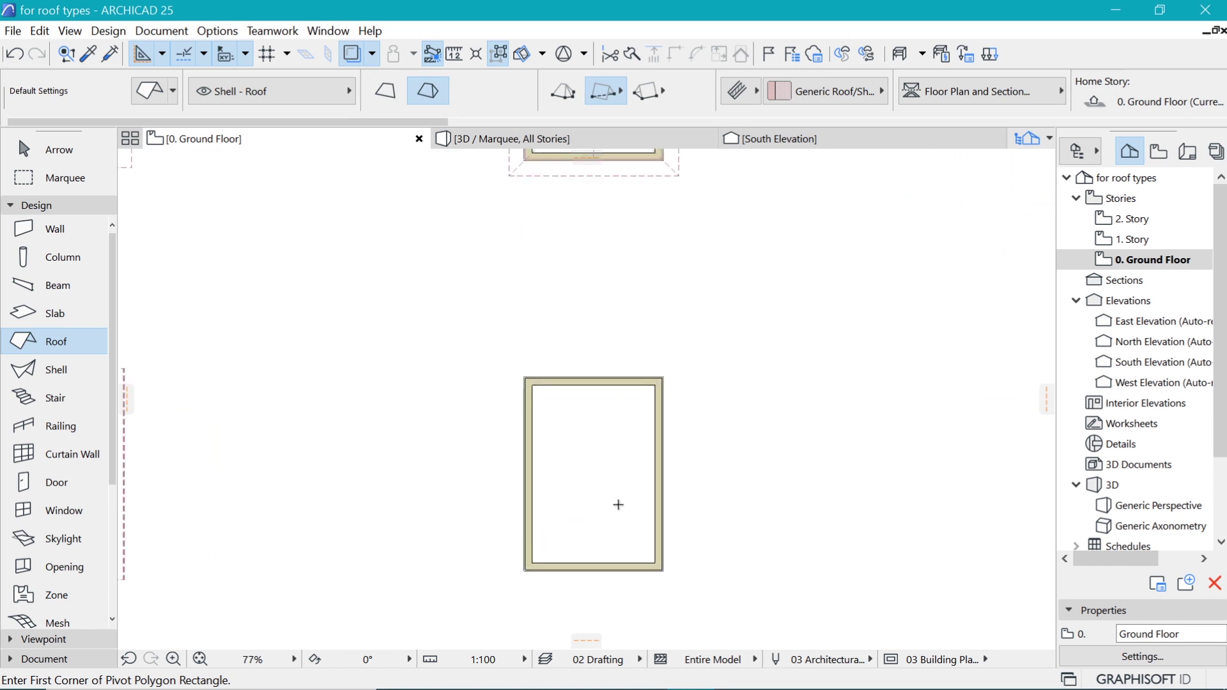
{"action": "scroll", "coordinate": [618, 505], "scroll_direction": "up", "scroll_amount": 2}
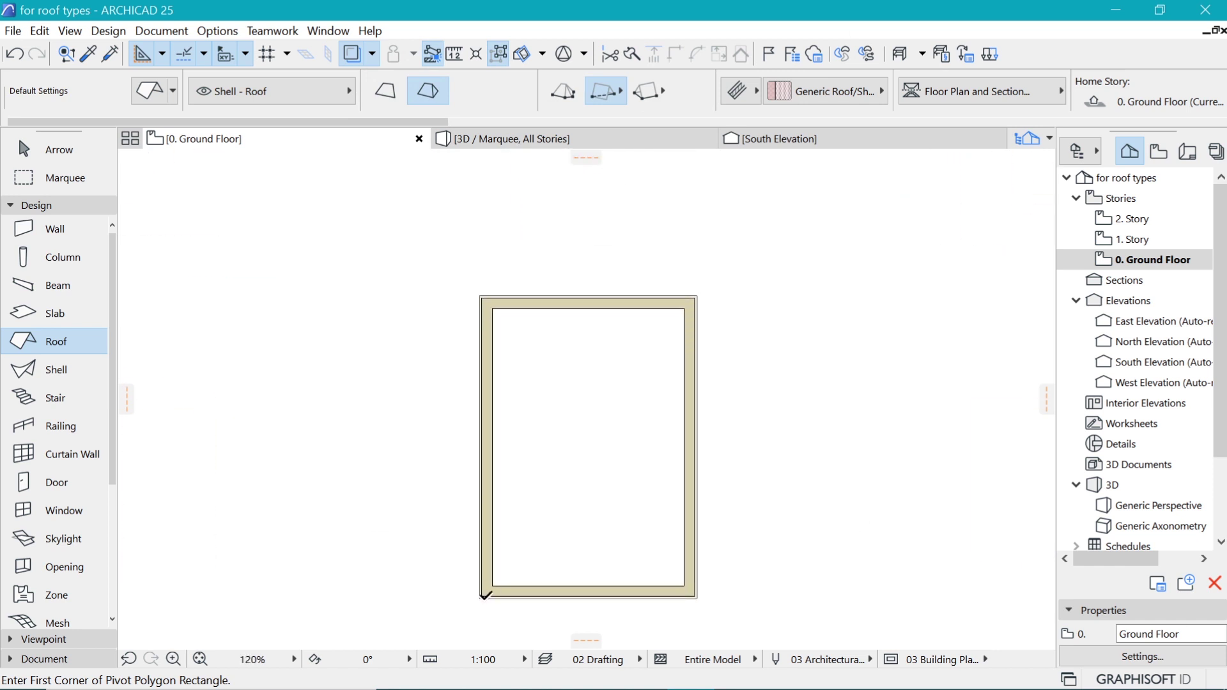
{"action": "left_click", "coordinate": [485, 595]}
{"action": "scroll", "coordinate": [703, 293], "scroll_direction": "up", "scroll_amount": 2}
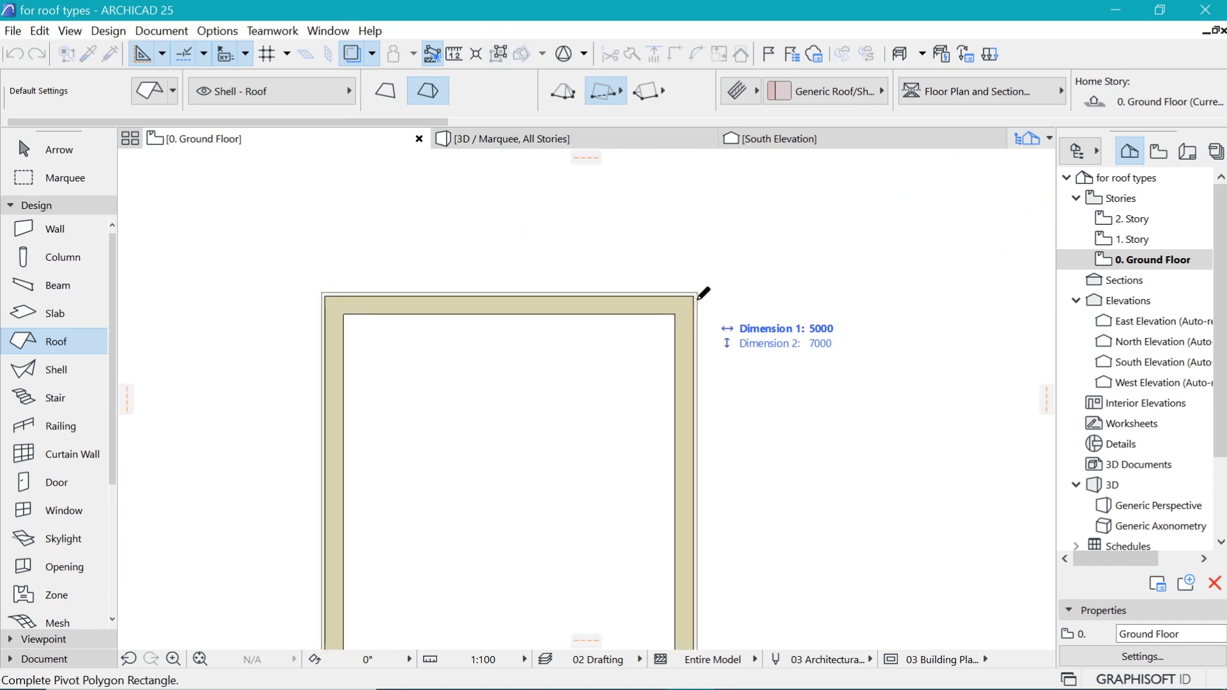
{"action": "left_click", "coordinate": [703, 293]}
{"action": "scroll", "coordinate": [534, 286], "scroll_direction": "down", "scroll_amount": 4}
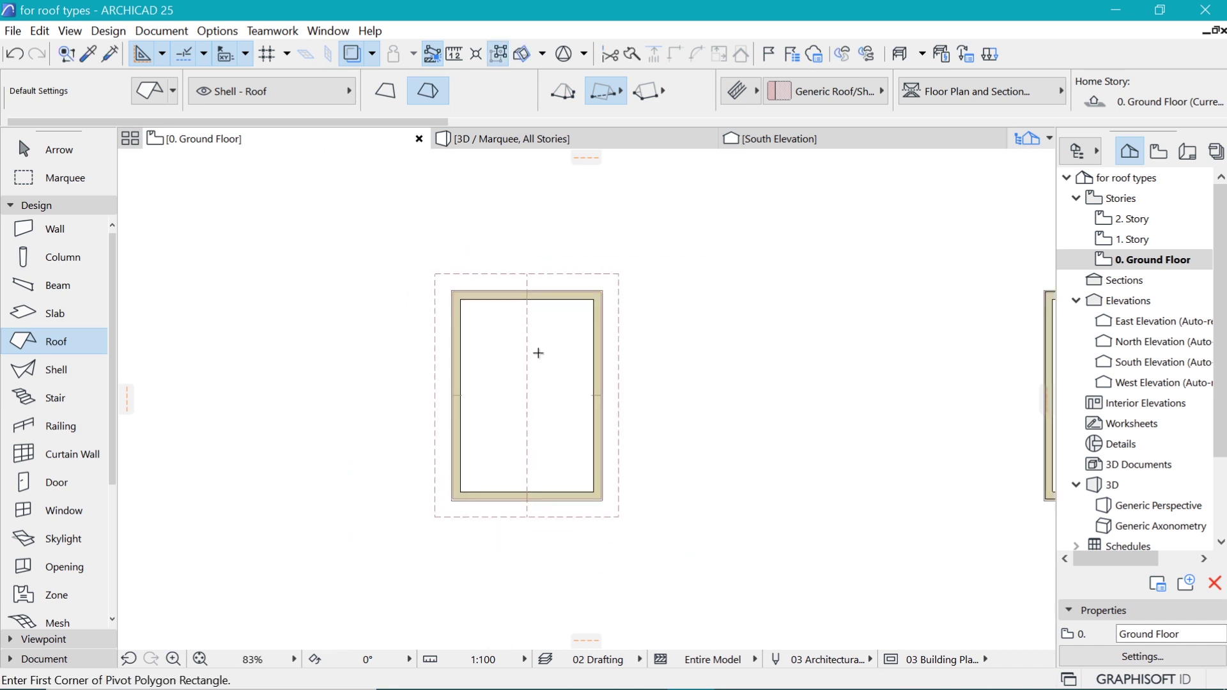
{"action": "scroll", "coordinate": [524, 283], "scroll_direction": "up", "scroll_amount": 1}
- Offset the roof's top and bottom edges individually in toward the walls
{"action": "left_click", "coordinate": [538, 279], "text": "shift"}
{"action": "left_click", "coordinate": [541, 273], "text": "shift"}
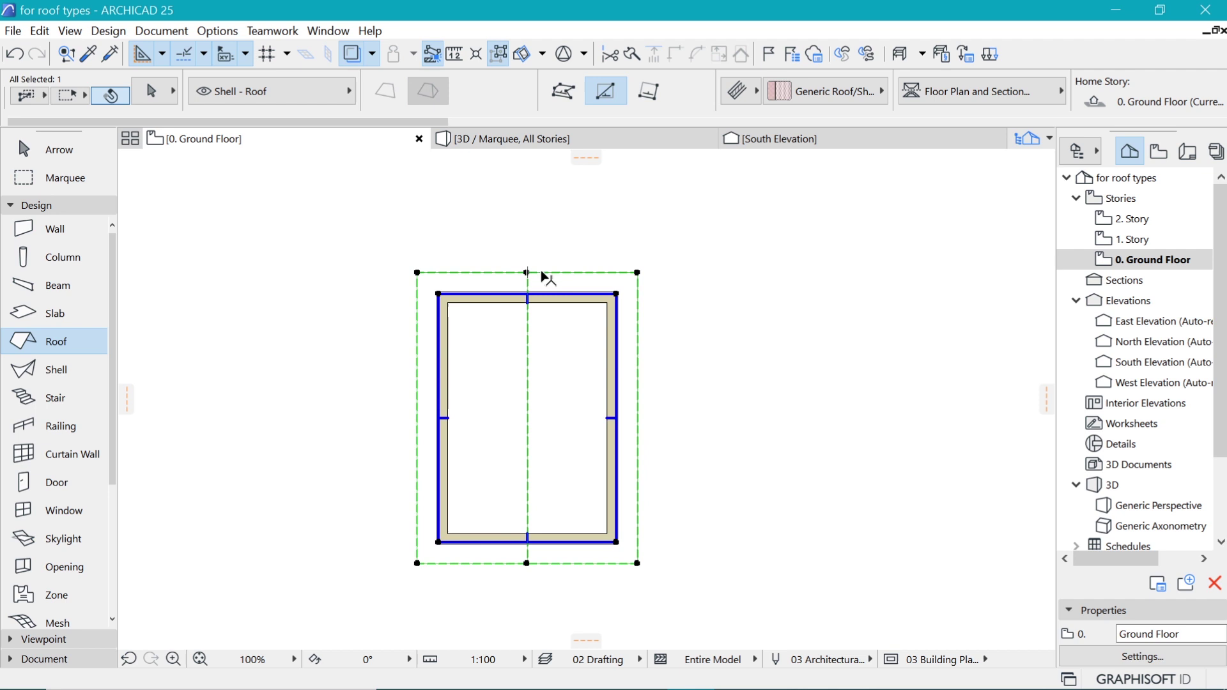
{"action": "left_click", "coordinate": [542, 273]}
{"action": "left_click", "coordinate": [803, 364]}
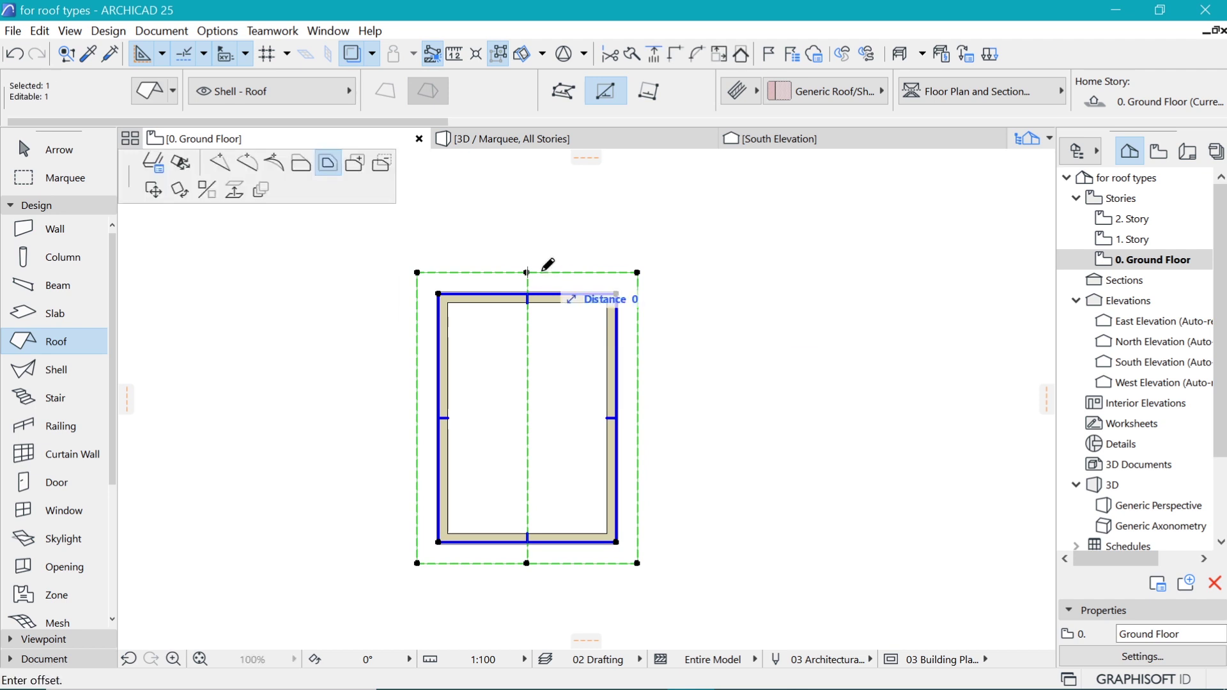
{"action": "left_click", "coordinate": [303, 170]}
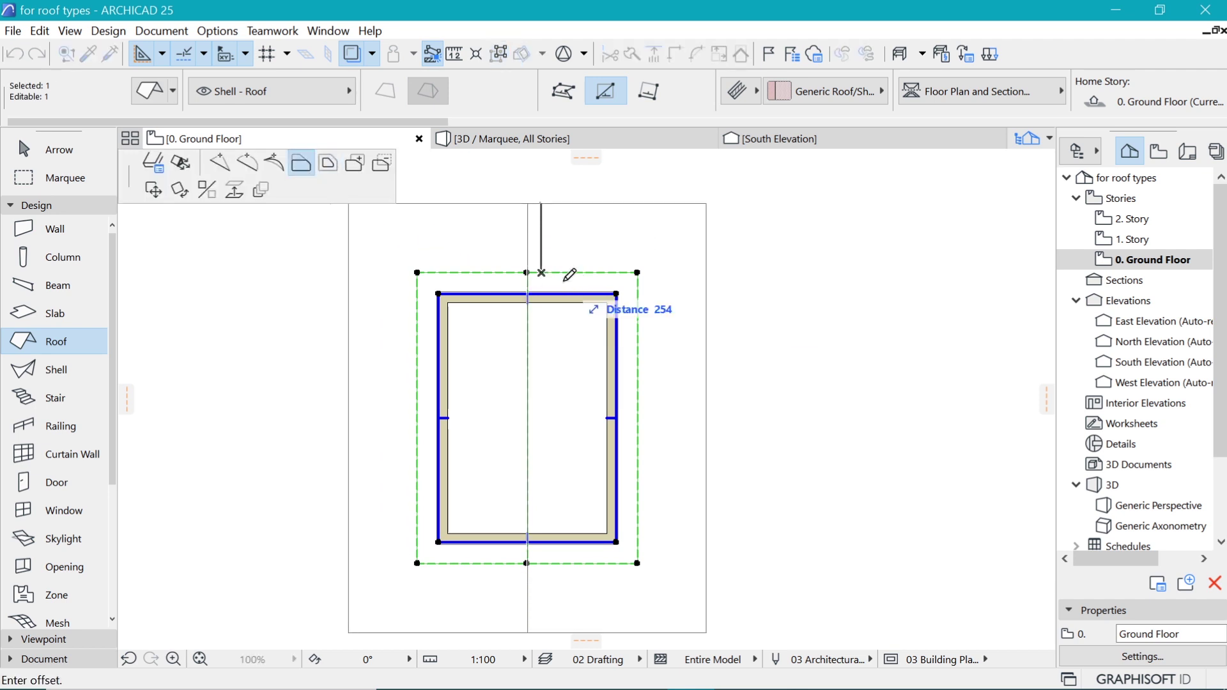
{"action": "left_click", "coordinate": [542, 282]}
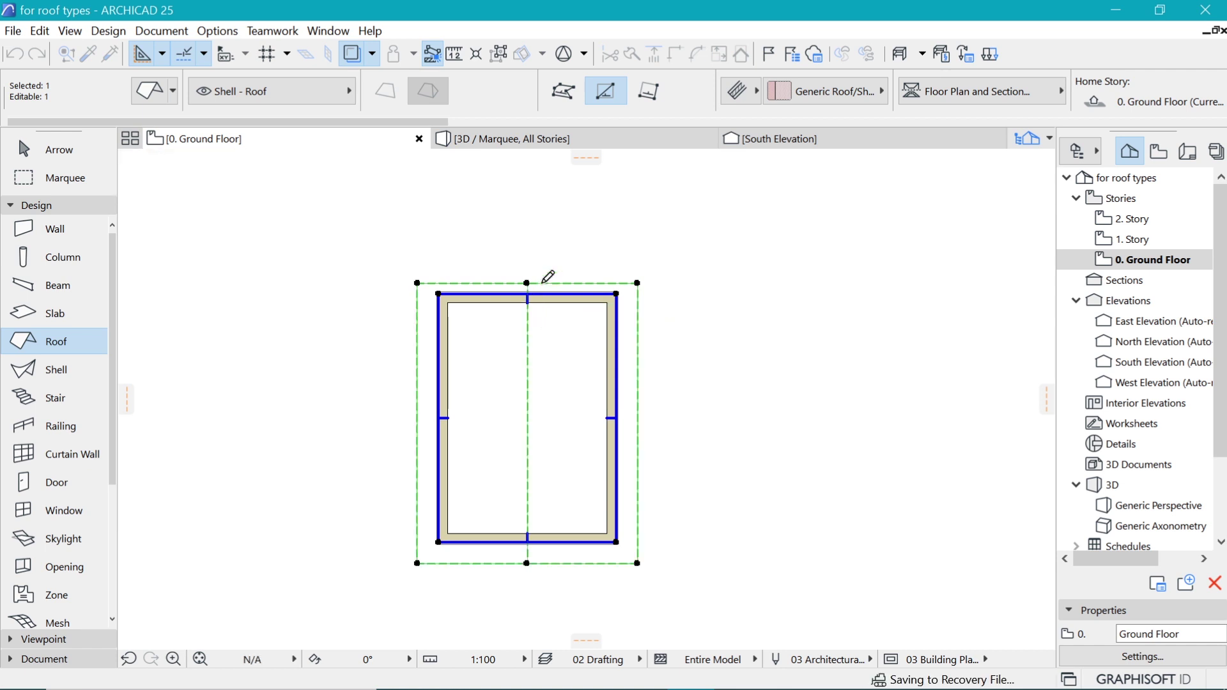
{"action": "left_click", "coordinate": [544, 544]}
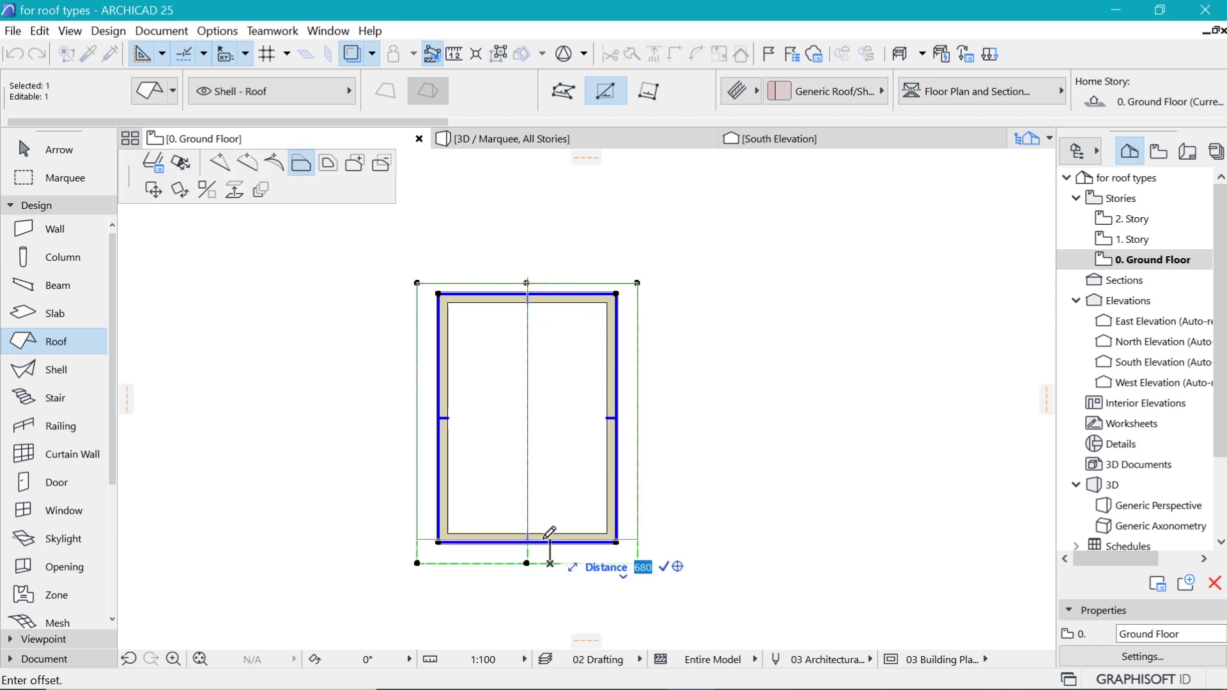
{"action": "left_click", "coordinate": [549, 552]}
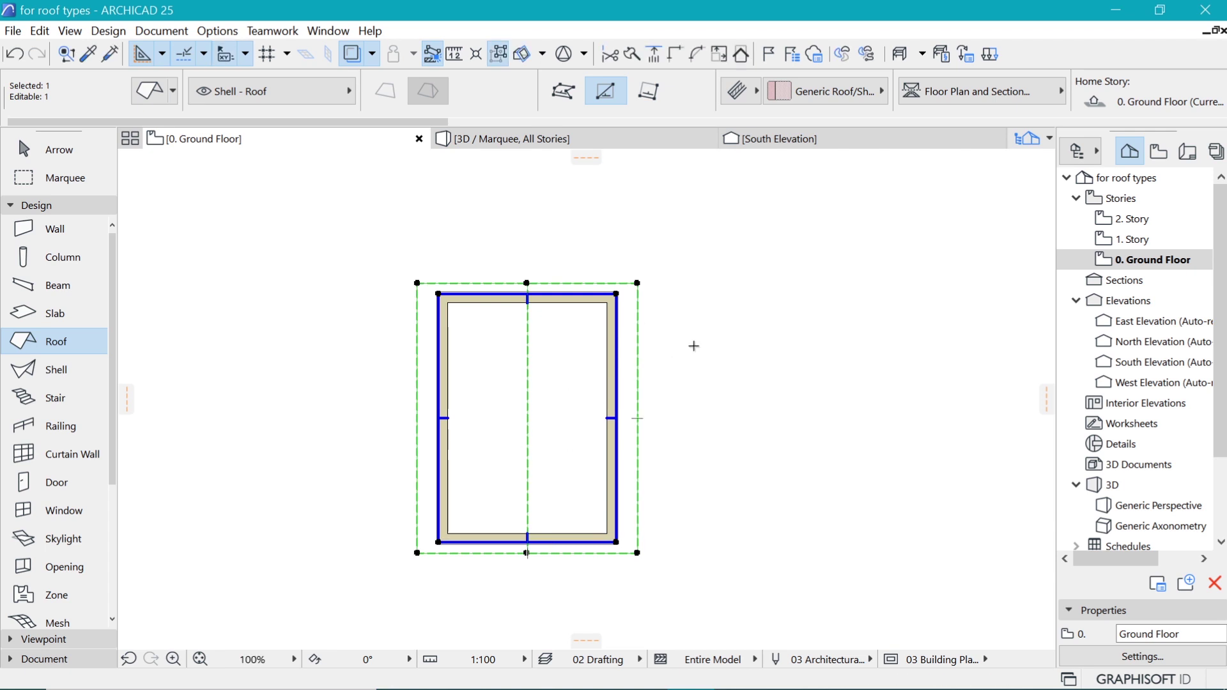
{"action": "right_click", "coordinate": [685, 326]}
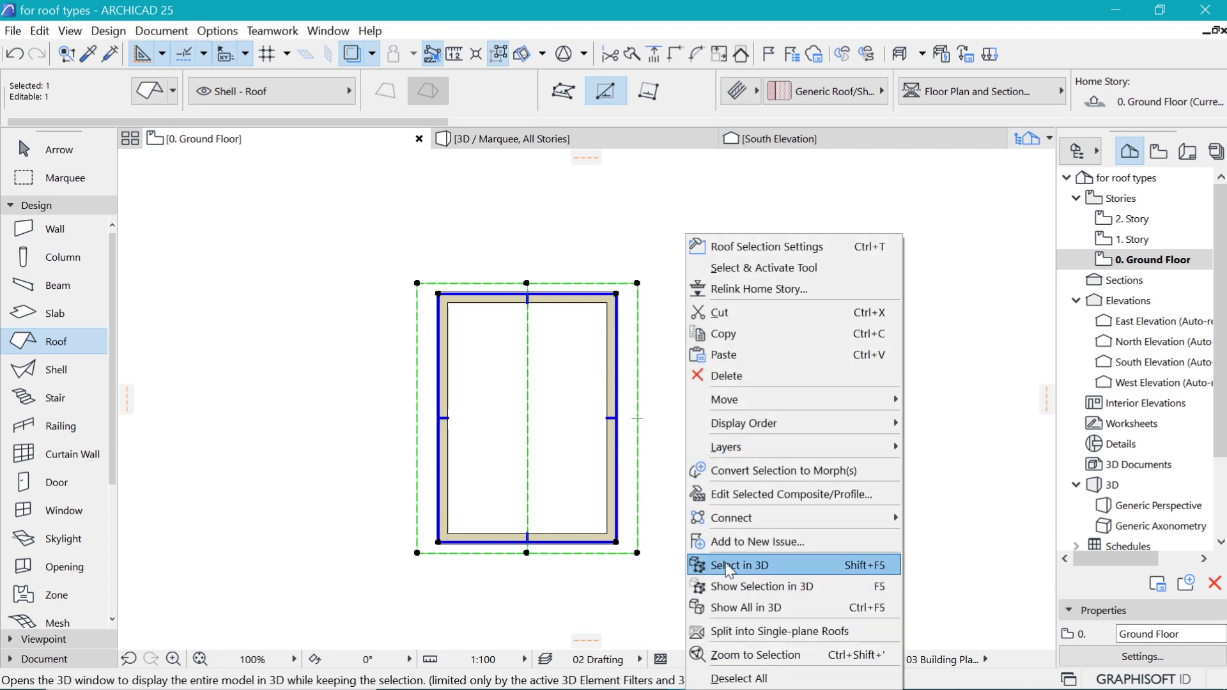
- Split the 10° roof into single-plane roofs, then marquee the building and view it in 3D with F5
{"action": "left_click", "coordinate": [749, 634]}
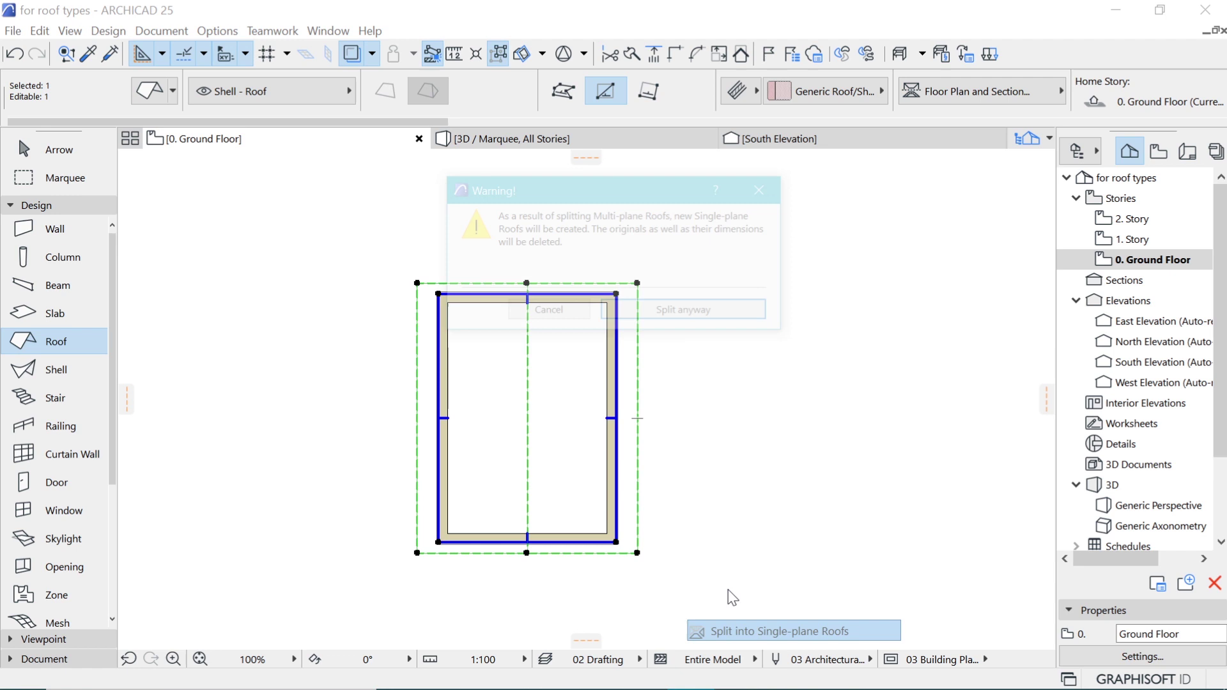
{"action": "left_click", "coordinate": [665, 316]}
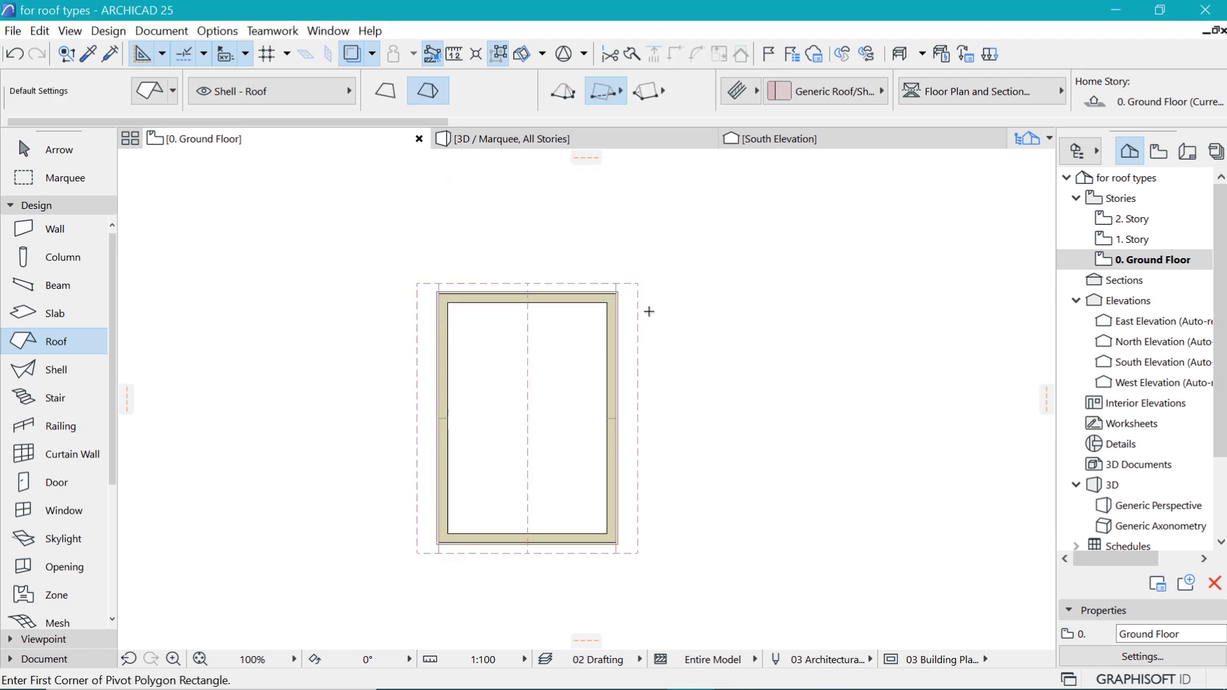
{"action": "left_click", "coordinate": [39, 180]}
{"action": "left_click", "coordinate": [358, 242]}
{"action": "left_click", "coordinate": [718, 584]}
{"action": "key", "text": "F5"}
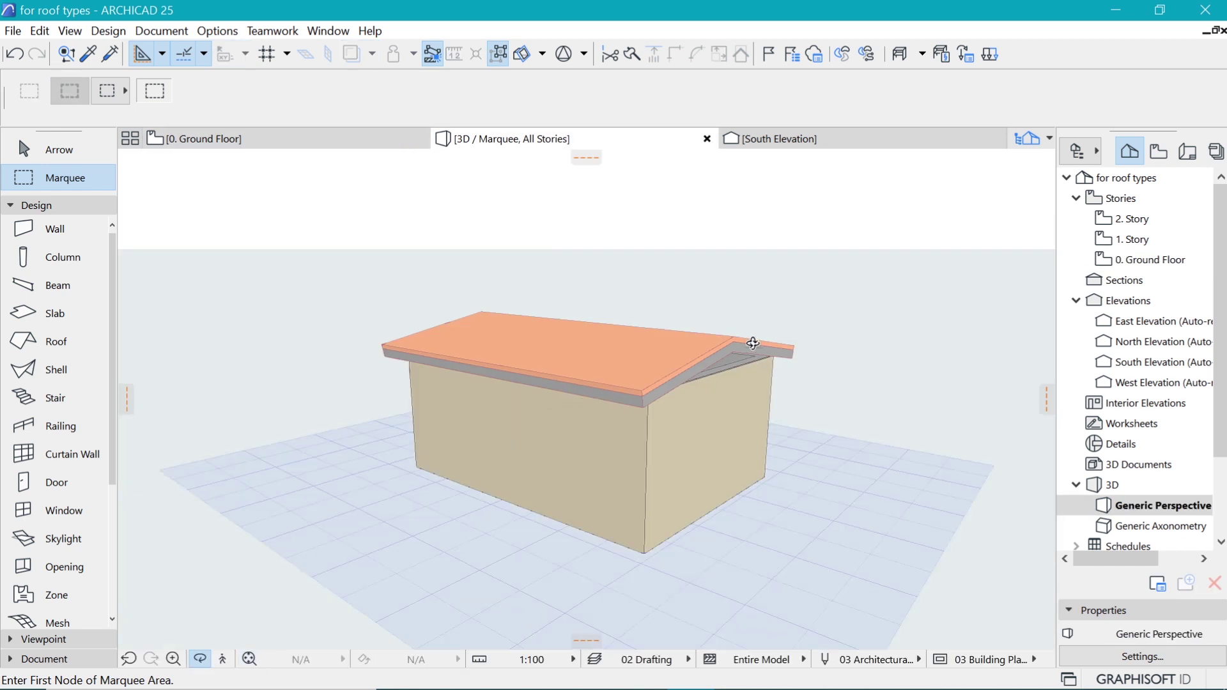
- Select both roof planes and set their pitch to -10 so they slope inward
{"action": "key", "text": "ctrl+a"}
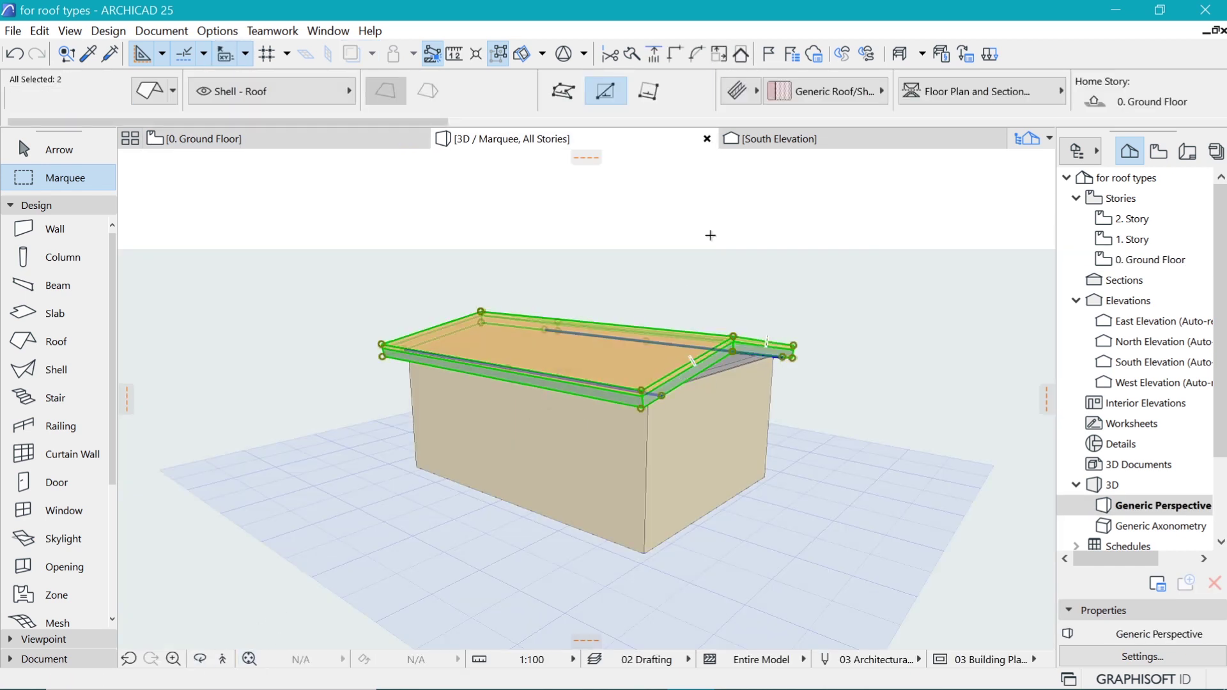
{"action": "key", "text": "ctrl+t"}
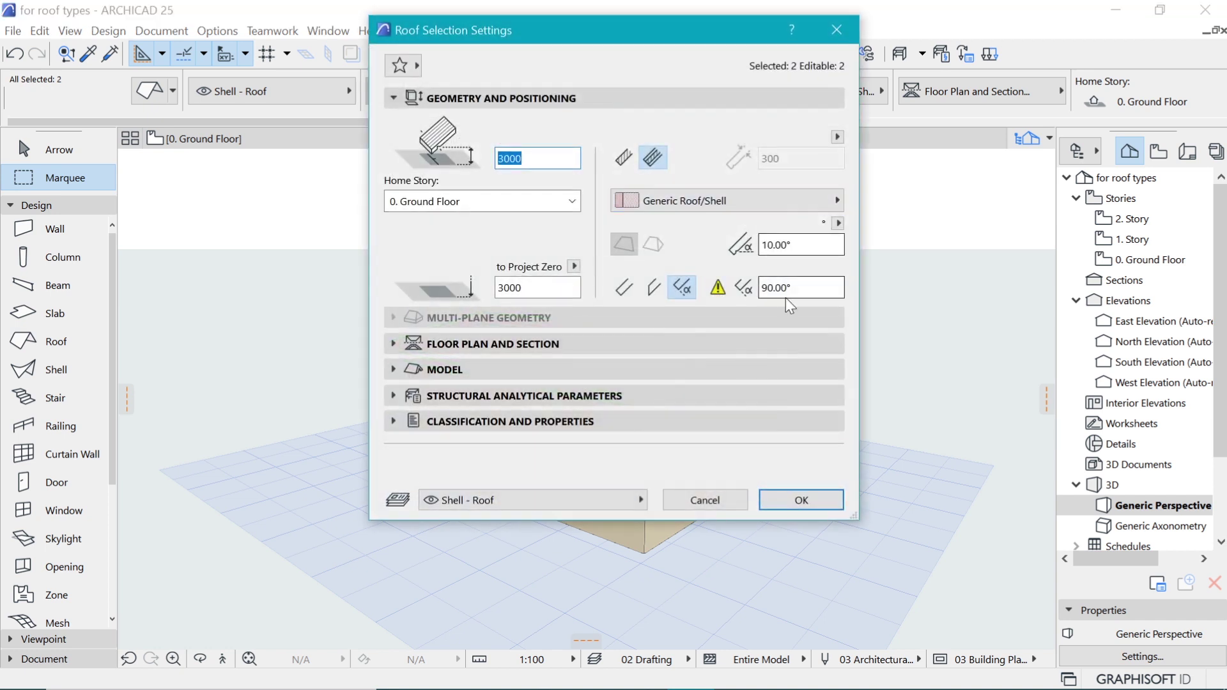
{"action": "left_click", "coordinate": [807, 246]}
{"action": "type", "text": "-10"}
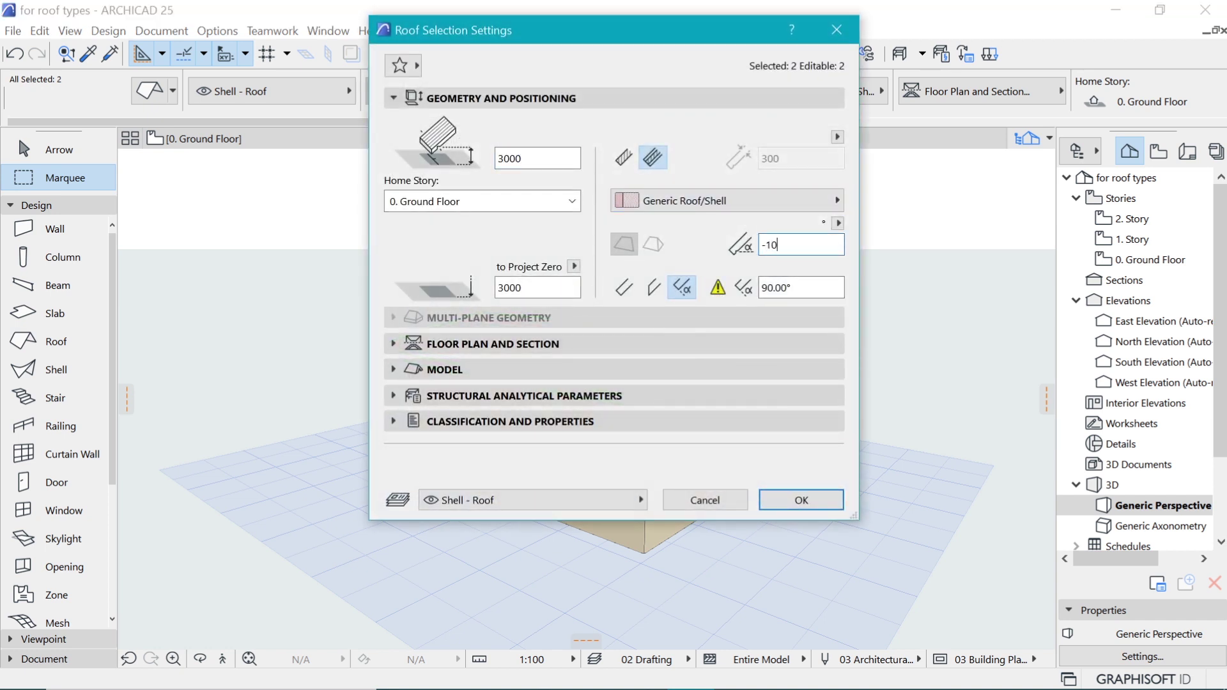
{"action": "key", "text": "Return"}
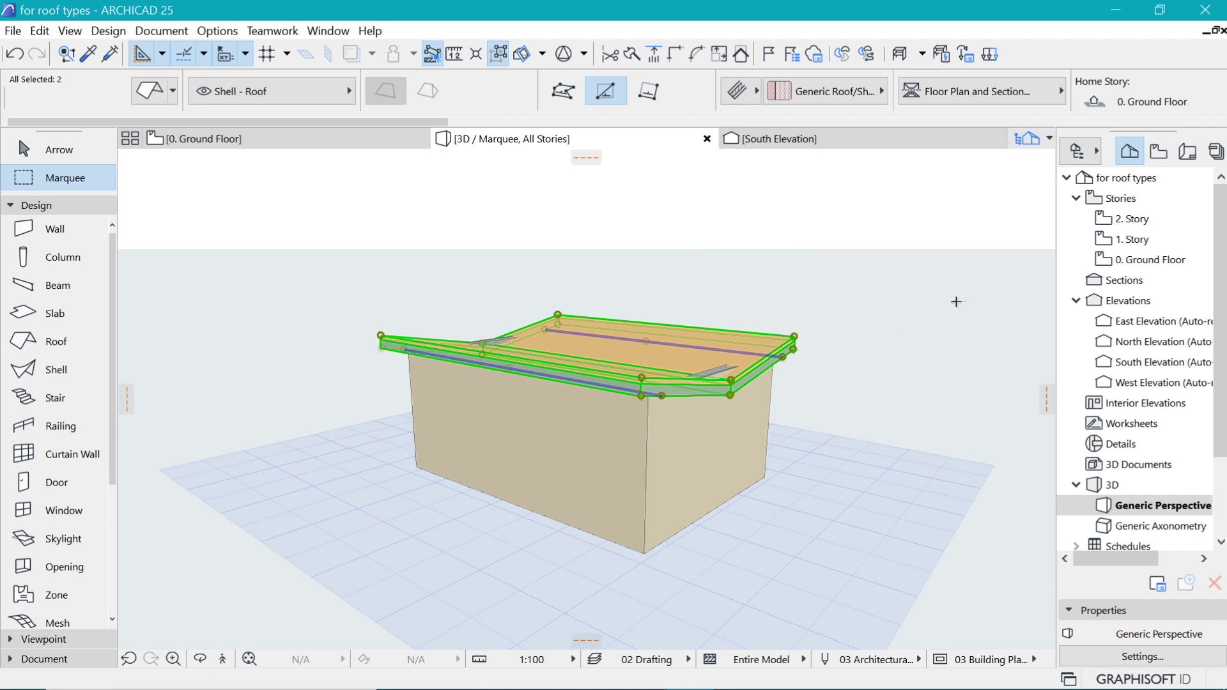
{"action": "key", "text": "Escape"}
- Trim both end walls to the butterfly roof's underside and orbit to a low view to check
{"action": "left_click", "coordinate": [715, 368], "text": "shift"}
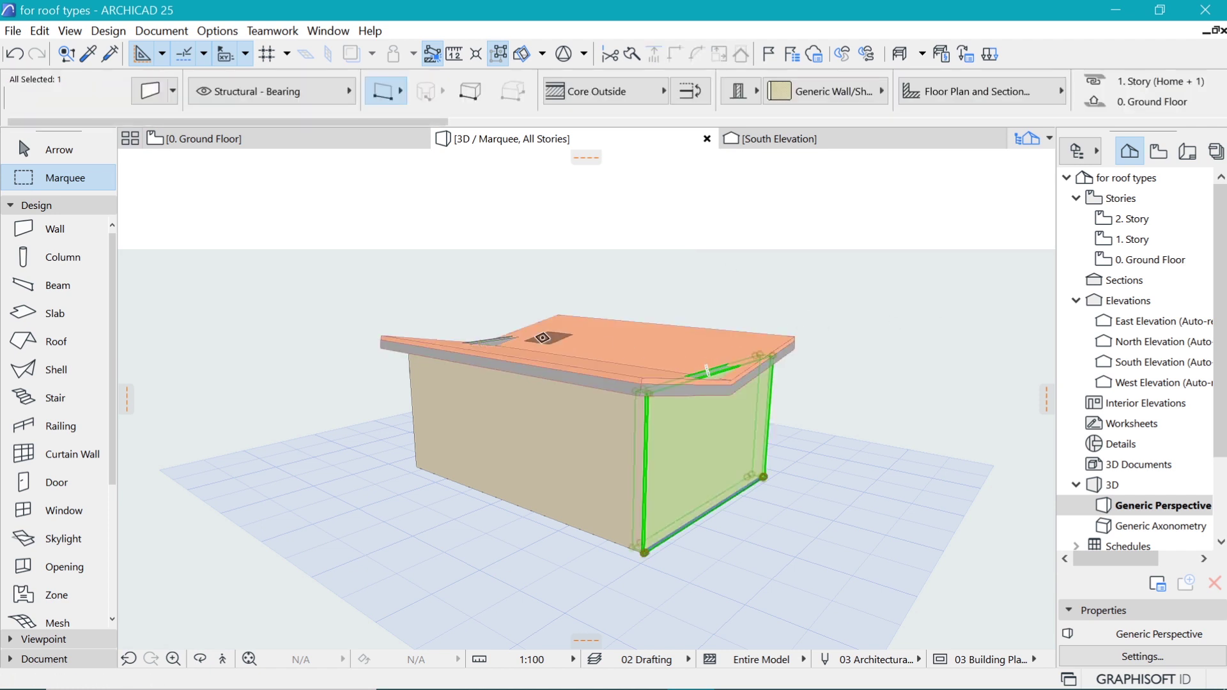
{"action": "left_click", "coordinate": [488, 343], "text": "shift"}
{"action": "scroll", "coordinate": [663, 304], "scroll_direction": "up", "scroll_amount": 4}
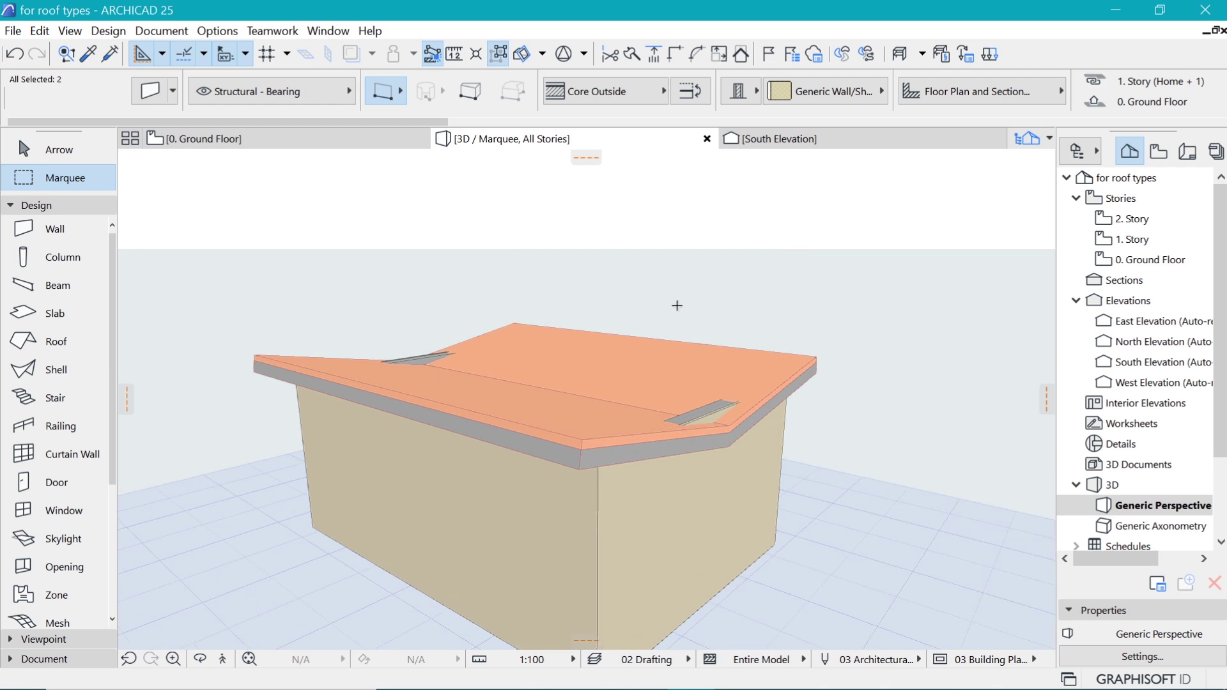
{"action": "left_click", "coordinate": [741, 55]}
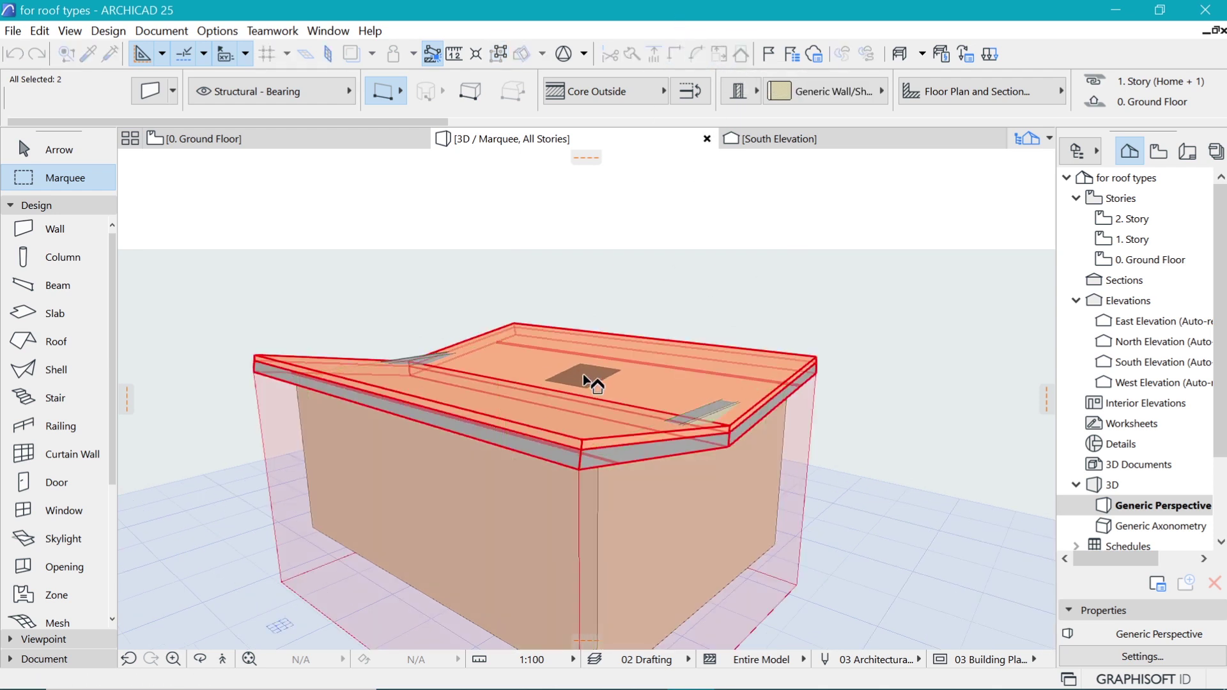
{"action": "left_click", "coordinate": [583, 377]}
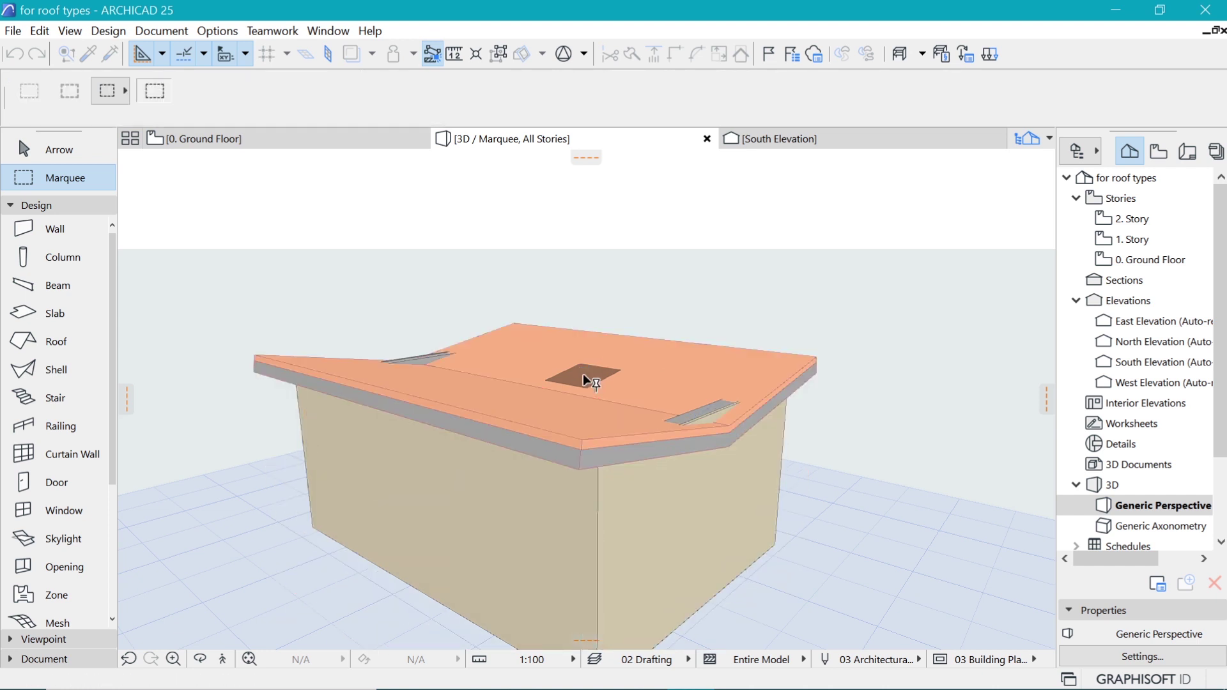
{"action": "key", "text": "Escape"}
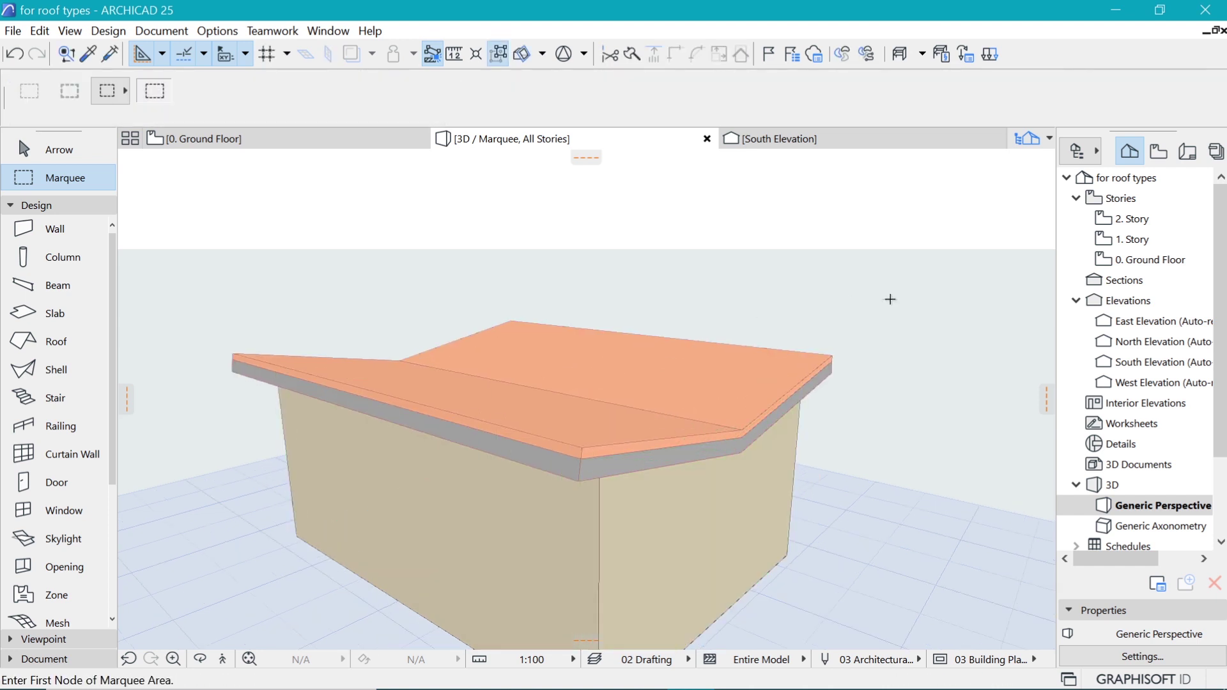
{"action": "middle_click_drag", "start_coordinate": [842, 334], "coordinate": [530, 333], "text": "shift"}
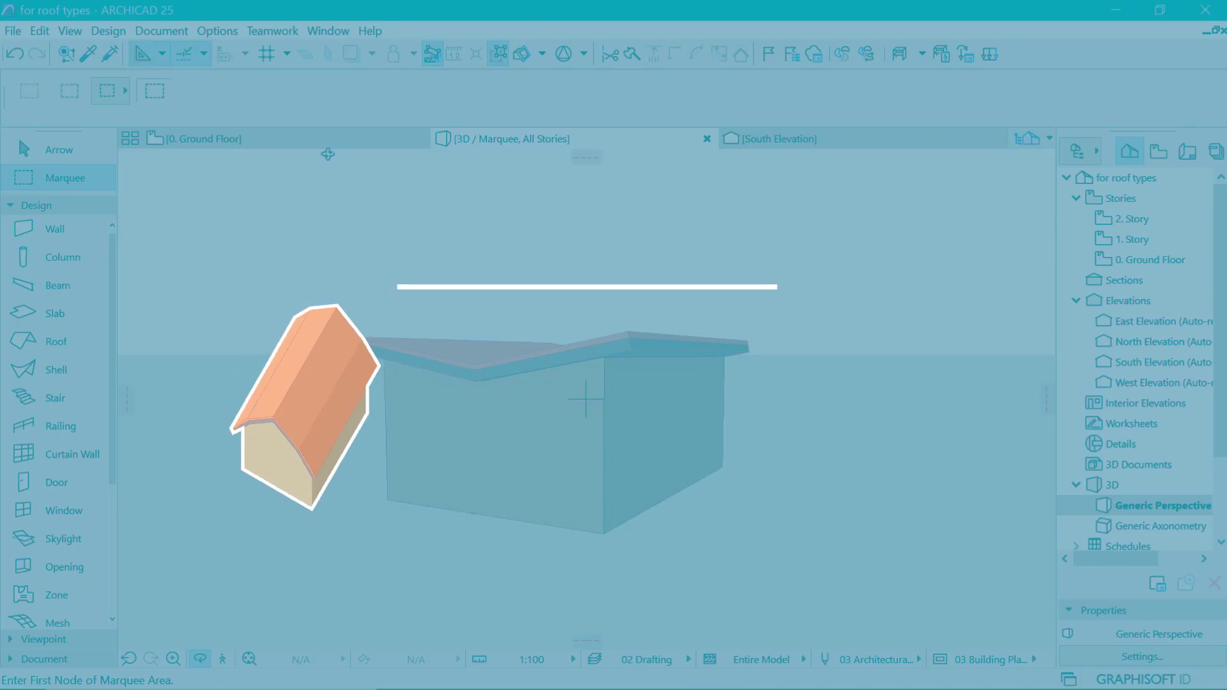
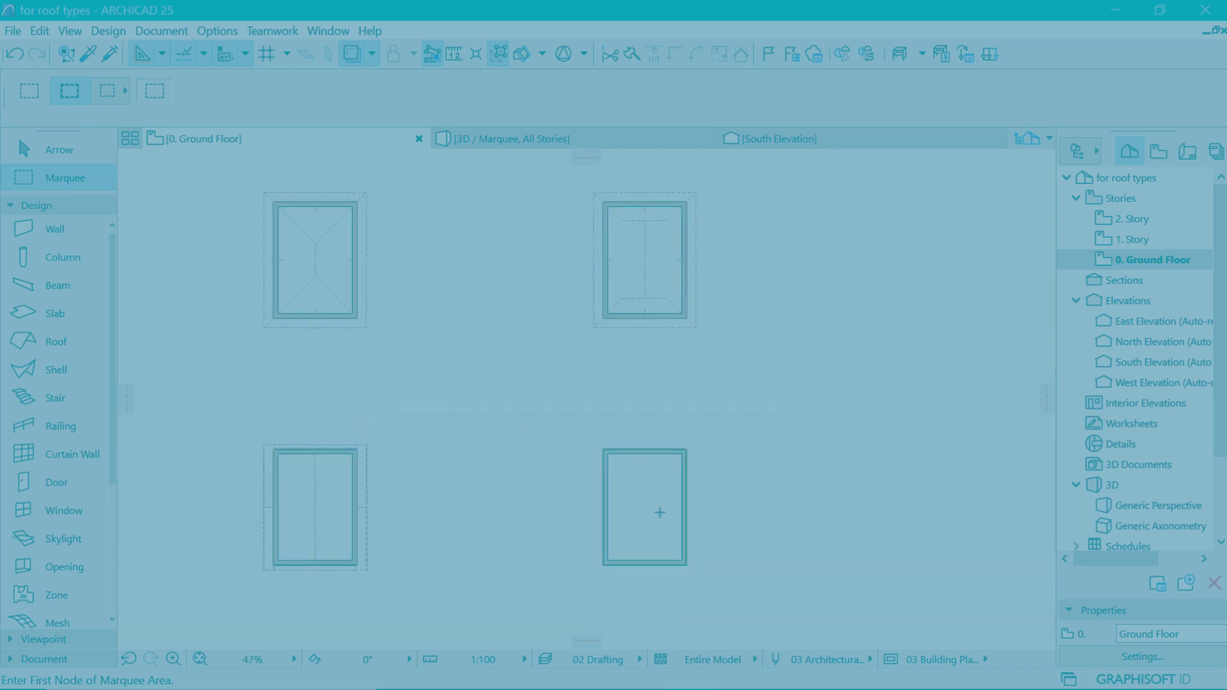
{"action": "scroll", "coordinate": [716, 415], "scroll_direction": "down", "scroll_amount": 1}
{"action": "scroll", "coordinate": [856, 387], "scroll_direction": "up", "scroll_amount": 2}
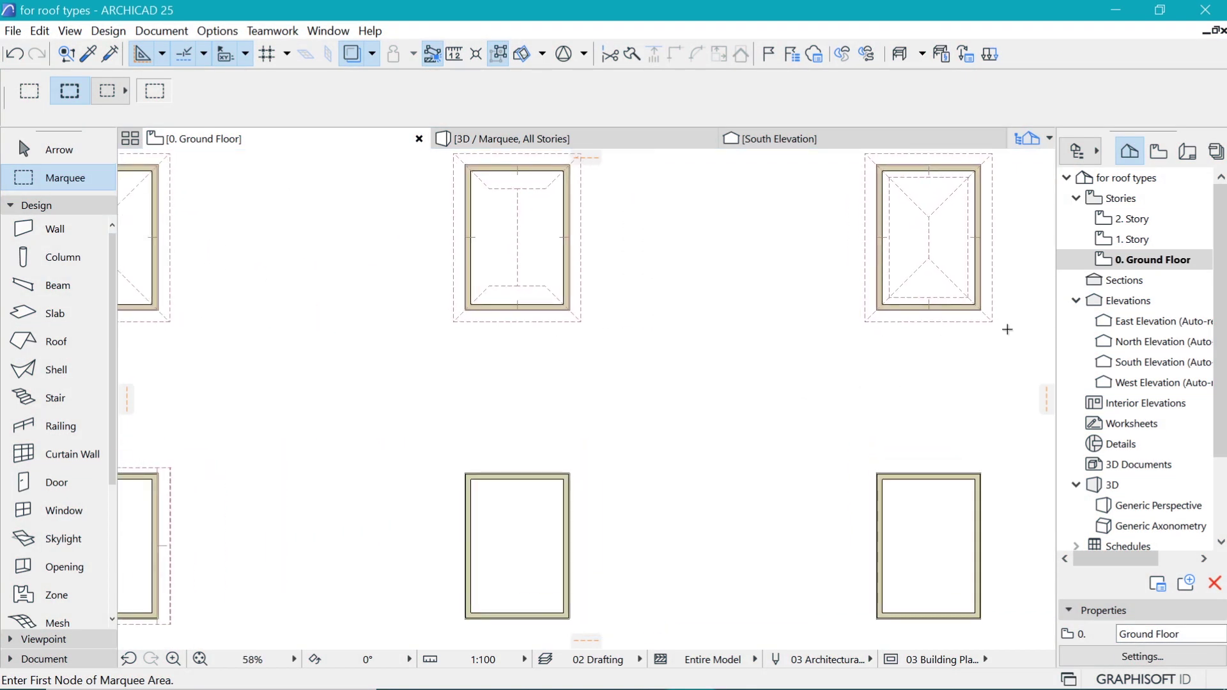
- Pick up the hip roof's settings and switch new roofs to multi-plane levels
{"action": "left_click", "coordinate": [984, 320], "text": "alt"}
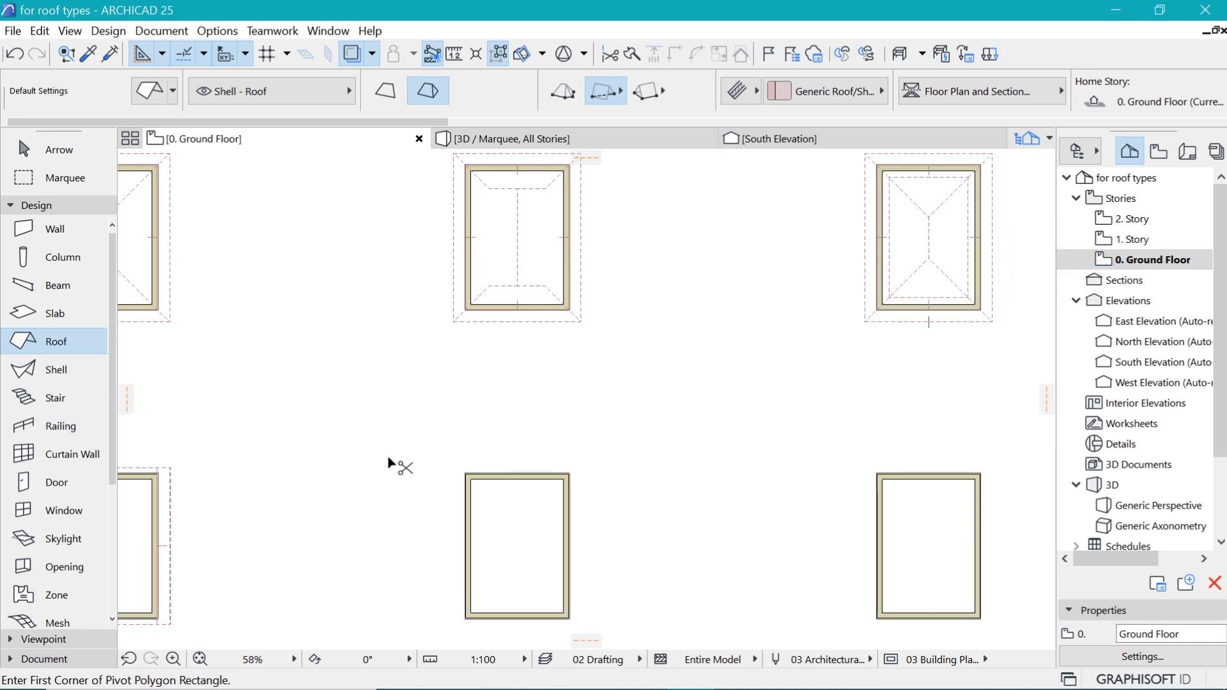
{"action": "key", "text": "ctrl+t"}
{"action": "left_click", "coordinate": [415, 320]}
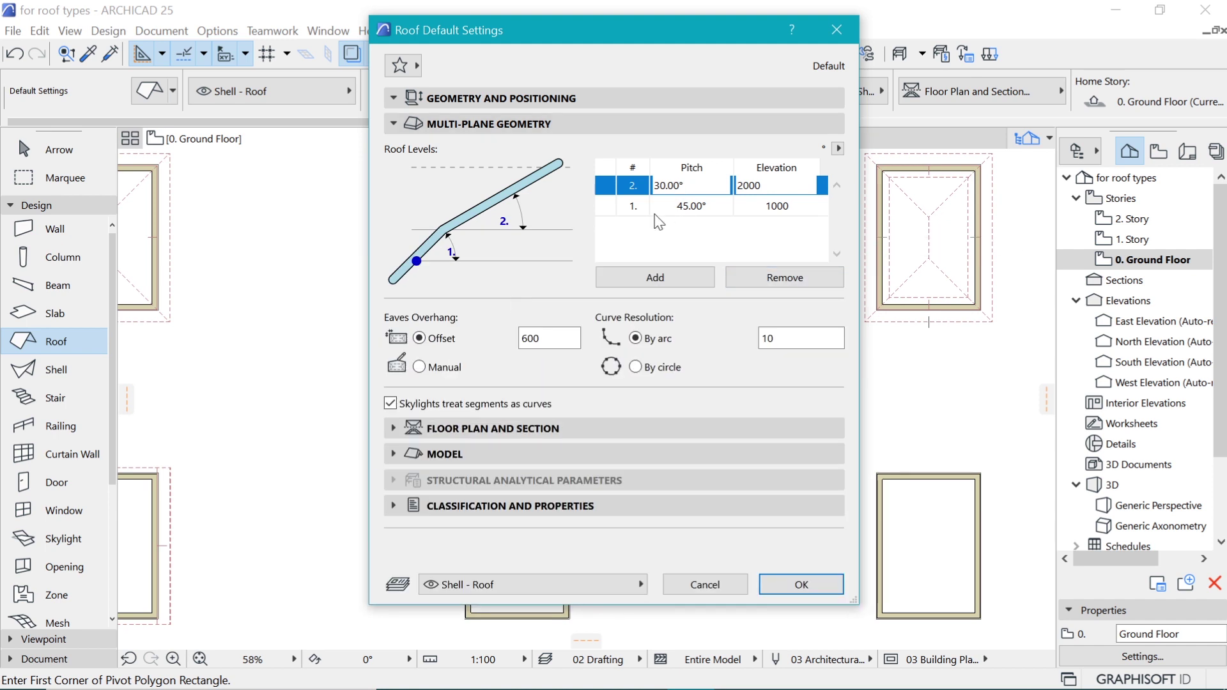
{"action": "left_click", "coordinate": [801, 584]}
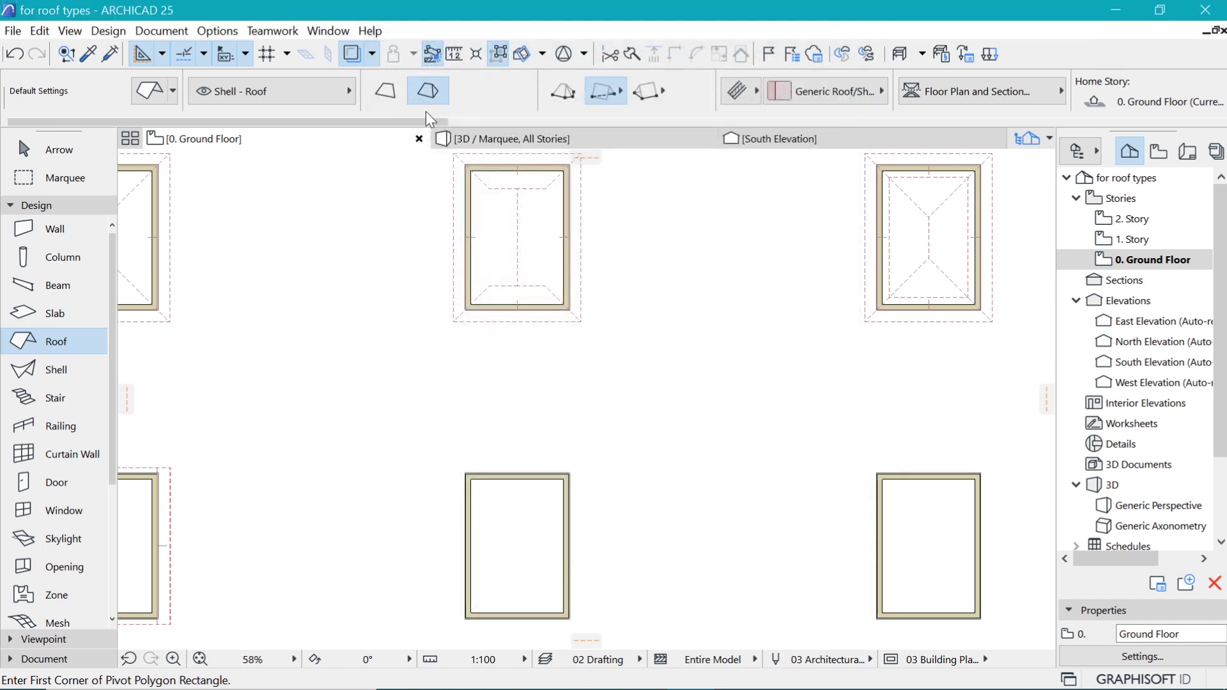
- Choose rectangle roof geometry, then try a hip roof over the lower plan and undo it
{"action": "left_click", "coordinate": [612, 99]}
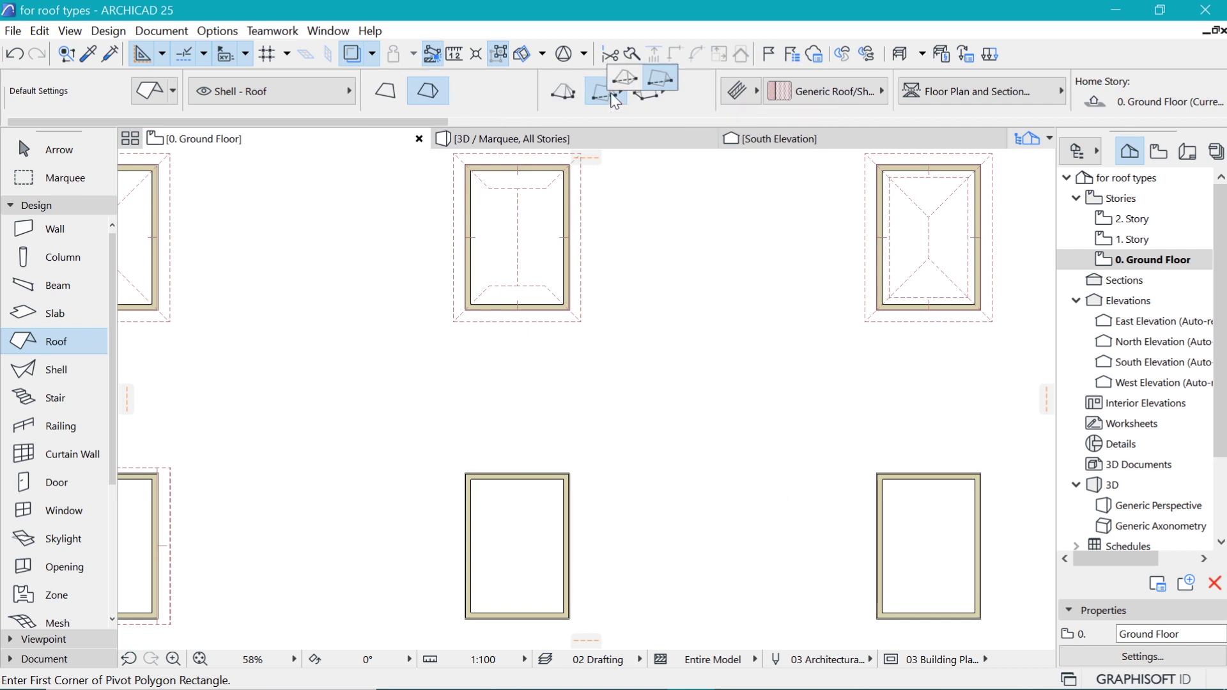
{"action": "left_click", "coordinate": [660, 87]}
{"action": "scroll", "coordinate": [482, 378], "scroll_direction": "up", "scroll_amount": 3}
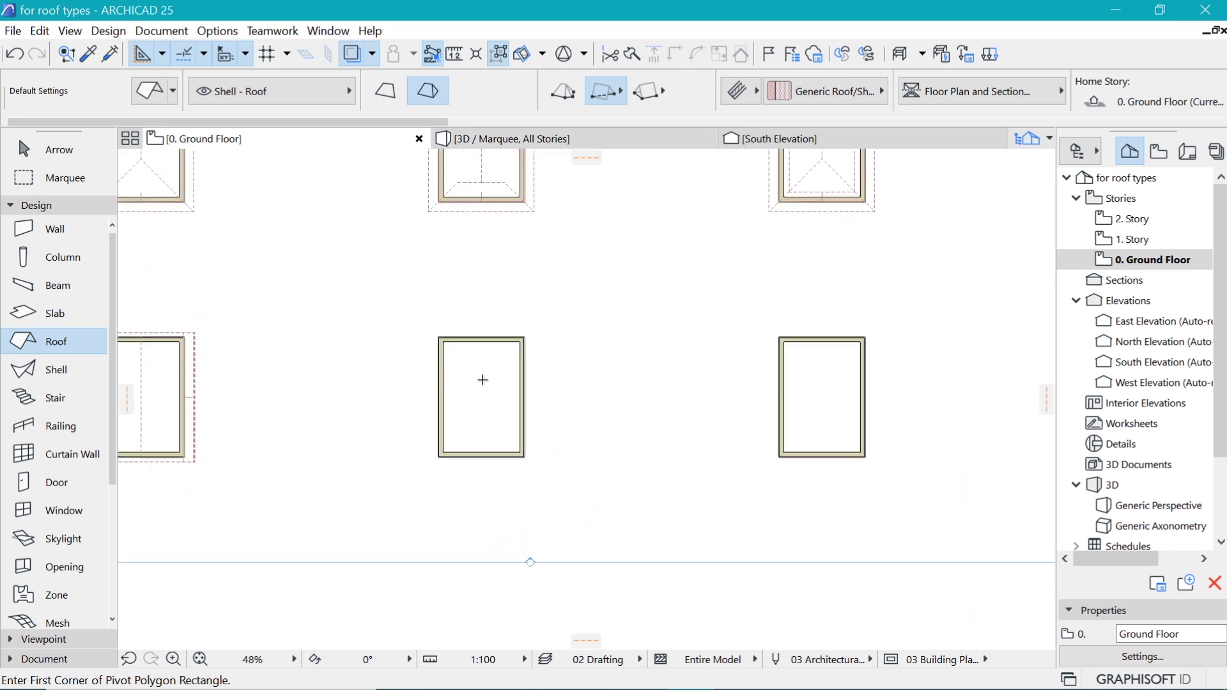
{"action": "scroll", "coordinate": [431, 505], "scroll_direction": "up", "scroll_amount": 3}
{"action": "left_click", "coordinate": [632, 530]}
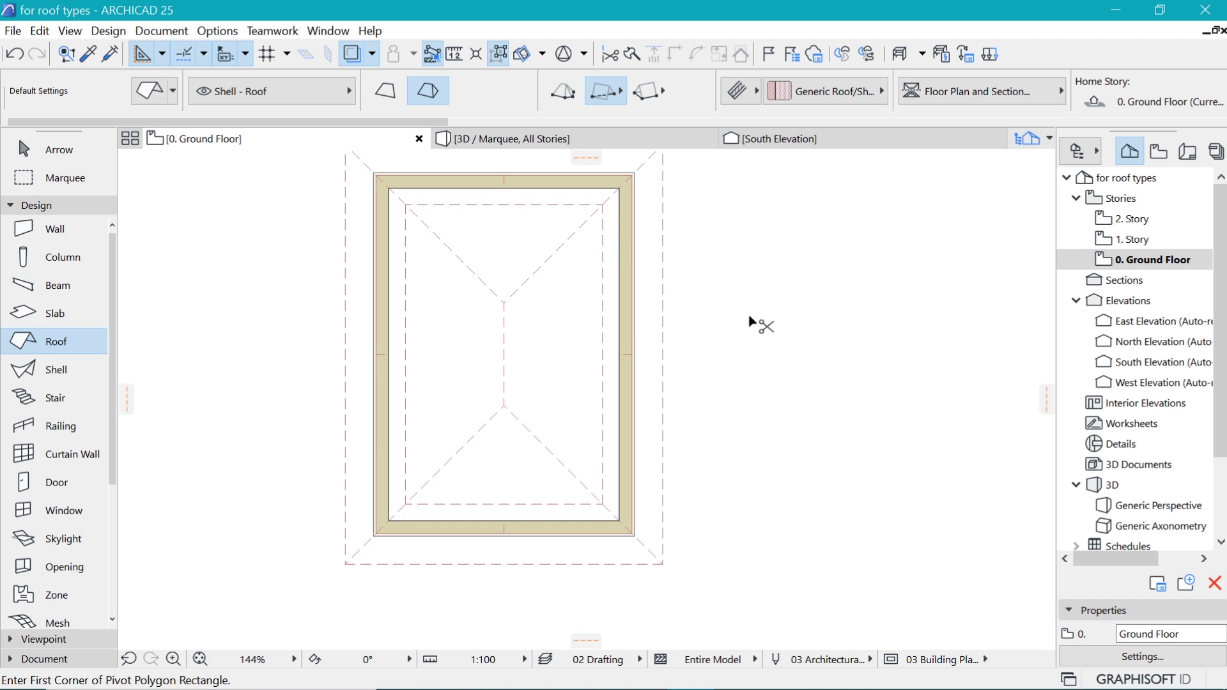
{"action": "key", "text": "ctrl+z"}
{"action": "left_click", "coordinate": [613, 100]}
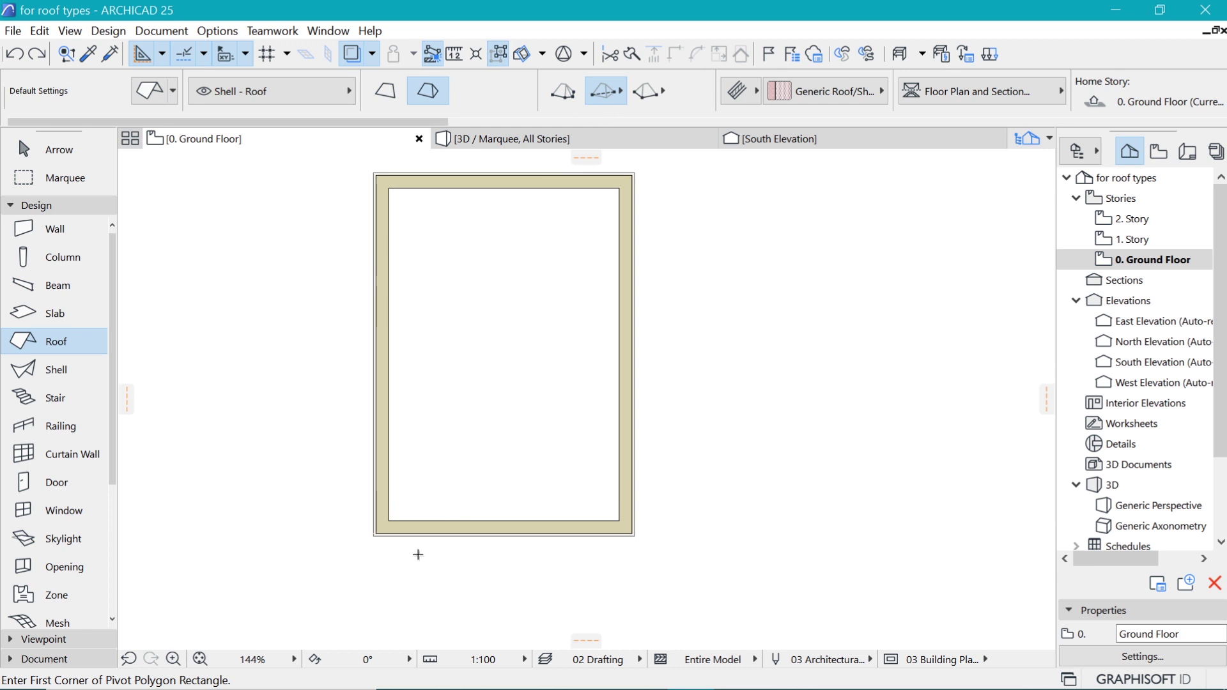
{"action": "left_click", "coordinate": [377, 532]}
{"action": "left_click", "coordinate": [631, 173]}
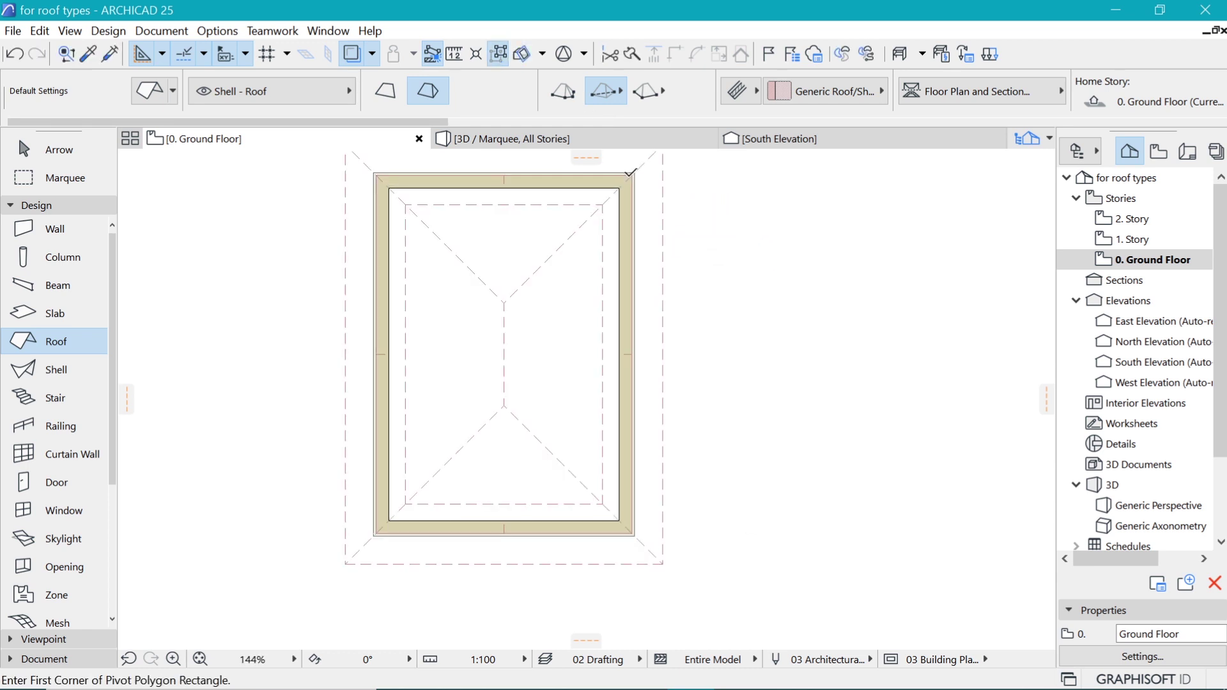
{"action": "key", "text": "ctrl+z"}
- Draw a gable rectangle roof corner to corner over the lower-middle wall plan
{"action": "left_click", "coordinate": [611, 90]}
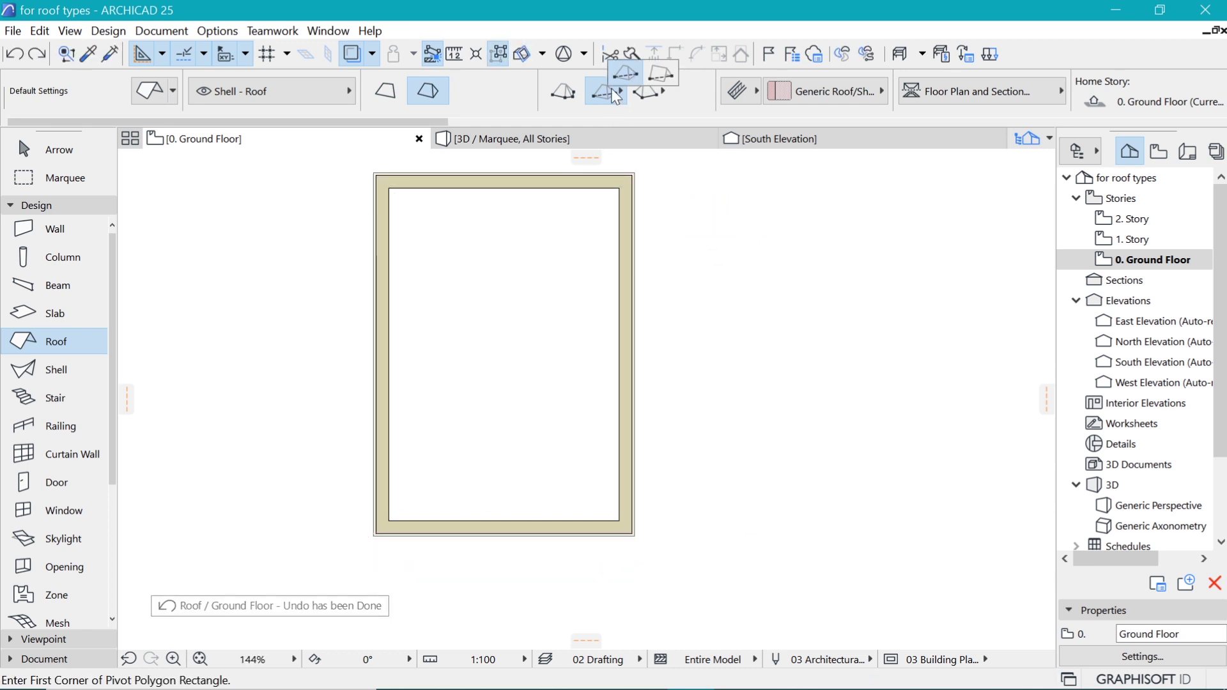
{"action": "left_click", "coordinate": [664, 85]}
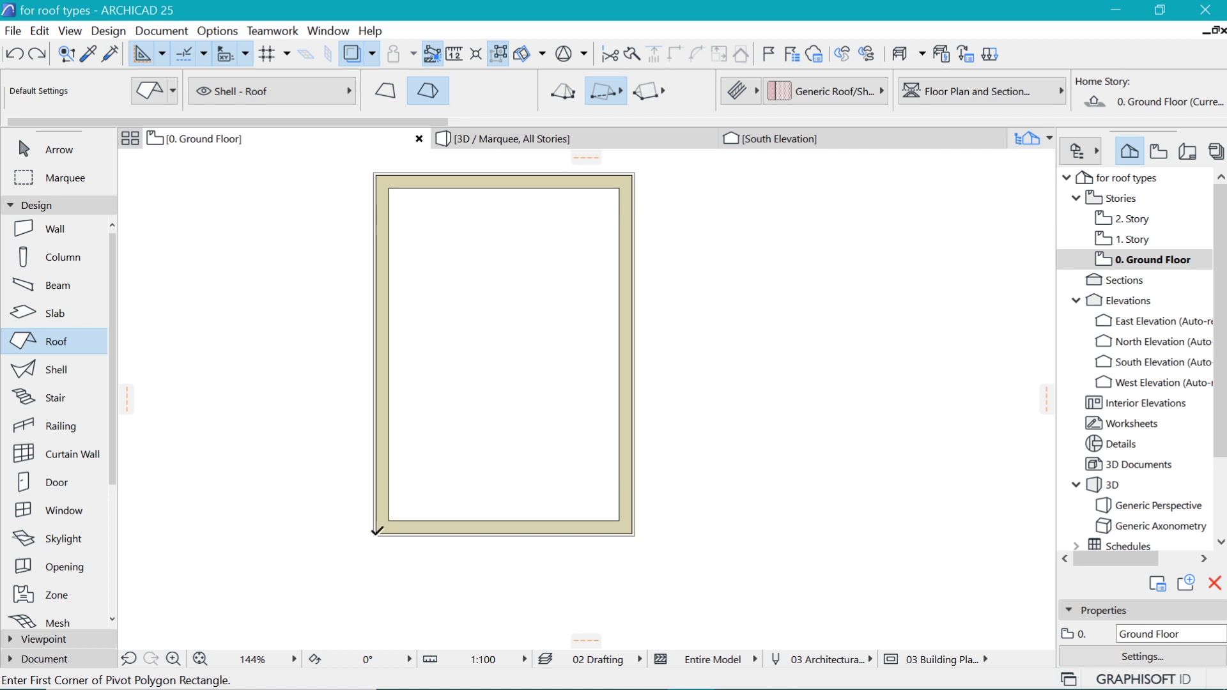
{"action": "left_click", "coordinate": [377, 533]}
{"action": "left_click", "coordinate": [633, 172]}
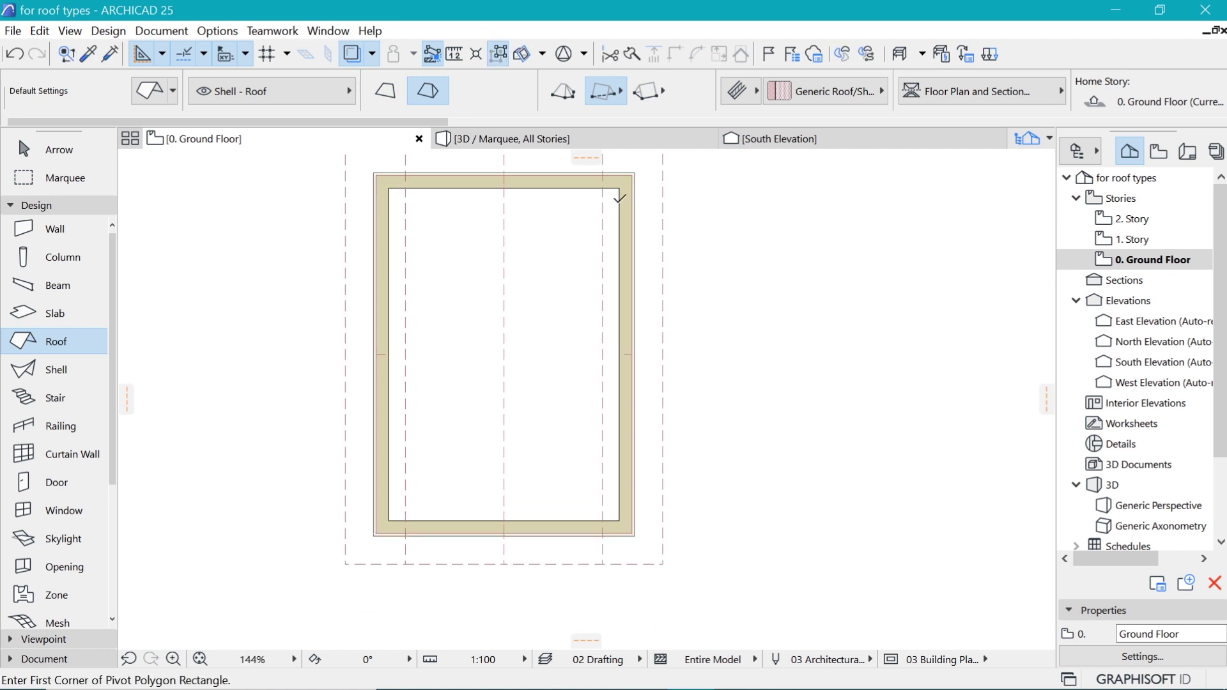
{"action": "scroll", "coordinate": [618, 365], "scroll_direction": "down", "scroll_amount": 4}
{"action": "scroll", "coordinate": [618, 312], "scroll_direction": "up", "scroll_amount": 1}
{"action": "scroll", "coordinate": [584, 267], "scroll_direction": "up", "scroll_amount": 2}
- Marquee the gable-roofed house and view it in 3D with F5
{"action": "left_click", "coordinate": [606, 265], "text": "shift"}
{"action": "scroll", "coordinate": [608, 267], "scroll_direction": "down", "scroll_amount": 3}
{"action": "key", "text": "Escape"}
{"action": "left_click", "coordinate": [42, 178]}
{"action": "left_click", "coordinate": [402, 219]}
{"action": "left_click", "coordinate": [687, 515]}
{"action": "key", "text": "F5"}
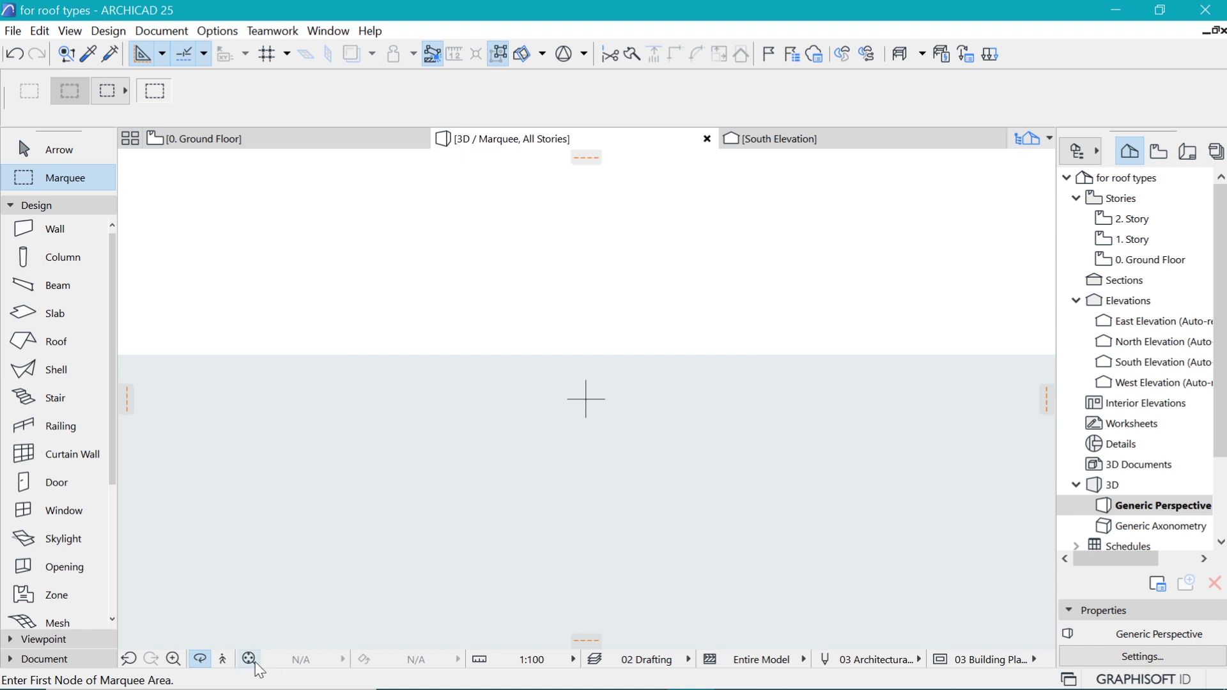
- Select the house's four walls and raise their tops above the roof ridge
{"action": "left_click", "coordinate": [249, 659]}
{"action": "left_click_drag", "start_coordinate": [796, 339], "coordinate": [780, 358]}
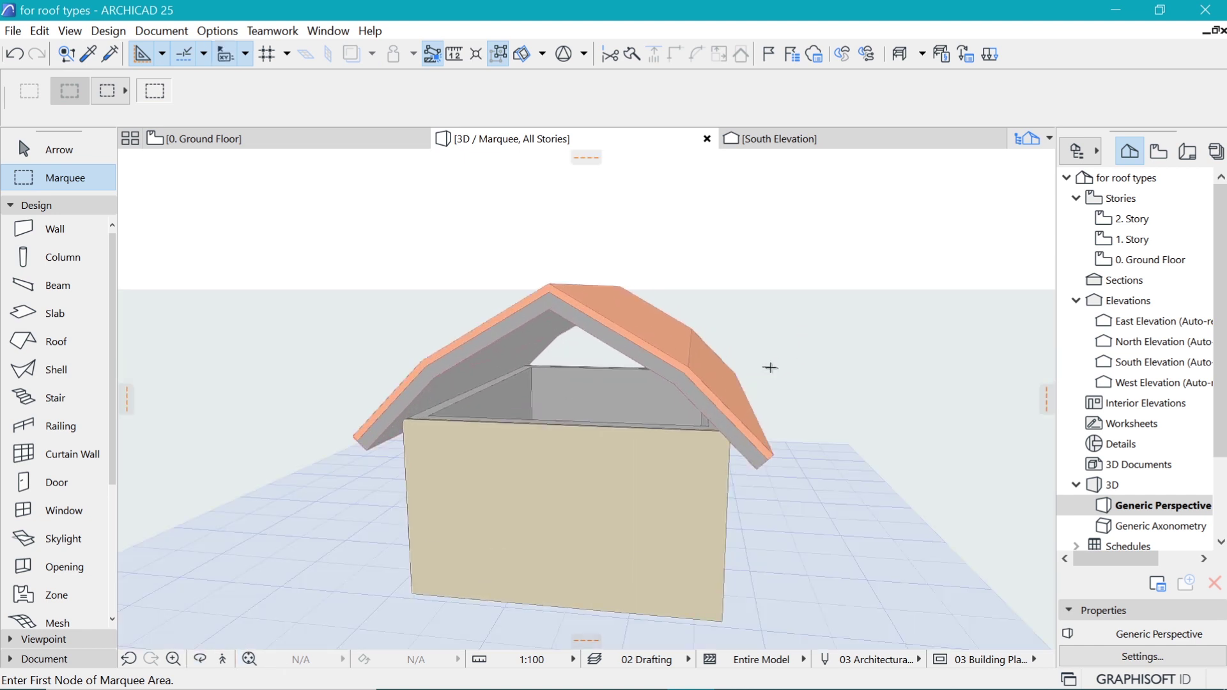
{"action": "left_click", "coordinate": [651, 481], "text": "shift"}
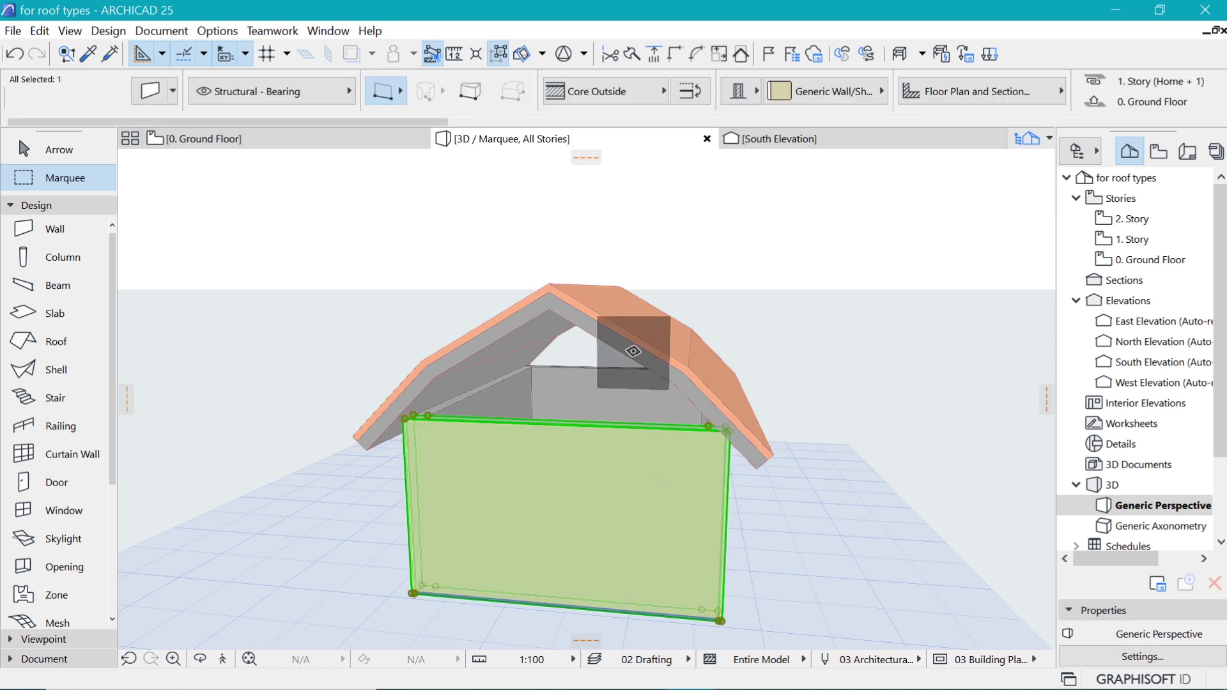
{"action": "left_click", "coordinate": [498, 55]}
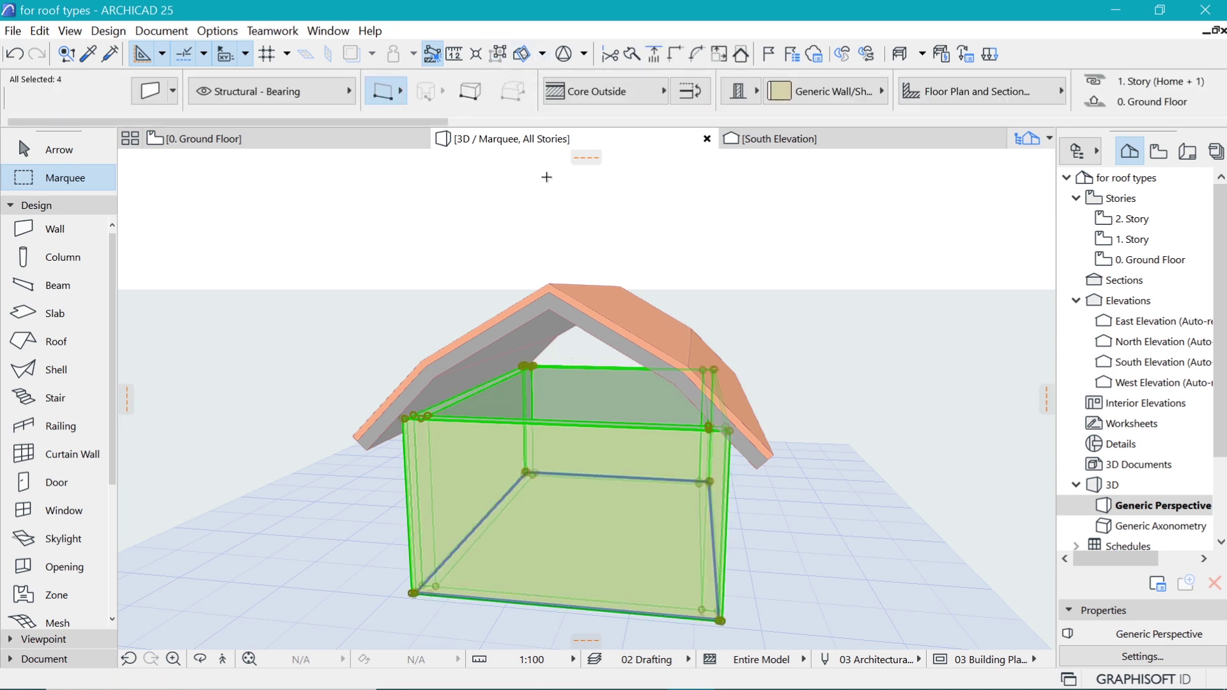
{"action": "left_click", "coordinate": [498, 53]}
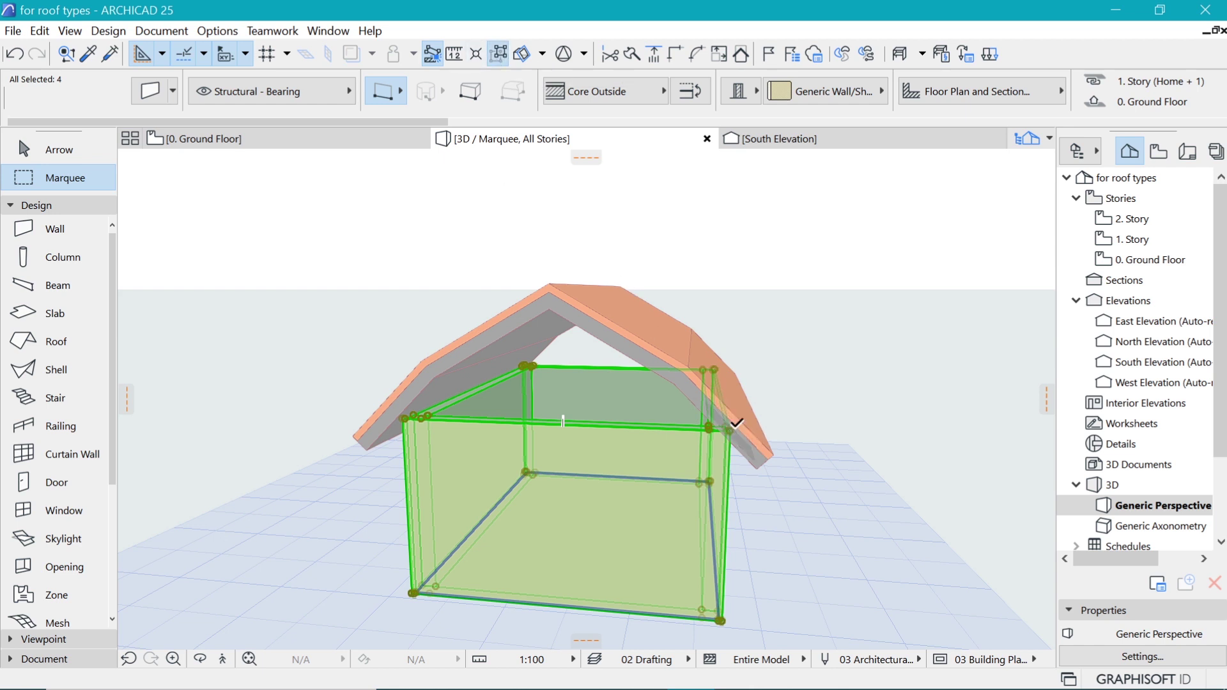
{"action": "left_click", "coordinate": [728, 427]}
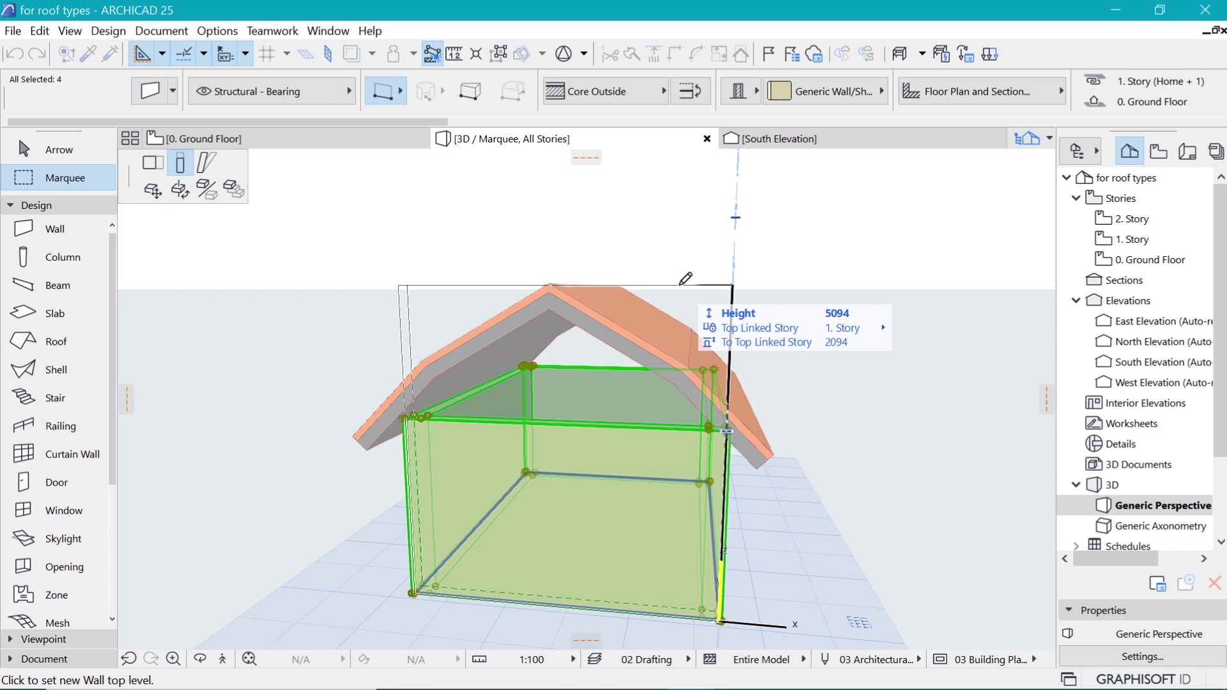
{"action": "left_click", "coordinate": [680, 285]}
- Add the roof to the selection, trim the walls to it, and orbit to check
{"action": "middle_click_drag", "start_coordinate": [749, 291], "coordinate": [706, 307], "text": "shift"}
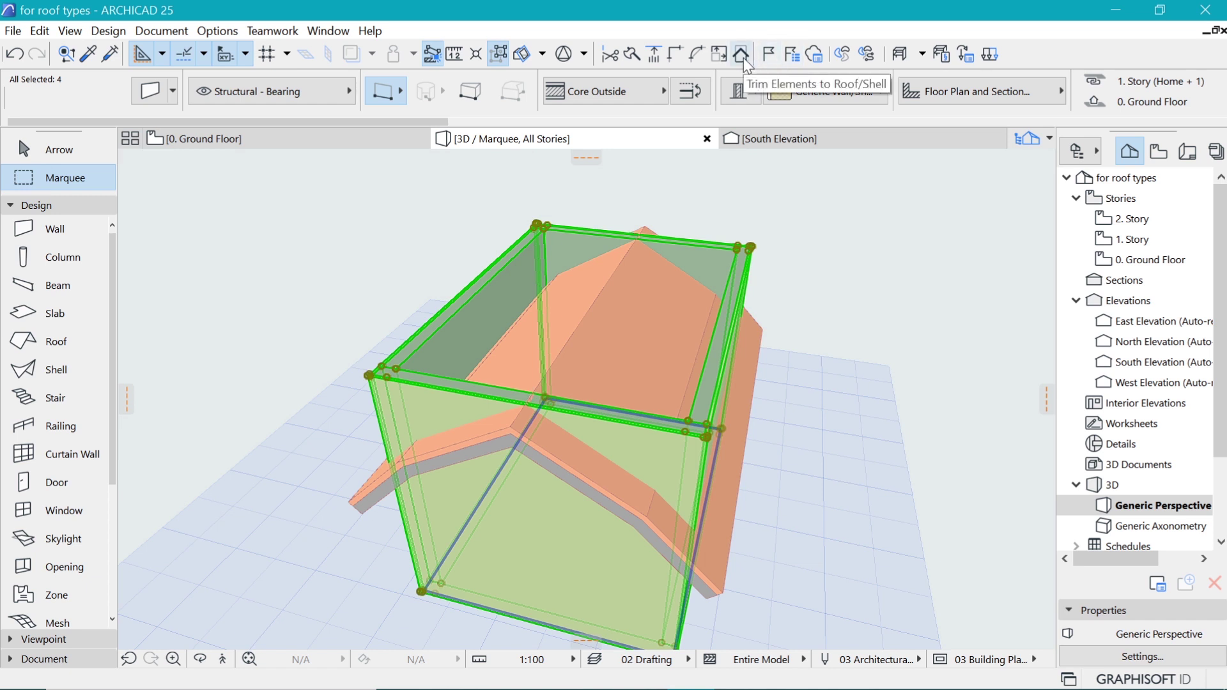
{"action": "left_click", "coordinate": [752, 377], "text": "shift"}
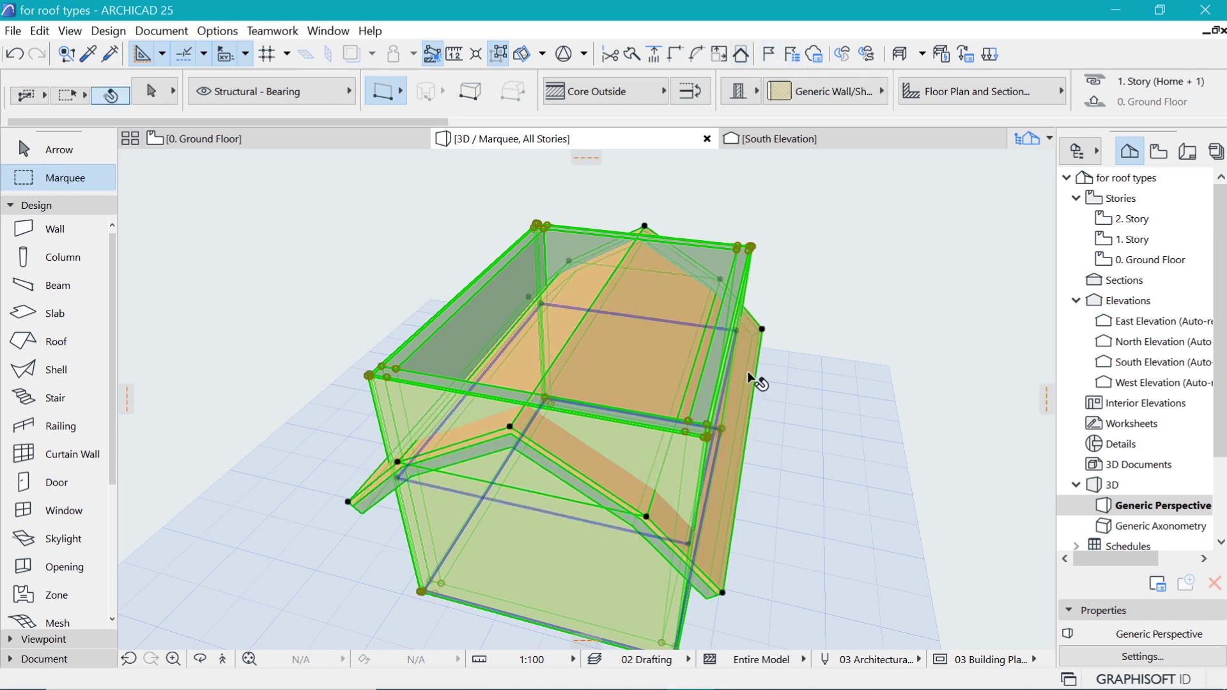
{"action": "right_click", "coordinate": [782, 199]}
{"action": "mouse_move", "coordinate": [949, 369]}
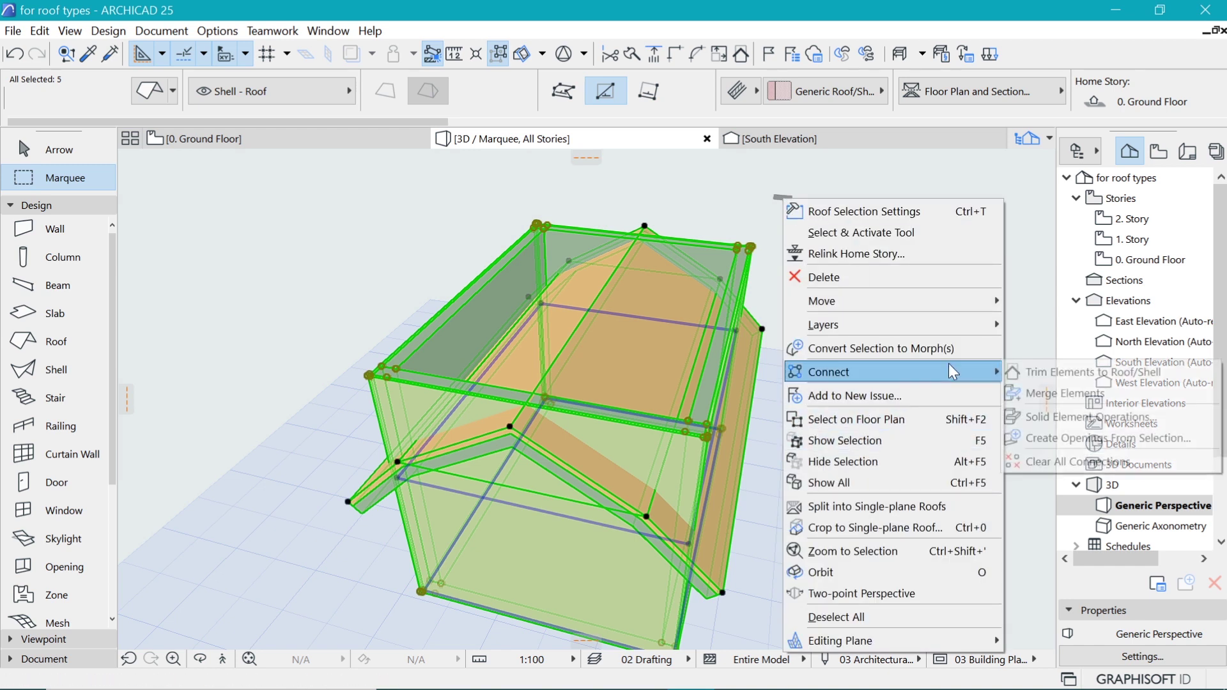
{"action": "left_click", "coordinate": [1067, 376]}
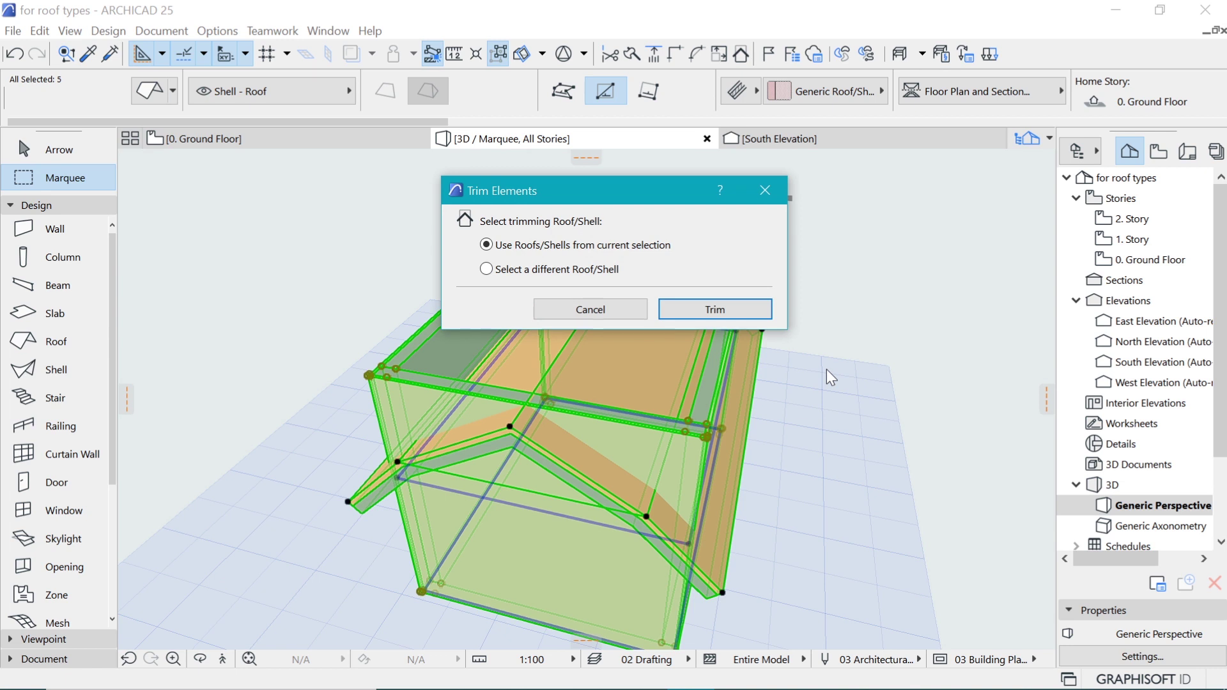
{"action": "key", "text": "Return"}
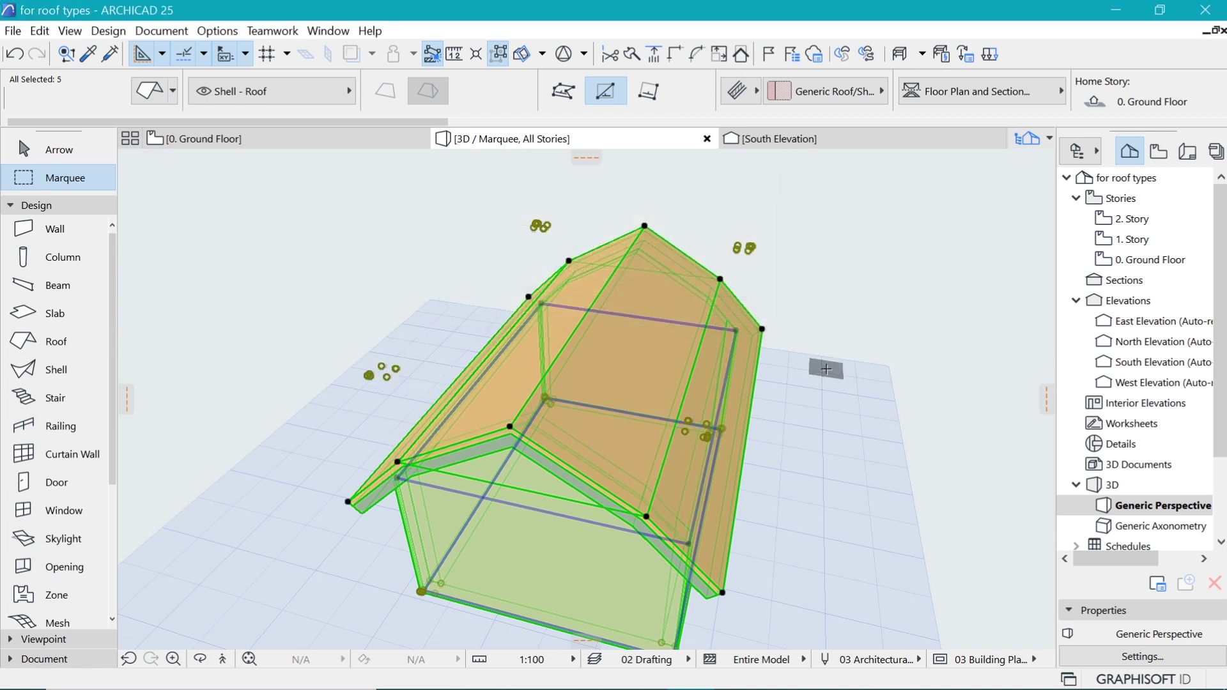
{"action": "key", "text": "Escape"}
{"action": "scroll", "coordinate": [463, 386], "scroll_direction": "down", "scroll_amount": 1}
{"action": "middle_click_drag", "start_coordinate": [509, 393], "coordinate": [576, 309], "text": "shift"}
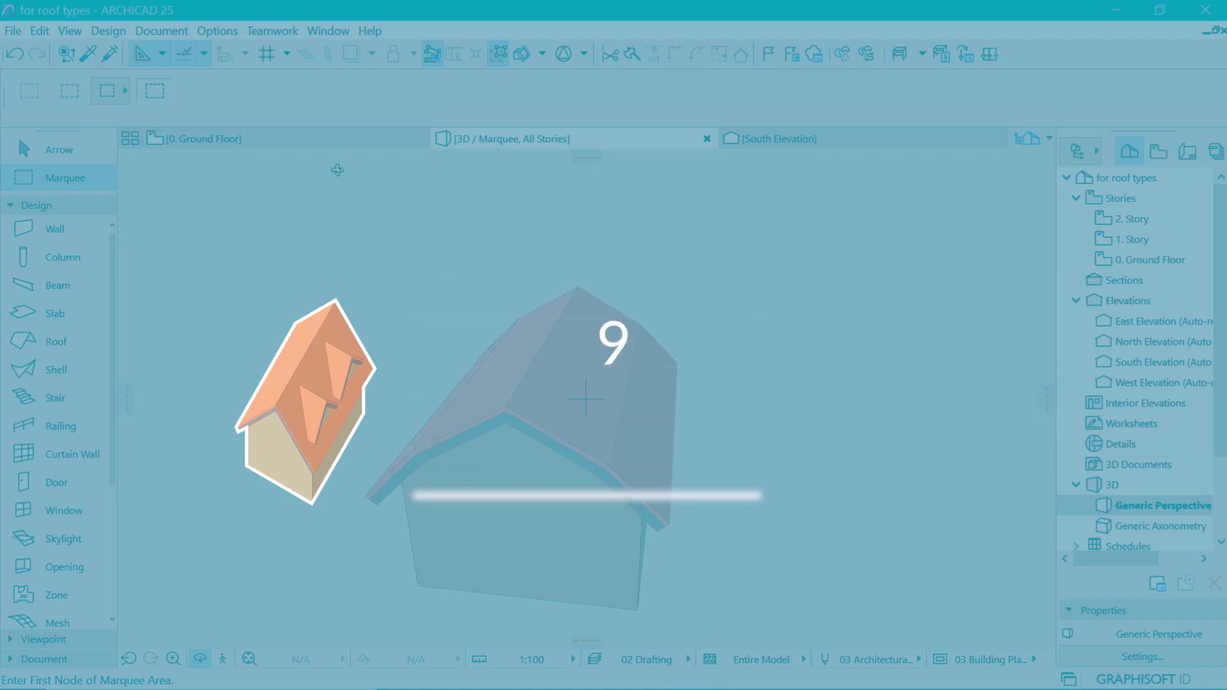
- On the 1. Story plan, draw a rectangular wall outline
{"action": "left_click", "coordinate": [346, 142]}
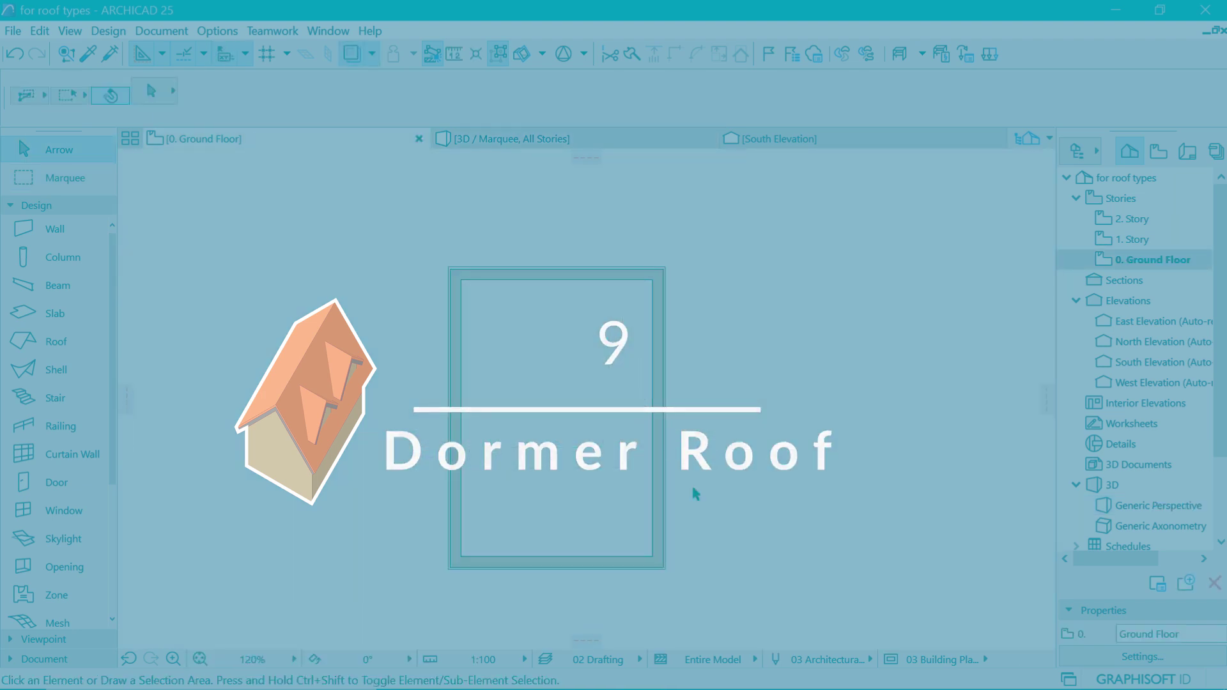
{"action": "double_click", "coordinate": [1137, 241]}
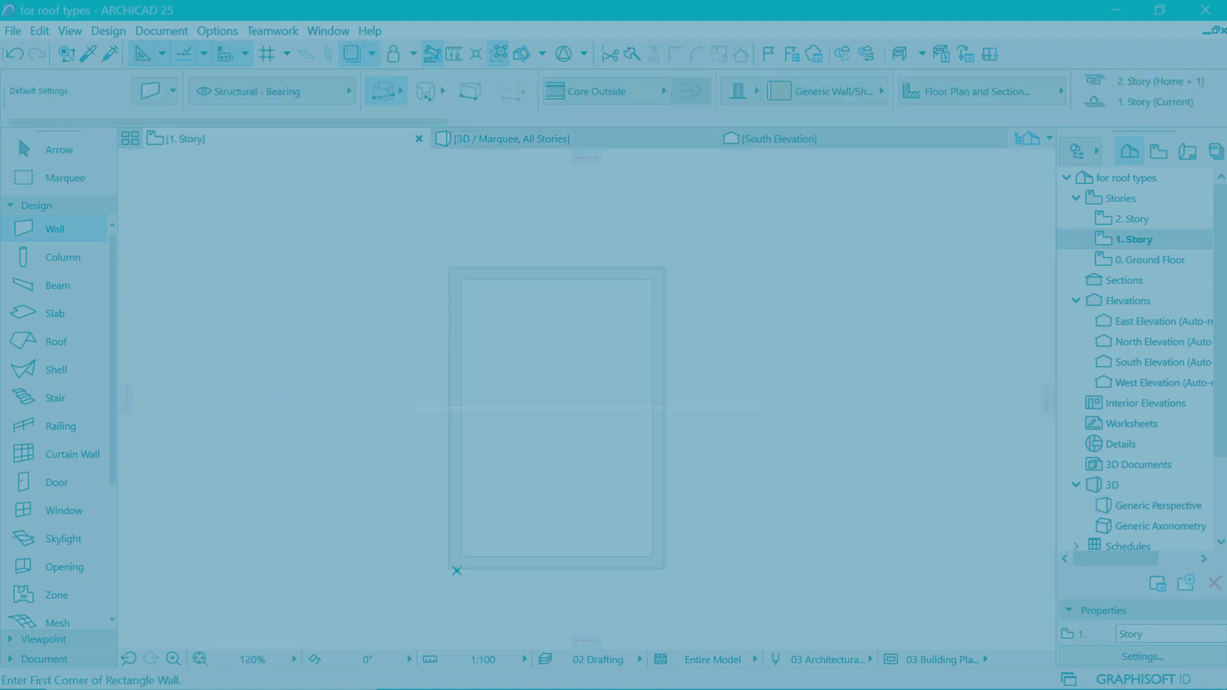
{"action": "left_click", "coordinate": [450, 568]}
{"action": "left_click", "coordinate": [664, 268]}
{"action": "left_click", "coordinate": [663, 285], "text": "shift"}
{"action": "key", "text": "Escape"}
{"action": "left_click", "coordinate": [584, 568], "text": "shift"}
{"action": "left_click", "coordinate": [583, 568]}
- Offset the top and bottom wall edges inward
{"action": "left_click", "coordinate": [584, 403]}
{"action": "left_click", "coordinate": [564, 269]}
{"action": "left_click", "coordinate": [567, 301]}
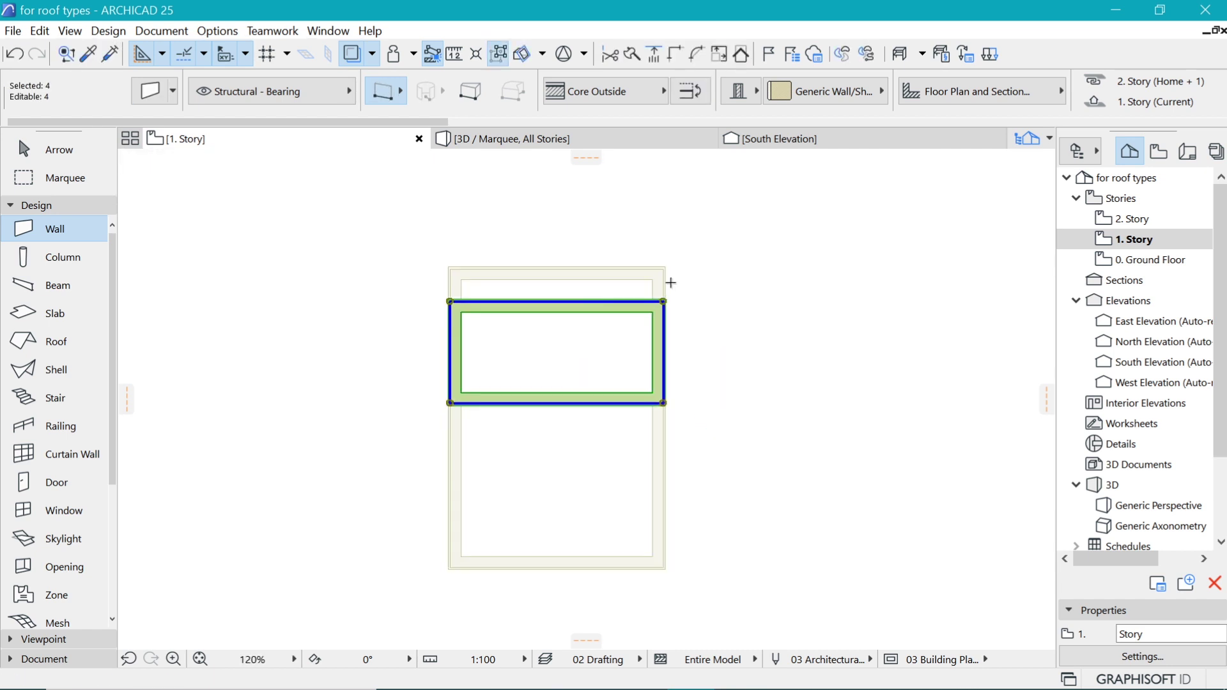
{"action": "key", "text": "ctrl+d"}
{"action": "key", "text": "Escape"}
{"action": "left_click", "coordinate": [591, 403]}
{"action": "left_click", "coordinate": [590, 388]}
- Mirror a copy of the walls across a horizontal axis
{"action": "key", "text": "ctrl+shift+m"}
{"action": "left_click", "coordinate": [664, 418]}
{"action": "left_click", "coordinate": [549, 418]}
{"action": "key", "text": "Escape"}
{"action": "left_click", "coordinate": [454, 472], "text": "shift"}
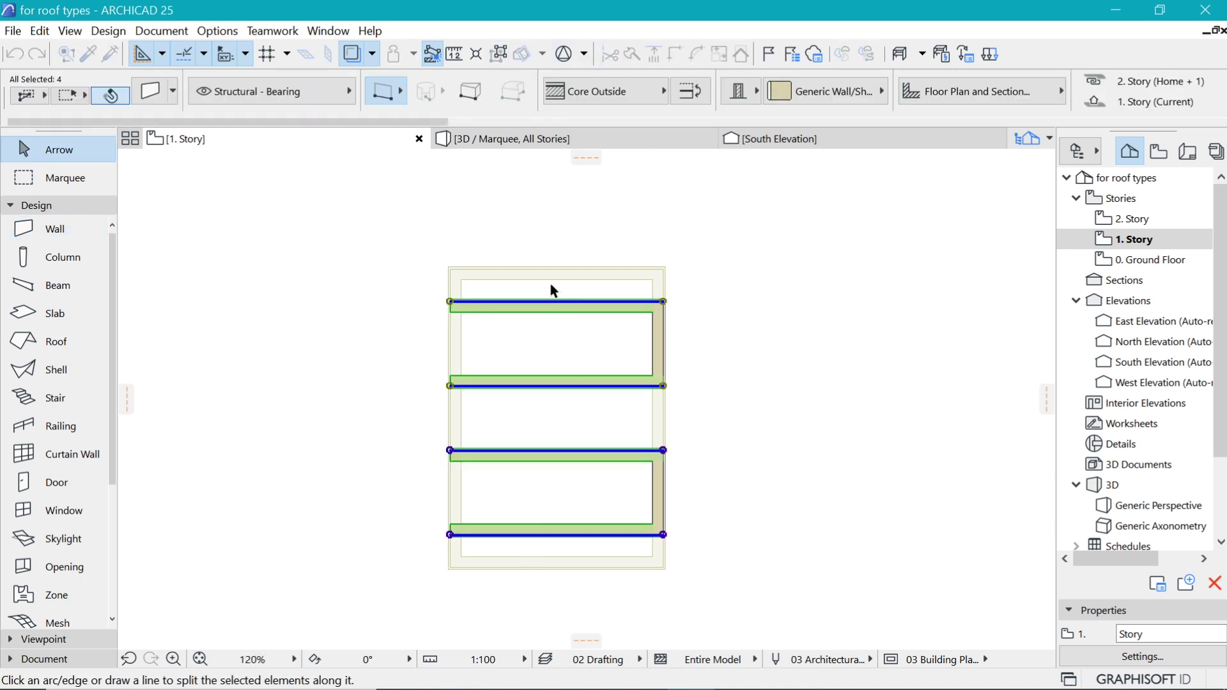
- Split the walls along a vertical line and delete their left halves
{"action": "left_click_drag", "start_coordinate": [553, 281], "coordinate": [558, 557]}
{"action": "key", "text": "Escape"}
{"action": "left_click", "coordinate": [610, 54]}
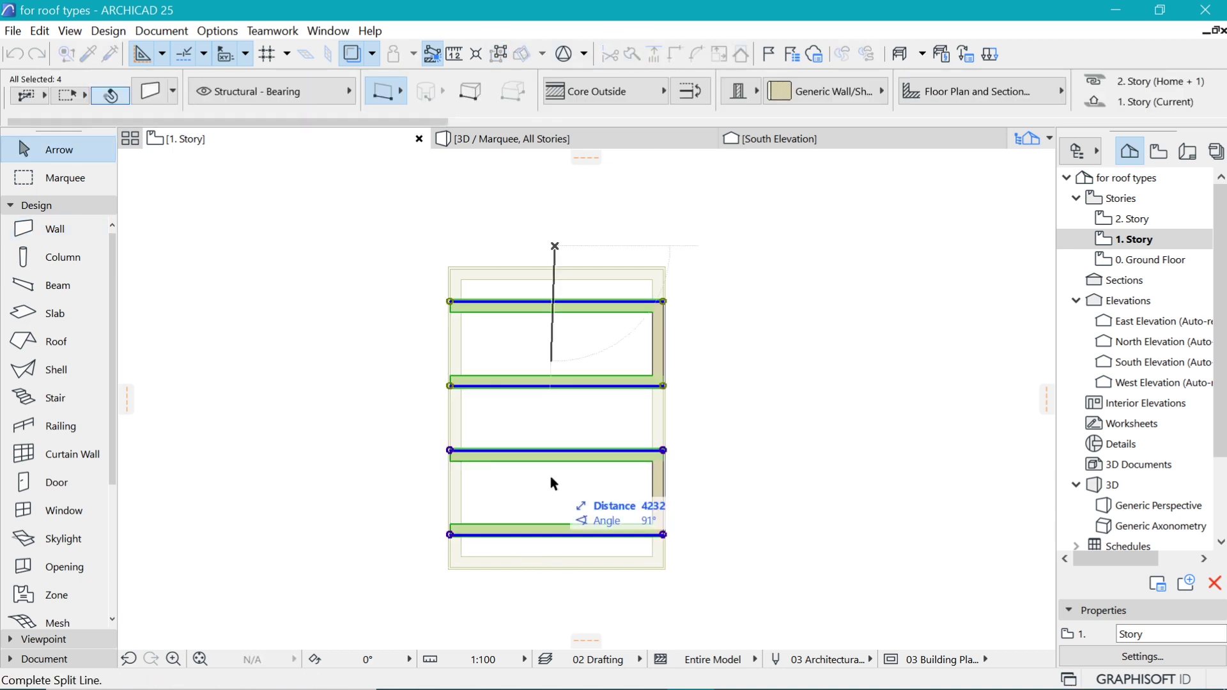
{"action": "left_click", "coordinate": [554, 246]}
{"action": "left_click", "coordinate": [554, 602]}
{"action": "left_click", "coordinate": [500, 579]}
{"action": "key", "text": "Delete"}
{"action": "key", "text": "ctrl+a"}
{"action": "key", "text": "ctrl+d"}
- Shift the remaining walls left in two small moves, then open 0. Ground Floor
{"action": "left_click", "coordinate": [663, 302]}
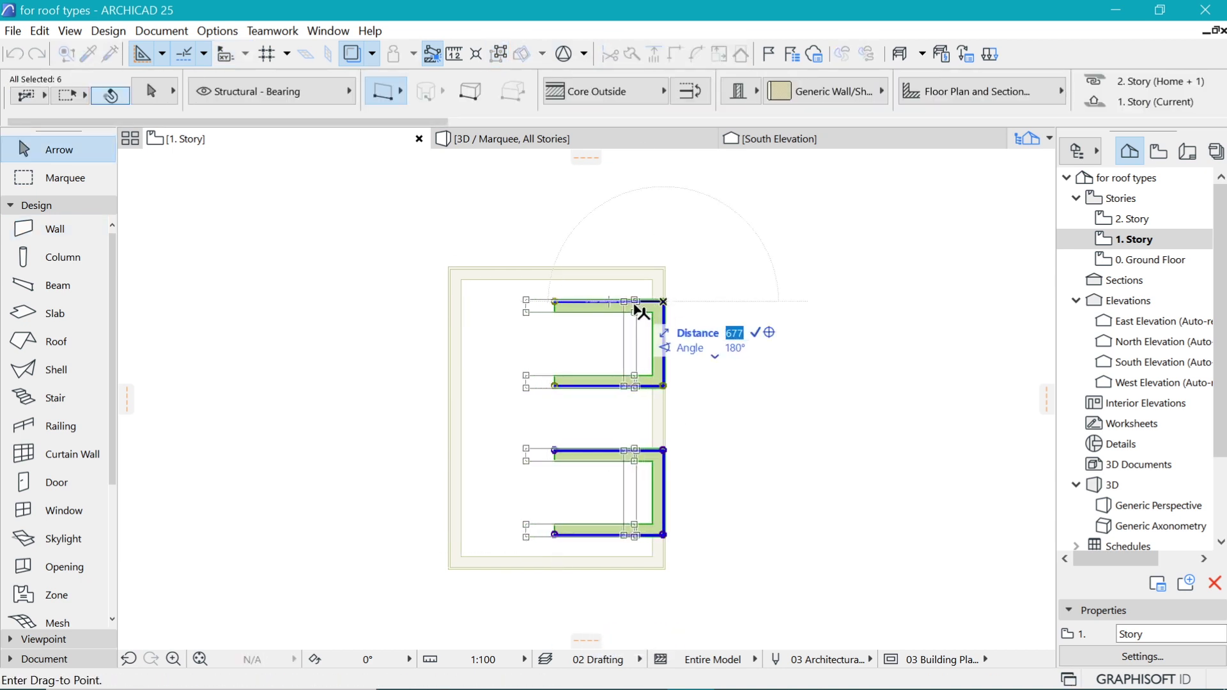
{"action": "left_click", "coordinate": [638, 301]}
{"action": "key", "text": "Escape"}
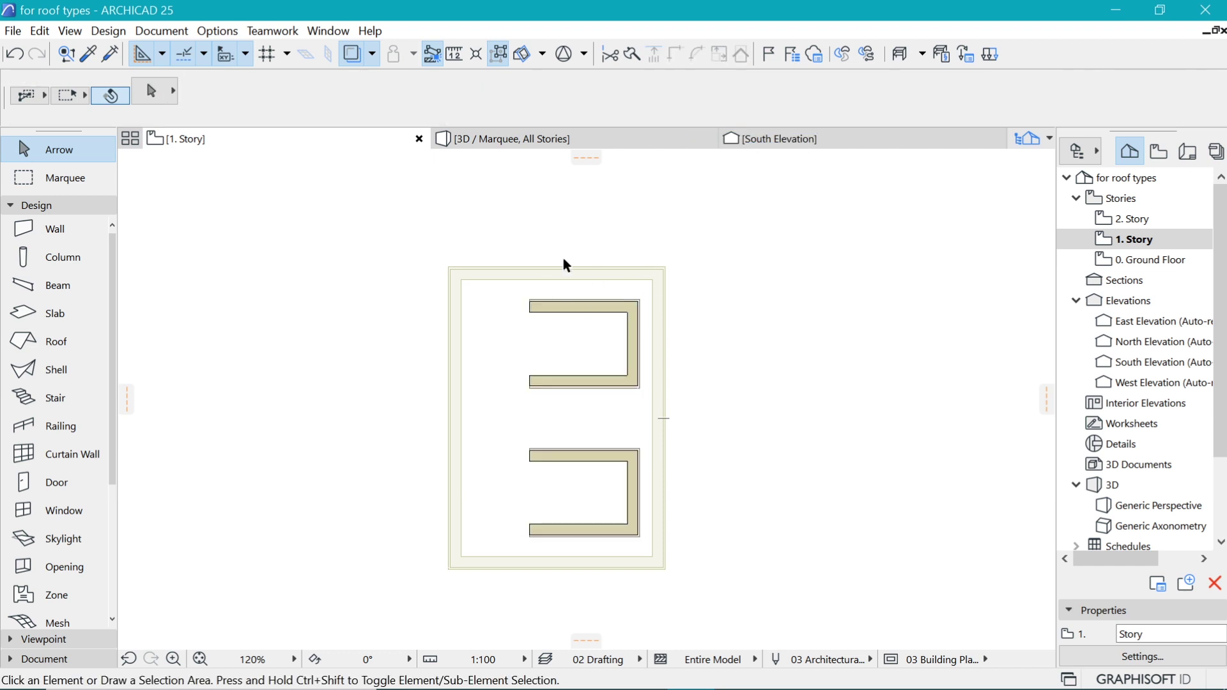
{"action": "key", "text": "ctrl+a"}
{"action": "key", "text": "ctrl+d"}
{"action": "left_click", "coordinate": [637, 301]}
{"action": "left_click", "coordinate": [620, 302]}
{"action": "key", "text": "Escape"}
{"action": "left_click", "coordinate": [1150, 259]}
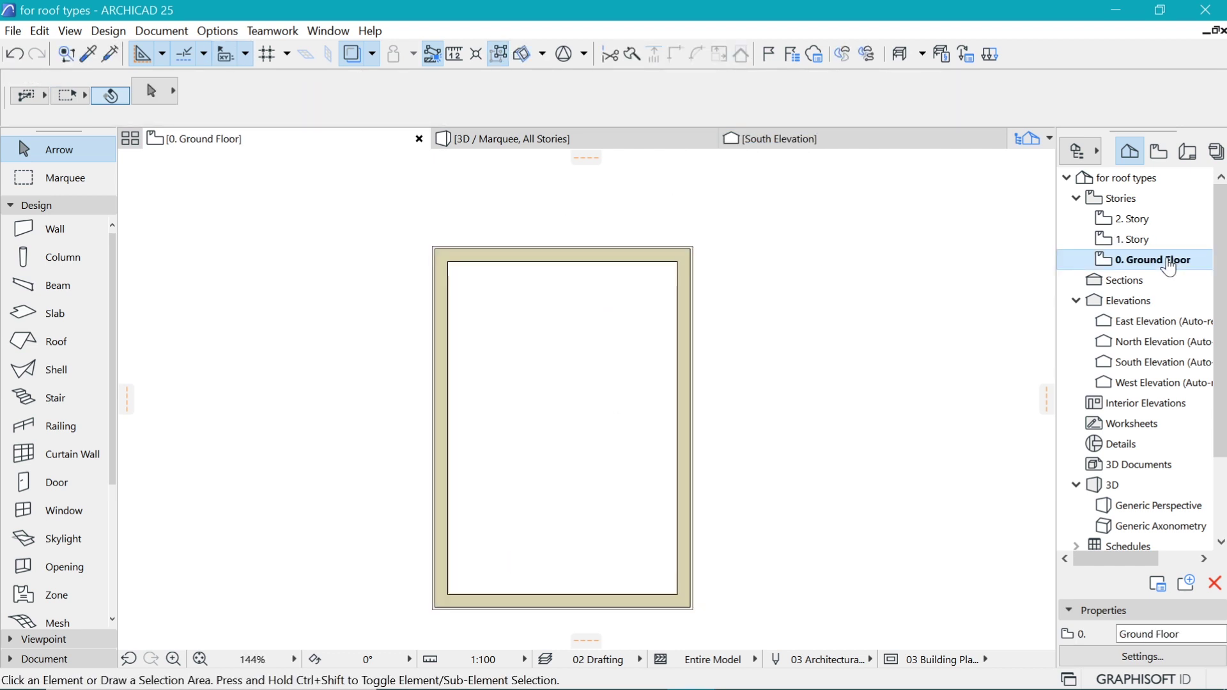
- With the Roof tool, pick up the first roof's settings as the default
{"action": "scroll", "coordinate": [773, 386], "scroll_direction": "down", "scroll_amount": 5}
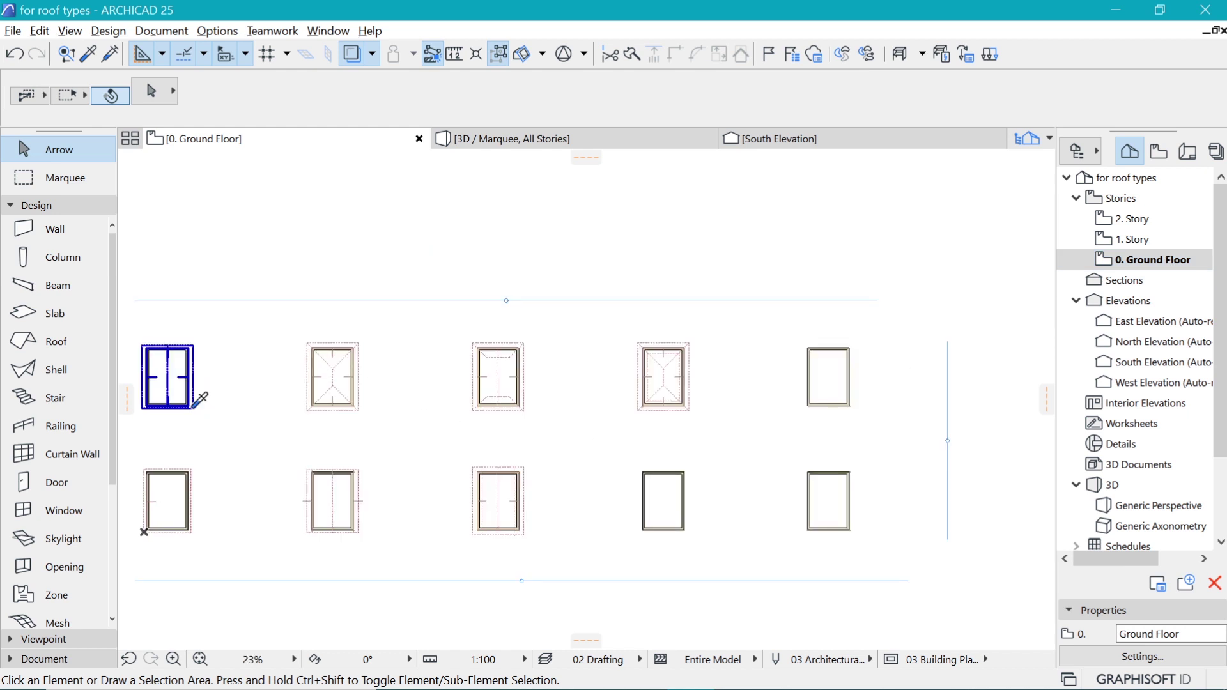
{"action": "left_click", "coordinate": [222, 359], "text": "alt"}
{"action": "scroll", "coordinate": [641, 515], "scroll_direction": "up", "scroll_amount": 5}
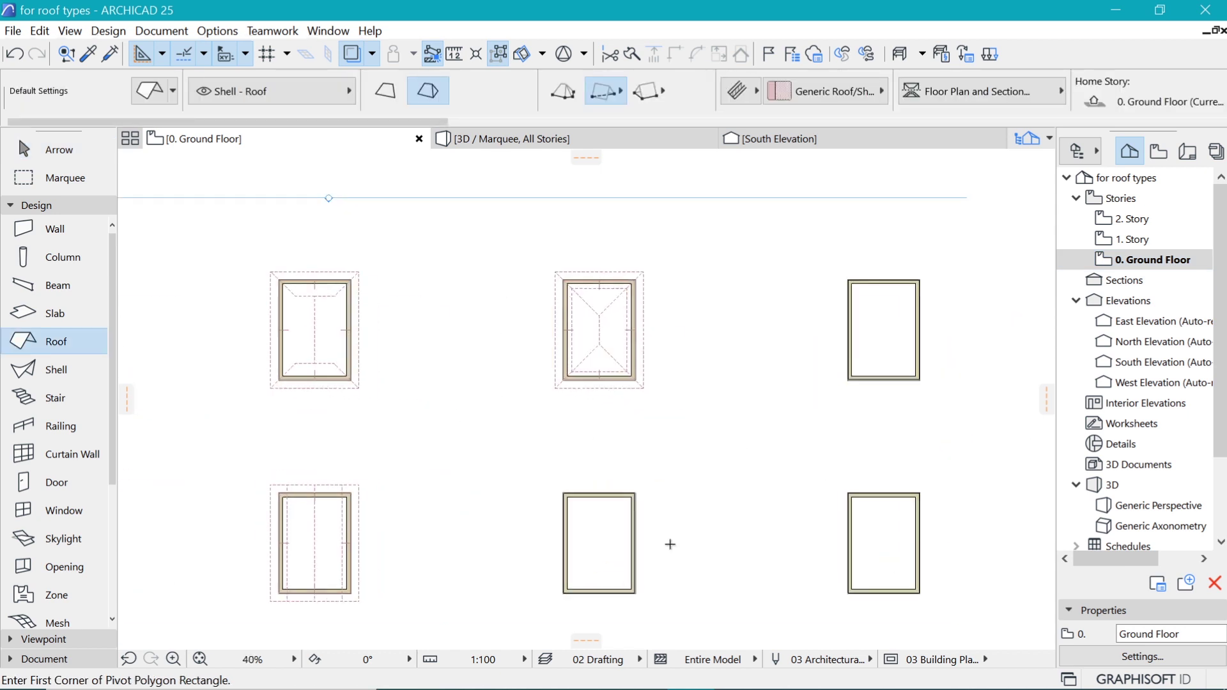
{"action": "scroll", "coordinate": [641, 515], "scroll_direction": "up", "scroll_amount": 2}
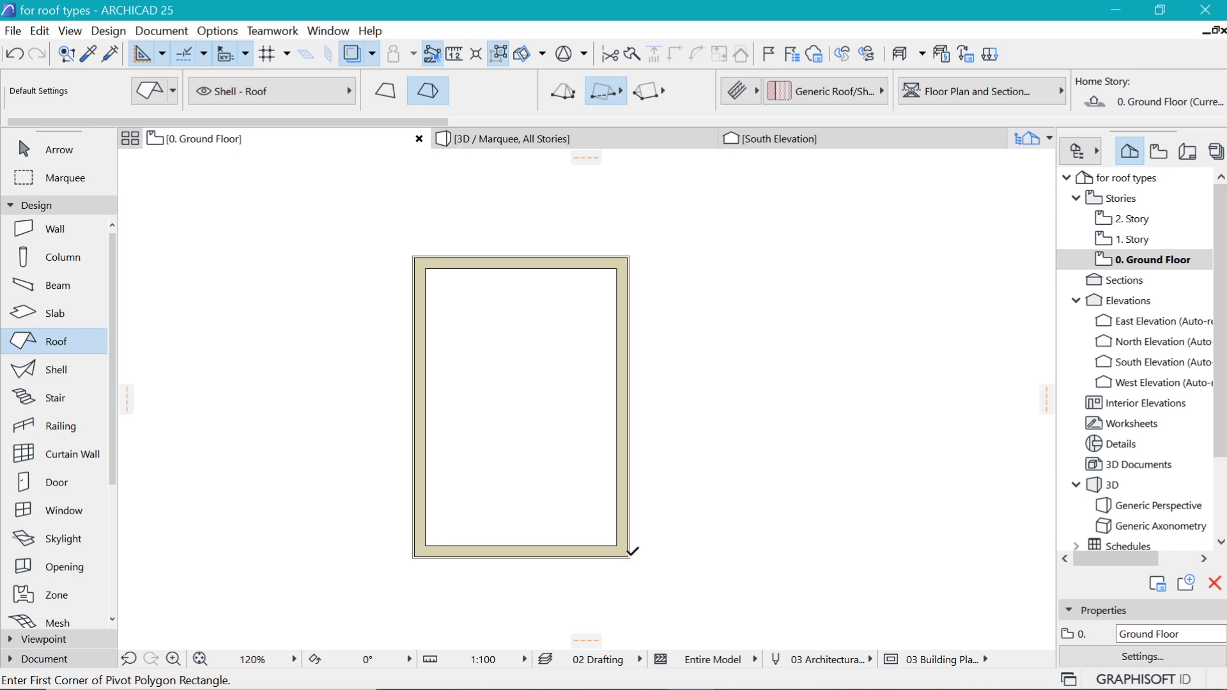
{"action": "left_click", "coordinate": [90, 55]}
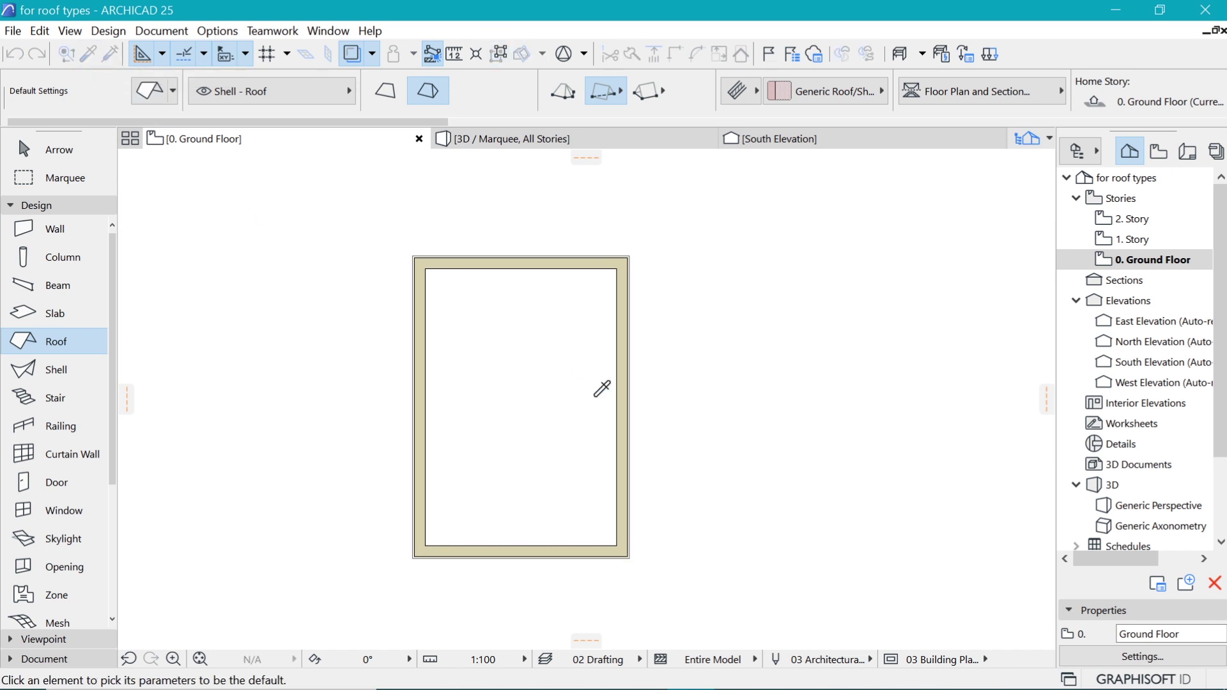
{"action": "scroll", "coordinate": [635, 419], "scroll_direction": "down", "scroll_amount": 6}
{"action": "scroll", "coordinate": [228, 209], "scroll_direction": "down", "scroll_amount": 3}
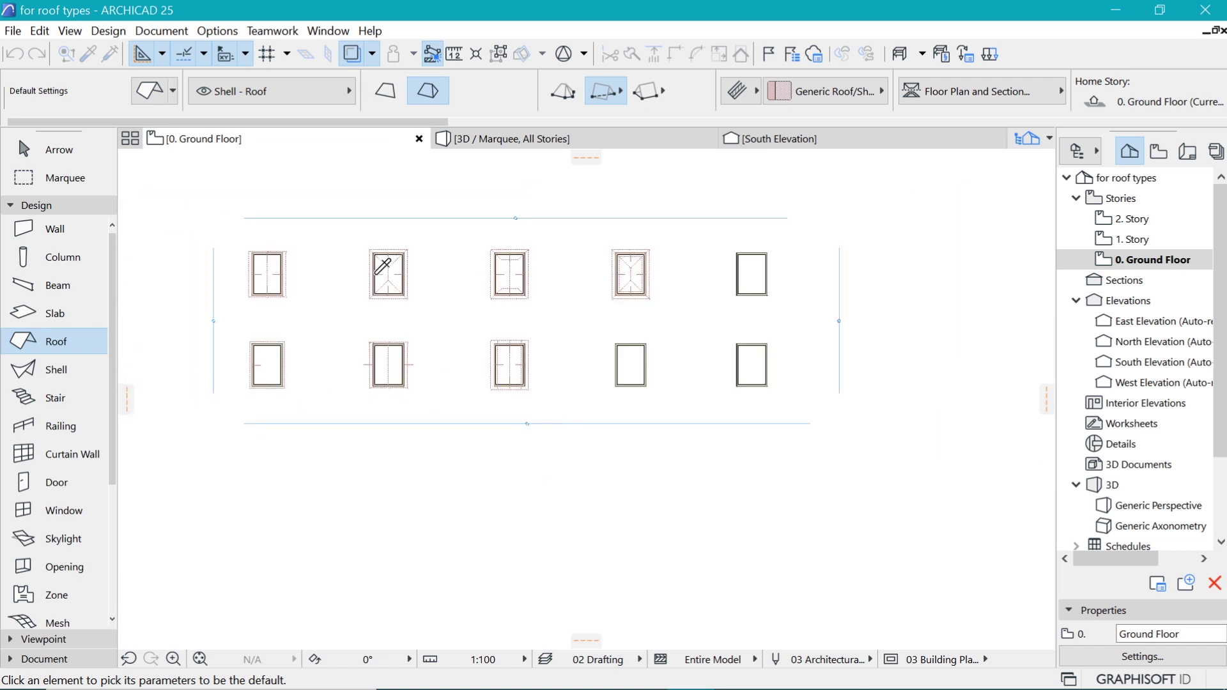
{"action": "left_click", "coordinate": [298, 294]}
{"action": "scroll", "coordinate": [589, 271], "scroll_direction": "up", "scroll_amount": 6}
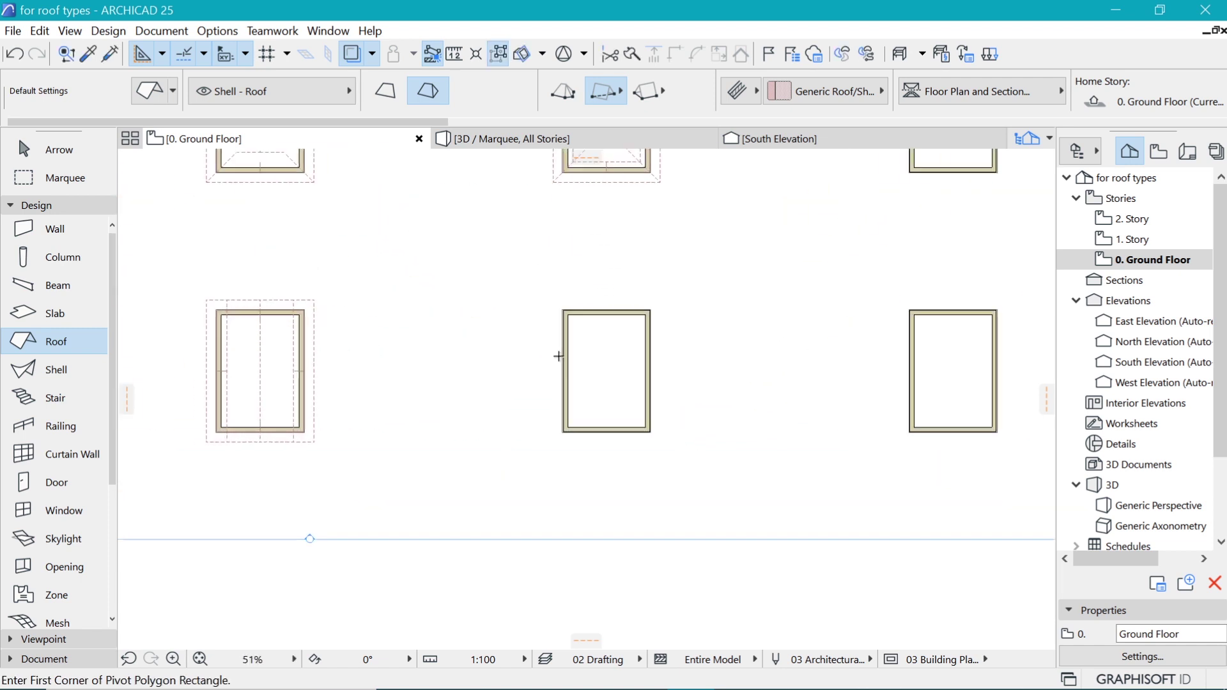
- Draw a 5000 by 7000 roof rectangle over the ground-floor walls
{"action": "left_click", "coordinate": [498, 548]}
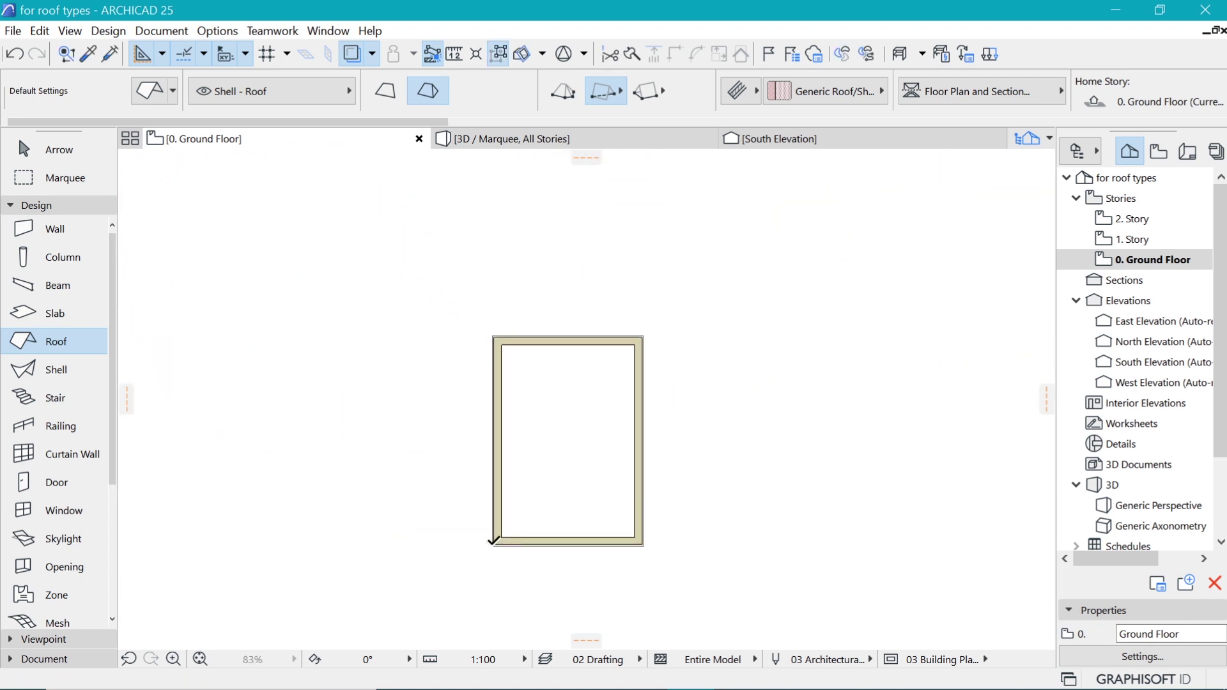
{"action": "scroll", "coordinate": [647, 333], "scroll_direction": "up", "scroll_amount": 3}
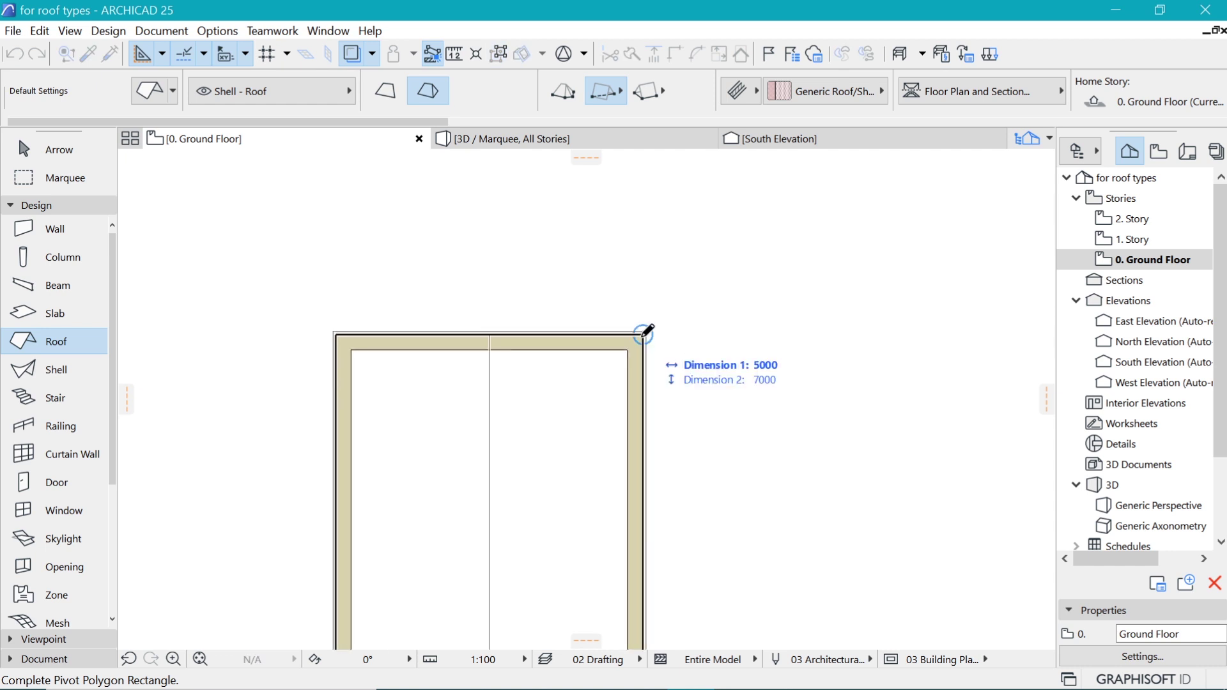
{"action": "left_click", "coordinate": [646, 332]}
{"action": "scroll", "coordinate": [485, 271], "scroll_direction": "down", "scroll_amount": 3}
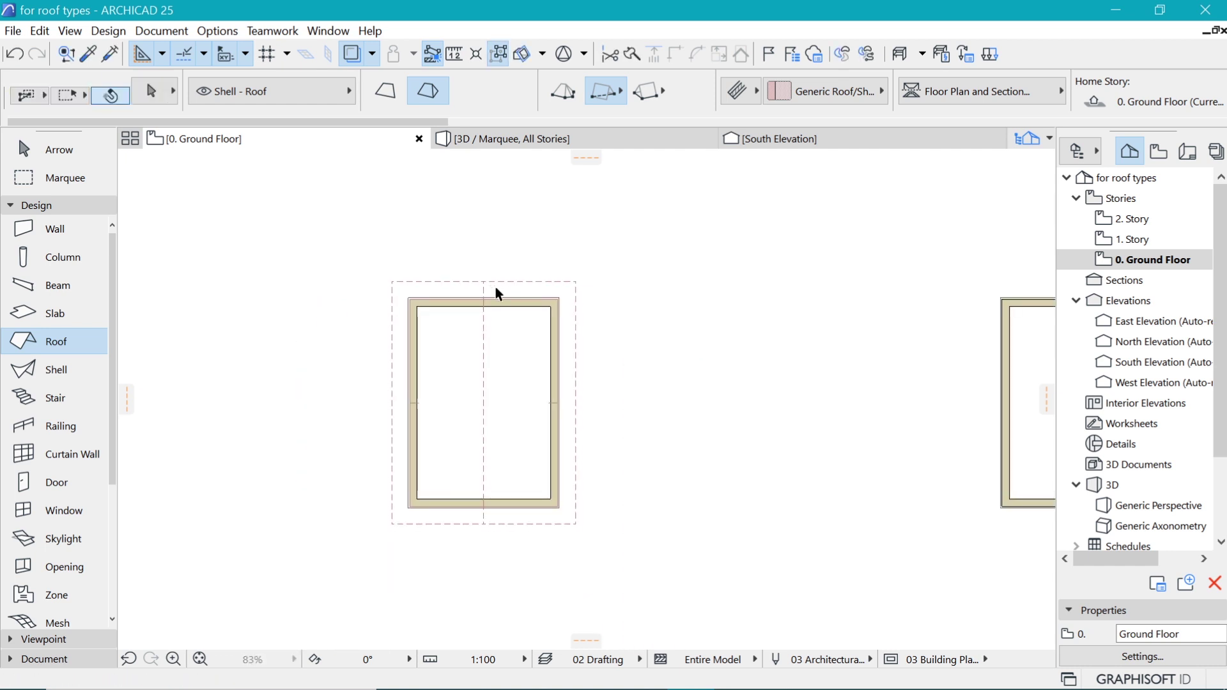
- Offset the roof's top and bottom edges inward by 300
{"action": "left_click", "coordinate": [497, 285], "text": "shift"}
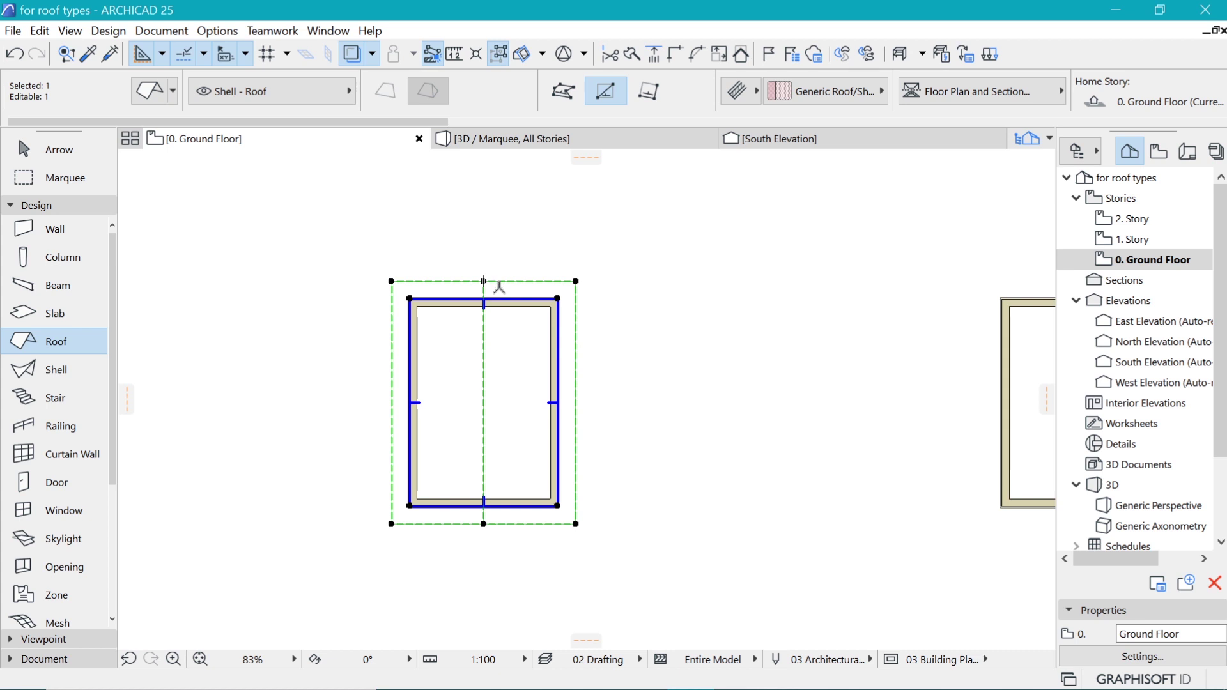
{"action": "left_click", "coordinate": [499, 282]}
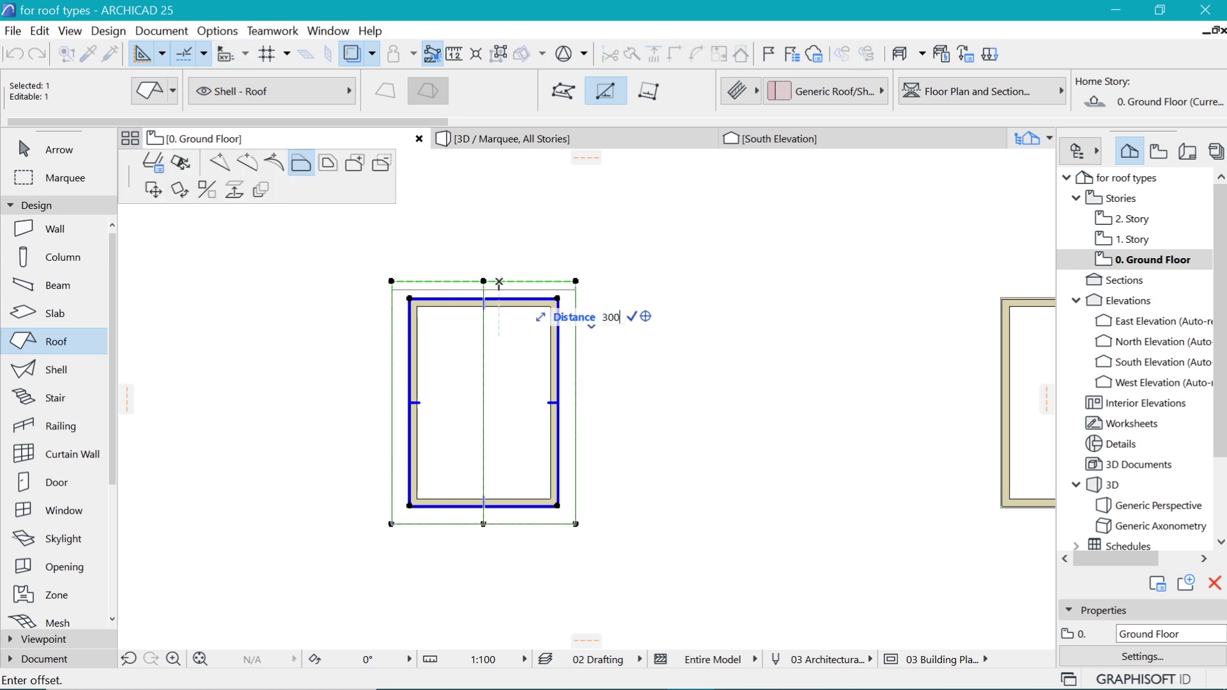
{"action": "key", "text": "Return"}
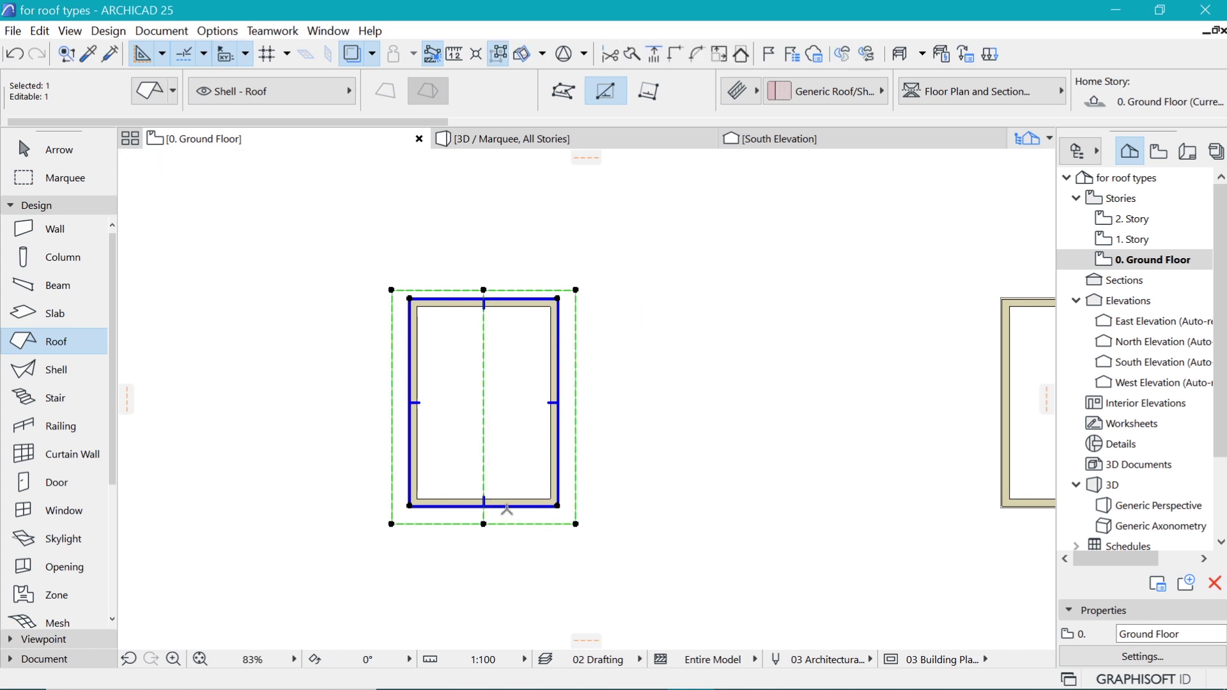
{"action": "left_click", "coordinate": [507, 506]}
{"action": "type", "text": "300"}
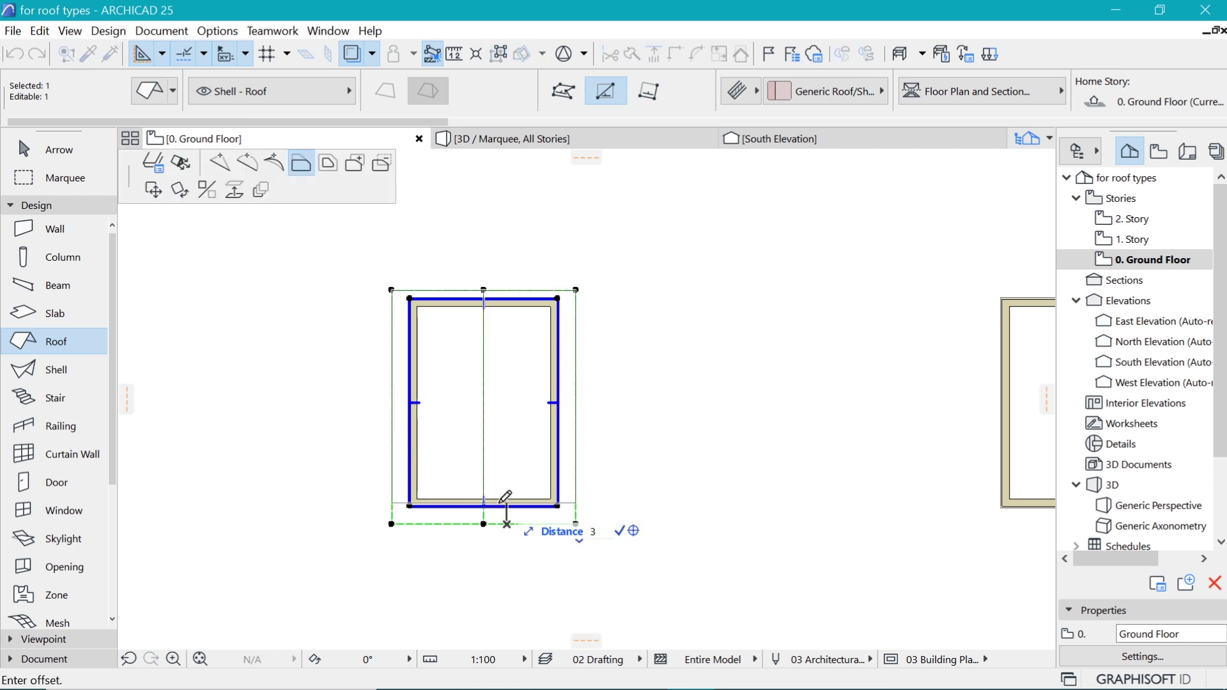
{"action": "key", "text": "Return"}
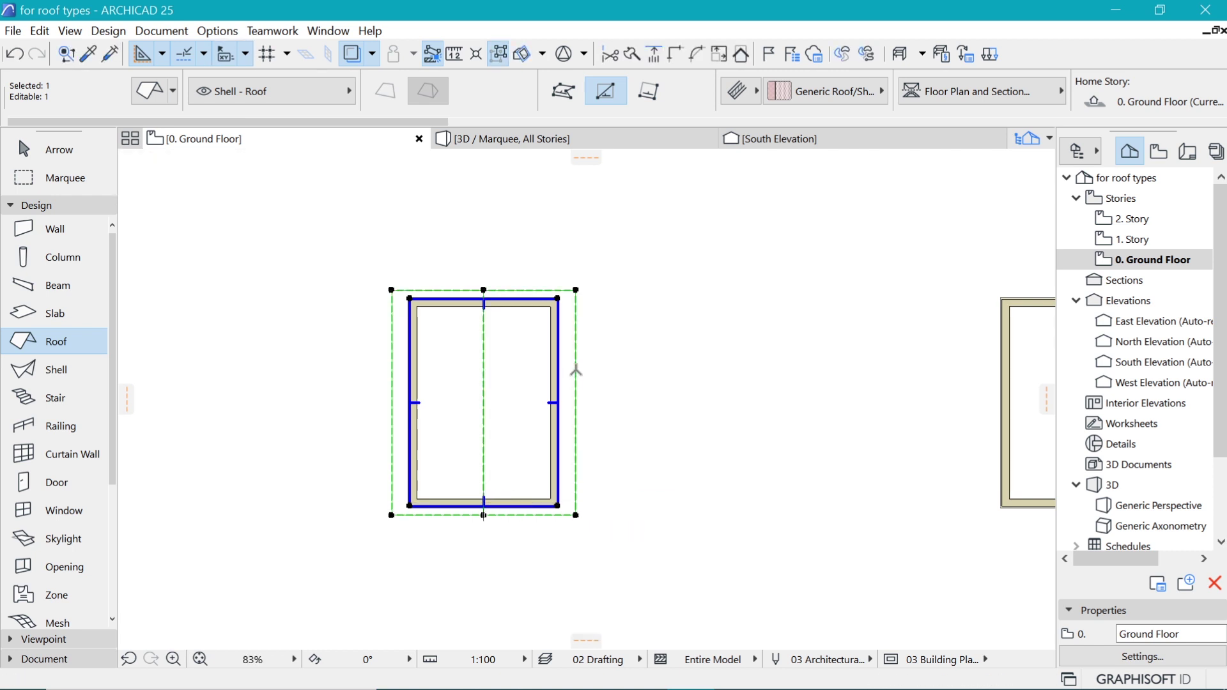
{"action": "key", "text": "Escape"}
- Pick up this roof's settings and start a roof on the 1. Story plan
{"action": "scroll", "coordinate": [504, 320], "scroll_direction": "up", "scroll_amount": 1}
{"action": "left_click", "coordinate": [588, 285], "text": "alt"}
{"action": "left_click", "coordinate": [1125, 239]}
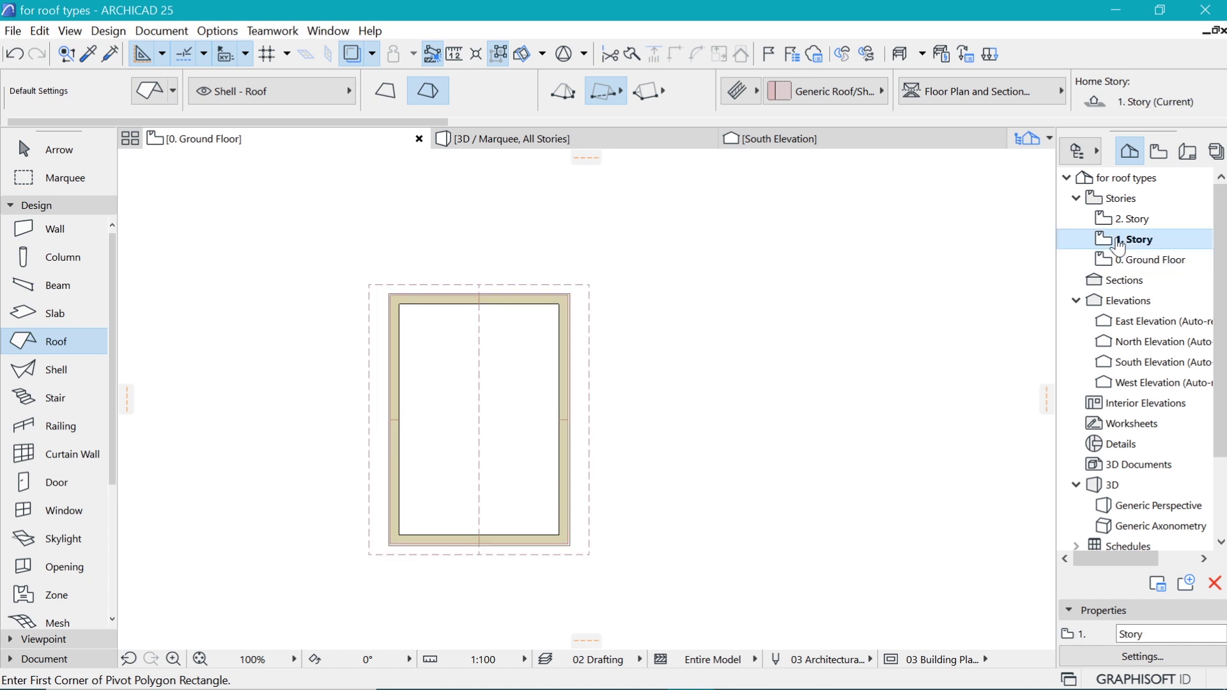
{"action": "scroll", "coordinate": [548, 381], "scroll_direction": "up", "scroll_amount": 3}
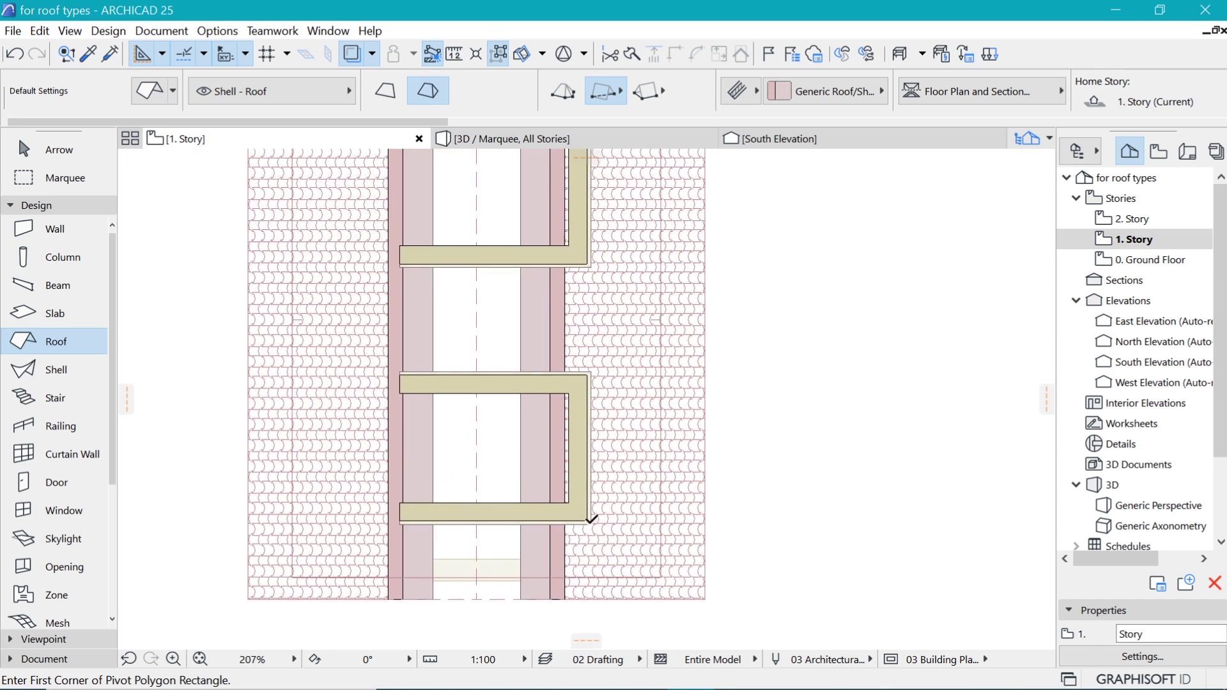
{"action": "left_click", "coordinate": [588, 522]}
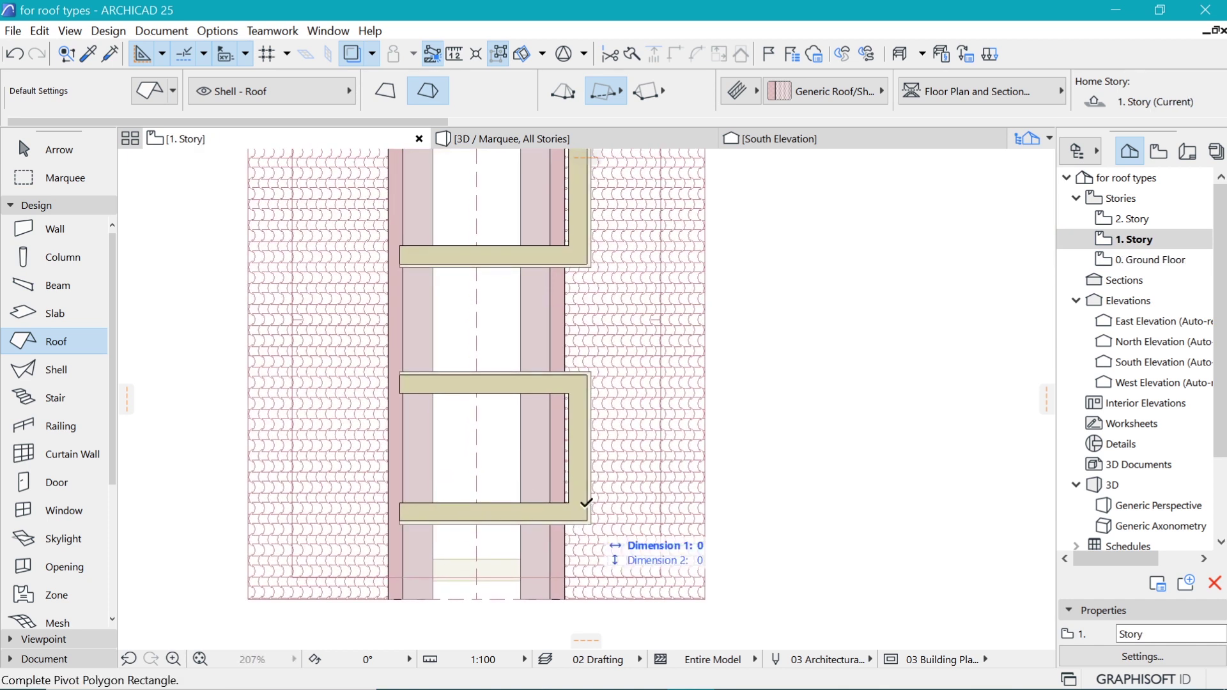
- Finish the roof over the lower wall set and draw another over the upper walls
{"action": "left_click", "coordinate": [401, 374]}
{"action": "scroll", "coordinate": [563, 454], "scroll_direction": "down", "scroll_amount": 5}
{"action": "scroll", "coordinate": [556, 458], "scroll_direction": "up", "scroll_amount": 4}
{"action": "key", "text": "Escape"}
{"action": "left_click", "coordinate": [554, 383]}
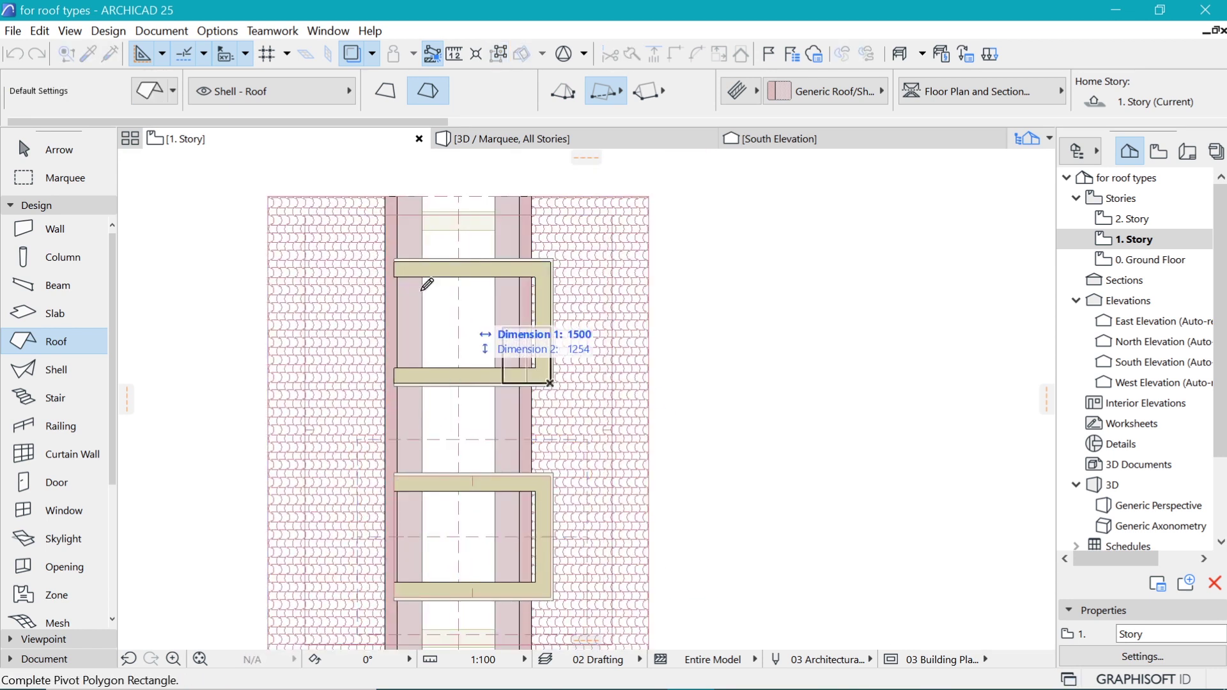
{"action": "left_click", "coordinate": [395, 260]}
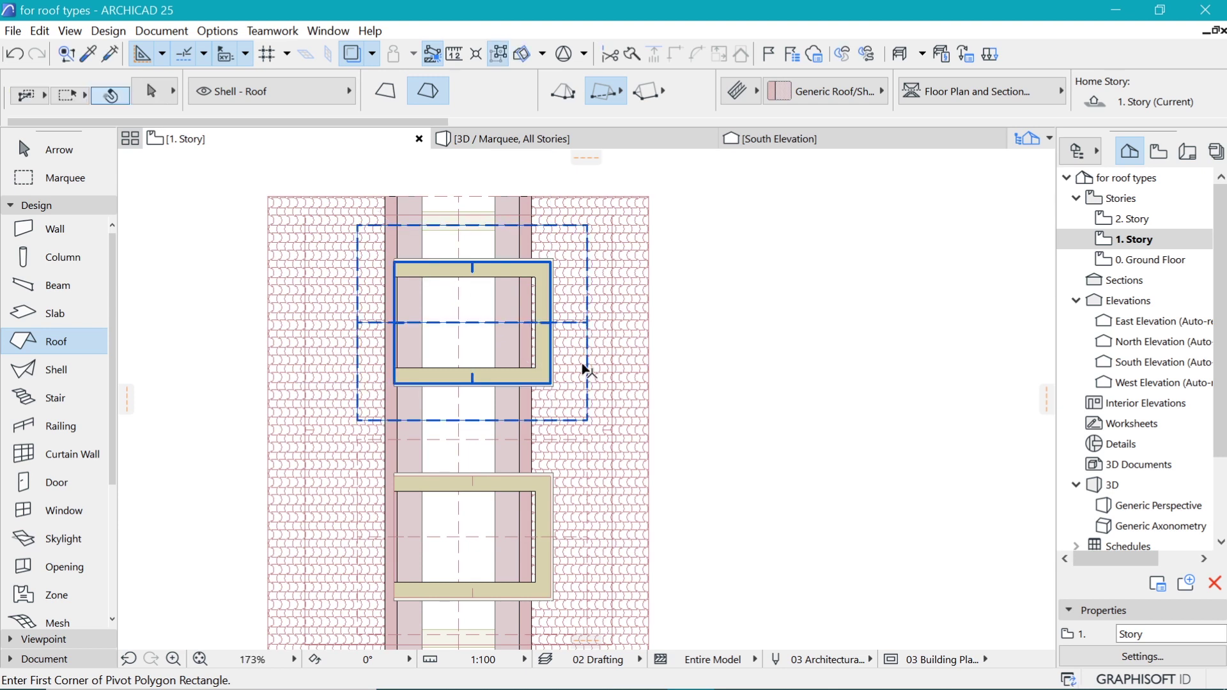
- Offset the right edges of both roofs inward
{"action": "scroll", "coordinate": [542, 256], "scroll_direction": "up", "scroll_amount": 3}
{"action": "scroll", "coordinate": [542, 255], "scroll_direction": "down", "scroll_amount": 3}
{"action": "scroll", "coordinate": [556, 253], "scroll_direction": "up", "scroll_amount": 2}
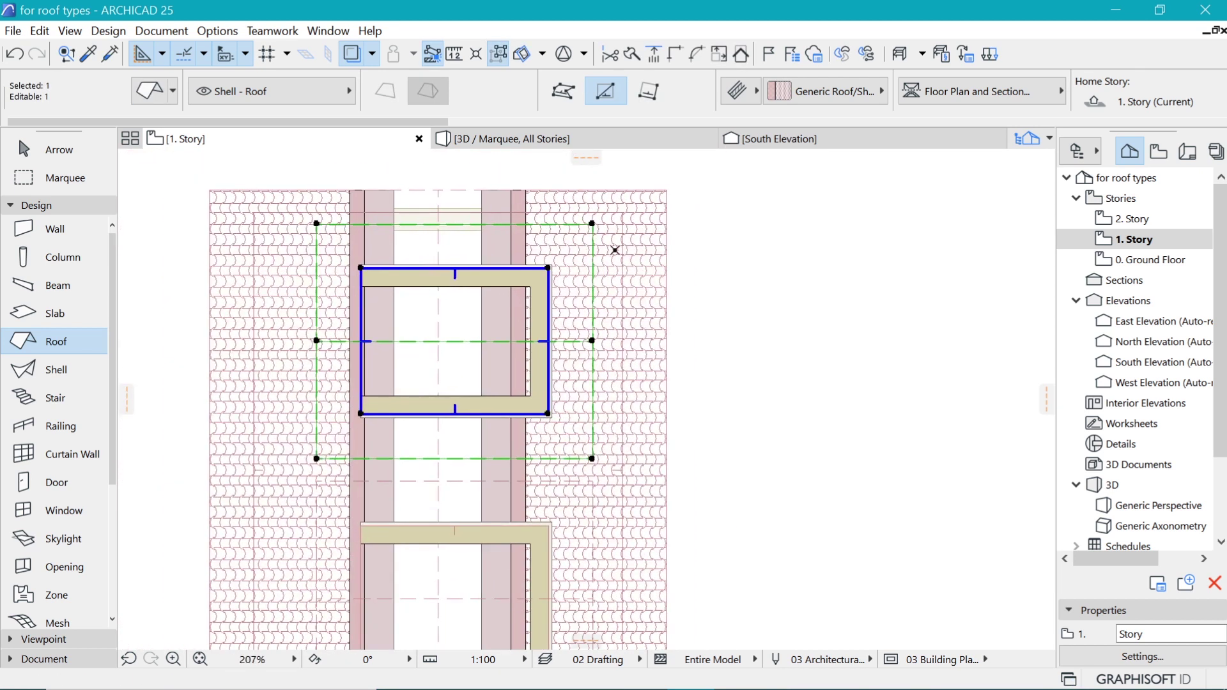
{"action": "left_click", "coordinate": [568, 283]}
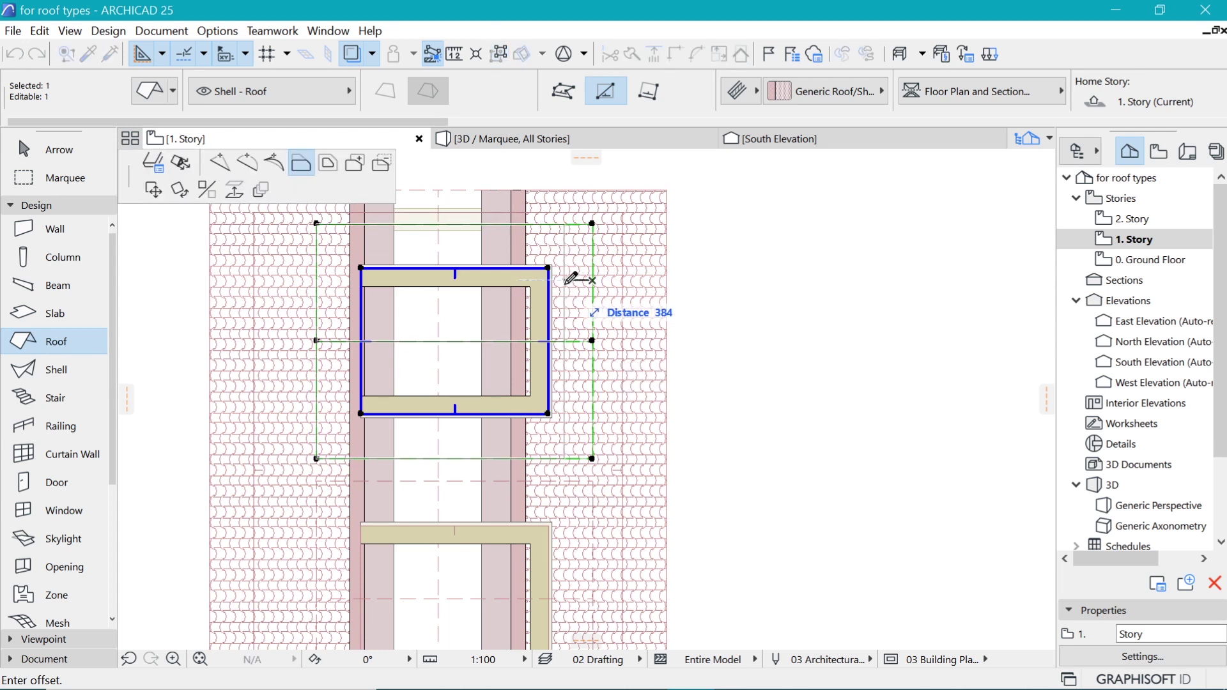
{"action": "left_click", "coordinate": [569, 281]}
{"action": "scroll", "coordinate": [543, 268], "scroll_direction": "down", "scroll_amount": 4}
{"action": "scroll", "coordinate": [549, 468], "scroll_direction": "up", "scroll_amount": 3}
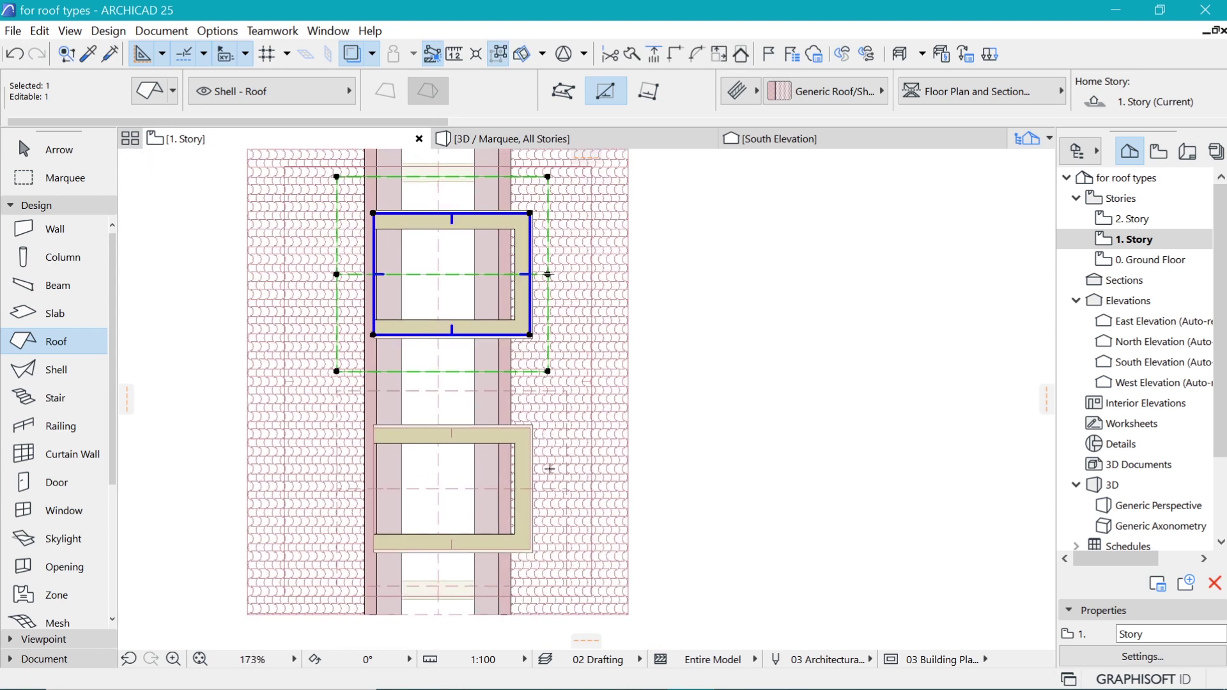
{"action": "left_click", "coordinate": [568, 476], "text": "shift"}
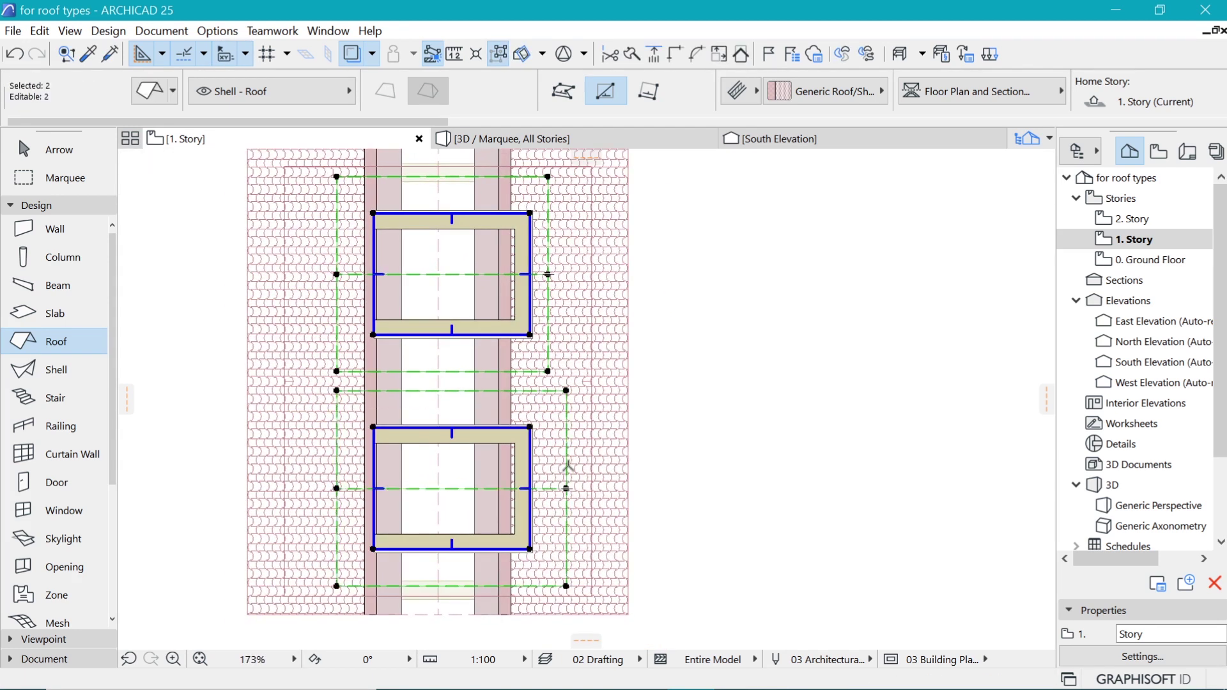
{"action": "left_click", "coordinate": [546, 371]}
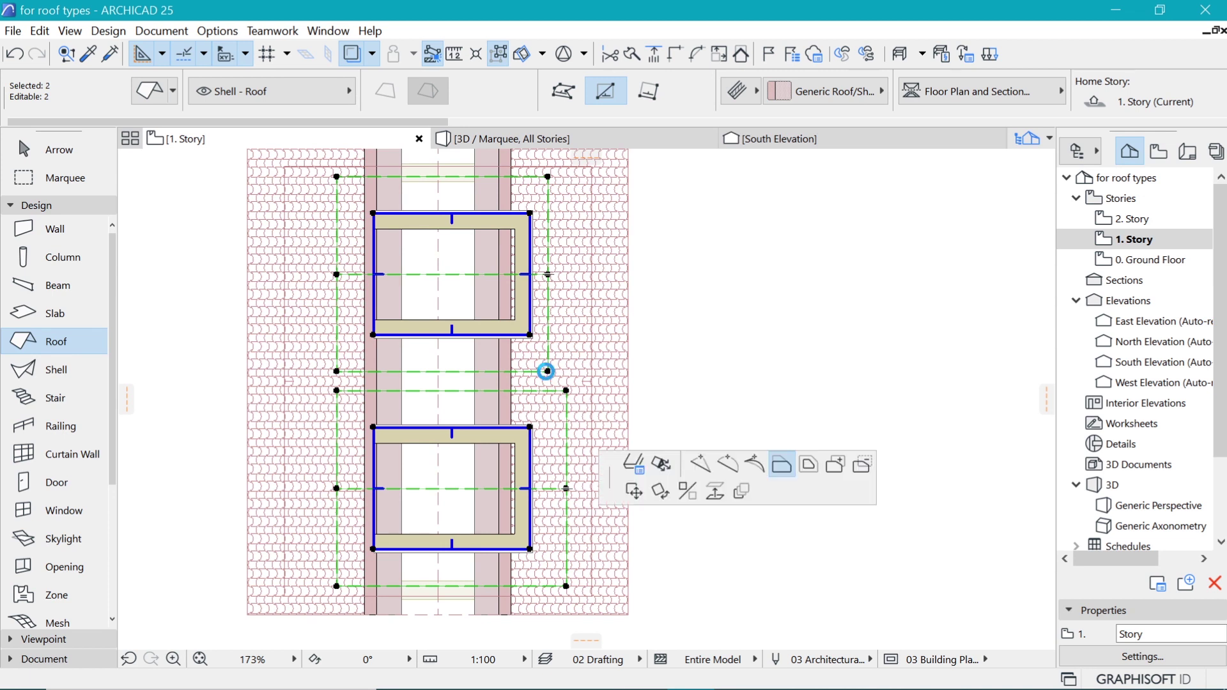
{"action": "left_click", "coordinate": [548, 383]}
{"action": "key", "text": "Escape"}
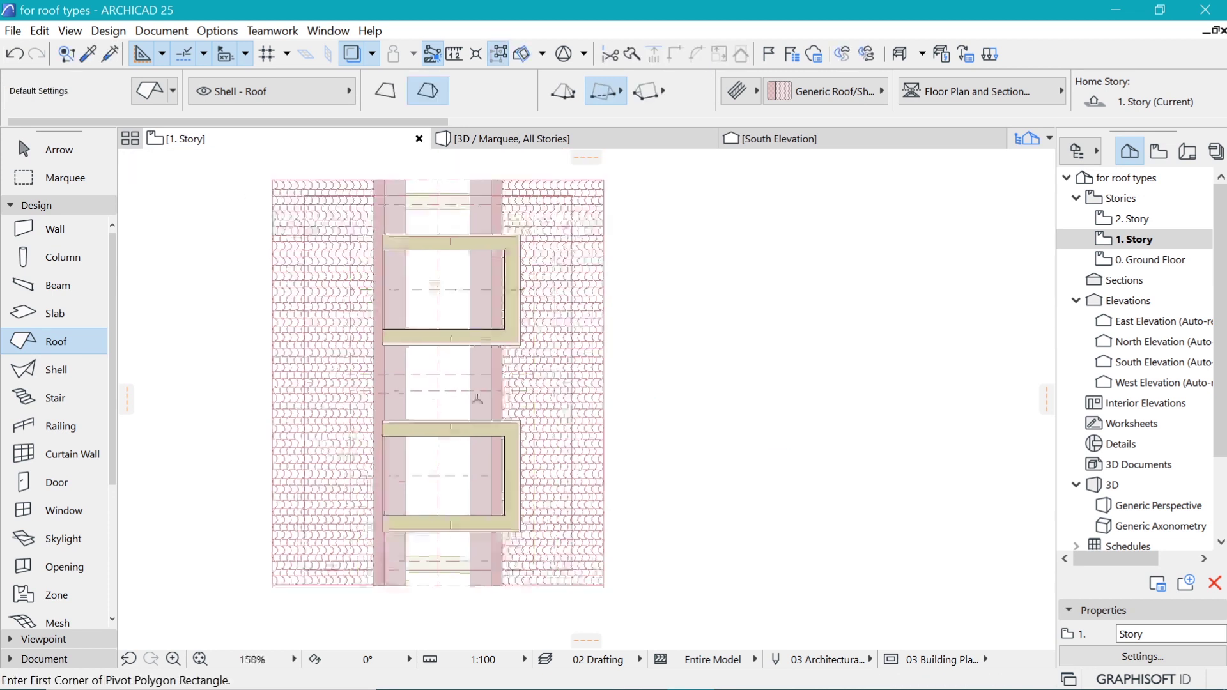
- Switch to the marquee and start marking the area around the wall plan
{"action": "scroll", "coordinate": [503, 386], "scroll_direction": "down", "scroll_amount": 4}
{"action": "scroll", "coordinate": [504, 386], "scroll_direction": "up", "scroll_amount": 1}
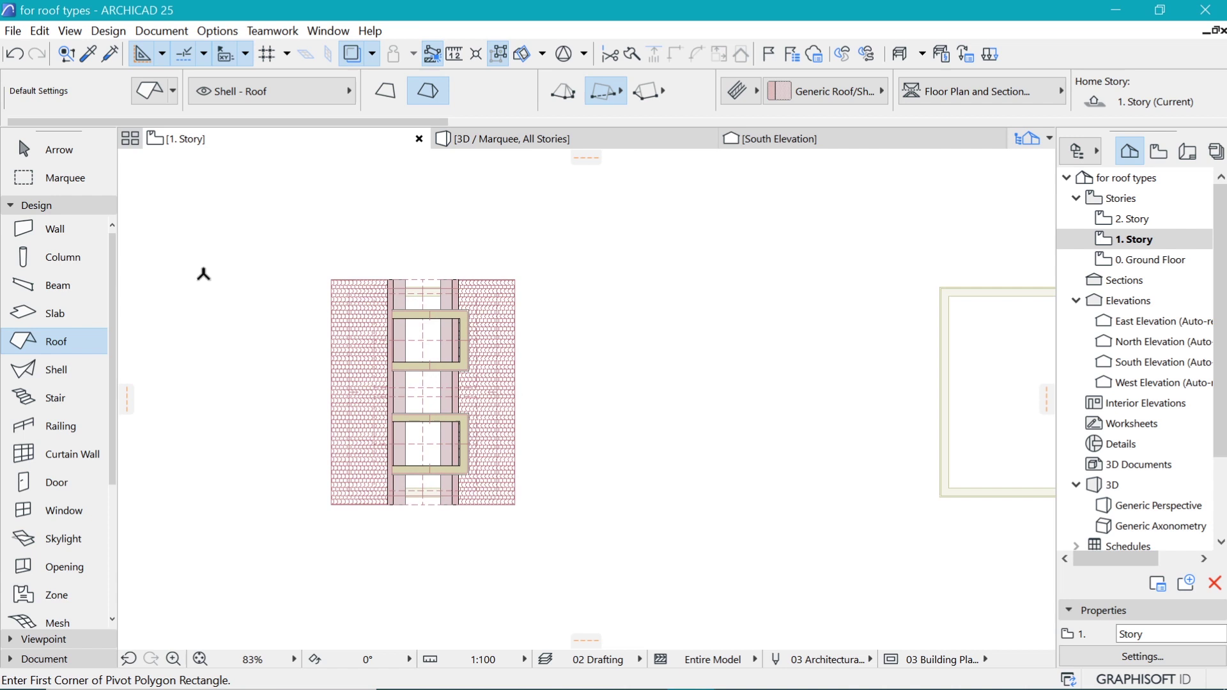
{"action": "left_click", "coordinate": [48, 174]}
{"action": "scroll", "coordinate": [439, 321], "scroll_direction": "down", "scroll_amount": 1}
{"action": "left_click", "coordinate": [307, 225]}
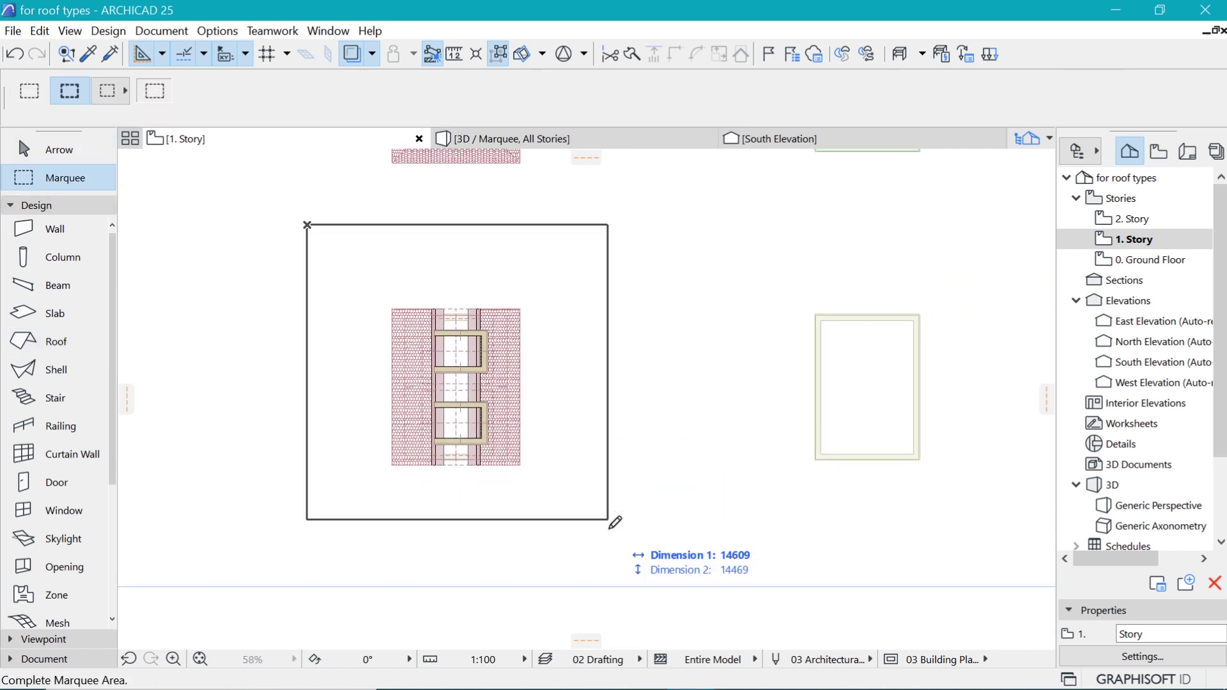
- Marquee the walls and view them in 3D from the side
{"action": "left_click", "coordinate": [611, 529]}
{"action": "key", "text": "F5"}
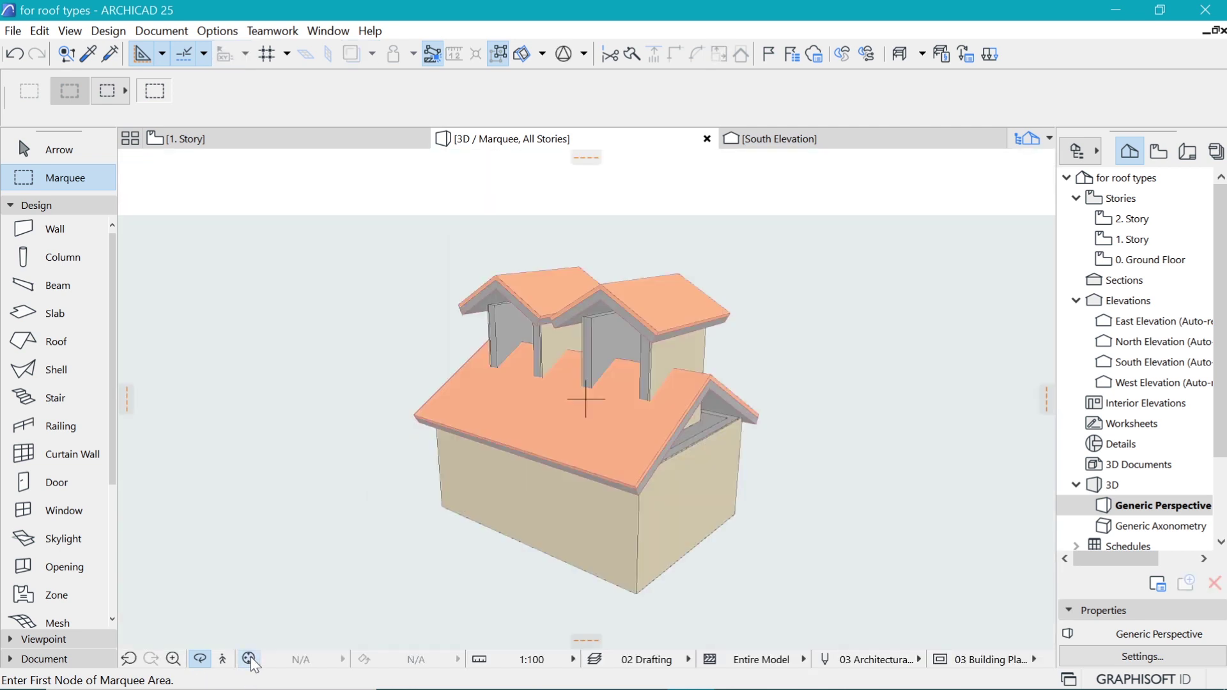
{"action": "left_click_drag", "start_coordinate": [700, 373], "coordinate": [602, 371]}
{"action": "scroll", "coordinate": [603, 371], "scroll_direction": "up", "scroll_amount": 2}
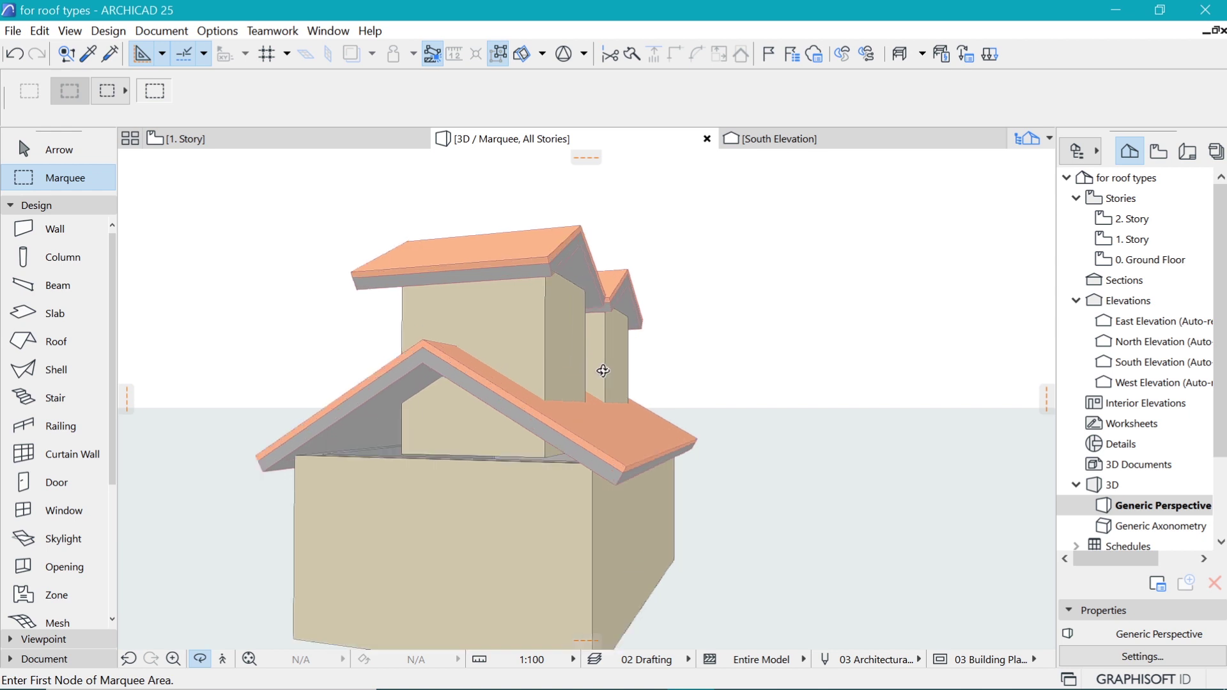
{"action": "key", "text": "Escape"}
- Move both upper roofs down onto the lower gable roof
{"action": "left_click", "coordinate": [547, 257], "text": "shift"}
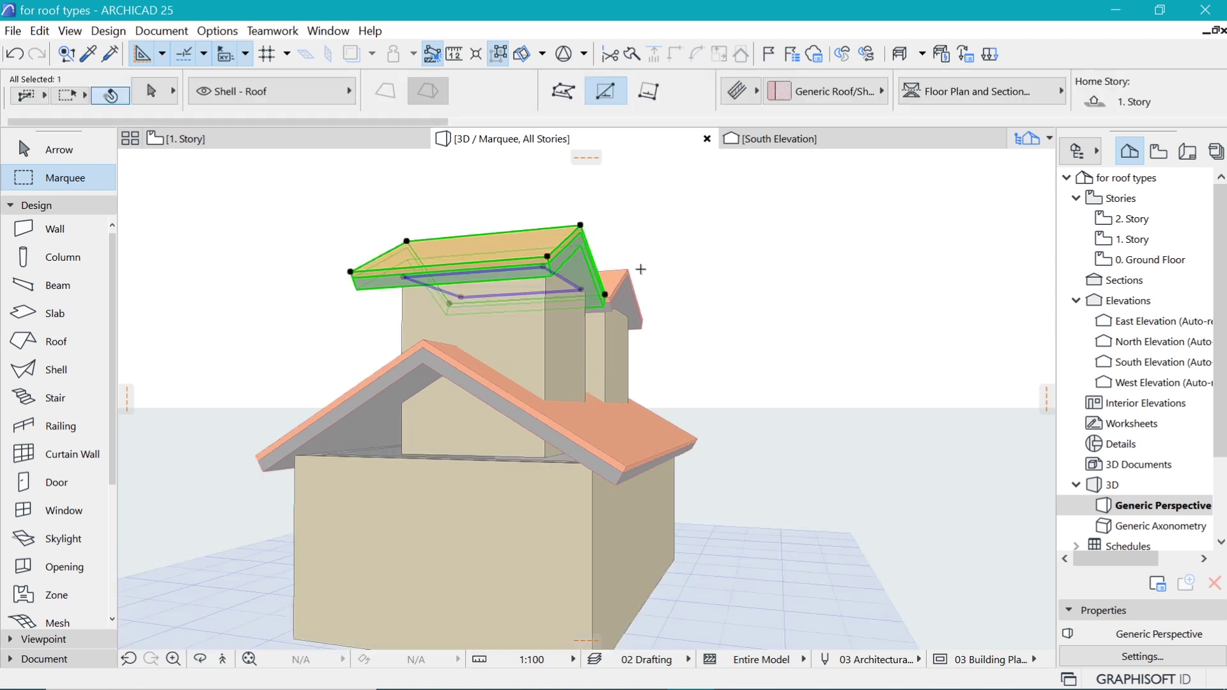
{"action": "left_click", "coordinate": [629, 277], "text": "shift"}
{"action": "key", "text": "ctrl+d"}
{"action": "left_click", "coordinate": [626, 320]}
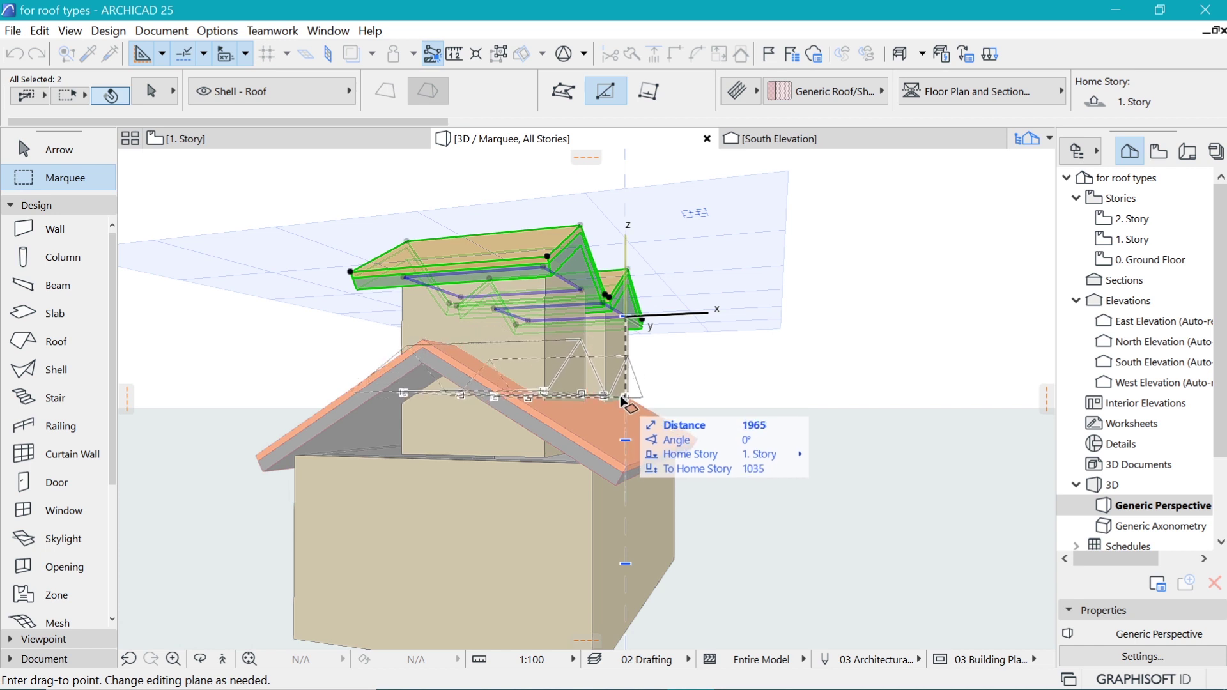
{"action": "left_click", "coordinate": [624, 398]}
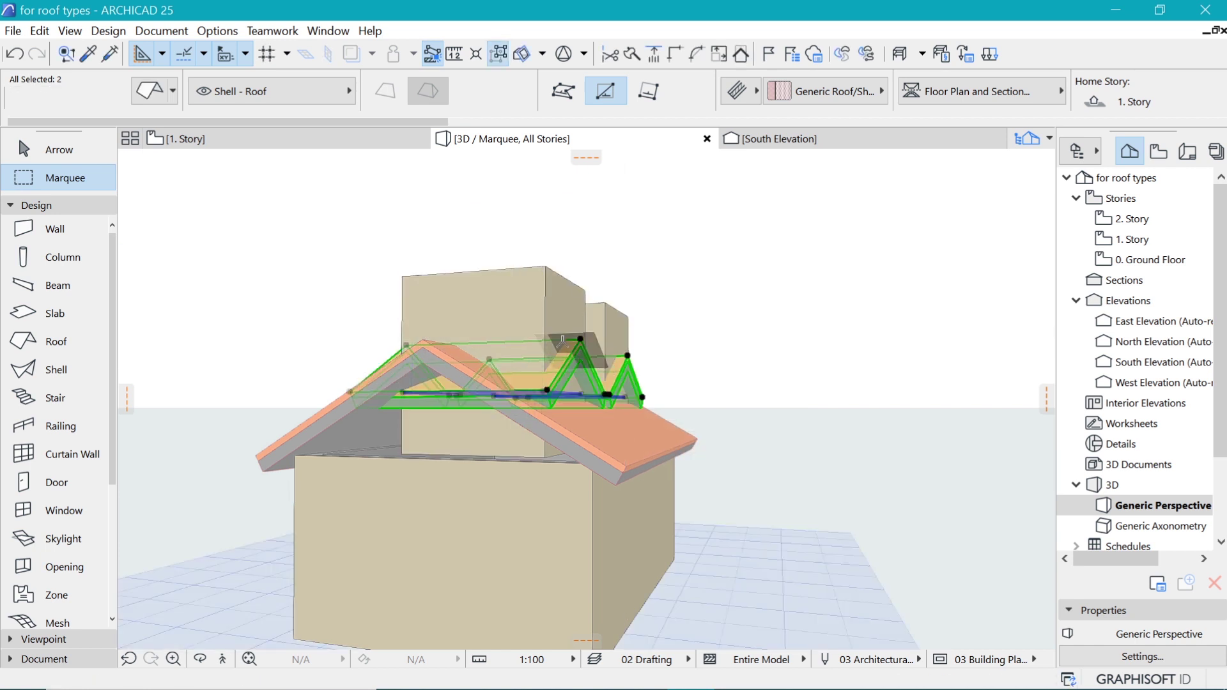
- Shift the two upper roofs sideways to their final position over the main roof
{"action": "middle_click_drag", "start_coordinate": [488, 208], "coordinate": [643, 384], "text": "shift"}
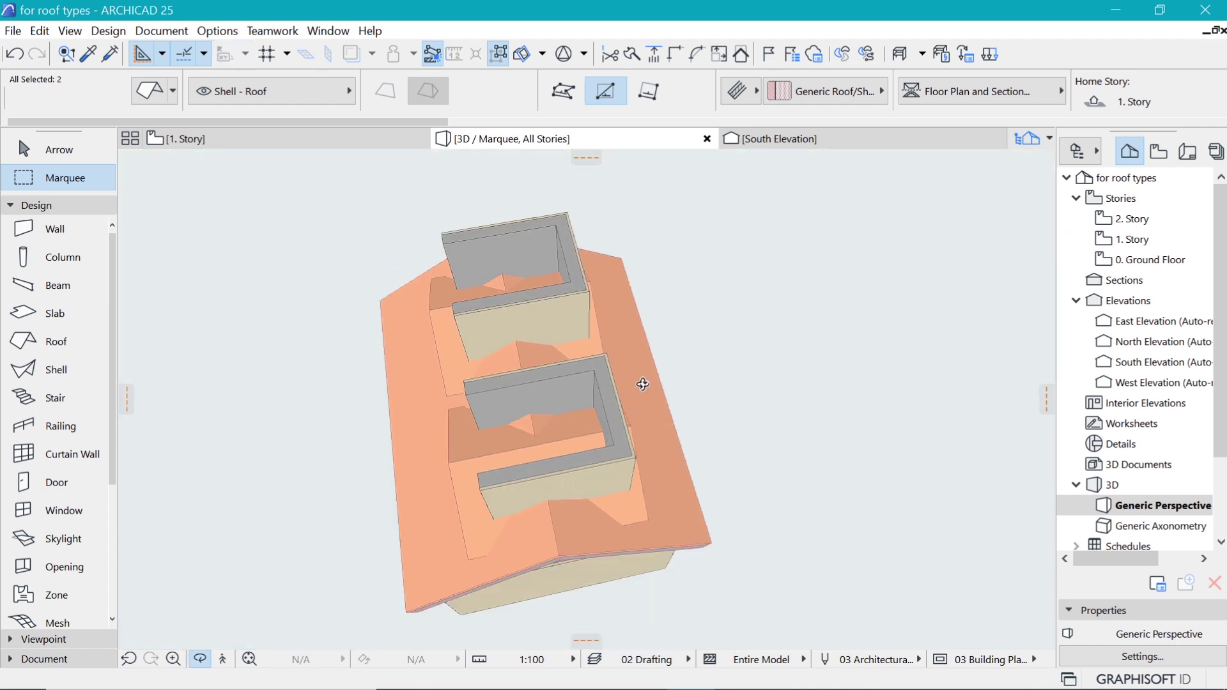
{"action": "key", "text": "ctrl+d"}
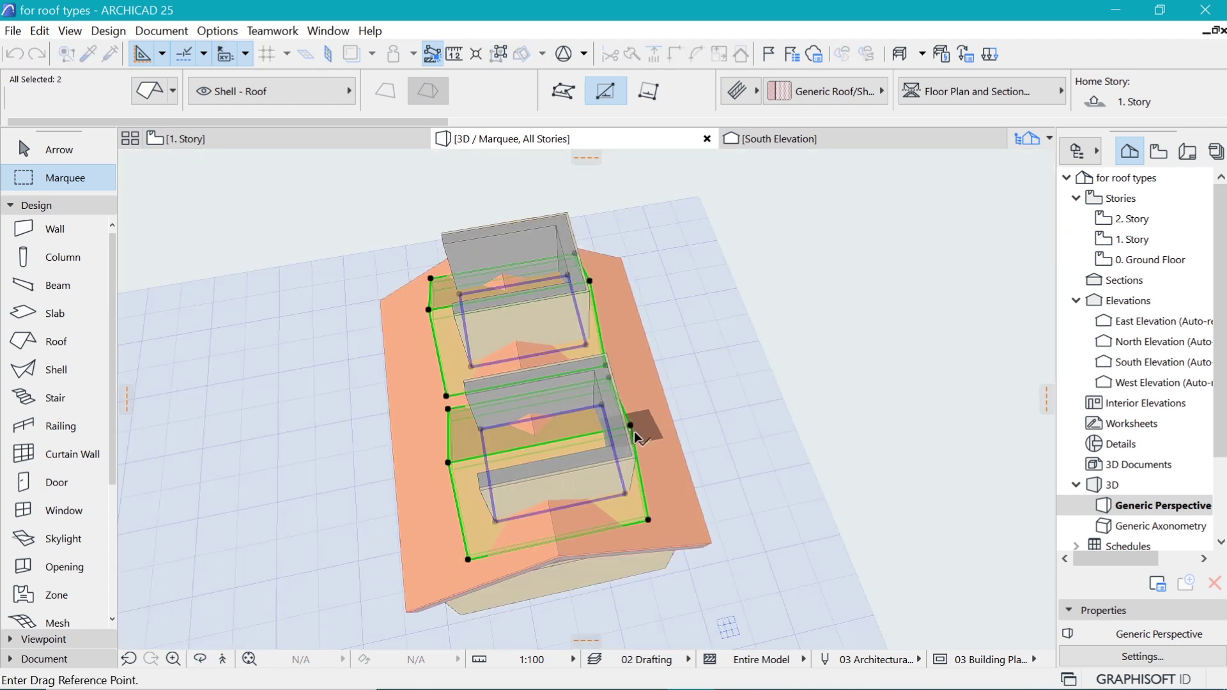
{"action": "left_click", "coordinate": [632, 429]}
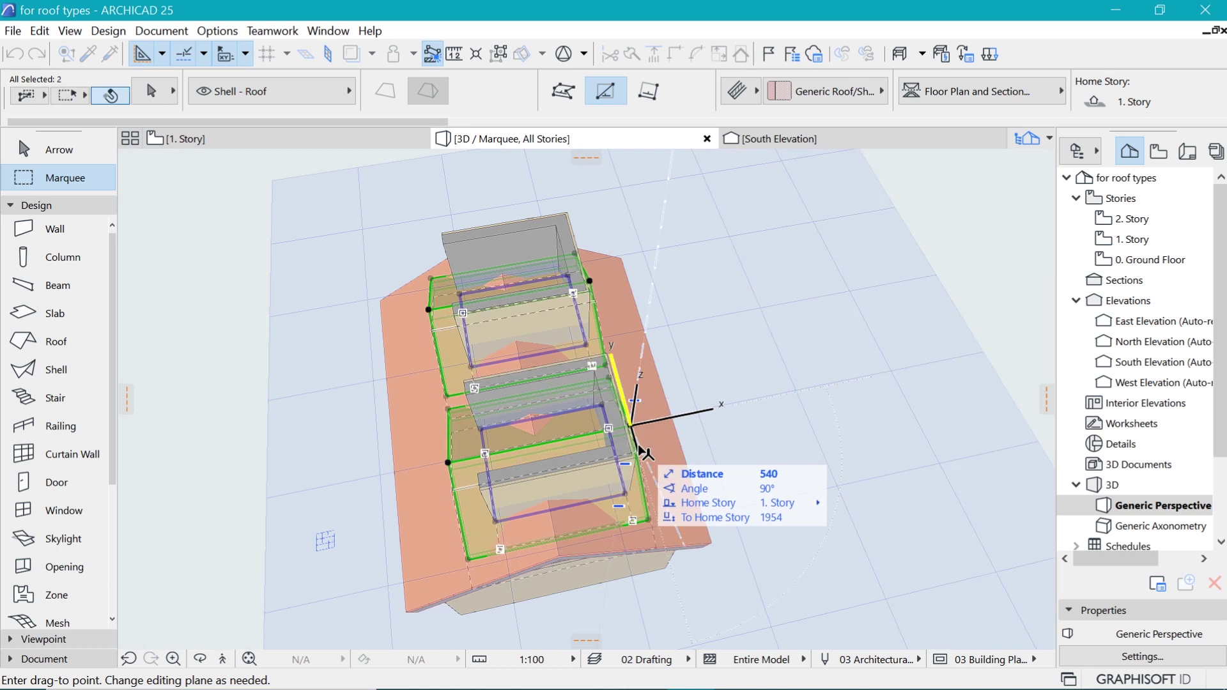
{"action": "left_click", "coordinate": [665, 430]}
{"action": "middle_click_drag", "start_coordinate": [665, 426], "coordinate": [467, 367], "text": "shift"}
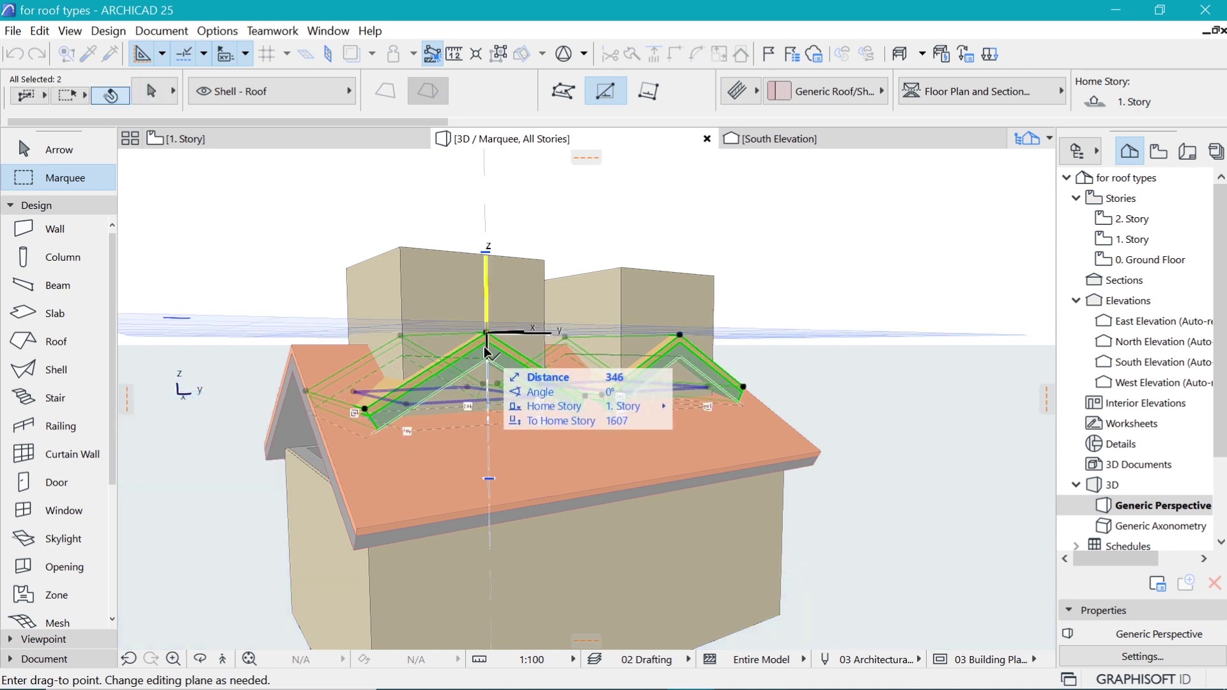
{"action": "scroll", "coordinate": [489, 355], "scroll_direction": "up", "scroll_amount": 3}
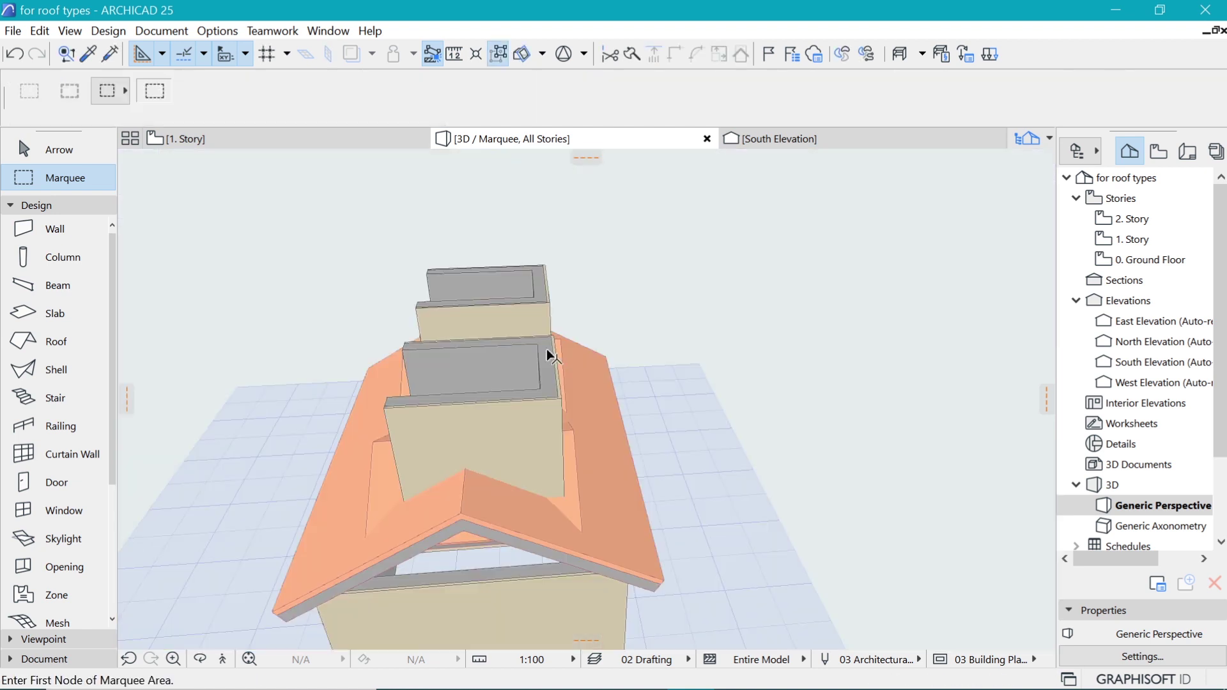
- With Suspend Groups off, move the upper walls and both dormer roofs along the main roof
{"action": "left_click", "coordinate": [537, 298], "text": "shift"}
{"action": "key", "text": "alt+g"}
{"action": "left_click", "coordinate": [539, 293], "text": "shift"}
{"action": "left_click", "coordinate": [578, 466], "text": "shift"}
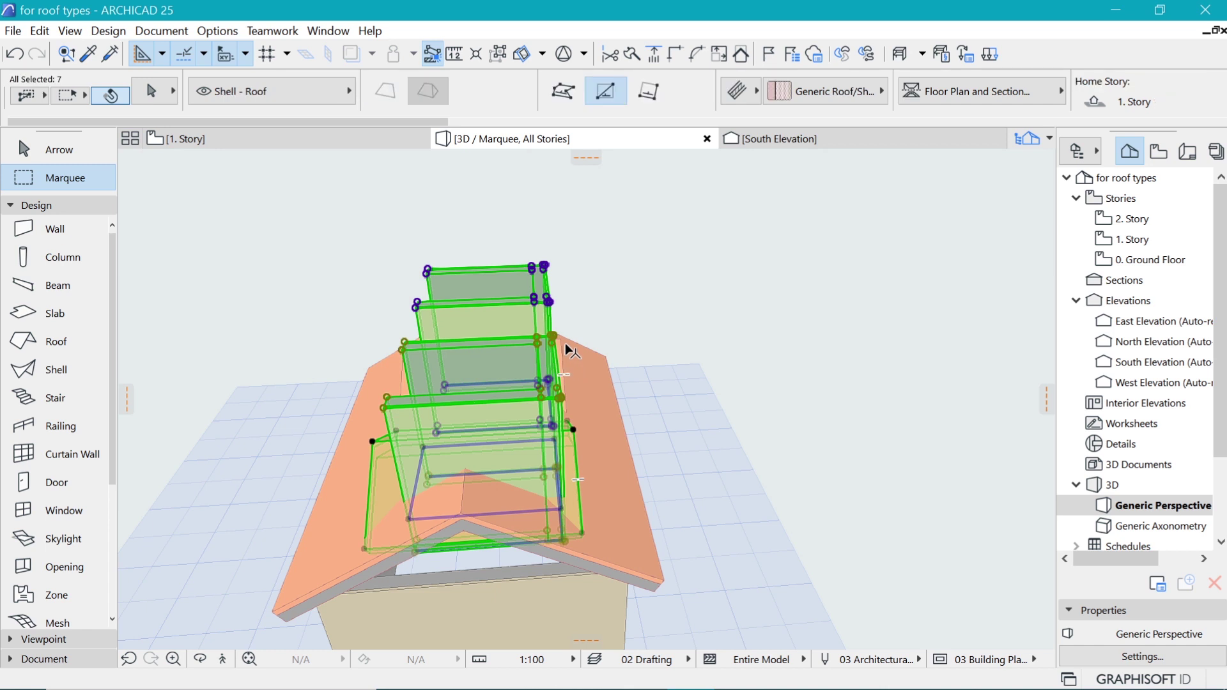
{"action": "left_click", "coordinate": [564, 340], "text": "shift"}
{"action": "key", "text": "ctrl+d"}
{"action": "left_click", "coordinate": [561, 339]}
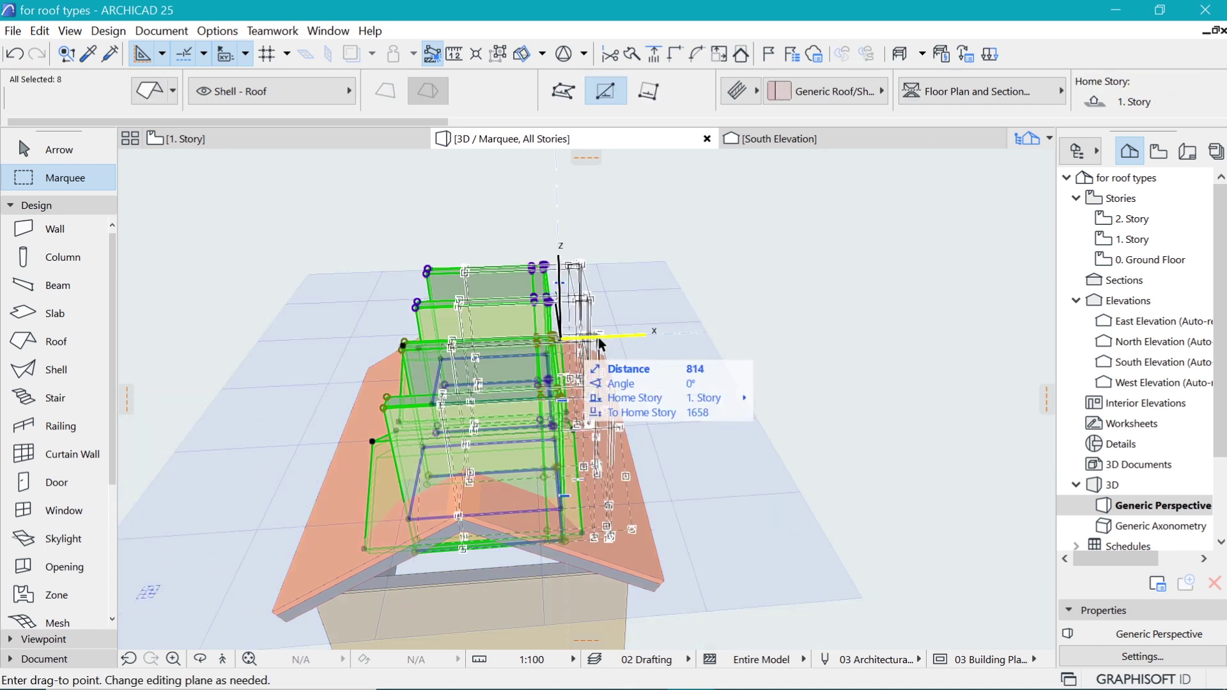
{"action": "left_click", "coordinate": [596, 339]}
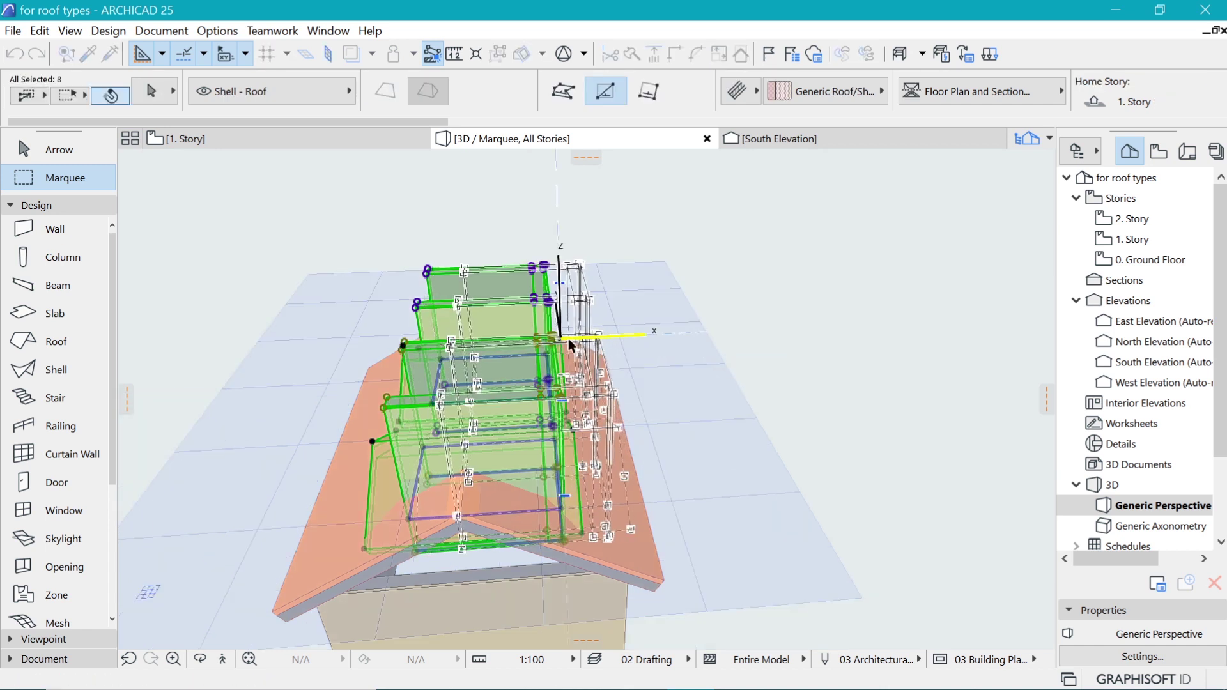
{"action": "middle_click_drag", "start_coordinate": [689, 328], "coordinate": [651, 301], "text": "shift"}
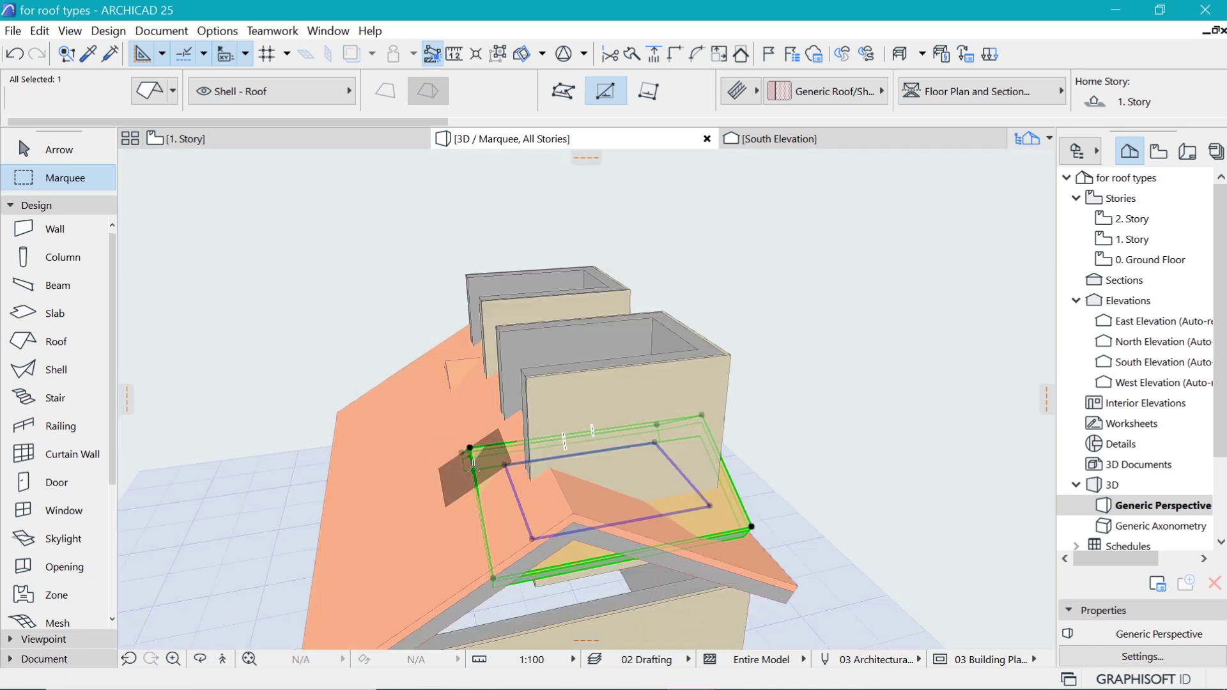
- Offset the front dormer roof's edge outward over the main roof
{"action": "left_click", "coordinate": [473, 465]}
{"action": "key", "text": "f"}
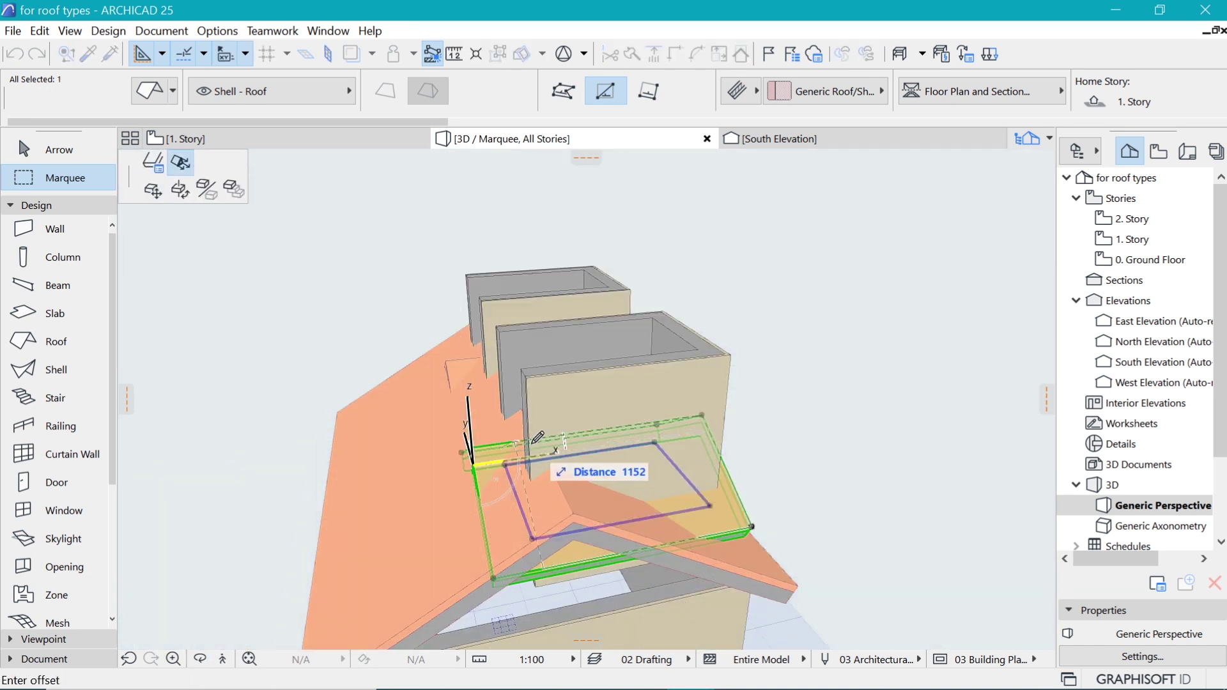
{"action": "left_click", "coordinate": [532, 444]}
{"action": "scroll", "coordinate": [524, 451], "scroll_direction": "up", "scroll_amount": 2}
{"action": "left_click", "coordinate": [520, 476]}
{"action": "key", "text": "Escape"}
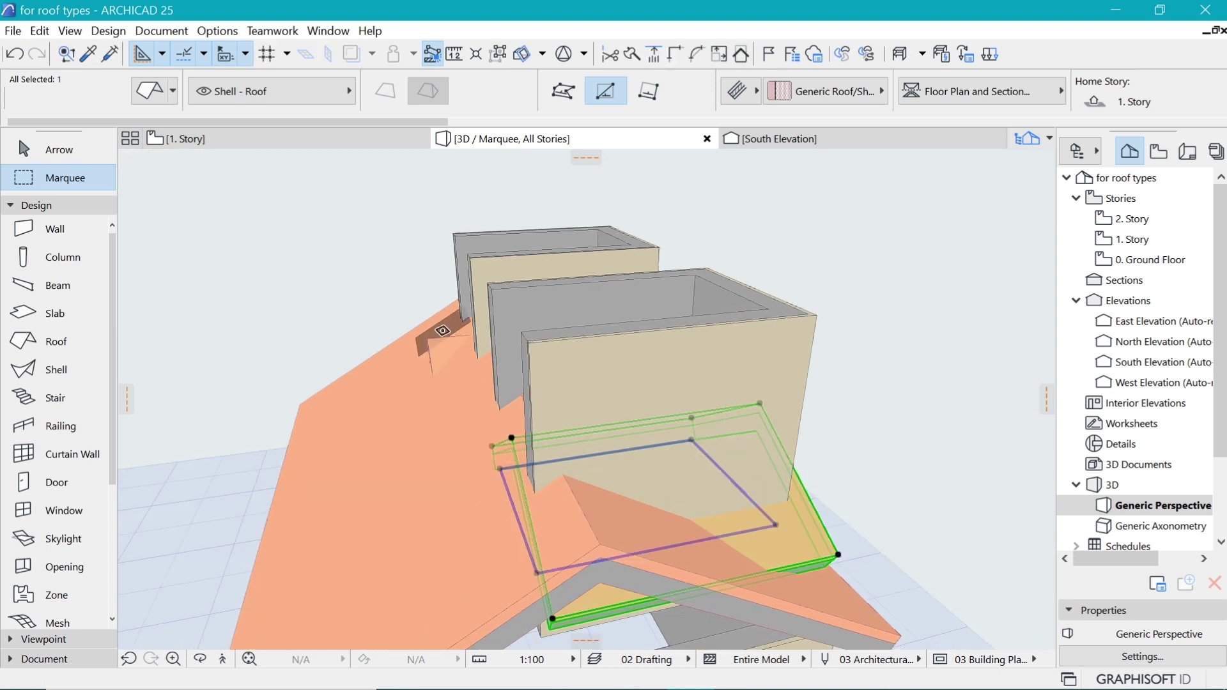
{"action": "key", "text": "Escape"}
- Offset the rear dormer roof's left edge outward as well
{"action": "left_click", "coordinate": [439, 356], "text": "shift"}
{"action": "left_click", "coordinate": [429, 352]}
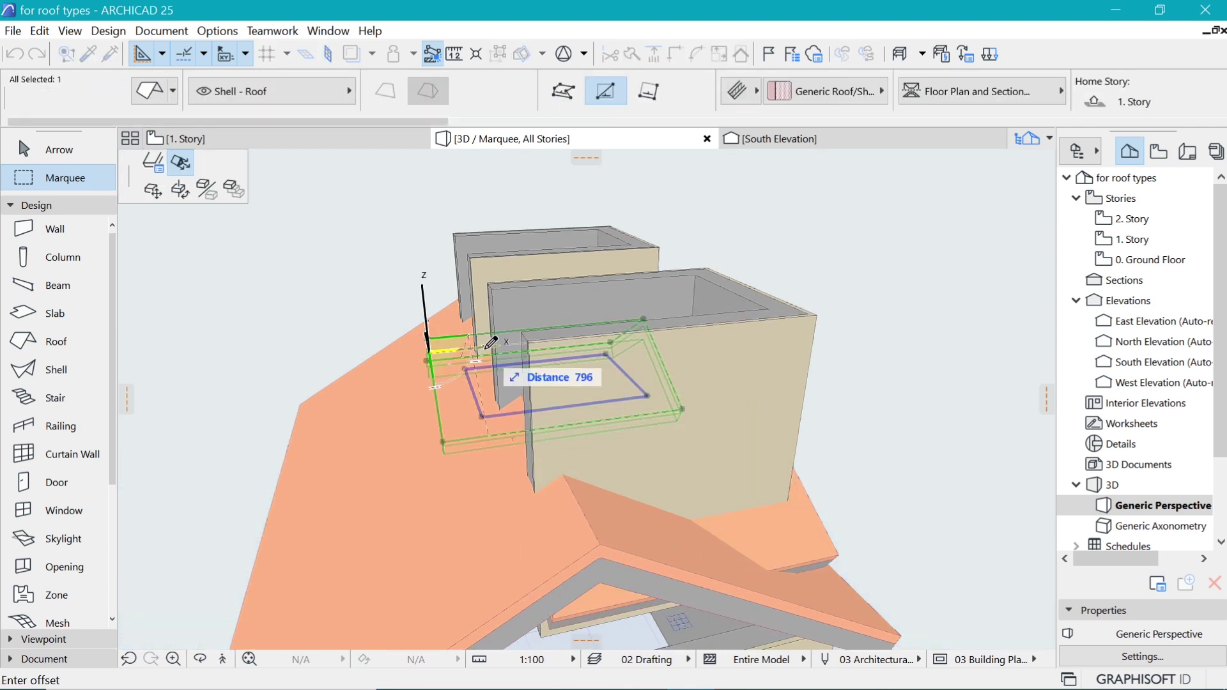
{"action": "left_click", "coordinate": [486, 348]}
{"action": "key", "text": "Escape"}
{"action": "scroll", "coordinate": [324, 372], "scroll_direction": "down", "scroll_amount": 5}
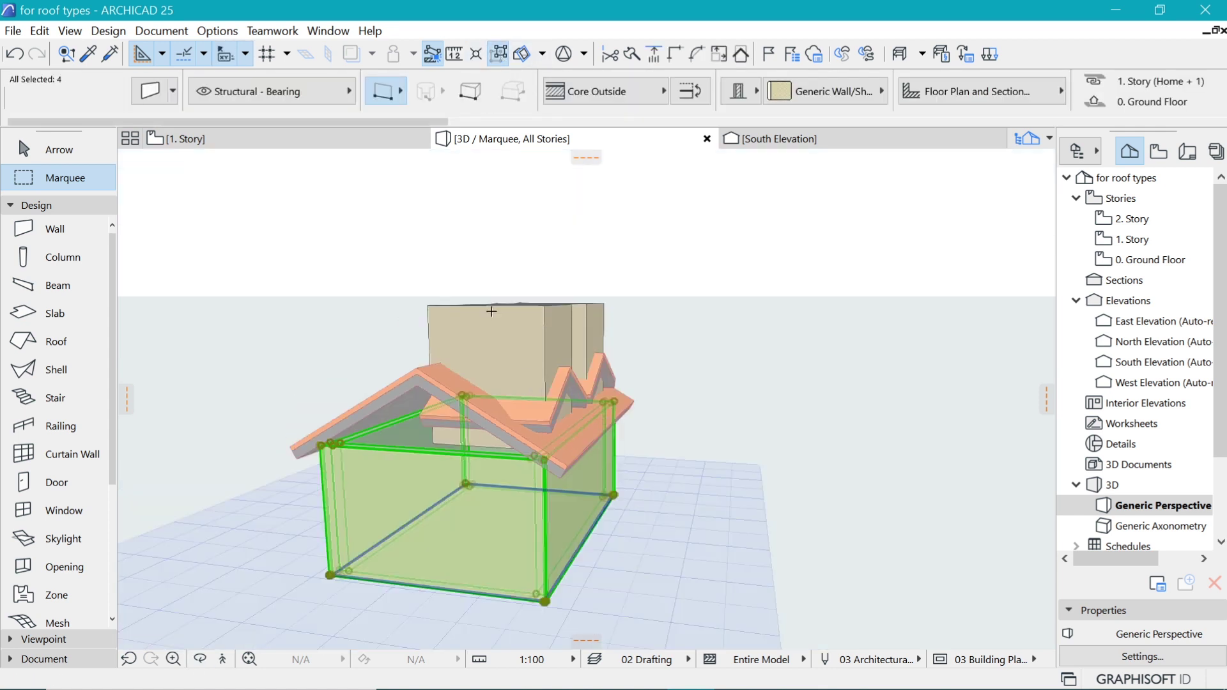
- Raise the four wall tops above the roof, then trim them, keeping the parts below
{"action": "left_click", "coordinate": [545, 457]}
{"action": "left_click", "coordinate": [683, 515]}
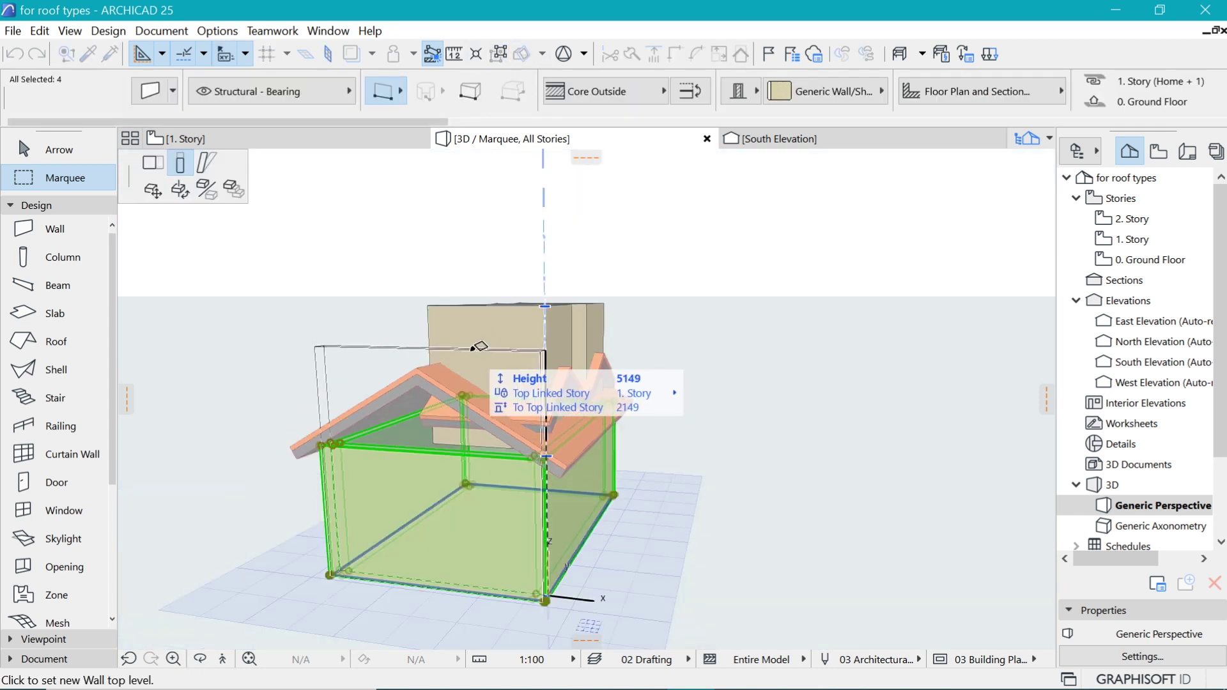
{"action": "left_click", "coordinate": [479, 345]}
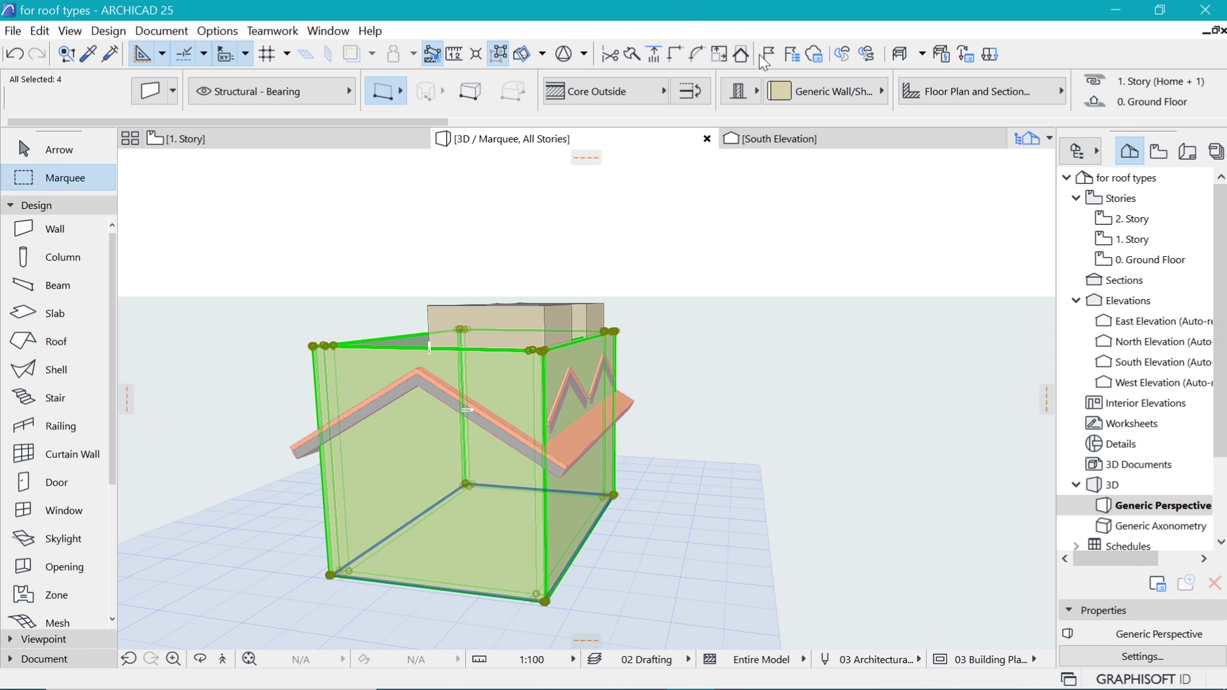
{"action": "left_click", "coordinate": [742, 53]}
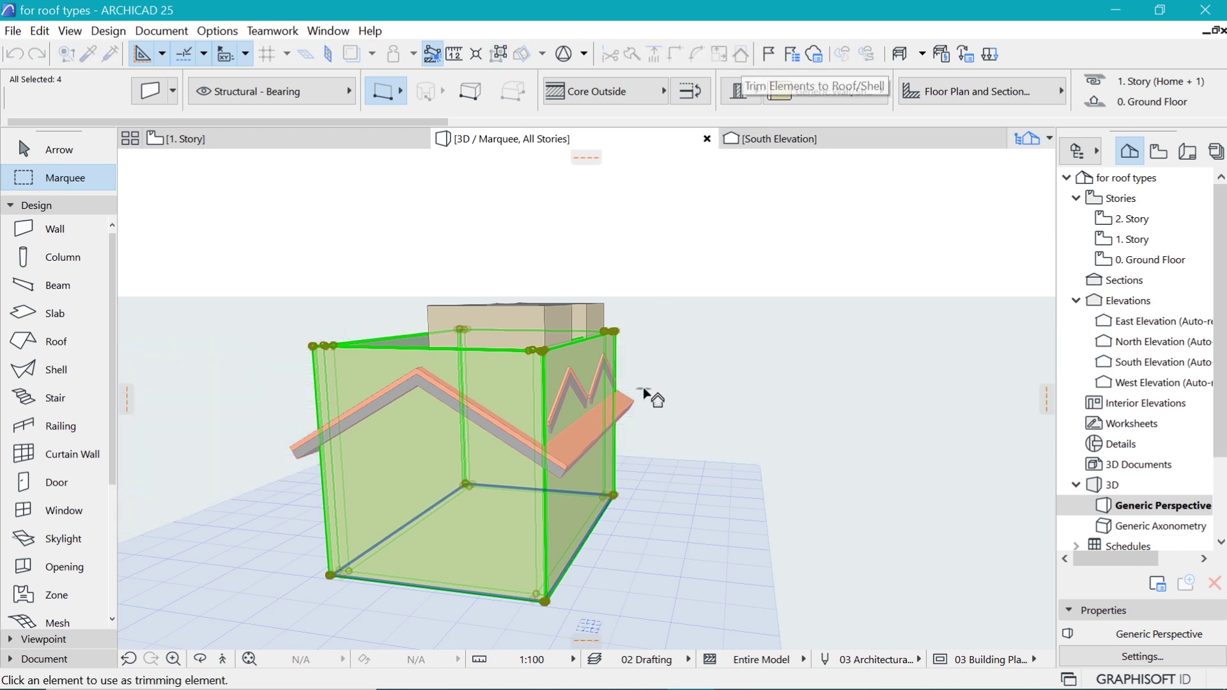
{"action": "scroll", "coordinate": [647, 399], "scroll_direction": "up", "scroll_amount": 3}
{"action": "left_click", "coordinate": [518, 480]}
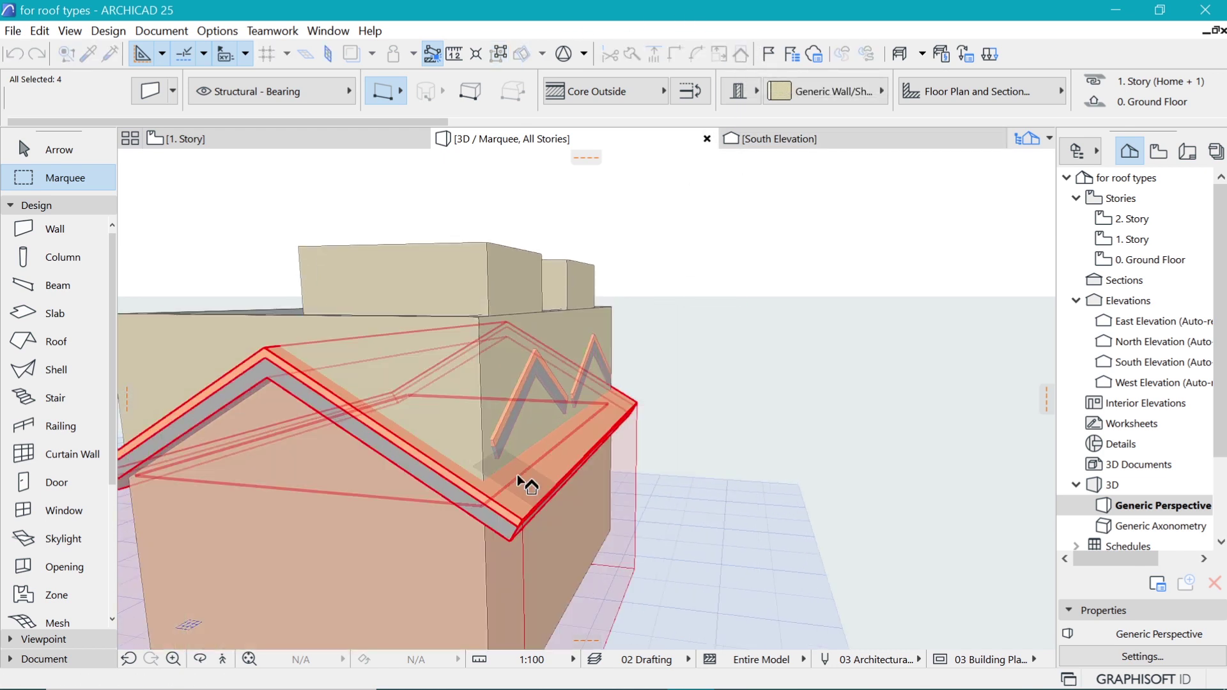
{"action": "left_click", "coordinate": [516, 474]}
{"action": "key", "text": "Escape"}
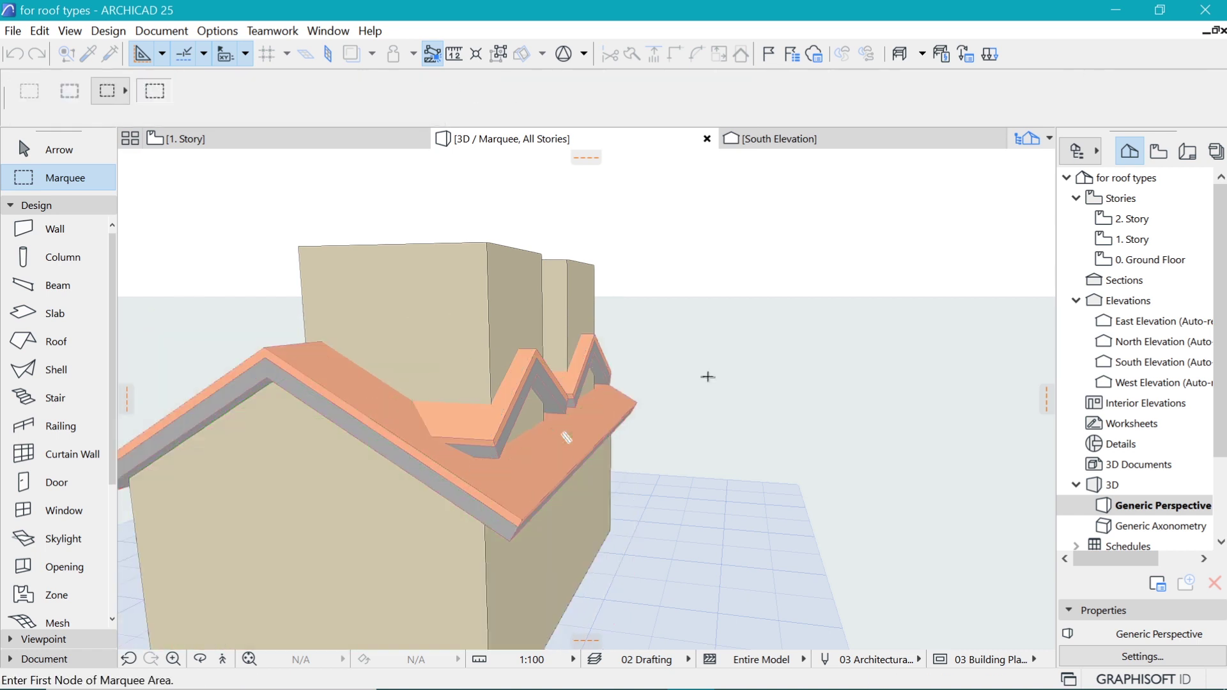
- Trim the grouped walls above the roof down to the roof
{"action": "left_click", "coordinate": [491, 288]}
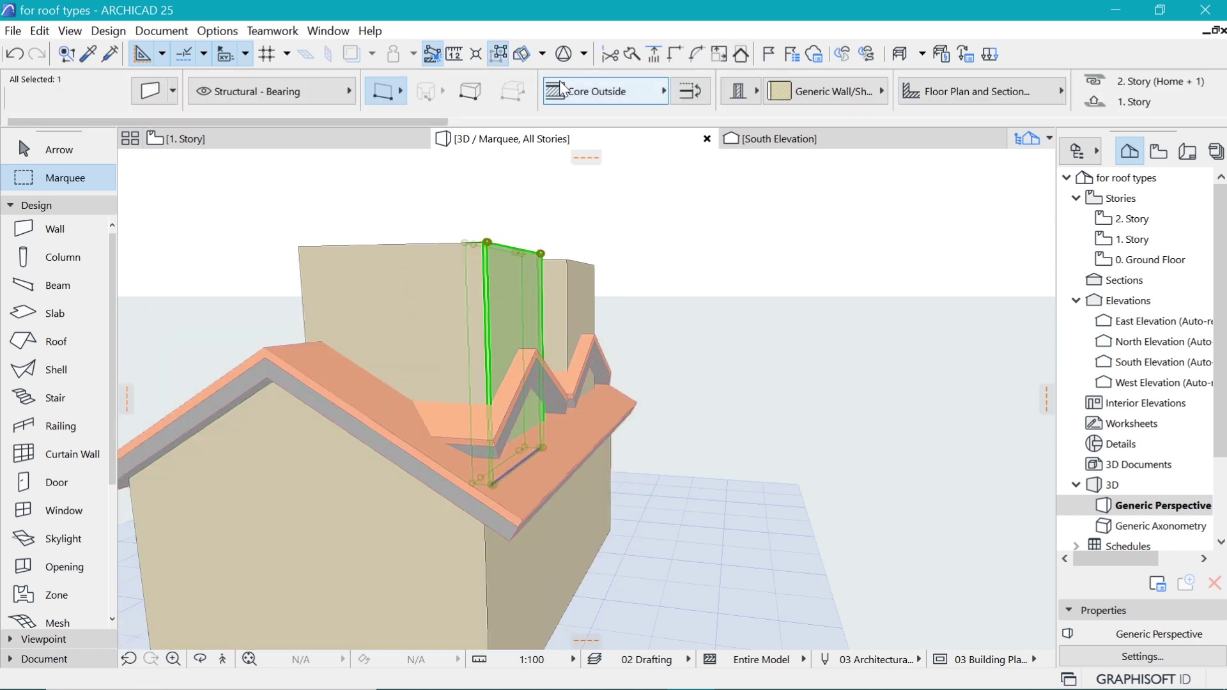
{"action": "left_click", "coordinate": [500, 55]}
{"action": "middle_click_drag", "start_coordinate": [461, 222], "coordinate": [335, 210], "text": "shift"}
{"action": "left_click", "coordinate": [741, 55]}
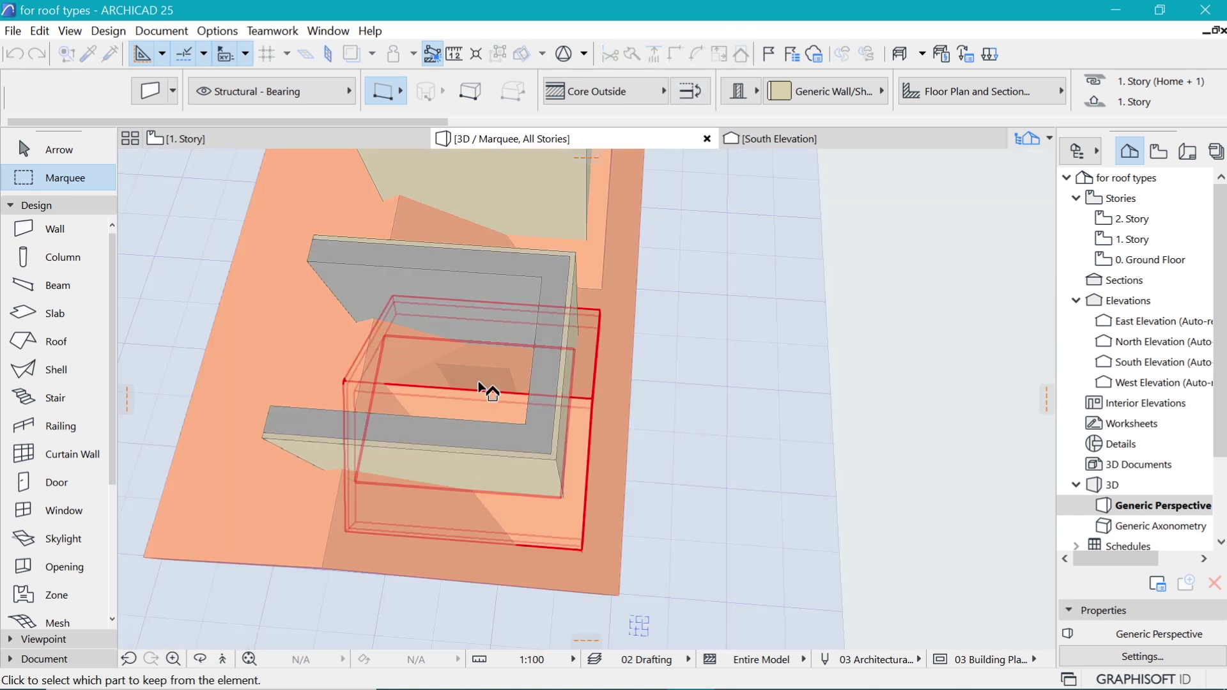
{"action": "left_click", "coordinate": [637, 263]}
{"action": "key", "text": "Escape"}
{"action": "middle_click_drag", "start_coordinate": [572, 168], "coordinate": [553, 263]}
{"action": "scroll", "coordinate": [554, 263], "scroll_direction": "down", "scroll_amount": 3}
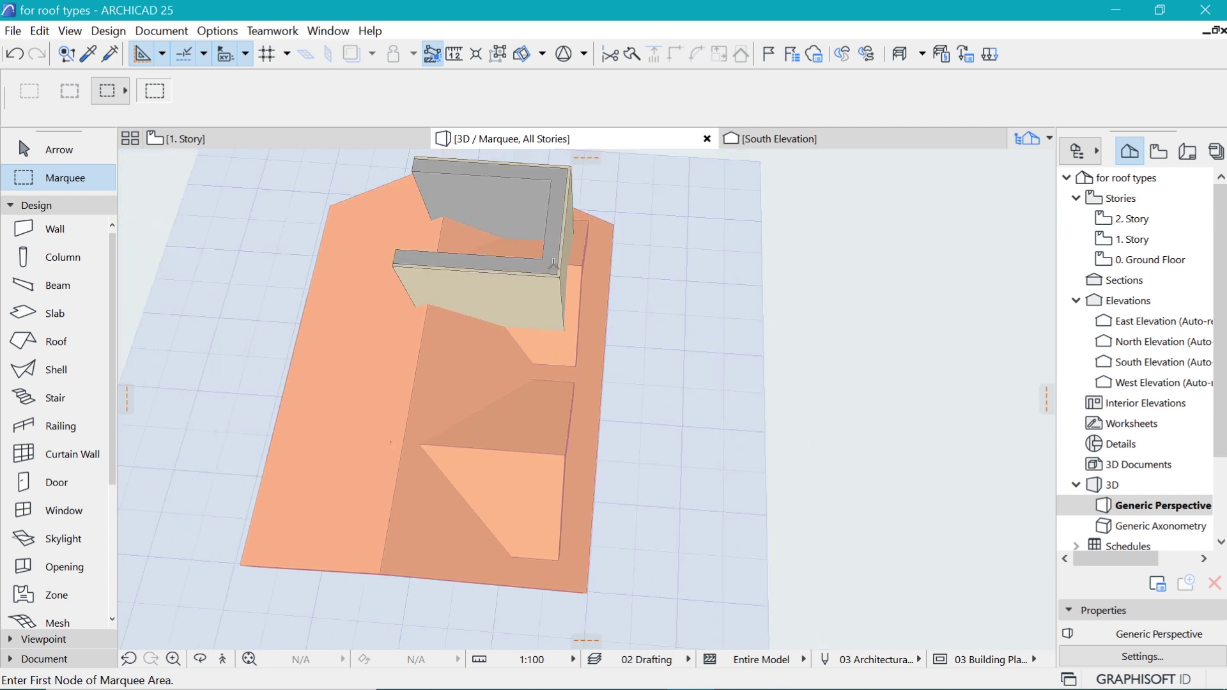
- Trim the three remaining grouped walls to the roof, keeping the lower parts
{"action": "key", "text": "Escape"}
{"action": "left_click", "coordinate": [554, 197]}
{"action": "scroll", "coordinate": [680, 182], "scroll_direction": "up", "scroll_amount": 2}
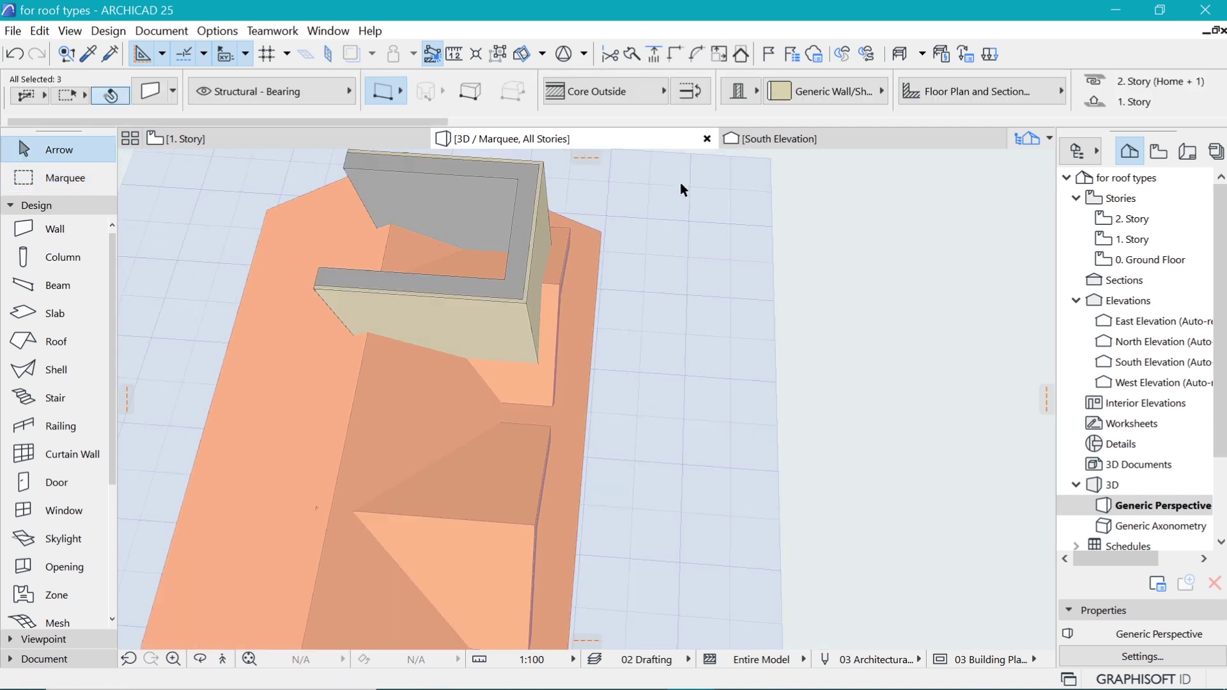
{"action": "scroll", "coordinate": [680, 190], "scroll_direction": "down", "scroll_amount": 3}
{"action": "left_click", "coordinate": [742, 56]}
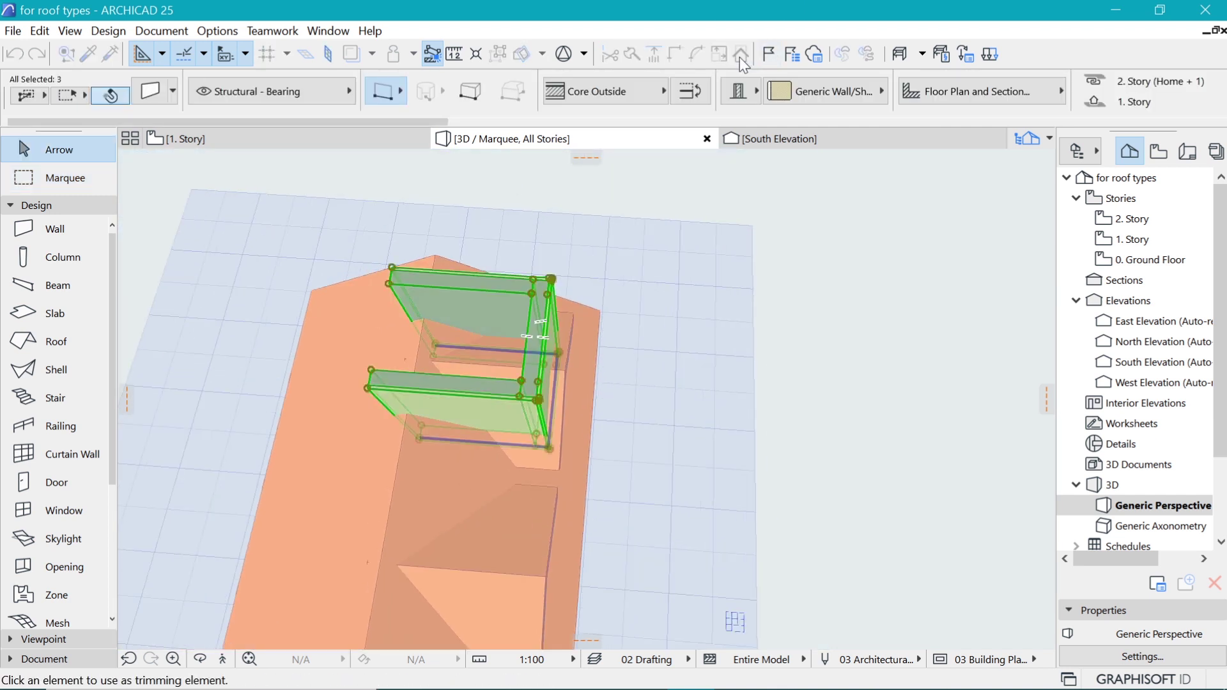
{"action": "scroll", "coordinate": [459, 336], "scroll_direction": "up", "scroll_amount": 1}
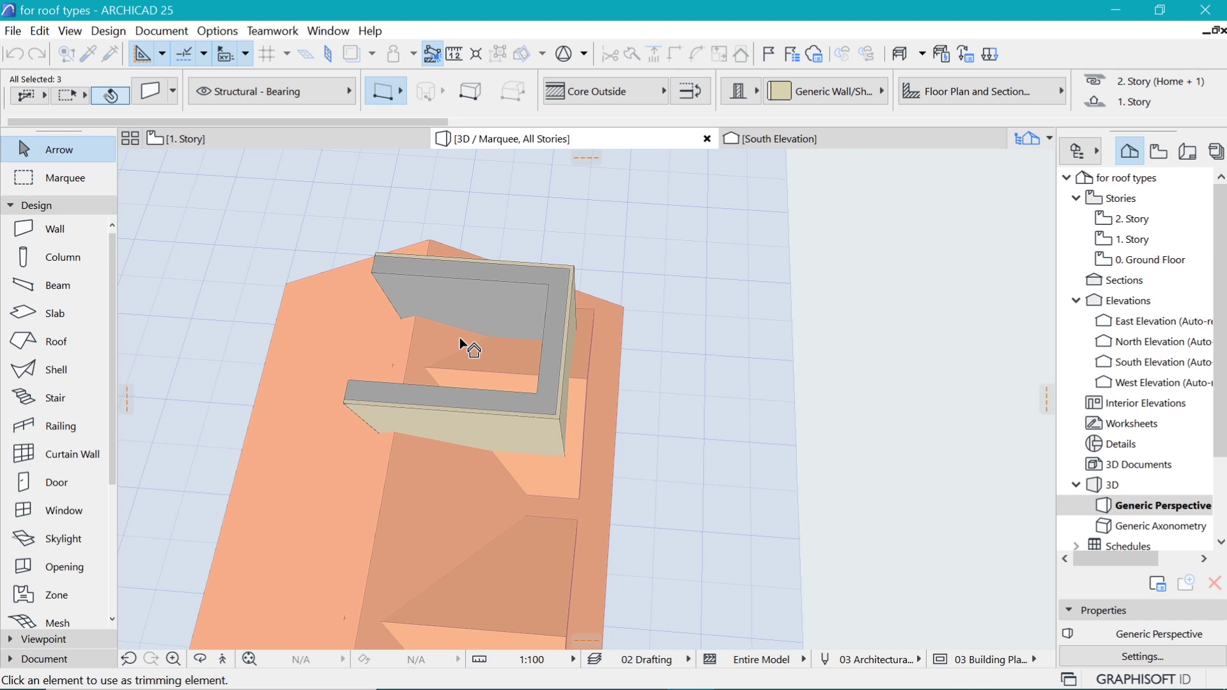
{"action": "left_click", "coordinate": [888, 277]}
{"action": "middle_click_drag", "start_coordinate": [641, 466], "coordinate": [362, 368], "text": "shift"}
- Return to the floor plan, clear the marquee, and pan to the next wall rectangle
{"action": "middle_click_drag", "start_coordinate": [722, 383], "coordinate": [595, 320], "text": "shift"}
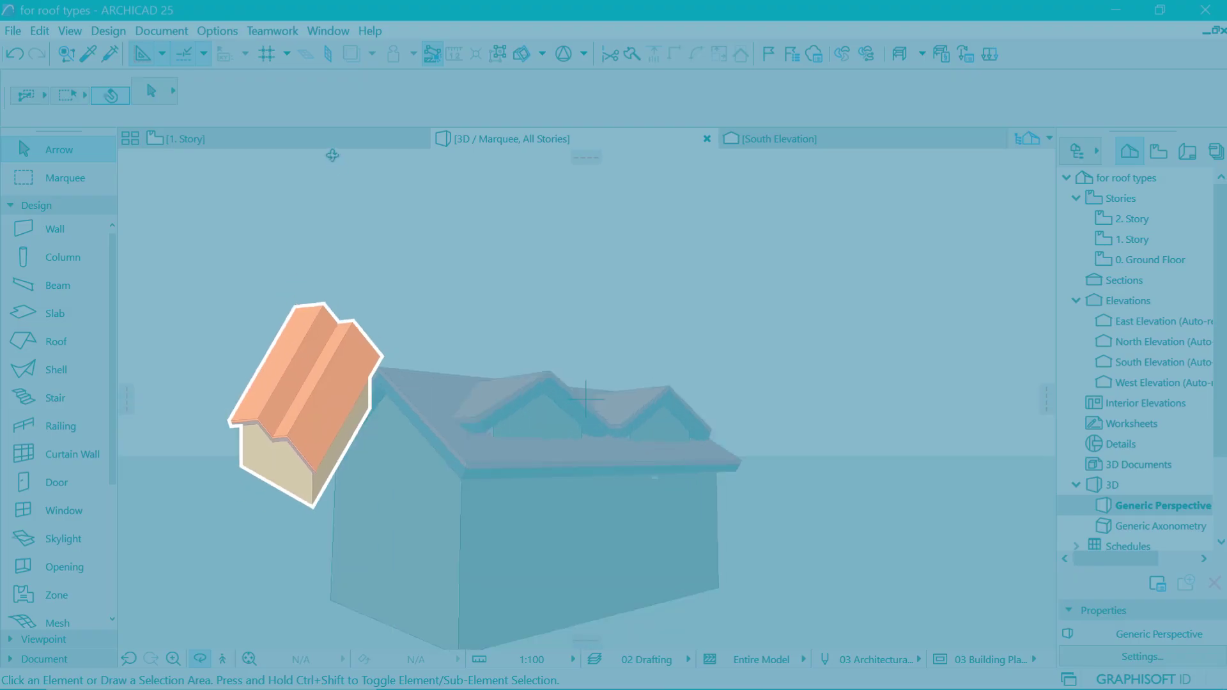
{"action": "left_click", "coordinate": [336, 140]}
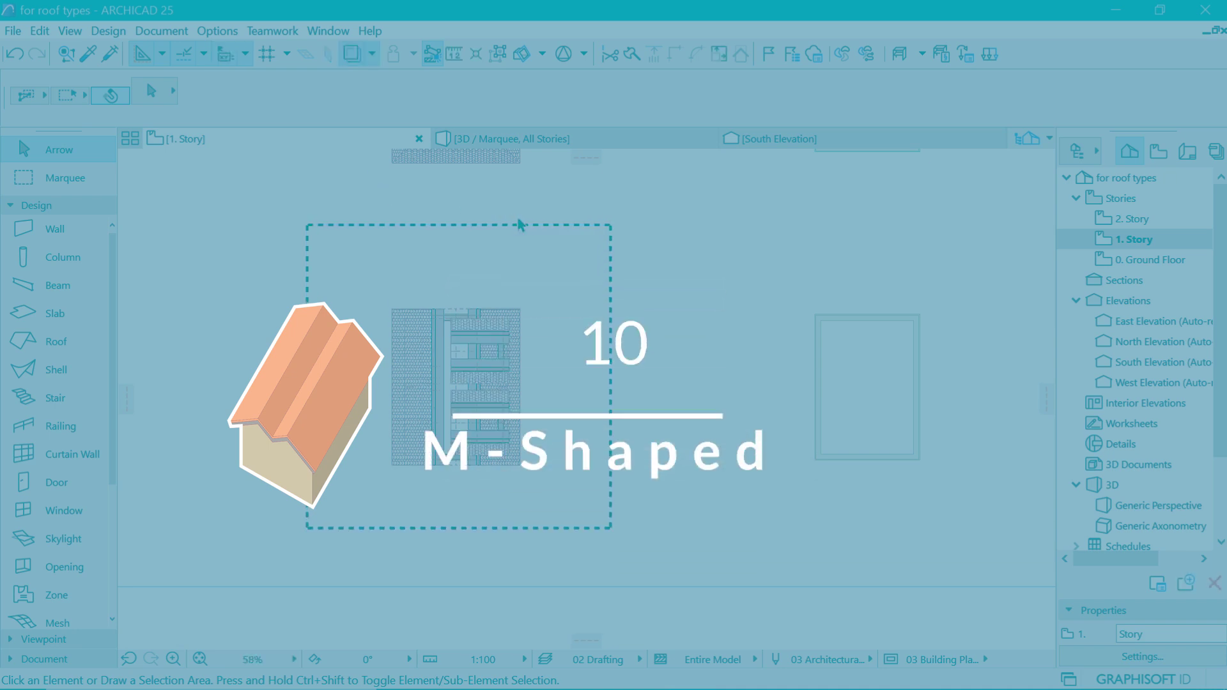
{"action": "key", "text": "Escape"}
{"action": "scroll", "coordinate": [918, 332], "scroll_direction": "down", "scroll_amount": 5}
{"action": "middle_click_drag", "start_coordinate": [930, 340], "coordinate": [409, 445]}
{"action": "scroll", "coordinate": [283, 462], "scroll_direction": "up", "scroll_amount": 2}
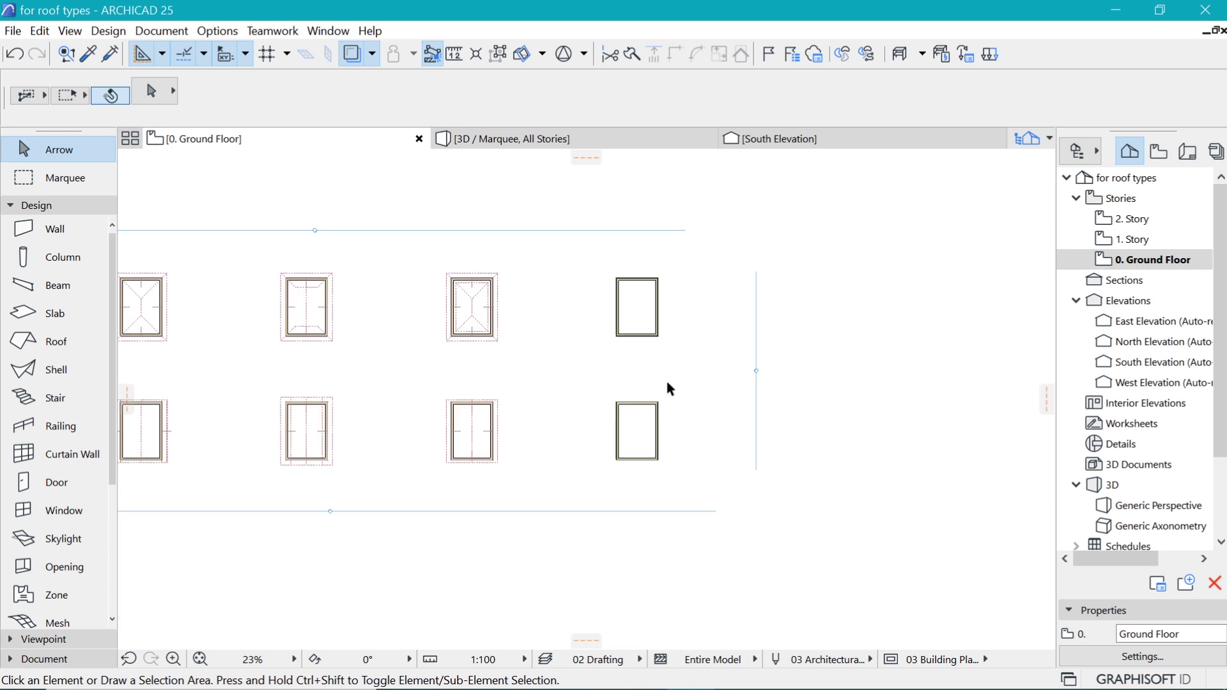
{"action": "scroll", "coordinate": [569, 319], "scroll_direction": "down", "scroll_amount": 3}
{"action": "scroll", "coordinate": [548, 334], "scroll_direction": "up", "scroll_amount": 2}
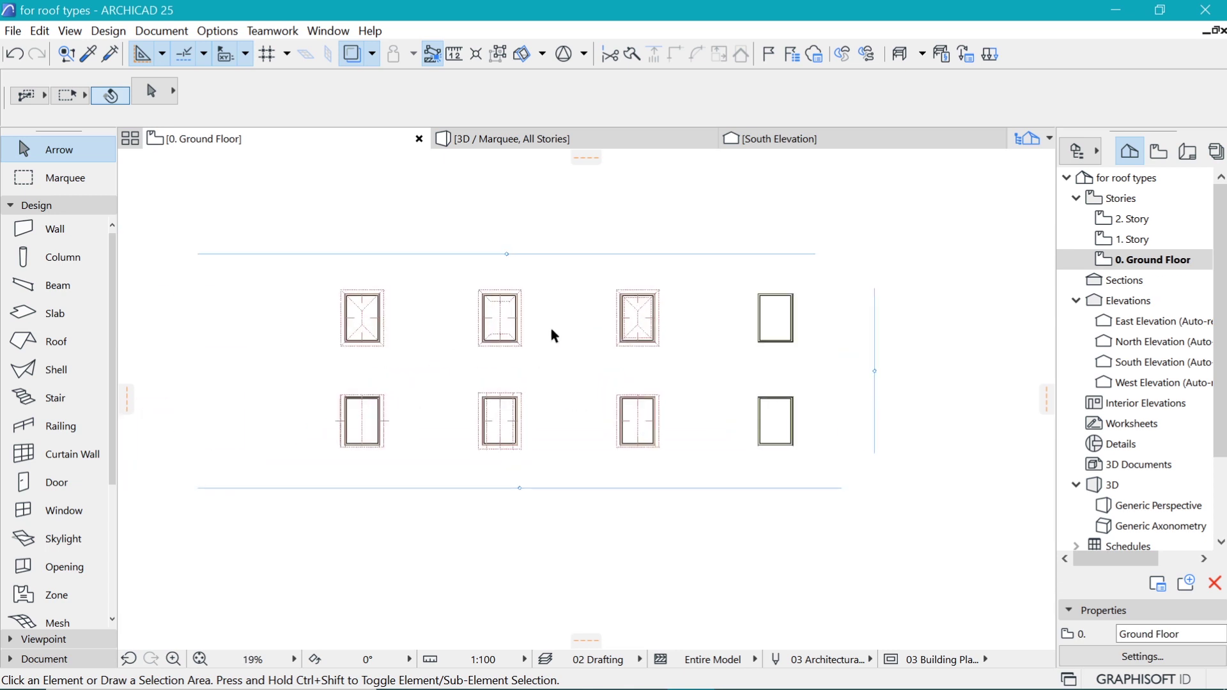
{"action": "scroll", "coordinate": [520, 393], "scroll_direction": "up", "scroll_amount": 3}
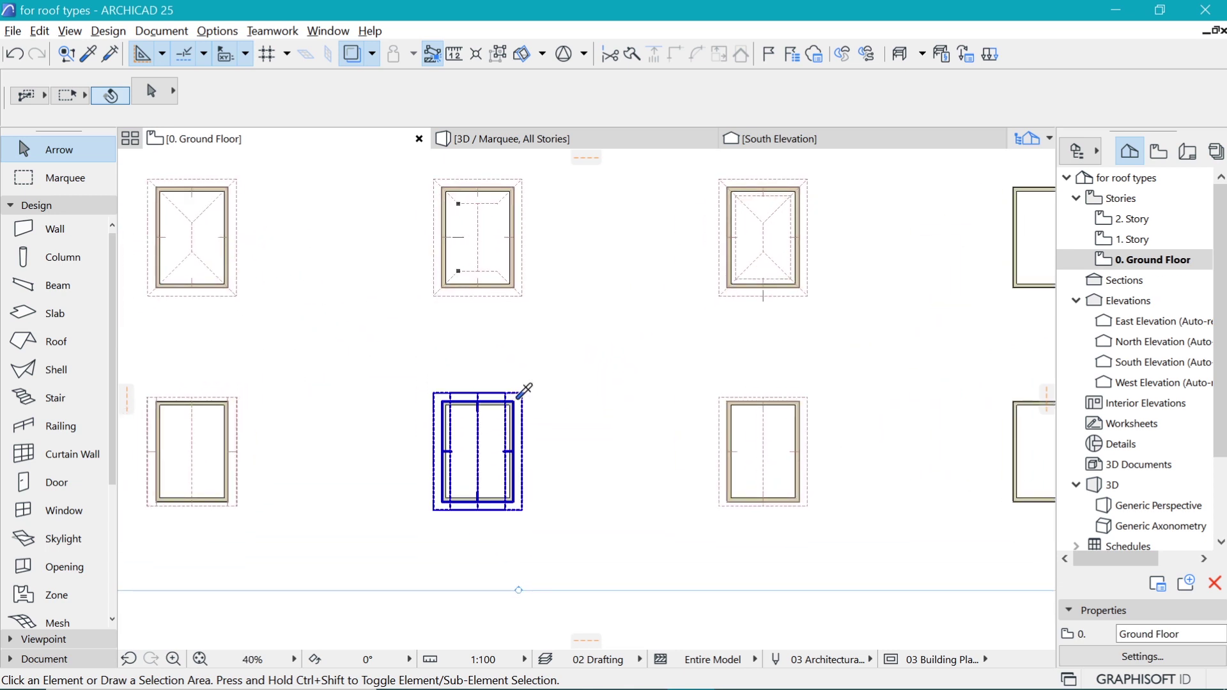
- Pick up an existing roof's settings and change the Roof Level 1 pitch from 45° to 30°
{"action": "left_click", "coordinate": [520, 391], "text": "alt"}
{"action": "scroll", "coordinate": [536, 393], "scroll_direction": "up", "scroll_amount": 2}
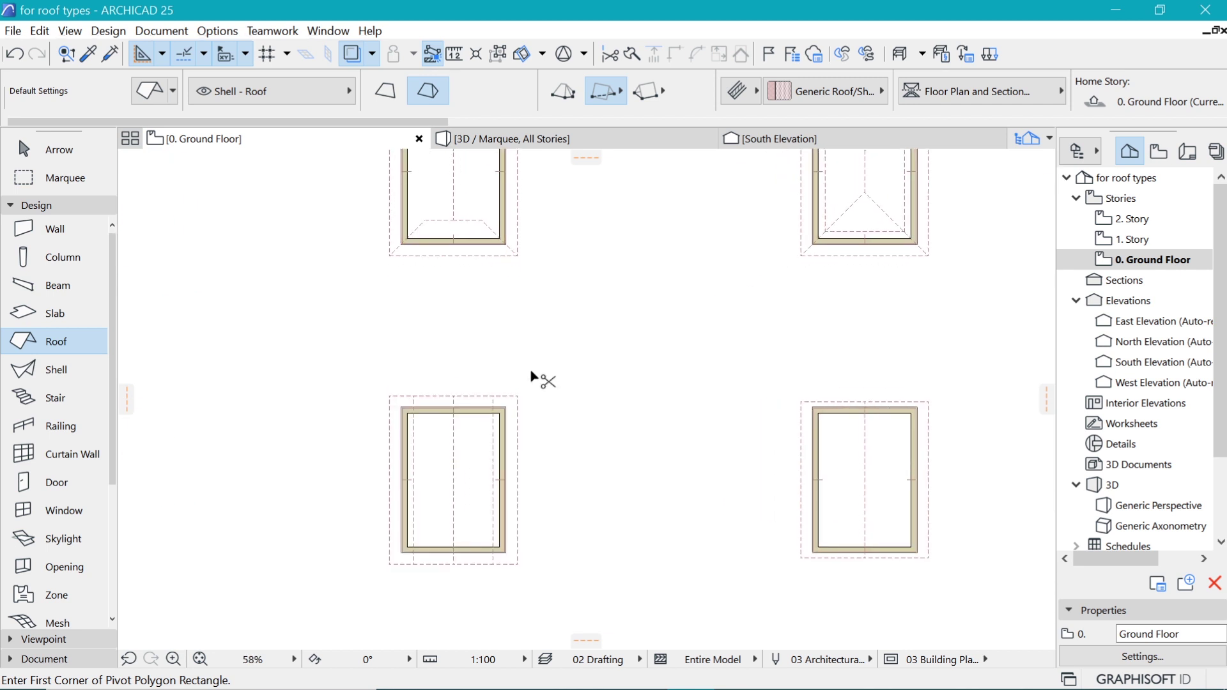
{"action": "key", "text": "ctrl+t"}
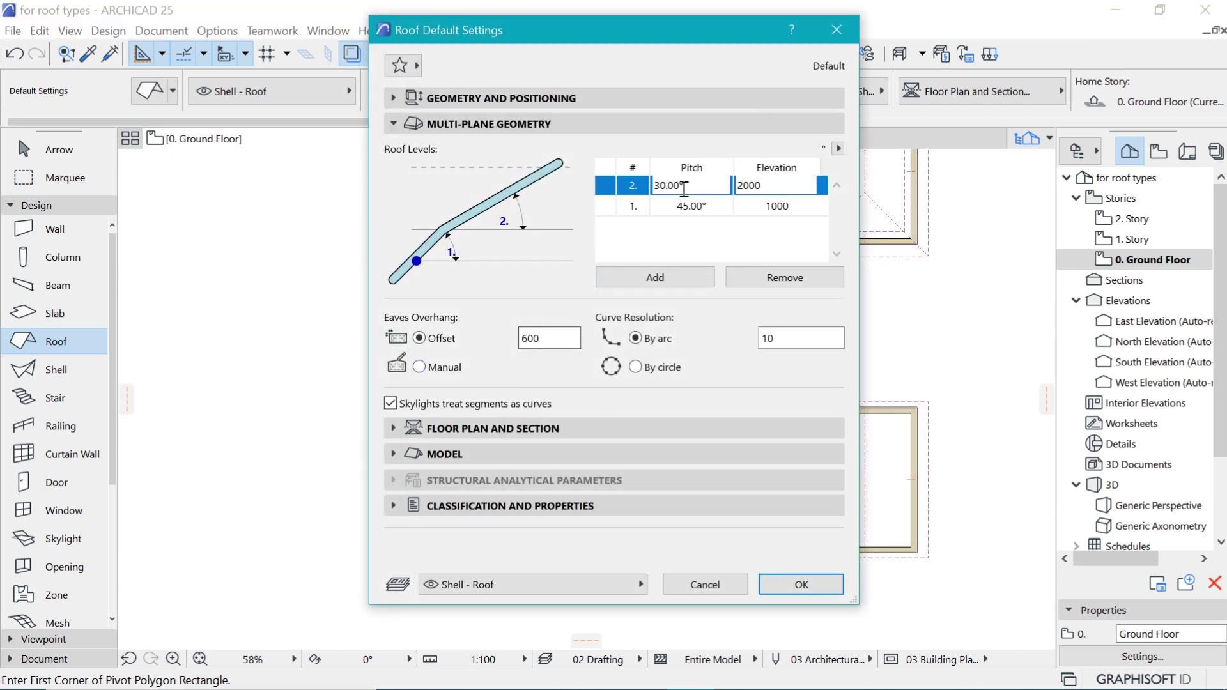
{"action": "left_click", "coordinate": [699, 207]}
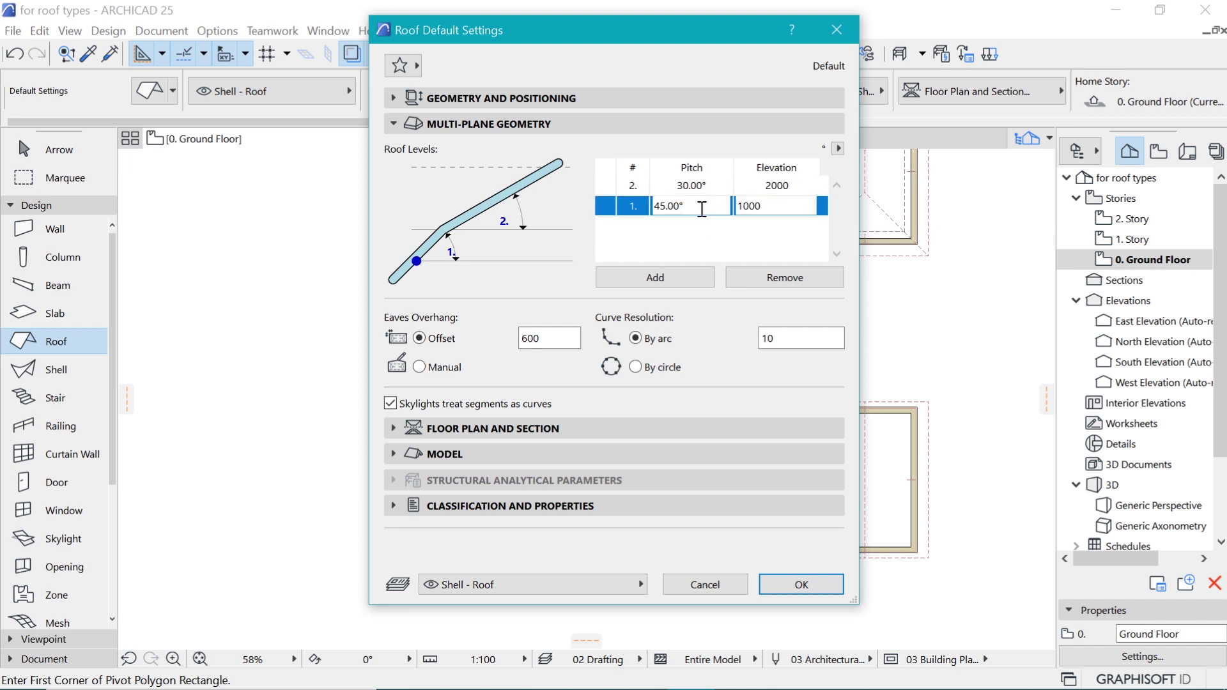
{"action": "left_click_drag", "start_coordinate": [702, 209], "coordinate": [604, 221]}
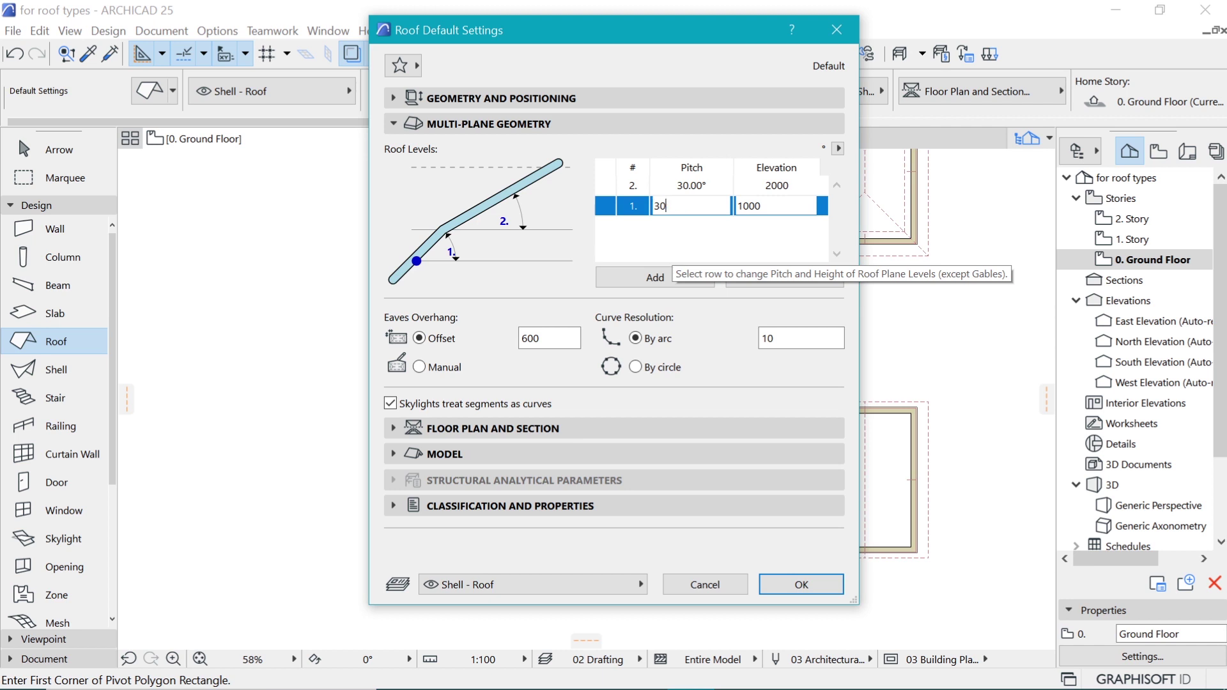
{"action": "left_click", "coordinate": [812, 588]}
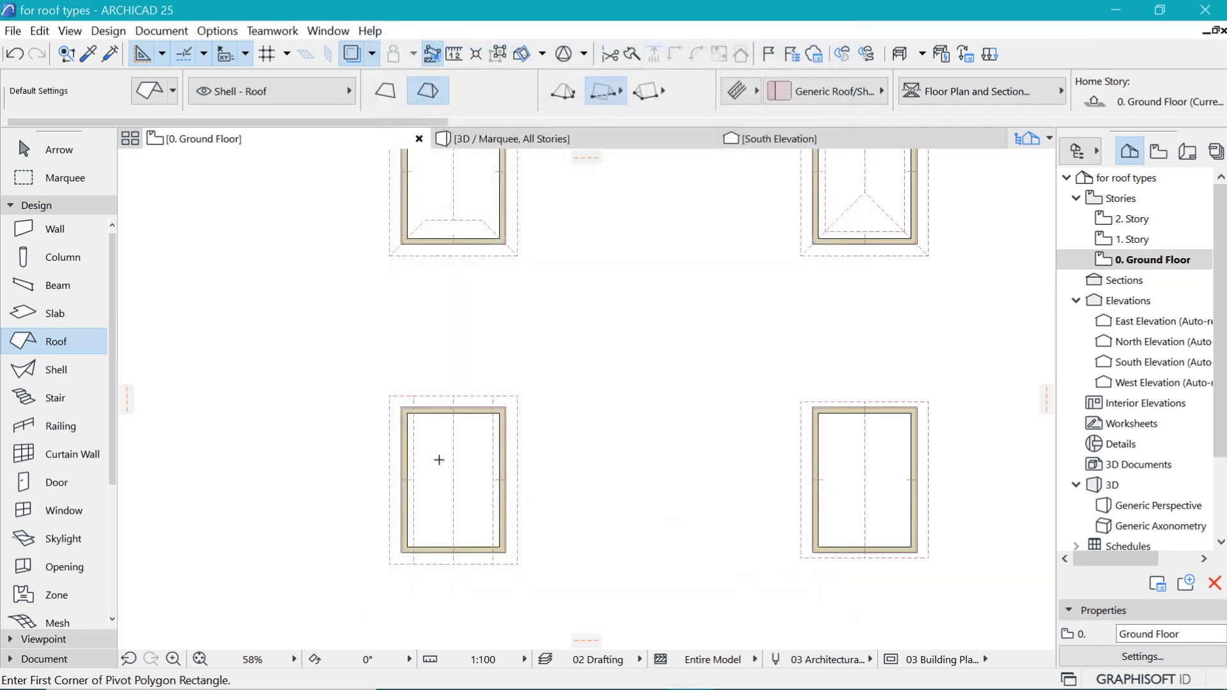
{"action": "scroll", "coordinate": [400, 551], "scroll_direction": "up", "scroll_amount": 8}
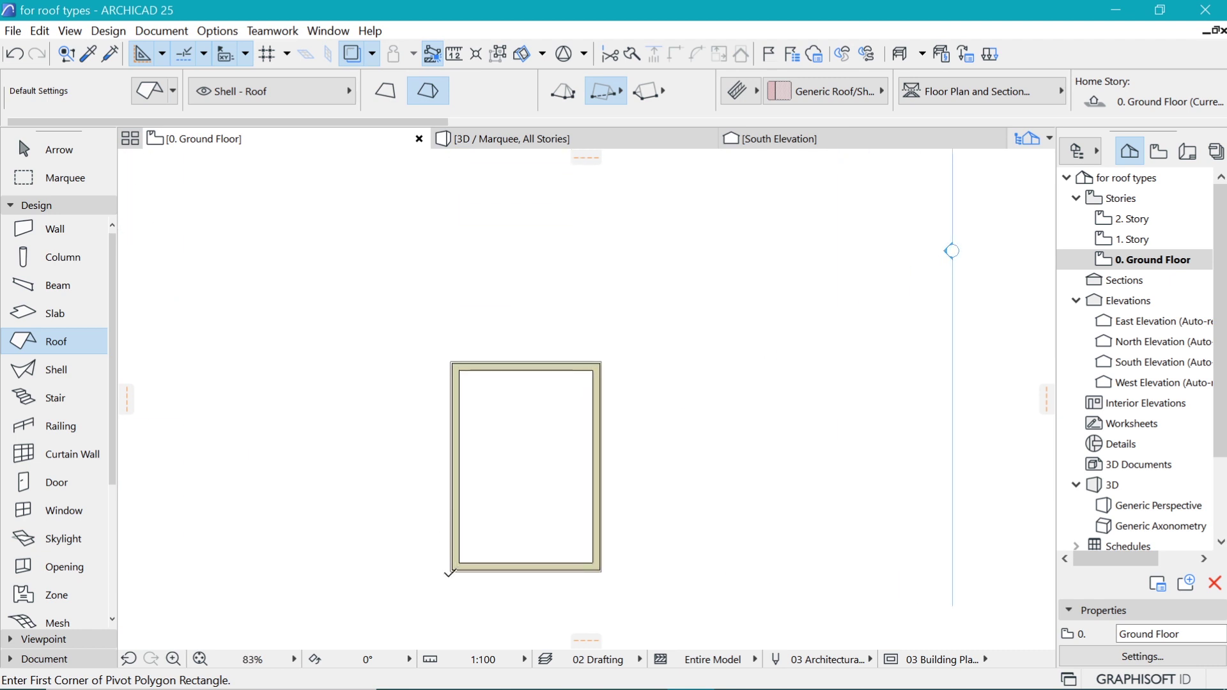
- Draw the 5000 × 7000 multi-level roof over the walls and select it
{"action": "left_click", "coordinate": [452, 569]}
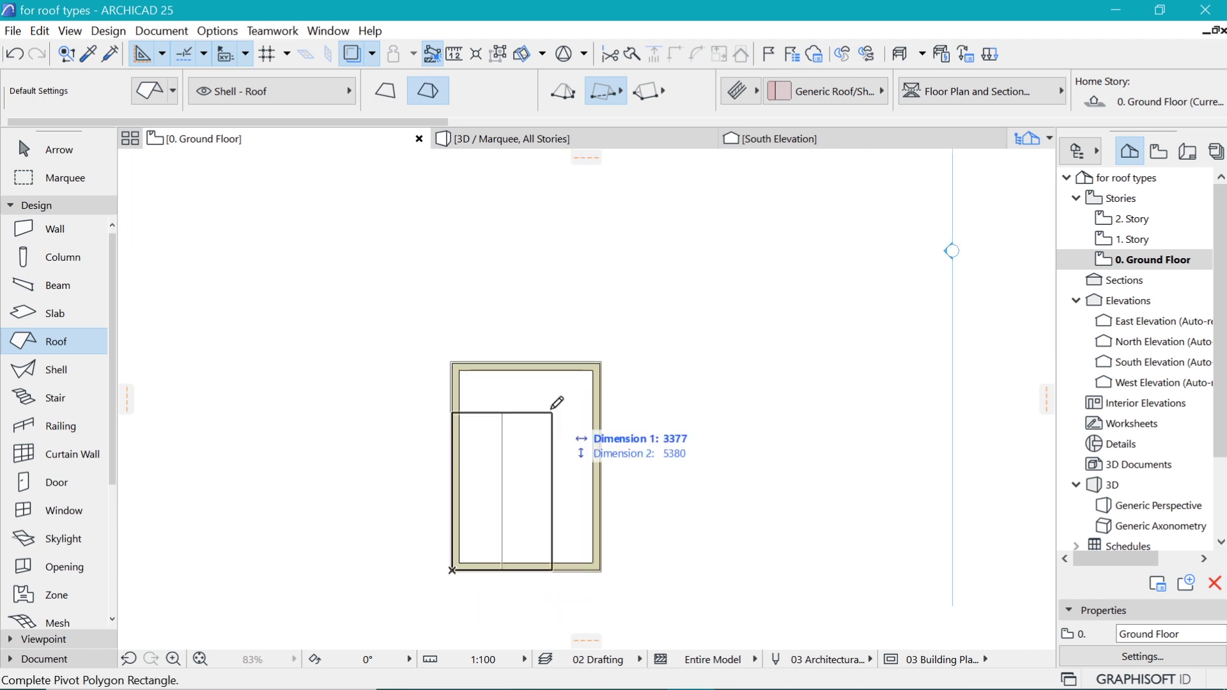
{"action": "left_click", "coordinate": [608, 362]}
{"action": "scroll", "coordinate": [561, 435], "scroll_direction": "up", "scroll_amount": 2}
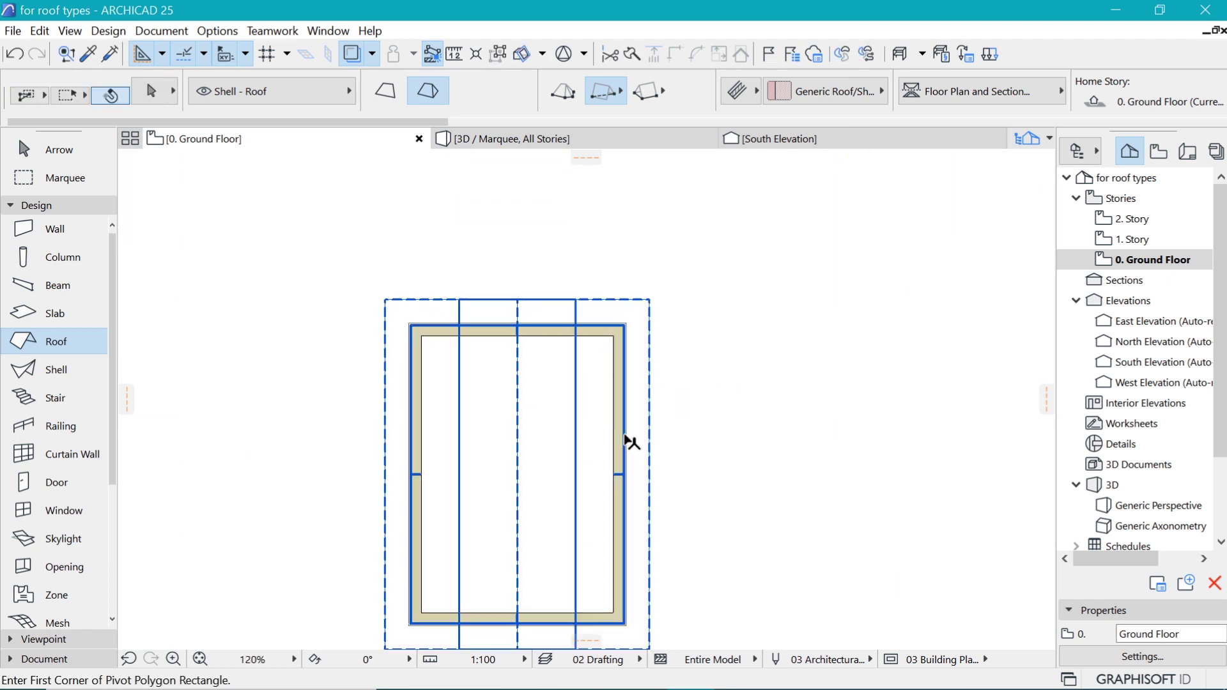
{"action": "left_click", "coordinate": [647, 403], "text": "shift"}
{"action": "scroll", "coordinate": [548, 350], "scroll_direction": "down", "scroll_amount": 2}
{"action": "scroll", "coordinate": [553, 356], "scroll_direction": "up", "scroll_amount": 1}
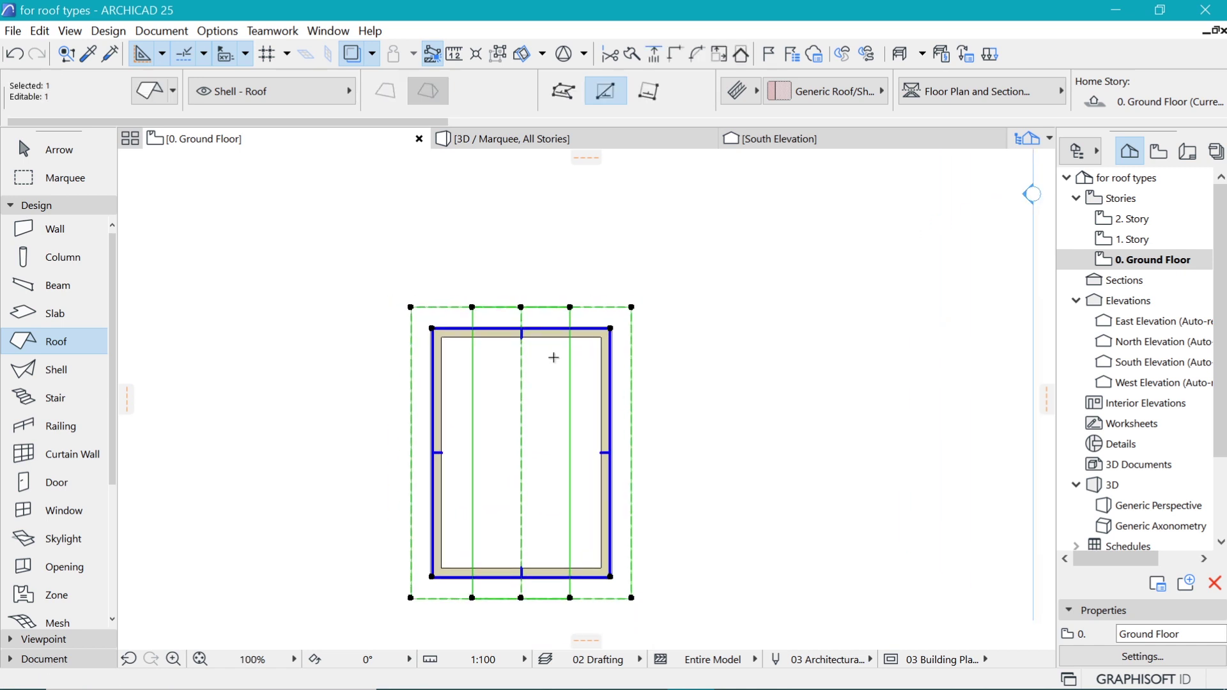
- Split the selected multi-level roof into single-plane roofs, replacing the original, and continue
{"action": "right_click", "coordinate": [717, 309]}
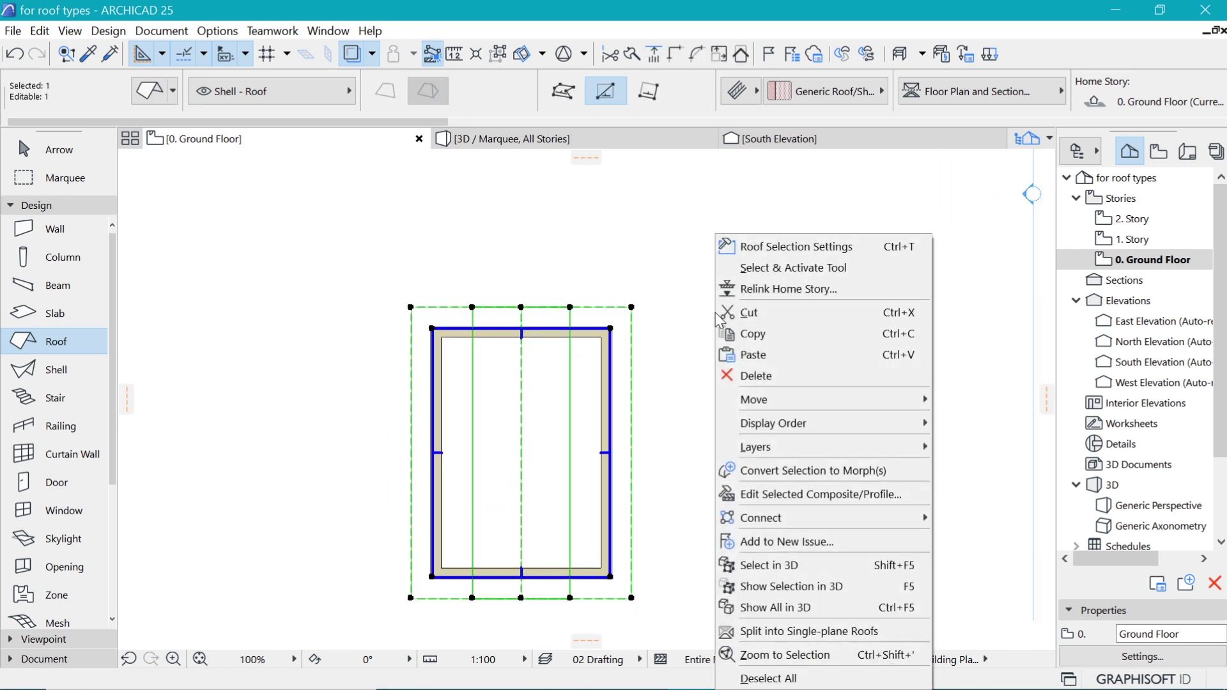
{"action": "left_click", "coordinate": [787, 631]}
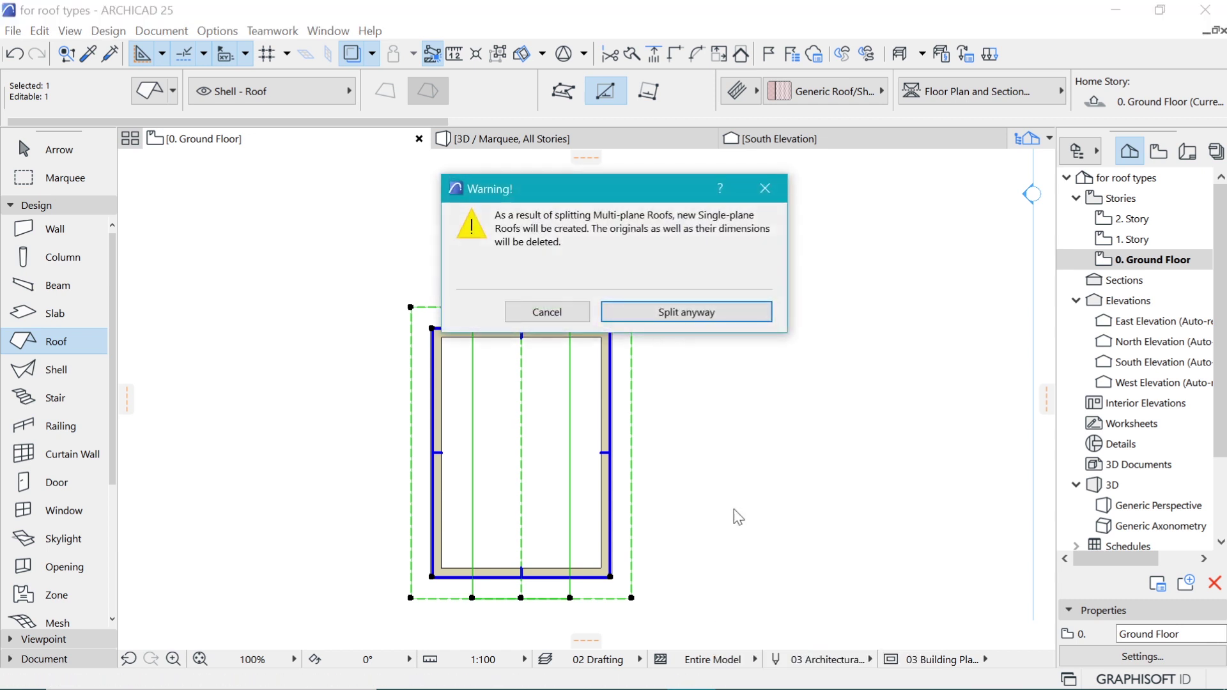
{"action": "left_click", "coordinate": [684, 315]}
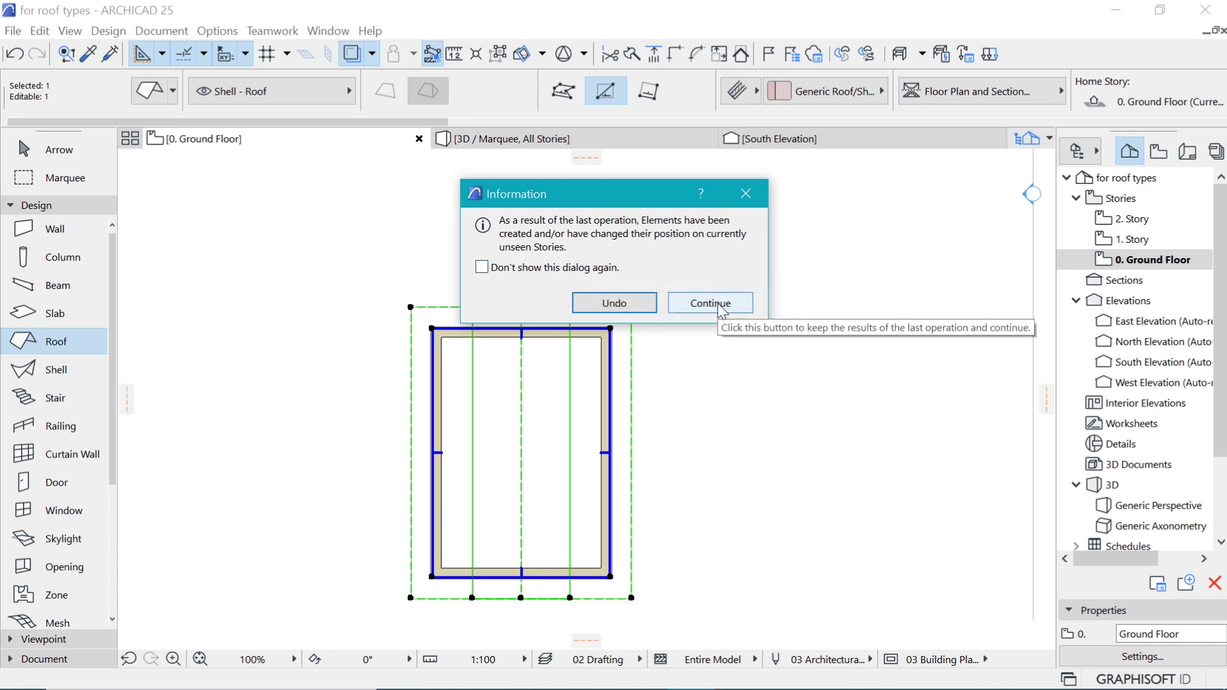
{"action": "left_click", "coordinate": [710, 303]}
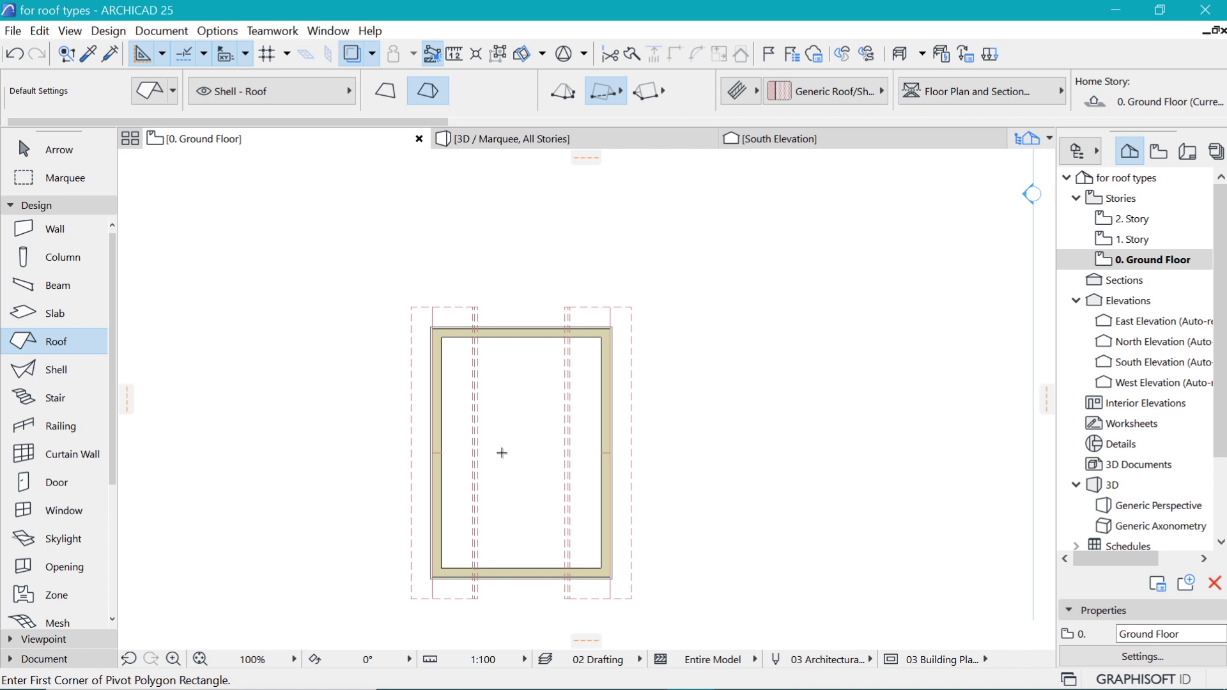
{"action": "double_click", "coordinate": [1132, 239]}
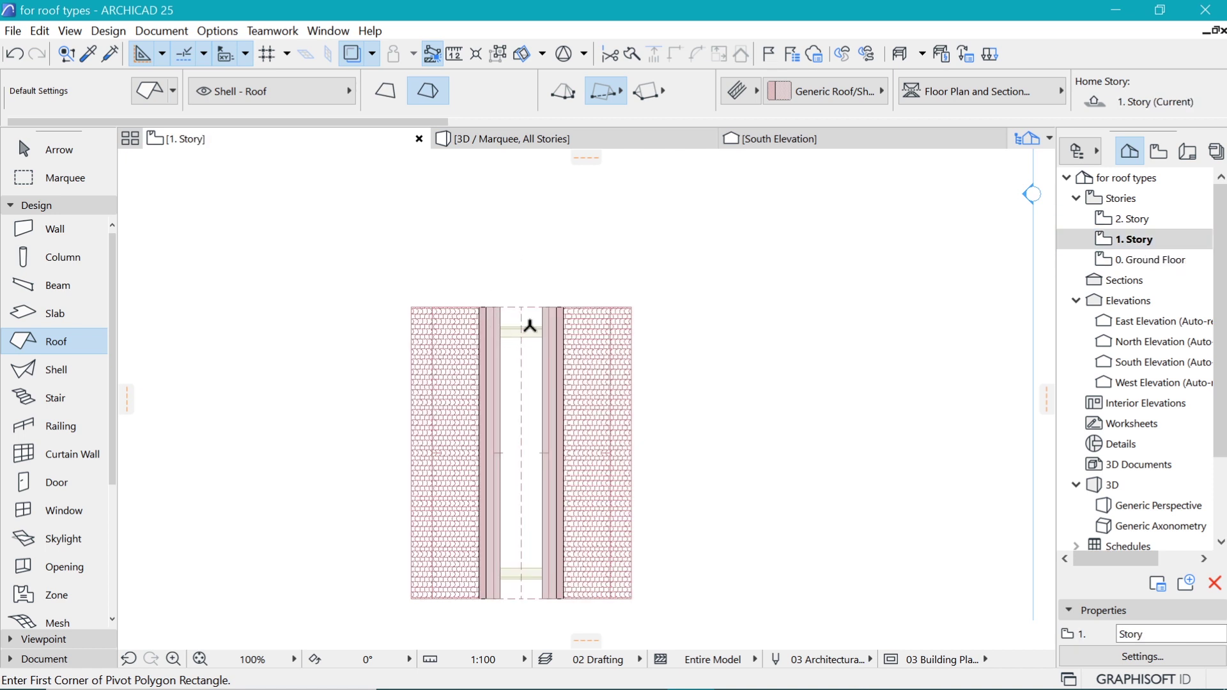
- Select the left and right inner roof planes and change their pitch under Geometry and Positioning
{"action": "key", "text": "ctrl+a"}
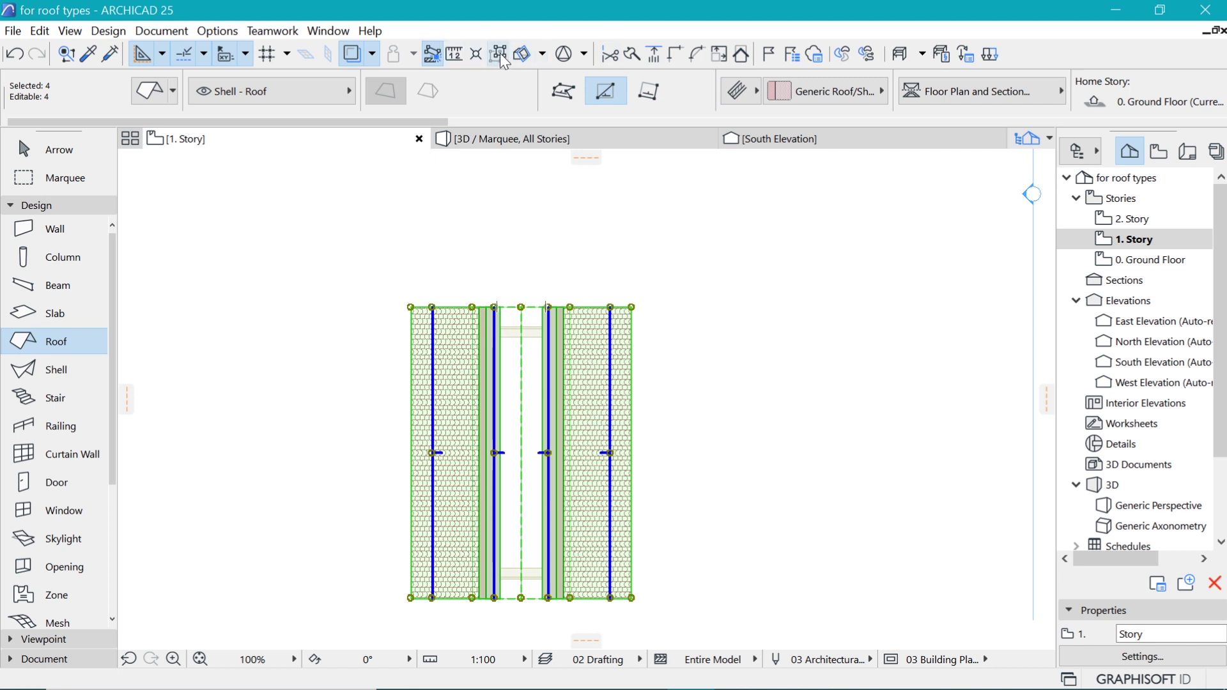
{"action": "key", "text": "Escape"}
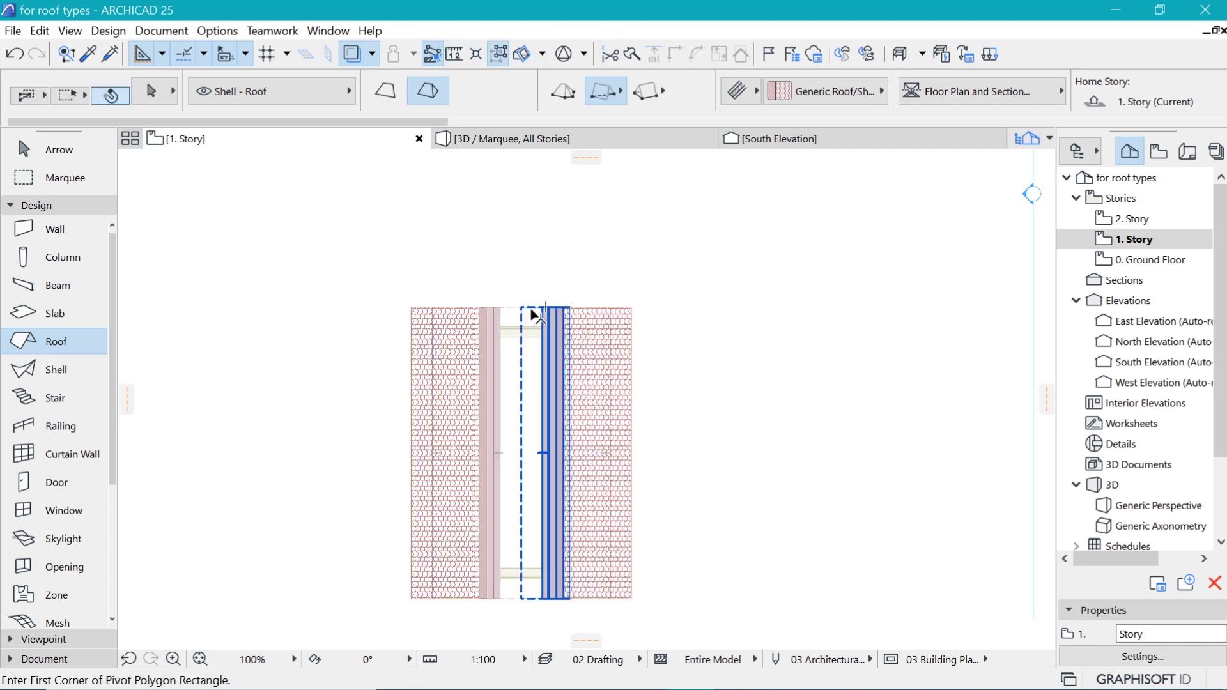
{"action": "left_click", "coordinate": [531, 309], "text": "shift"}
{"action": "left_click", "coordinate": [509, 308], "text": "shift"}
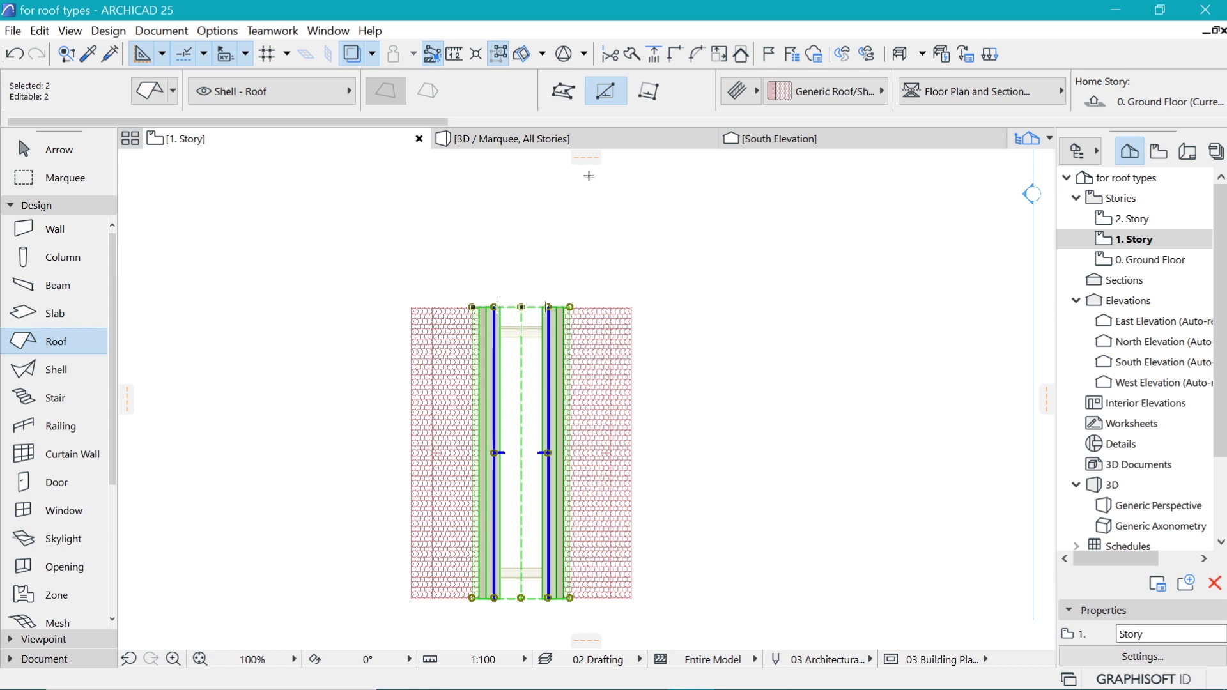
{"action": "key", "text": "ctrl+t"}
{"action": "left_click", "coordinate": [530, 101]}
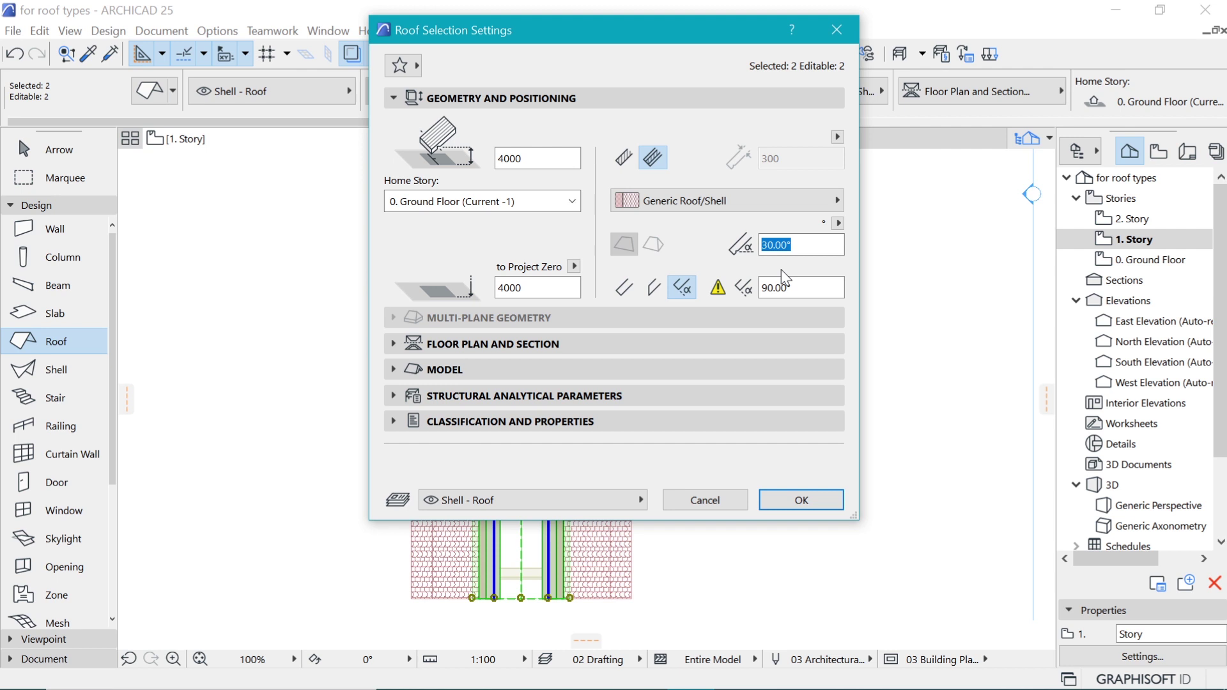
{"action": "key", "text": "Return"}
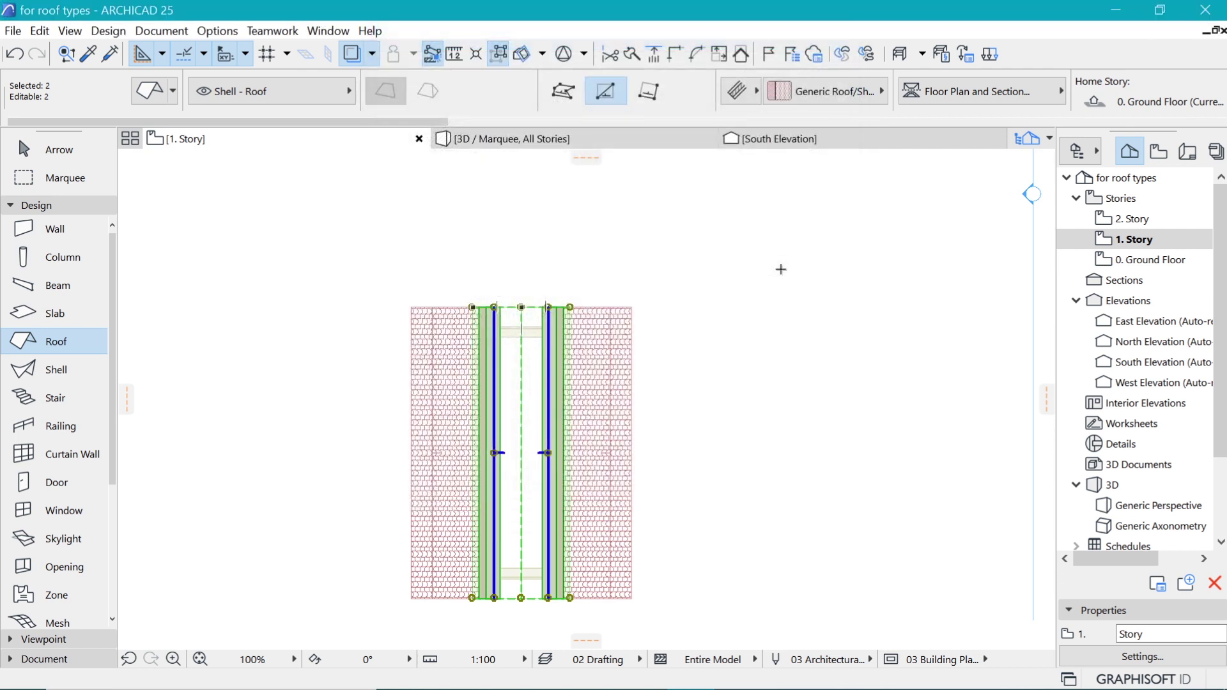
{"action": "key", "text": "Escape"}
{"action": "scroll", "coordinate": [443, 257], "scroll_direction": "down", "scroll_amount": 3}
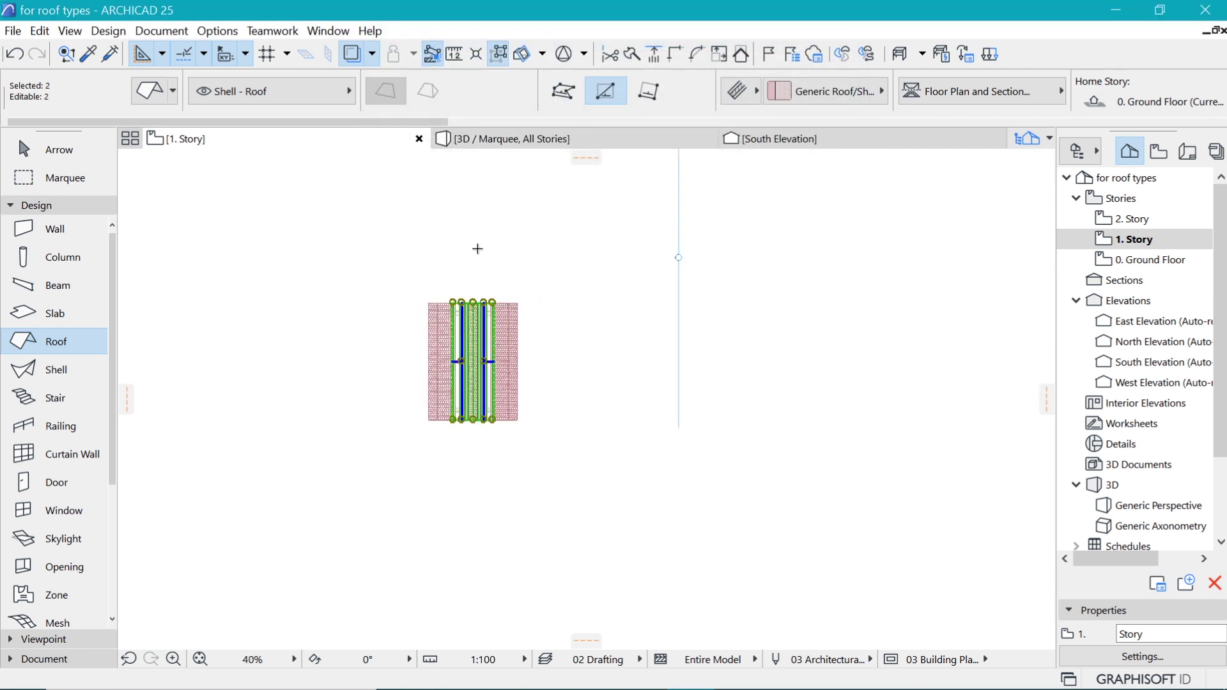
{"action": "left_click", "coordinate": [28, 181]}
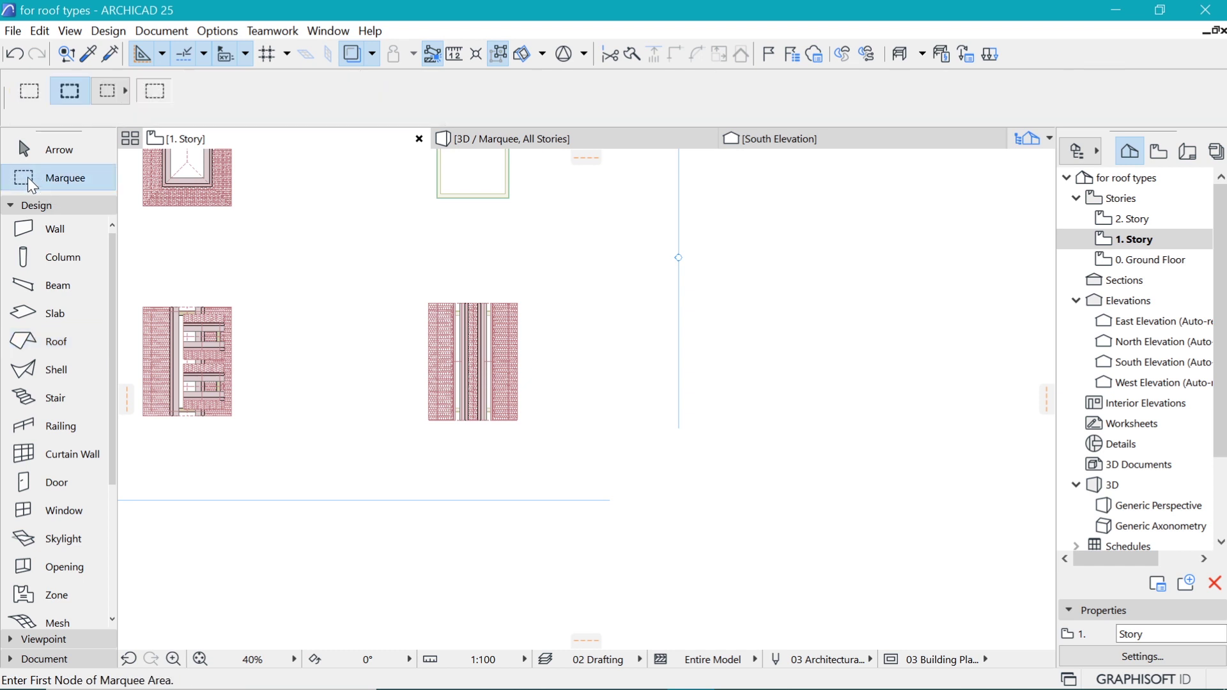
- Marquee the middle wall block, view it front-on in 3D, and select both V-shaped roof planes
{"action": "left_click", "coordinate": [390, 255]}
{"action": "left_click", "coordinate": [559, 467]}
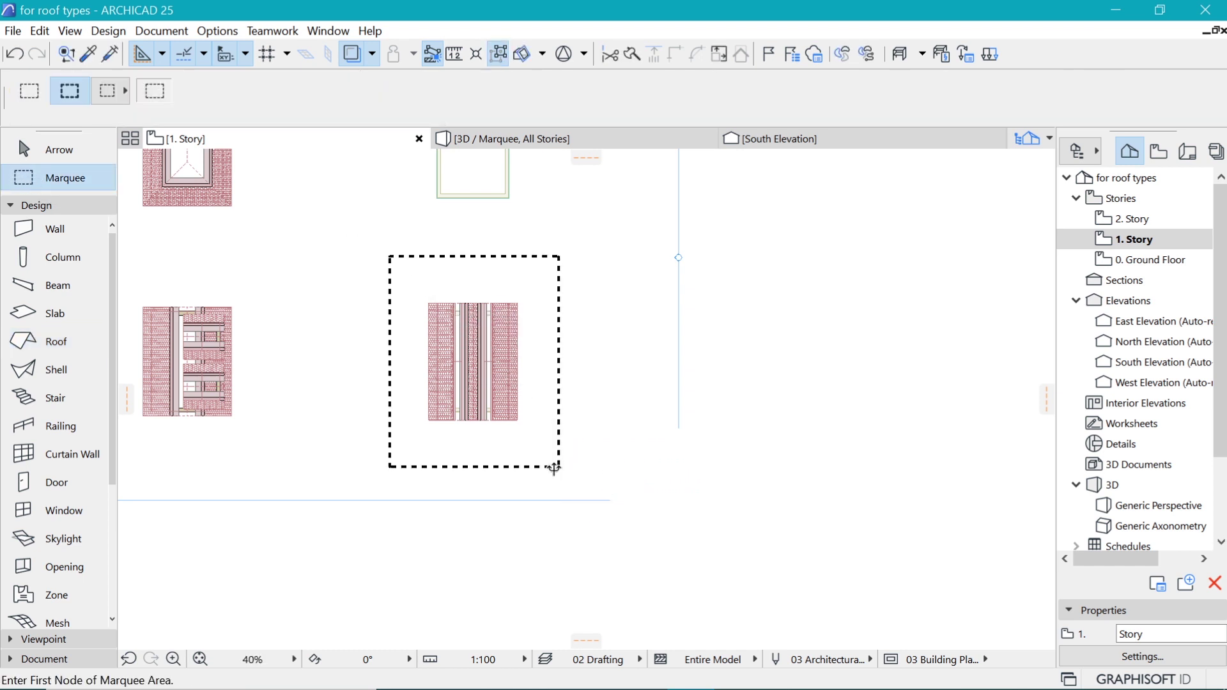
{"action": "key", "text": "F5"}
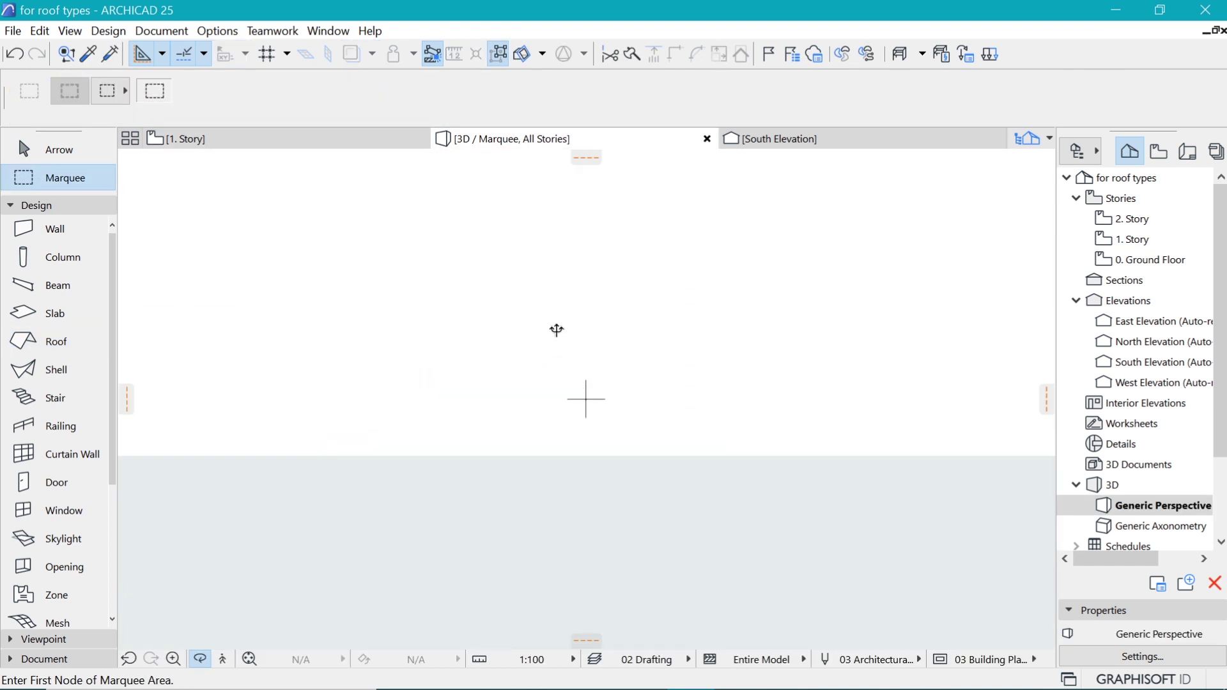
{"action": "left_click", "coordinate": [249, 660]}
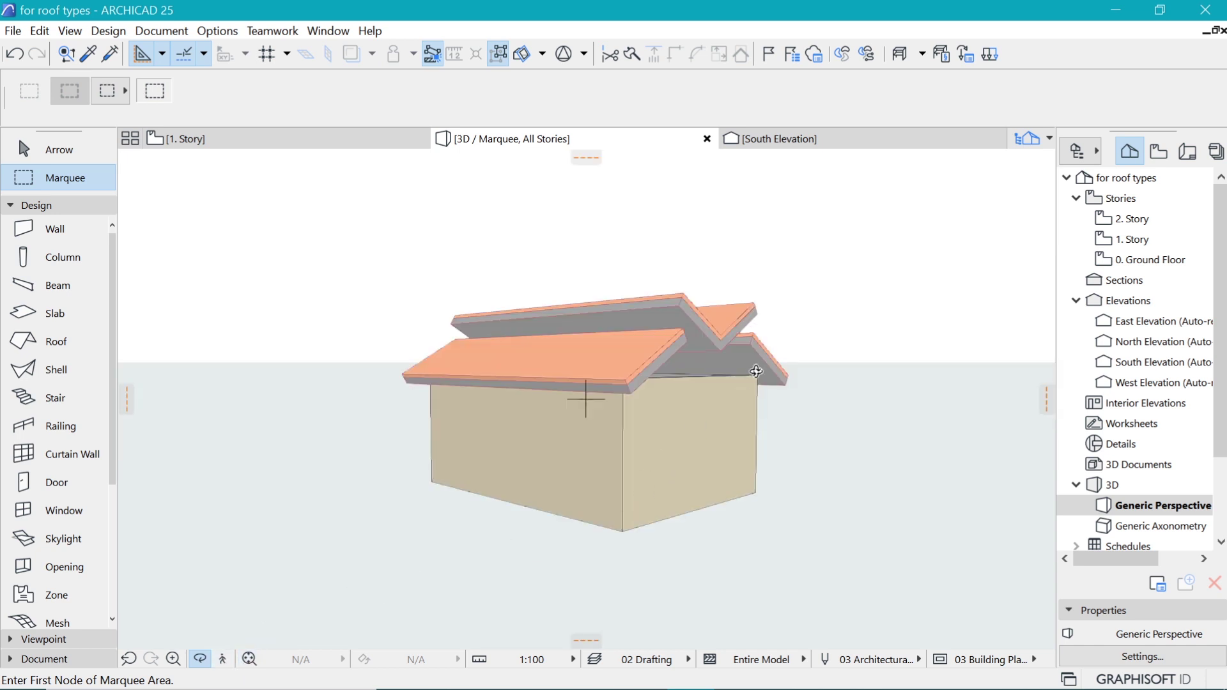
{"action": "left_click_drag", "start_coordinate": [757, 350], "coordinate": [738, 377]}
{"action": "mouse_move", "coordinate": [739, 377]}
{"action": "middle_mouse_down", "text": "shift"}
{"action": "mouse_move", "coordinate": [610, 381]}
{"action": "mouse_move", "coordinate": [726, 381]}
{"action": "mouse_move", "coordinate": [726, 366]}
{"action": "middle_mouse_up", "text": "shift"}
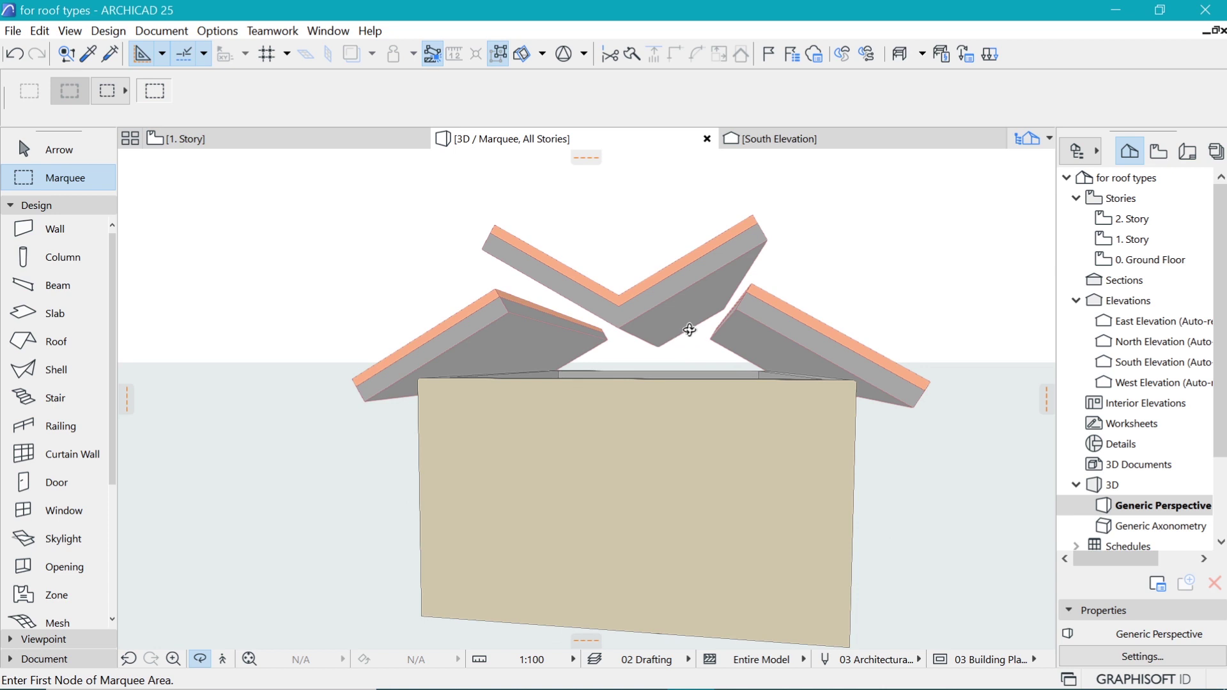
{"action": "left_click", "coordinate": [640, 325], "text": "shift"}
{"action": "left_click", "coordinate": [592, 296], "text": "shift"}
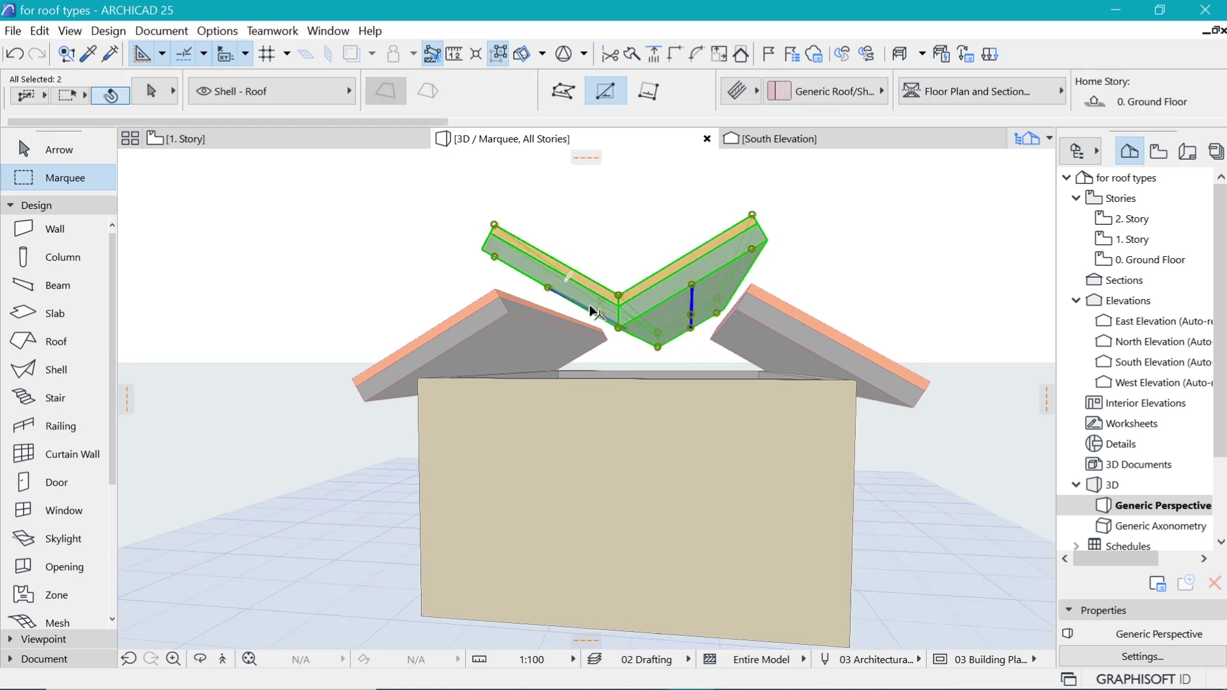
- Drag the V-shaped roof pair down from its lower vertex onto the side roofs
{"action": "left_click", "coordinate": [619, 329]}
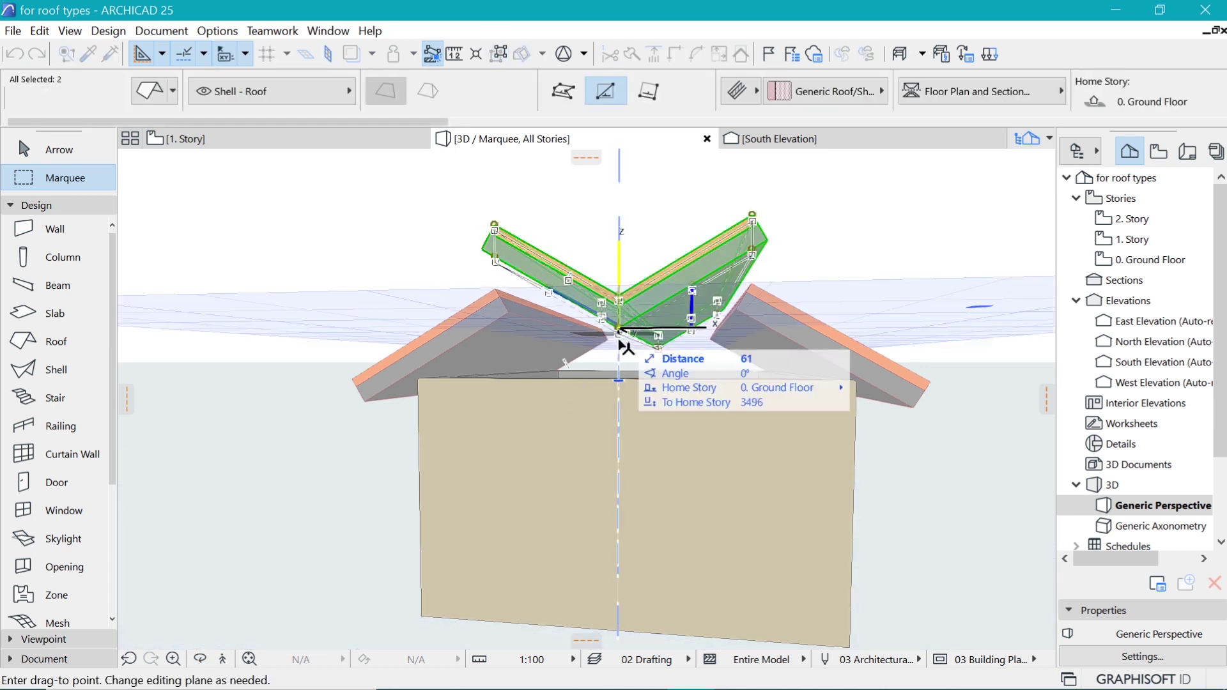
{"action": "left_click", "coordinate": [619, 382]}
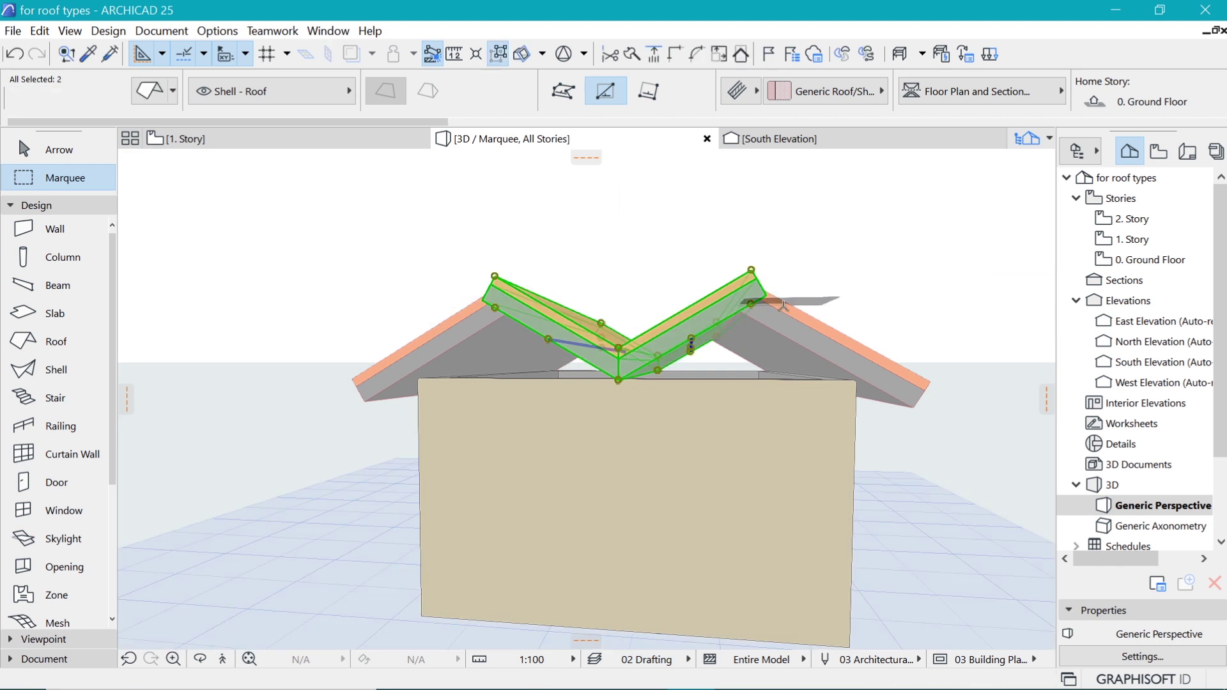
{"action": "scroll", "coordinate": [784, 520], "scroll_direction": "down", "scroll_amount": 4}
{"action": "scroll", "coordinate": [785, 520], "scroll_direction": "up", "scroll_amount": 3}
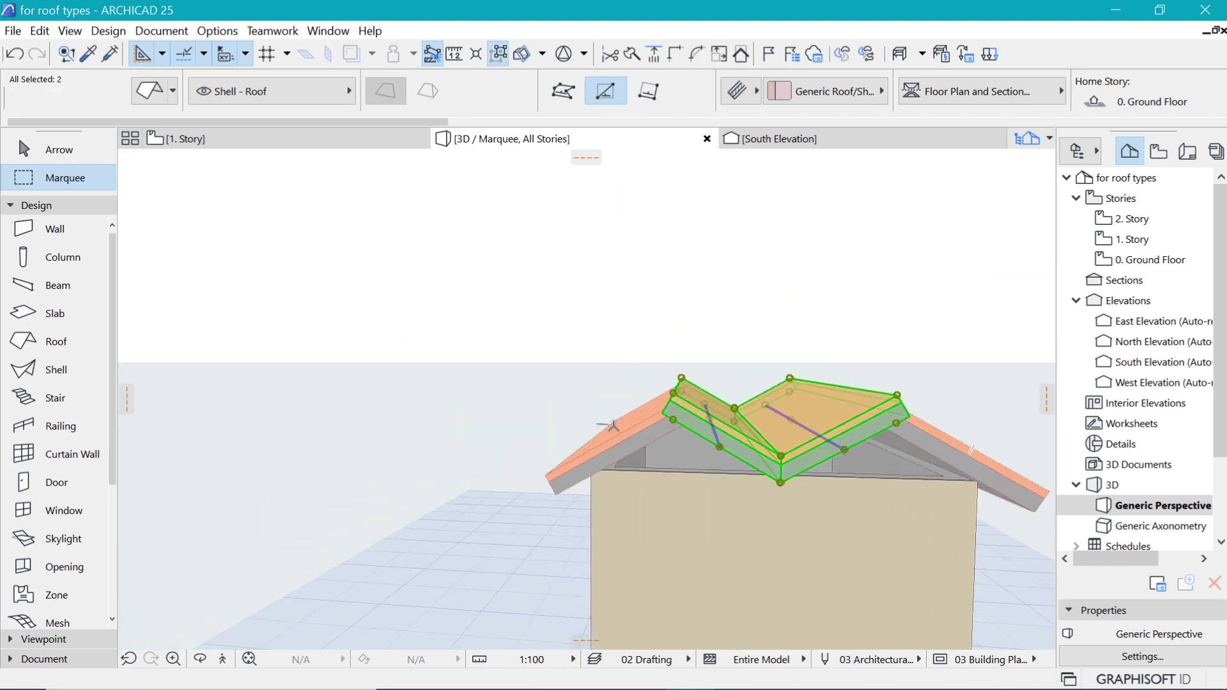
{"action": "scroll", "coordinate": [614, 425], "scroll_direction": "up", "scroll_amount": 5}
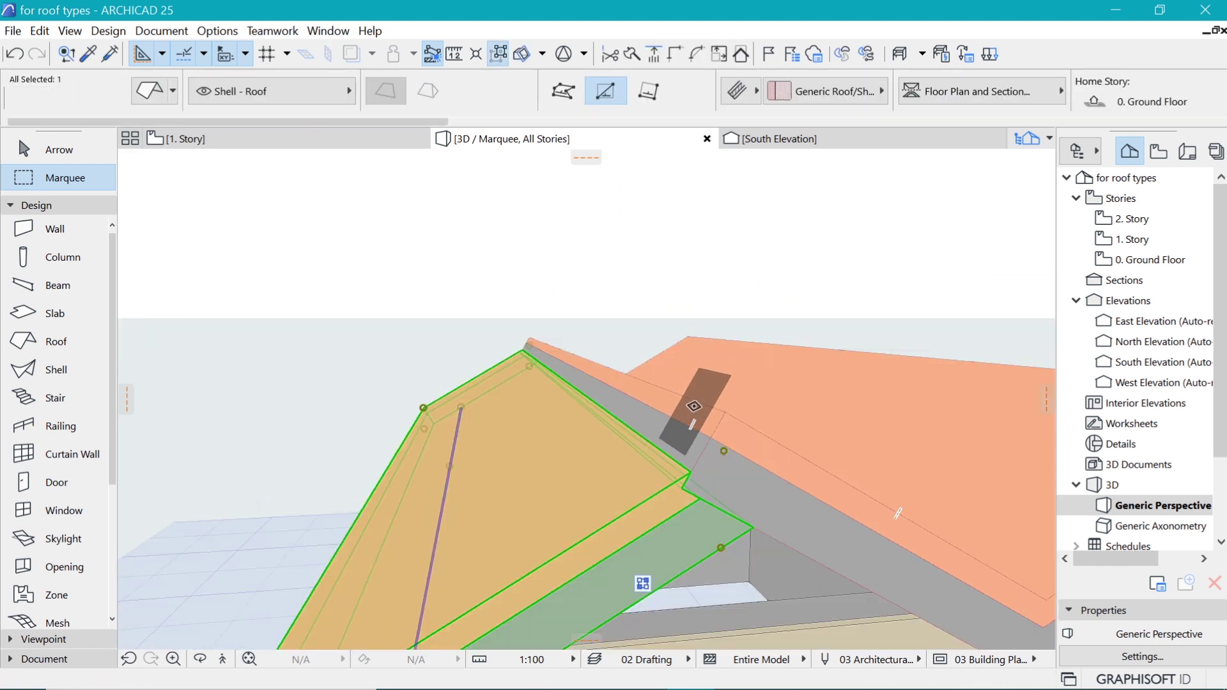
- Offset one shell's upper edge up to the roof ridge and check the joint
{"action": "left_click", "coordinate": [694, 395]}
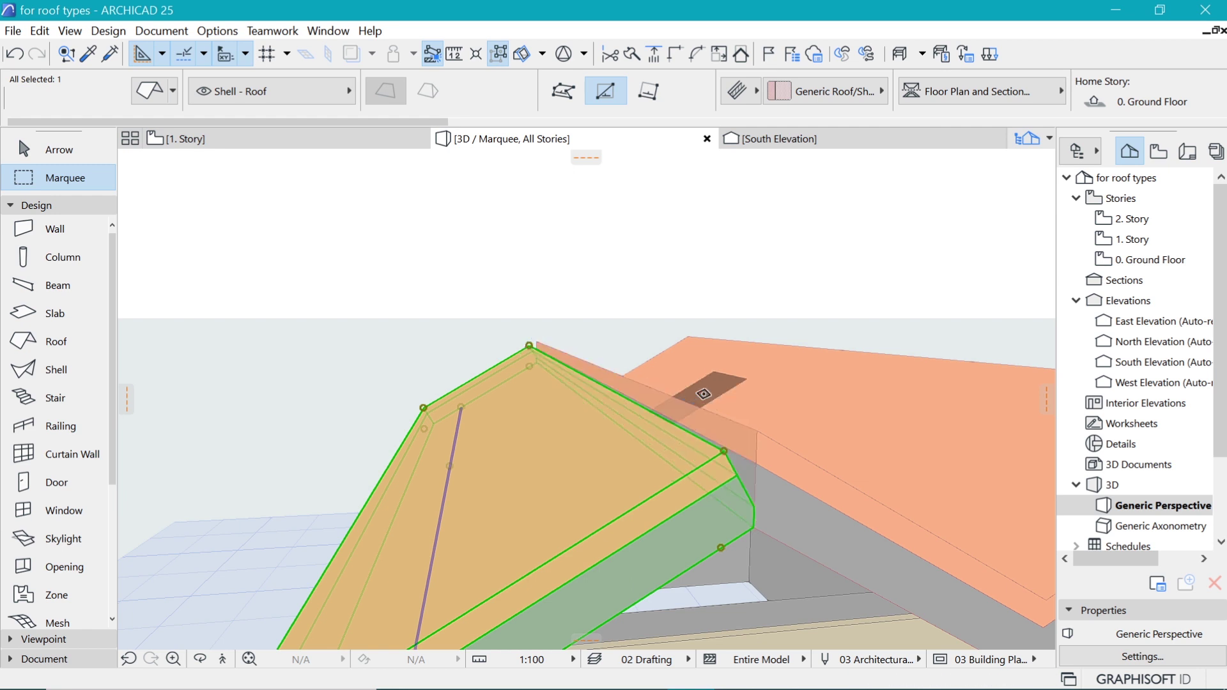
{"action": "middle_click_drag", "start_coordinate": [345, 542], "coordinate": [466, 485], "text": "shift"}
{"action": "key", "text": "Escape"}
{"action": "left_click", "coordinate": [584, 509], "text": "shift"}
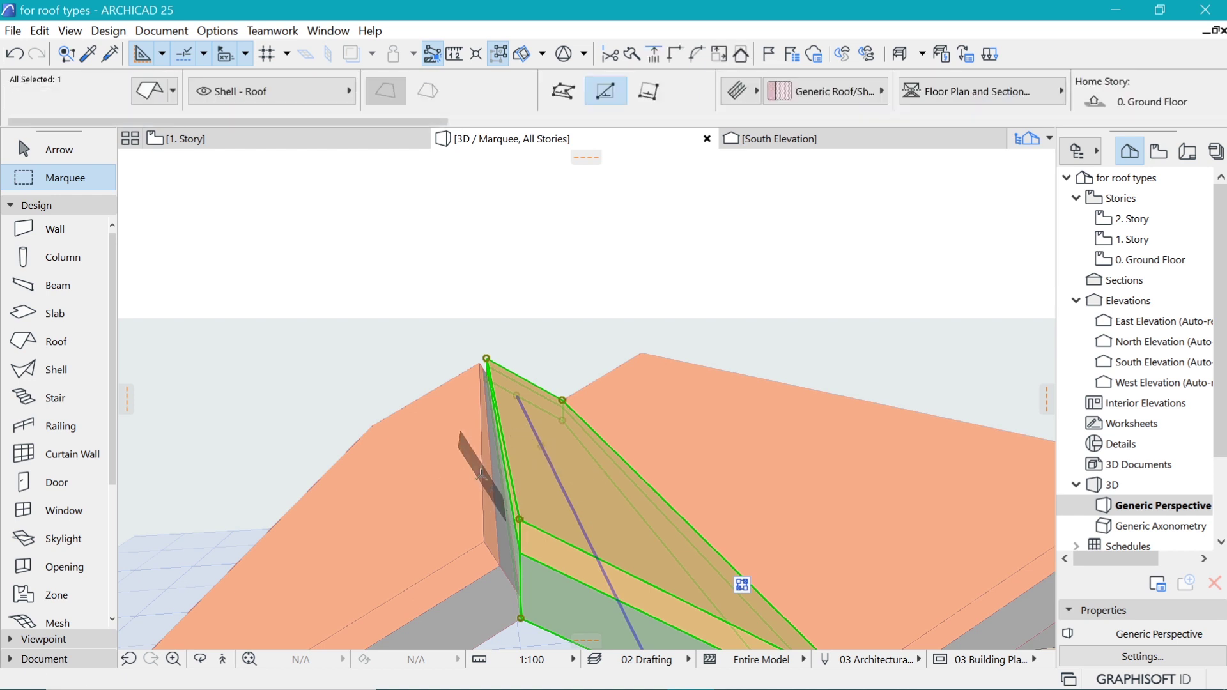
{"action": "key", "text": "Escape"}
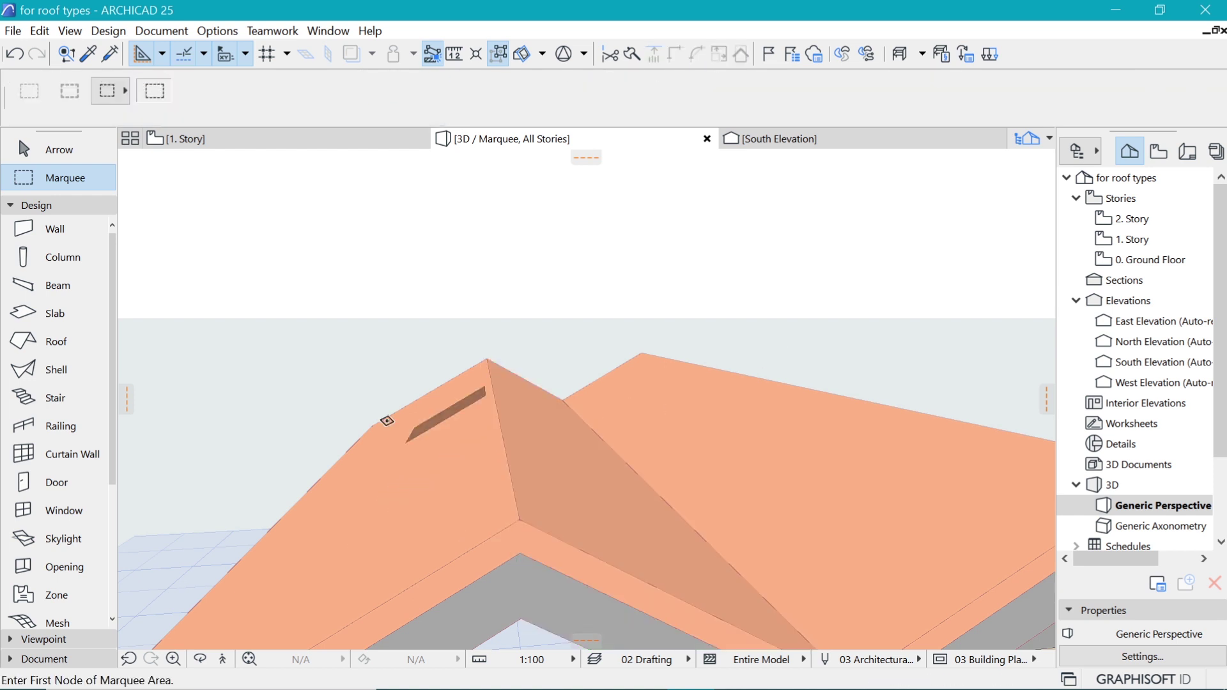
{"action": "scroll", "coordinate": [387, 421], "scroll_direction": "down", "scroll_amount": 5}
{"action": "middle_click_drag", "start_coordinate": [395, 435], "coordinate": [621, 400], "text": "shift"}
{"action": "scroll", "coordinate": [622, 400], "scroll_direction": "up", "scroll_amount": 1}
{"action": "scroll", "coordinate": [457, 439], "scroll_direction": "up", "scroll_amount": 3}
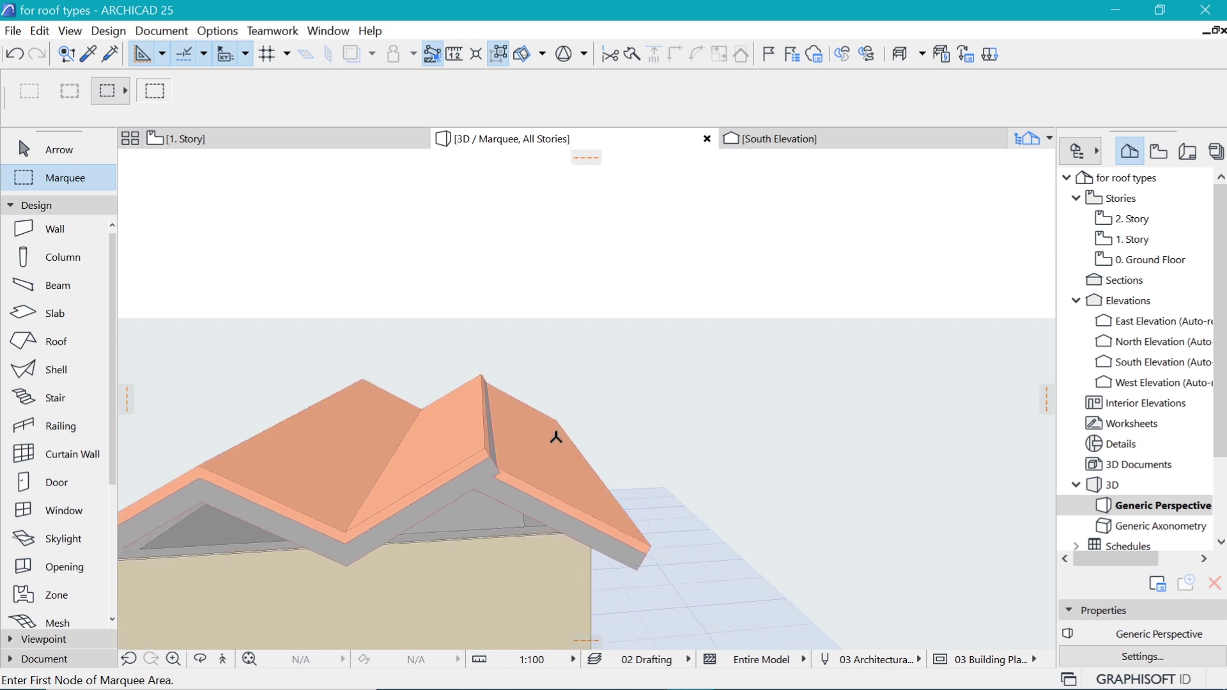
{"action": "scroll", "coordinate": [556, 438], "scroll_direction": "up", "scroll_amount": 2}
{"action": "scroll", "coordinate": [447, 486], "scroll_direction": "up", "scroll_amount": 2}
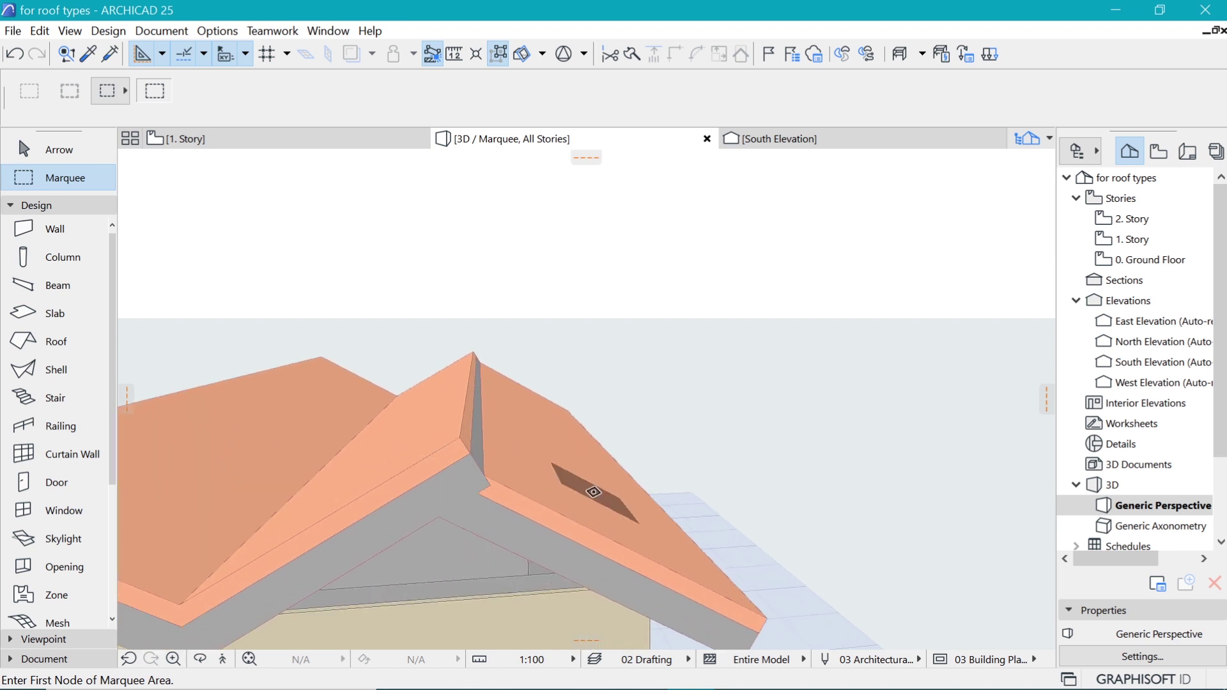
{"action": "left_click", "coordinate": [611, 495], "text": "shift"}
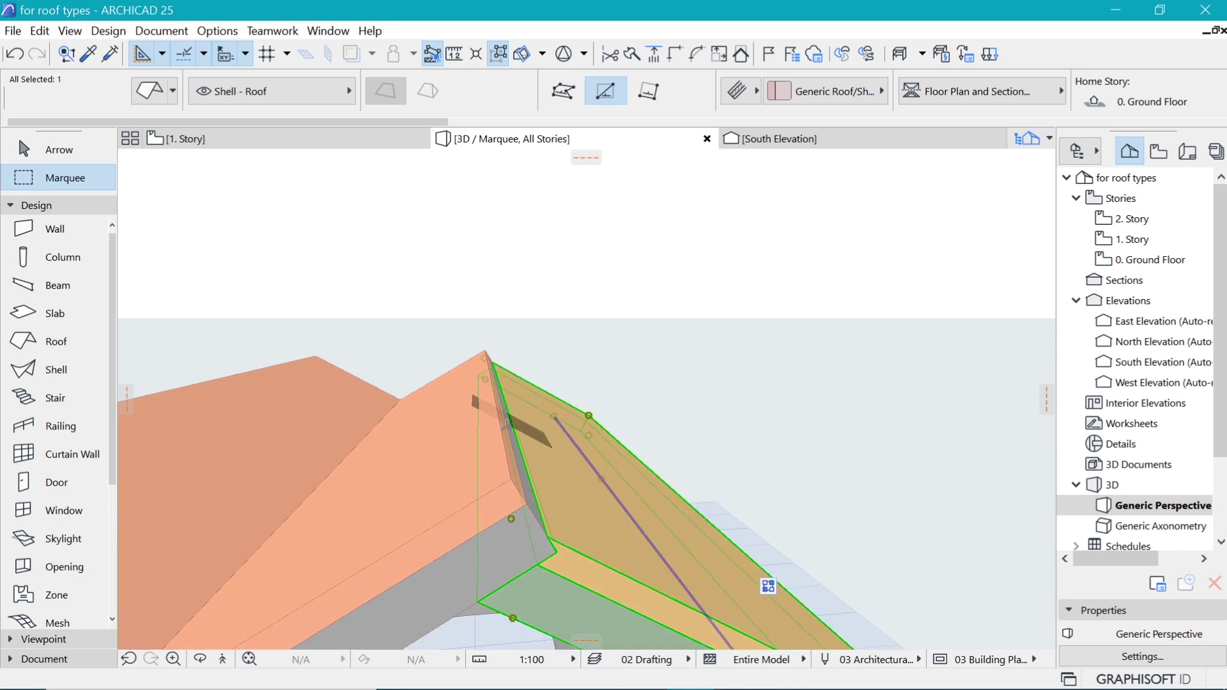
{"action": "scroll", "coordinate": [504, 460], "scroll_direction": "up", "scroll_amount": 1}
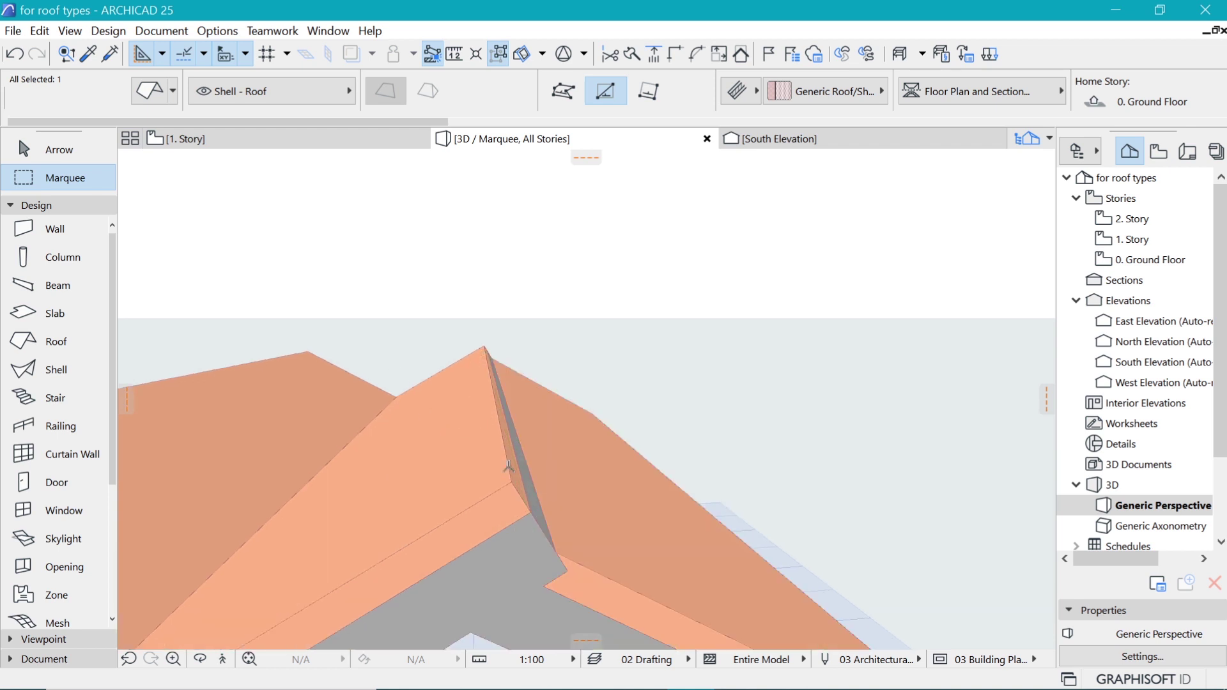
{"action": "left_click", "coordinate": [507, 468]}
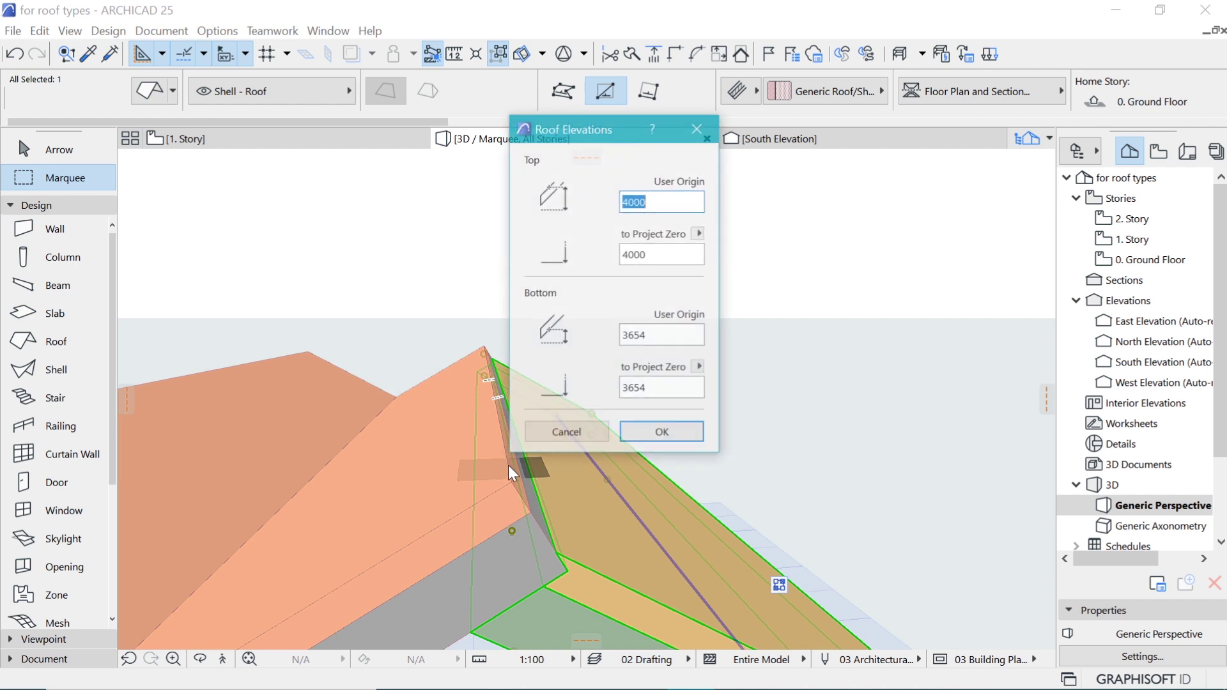
{"action": "key", "text": "Escape"}
{"action": "middle_click_drag", "start_coordinate": [728, 330], "coordinate": [394, 466], "text": "shift"}
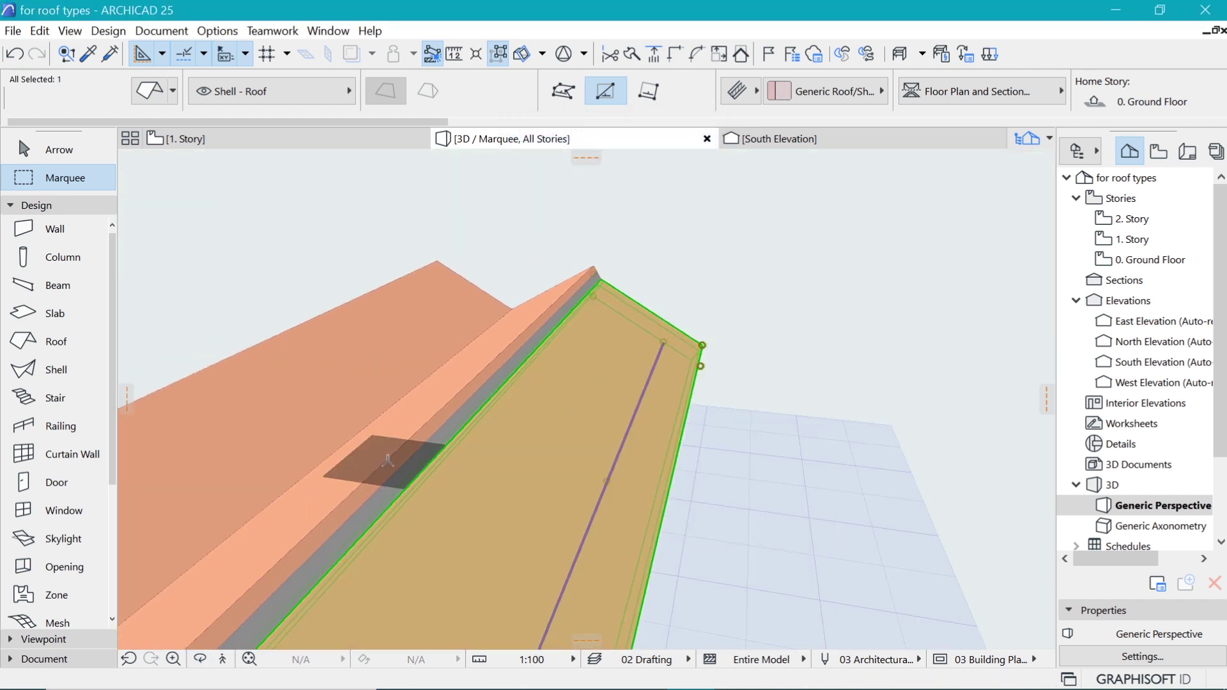
{"action": "scroll", "coordinate": [670, 351], "scroll_direction": "down", "scroll_amount": 2}
{"action": "middle_click_drag", "start_coordinate": [584, 392], "coordinate": [556, 404], "text": "shift"}
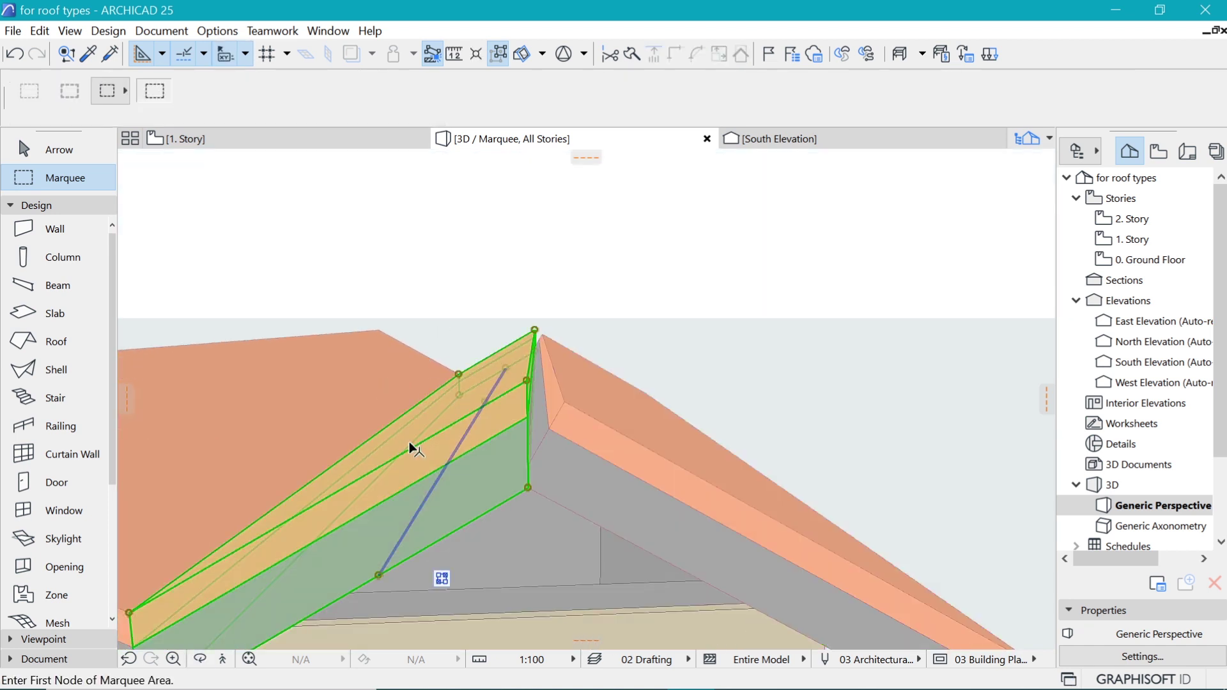
{"action": "middle_click_drag", "start_coordinate": [525, 357], "coordinate": [586, 408], "text": "shift"}
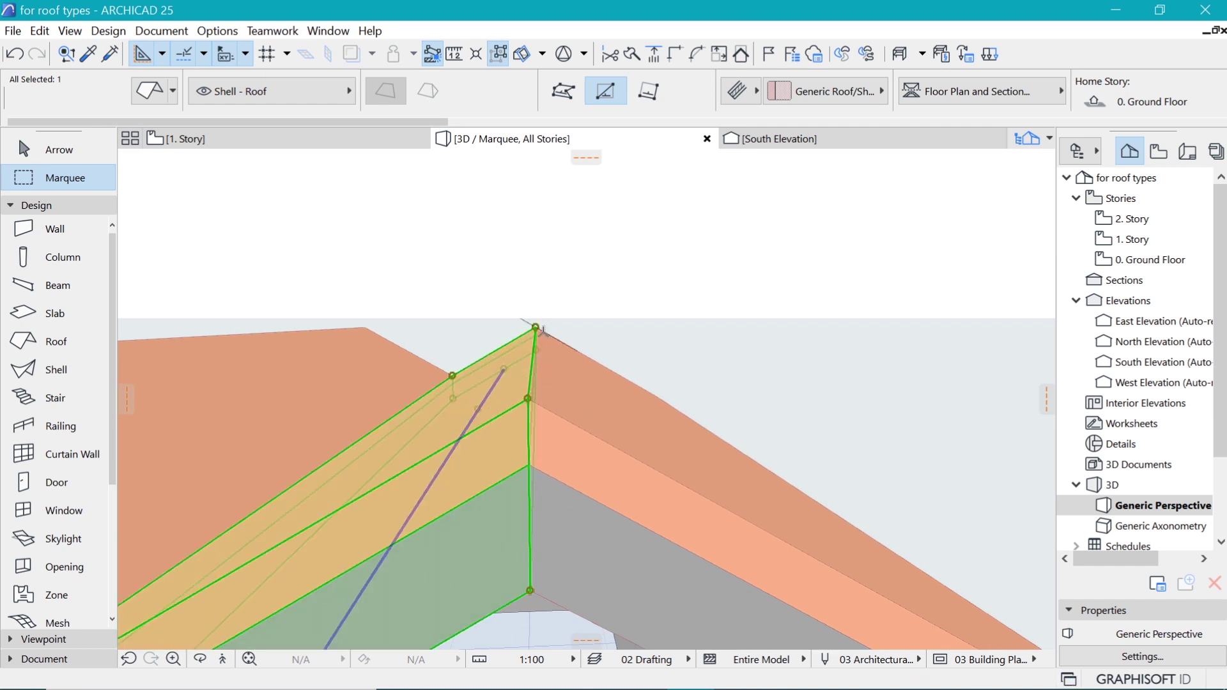
{"action": "middle_click_drag", "start_coordinate": [495, 406], "coordinate": [656, 362], "text": "shift"}
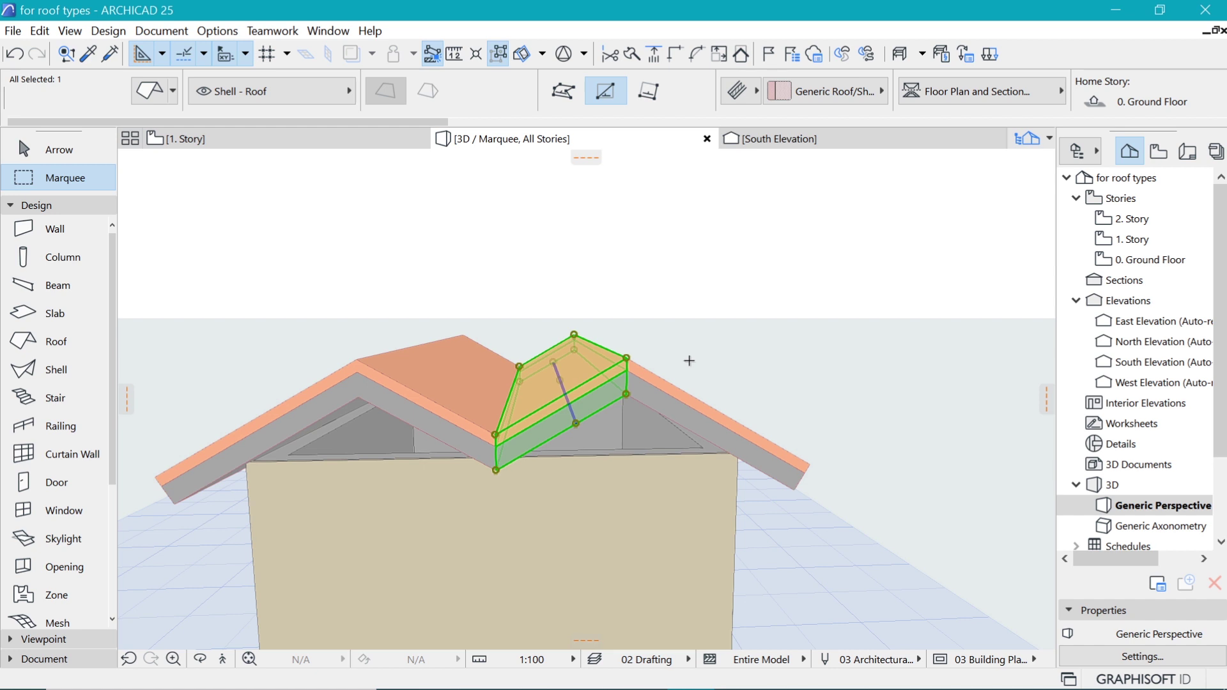
{"action": "key", "text": "Escape"}
{"action": "key", "text": "Escape"}
{"action": "scroll", "coordinate": [430, 392], "scroll_direction": "down", "scroll_amount": 2}
{"action": "left_click_drag", "start_coordinate": [476, 399], "coordinate": [629, 353]}
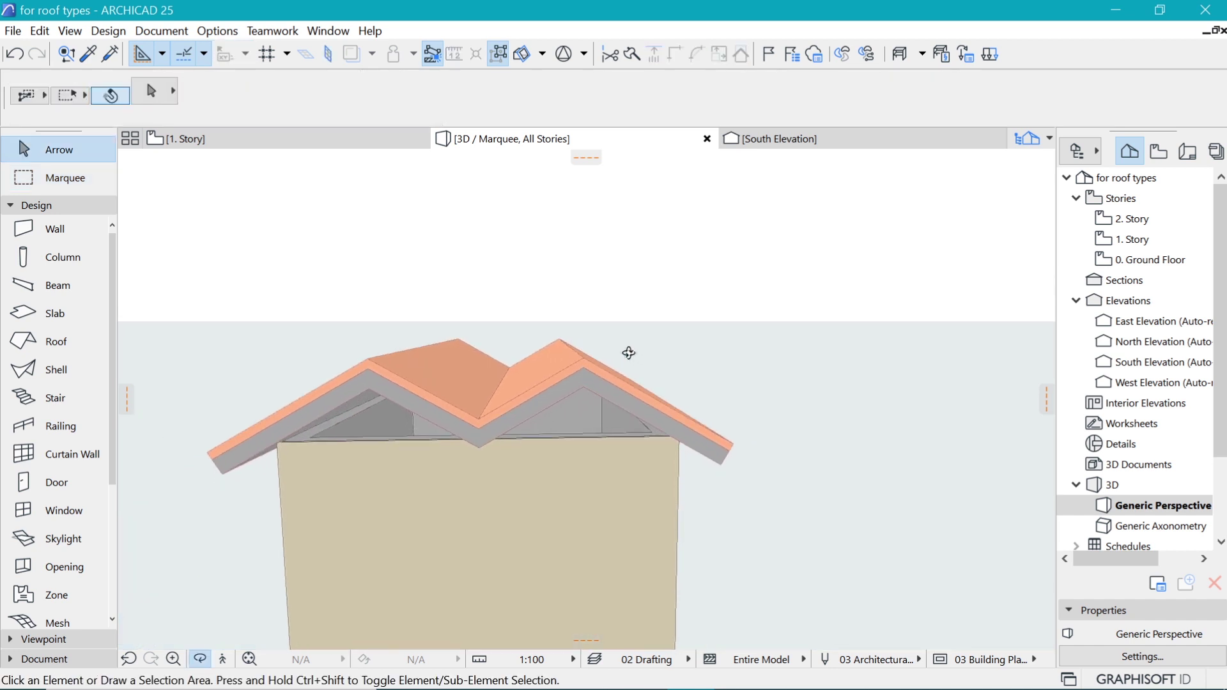
- Select all four walls and elevate their tops above the M-shaped roof
{"action": "key", "text": "o"}
{"action": "left_click", "coordinate": [615, 469]}
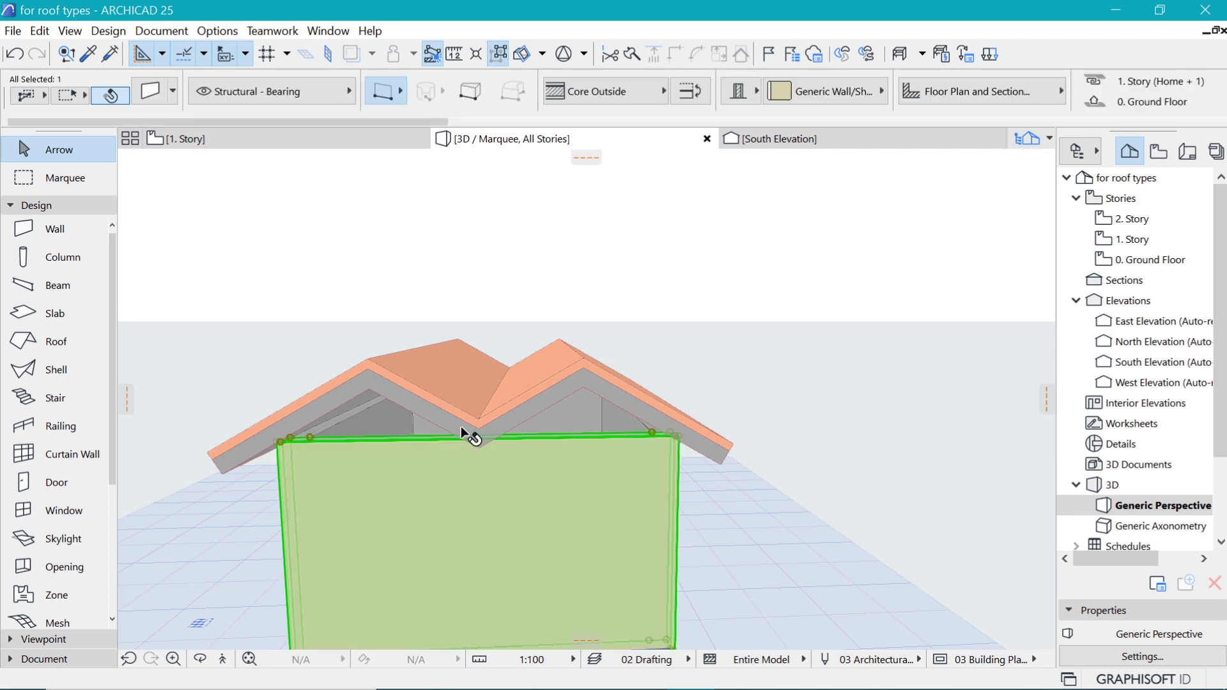
{"action": "left_click", "coordinate": [498, 55]}
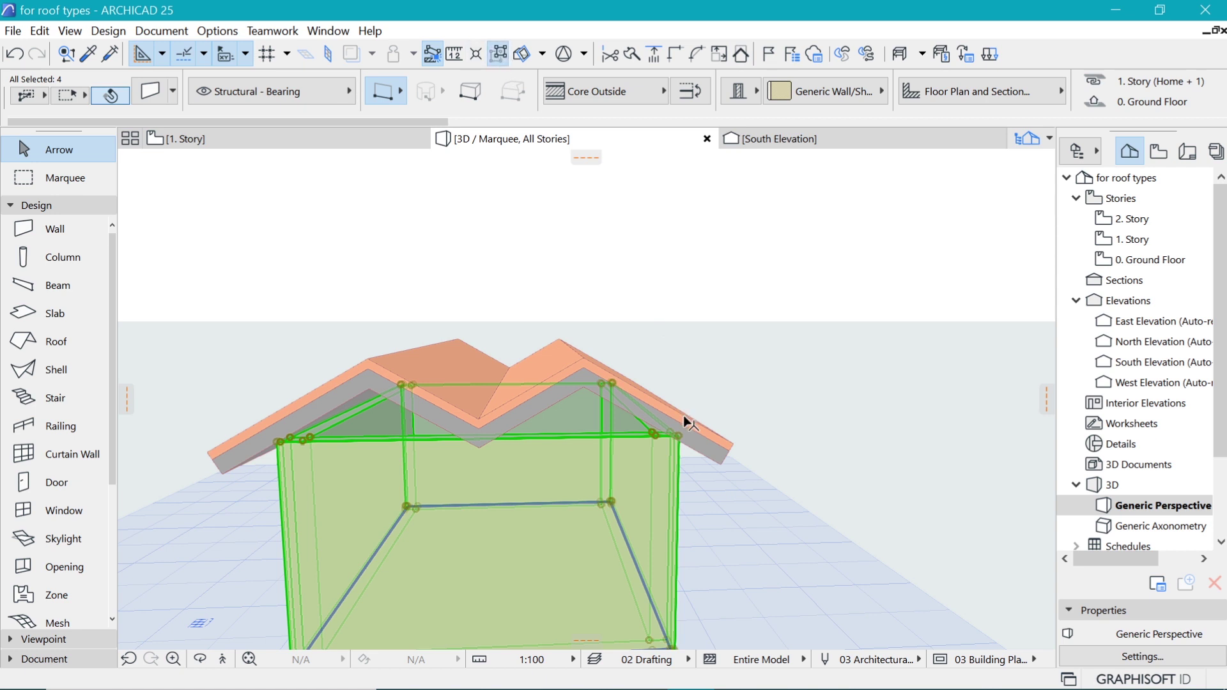
{"action": "left_click", "coordinate": [679, 437]}
{"action": "left_click", "coordinate": [794, 526]}
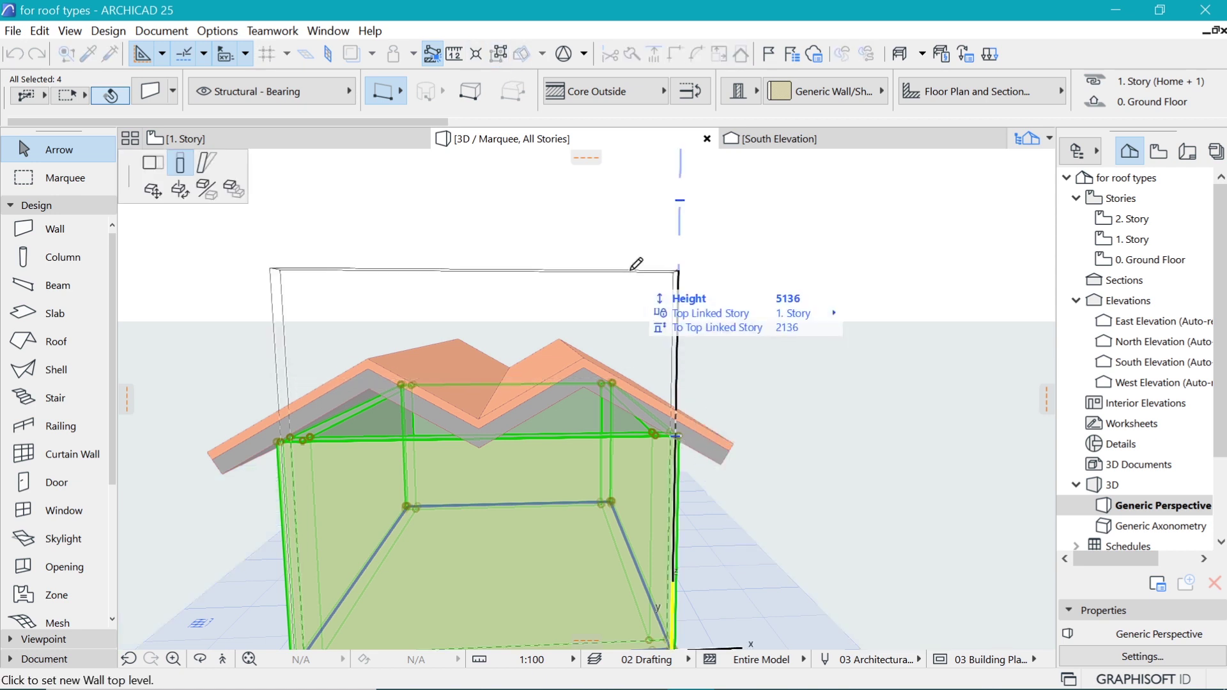
{"action": "left_click", "coordinate": [607, 344]}
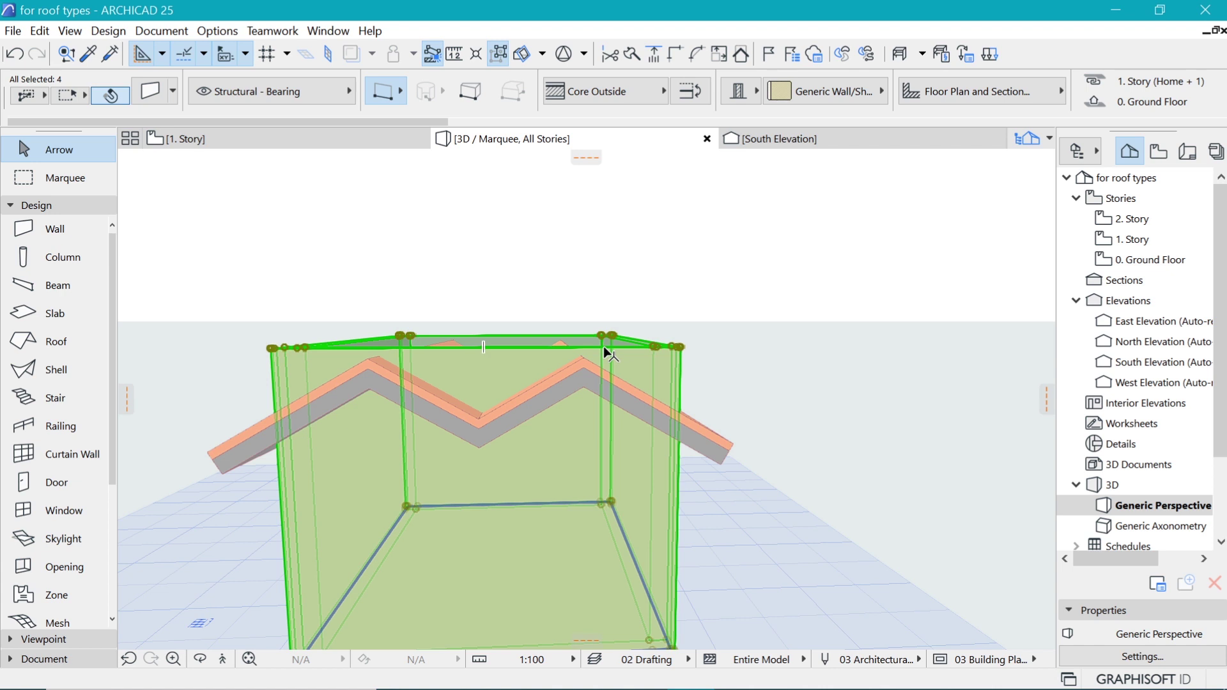
{"action": "middle_click_drag", "start_coordinate": [605, 281], "coordinate": [592, 338], "text": "shift"}
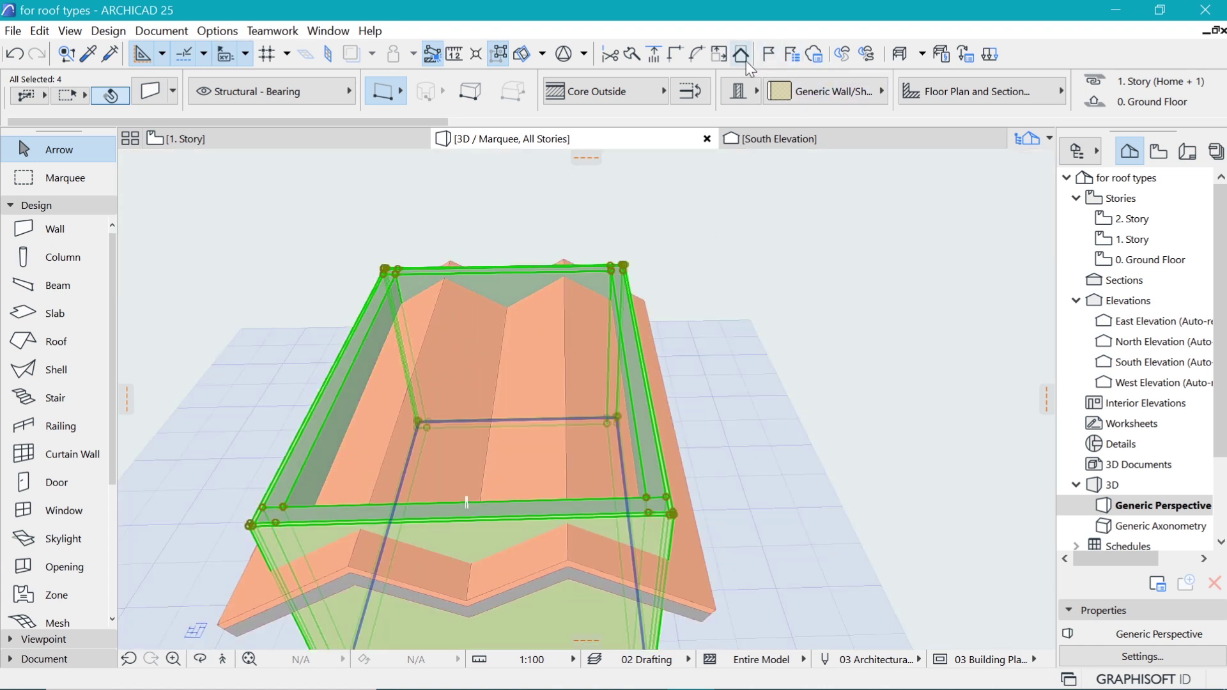
- Trim the walls to the roof planes, keeping the parts below the roof
{"action": "left_click", "coordinate": [742, 59]}
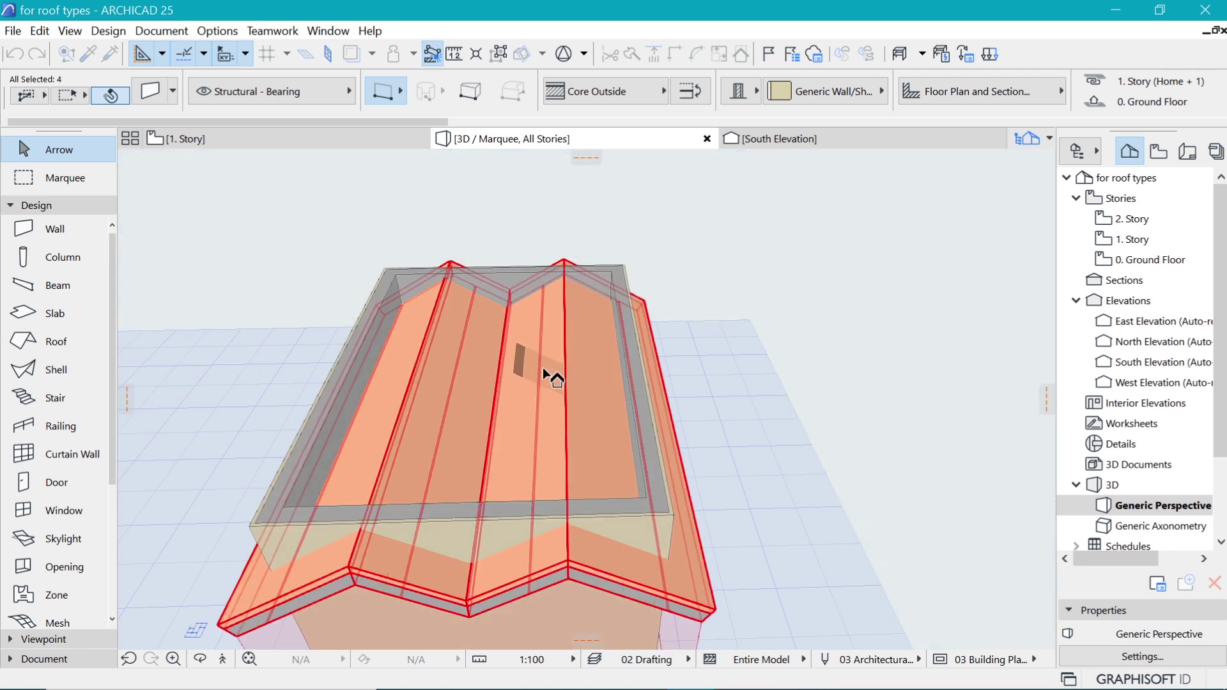
{"action": "left_click", "coordinate": [542, 369]}
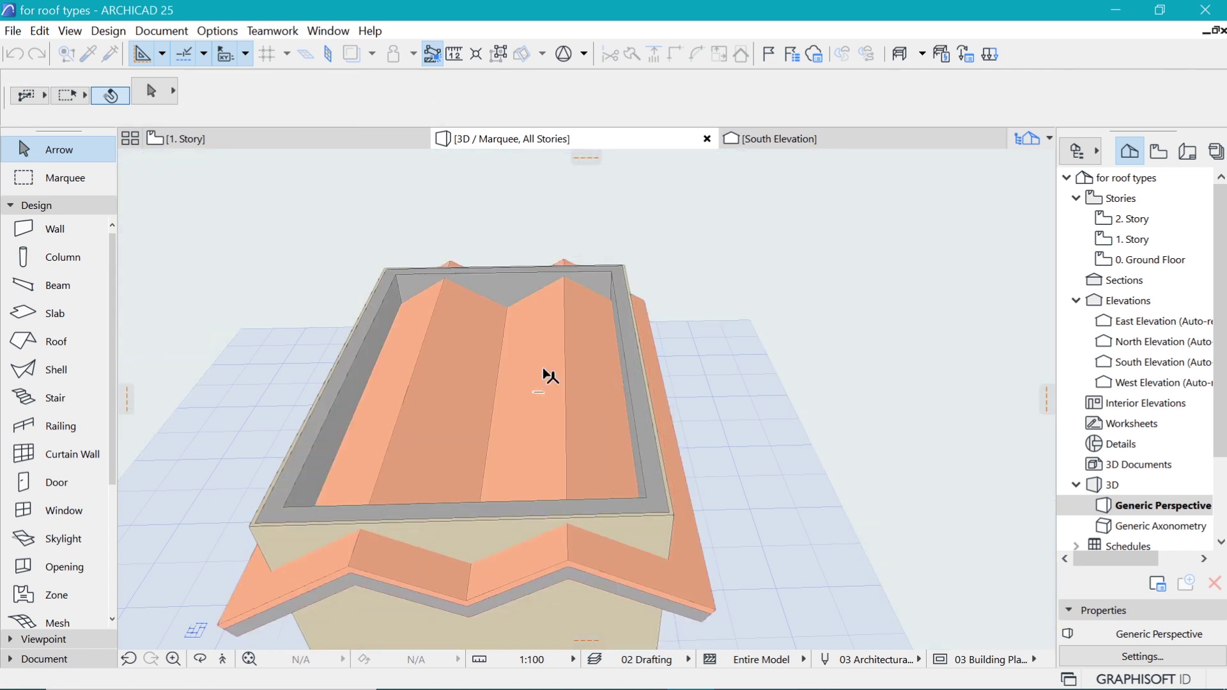
{"action": "left_click", "coordinate": [691, 309]}
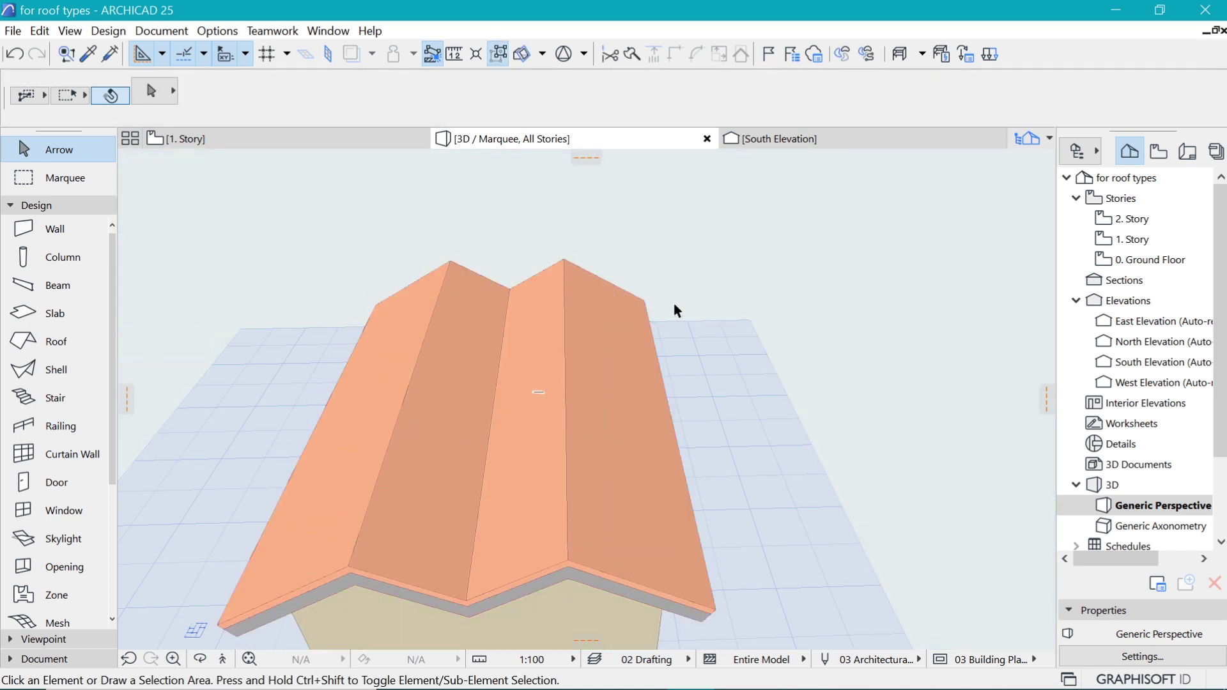